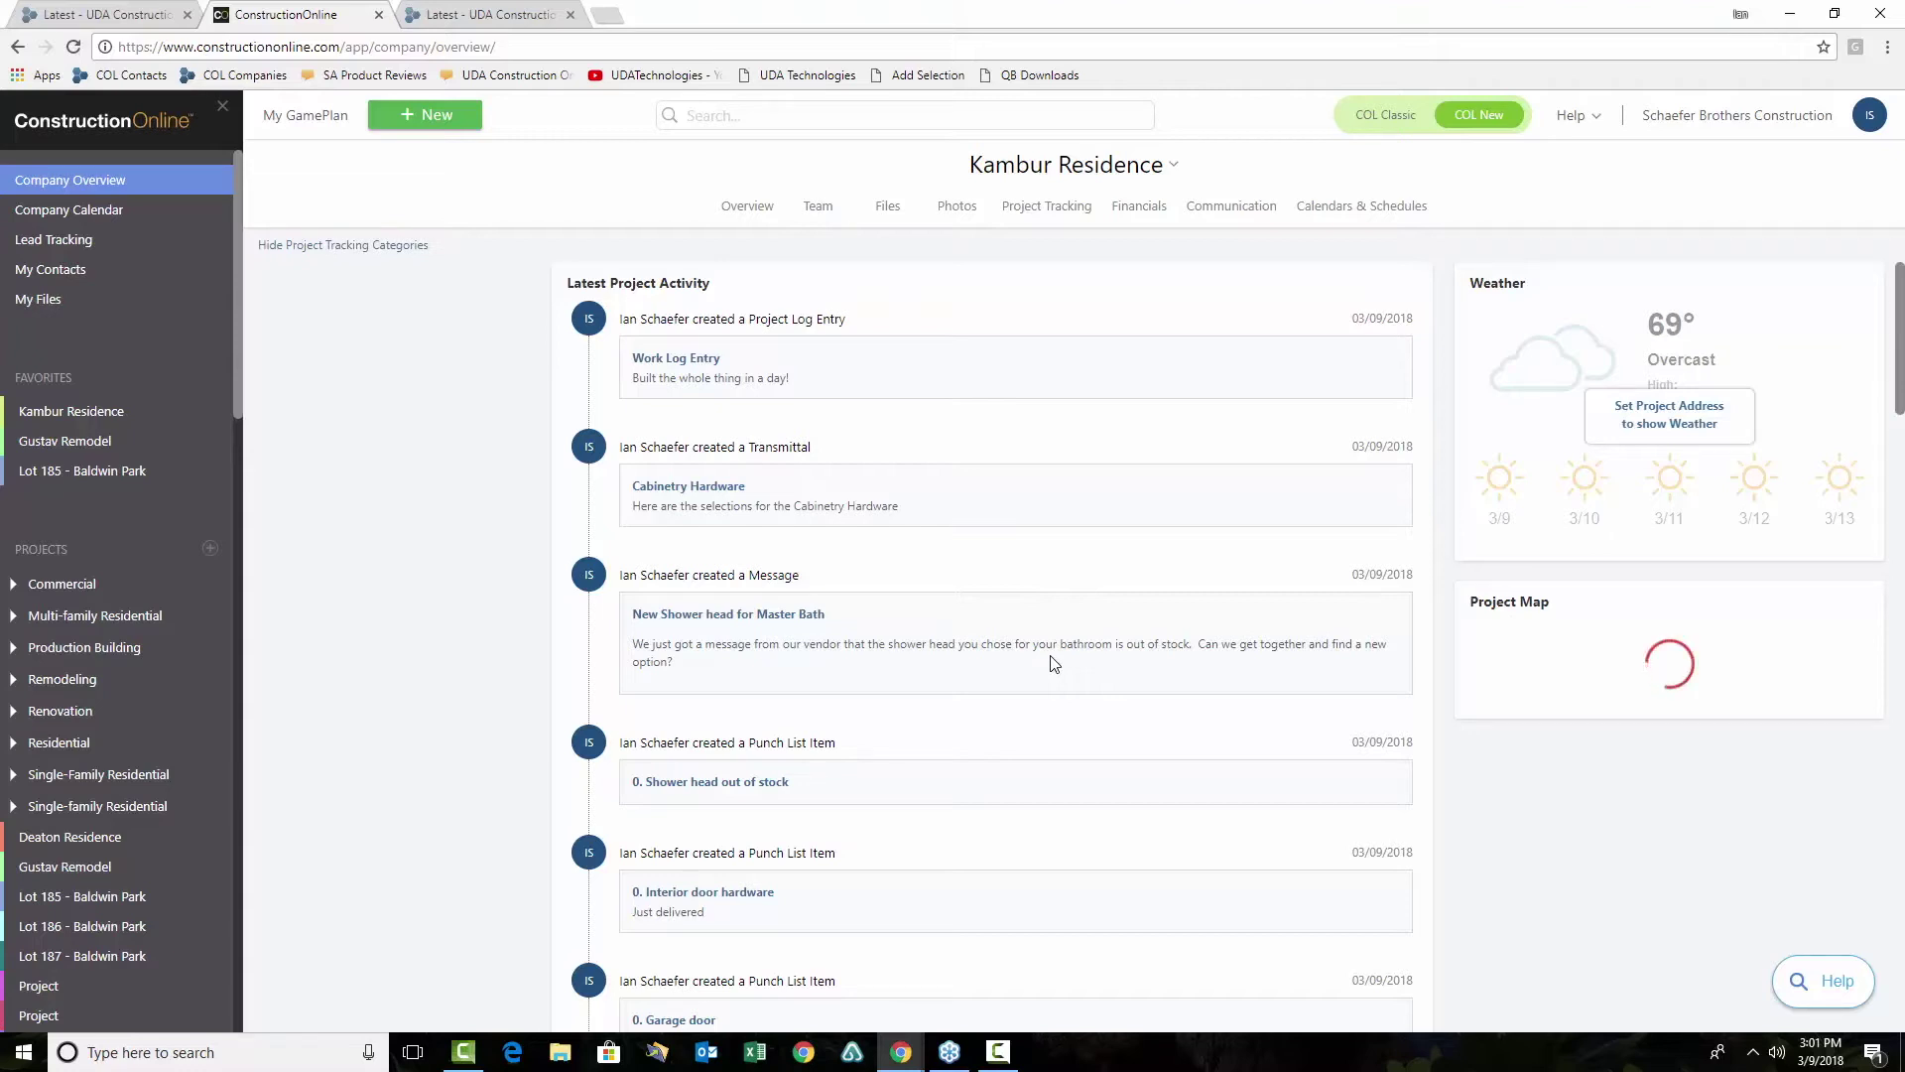
Open the Kambur Residence project overview and close the duplicate browser page showing the classic Latest view
left_click(65, 413)
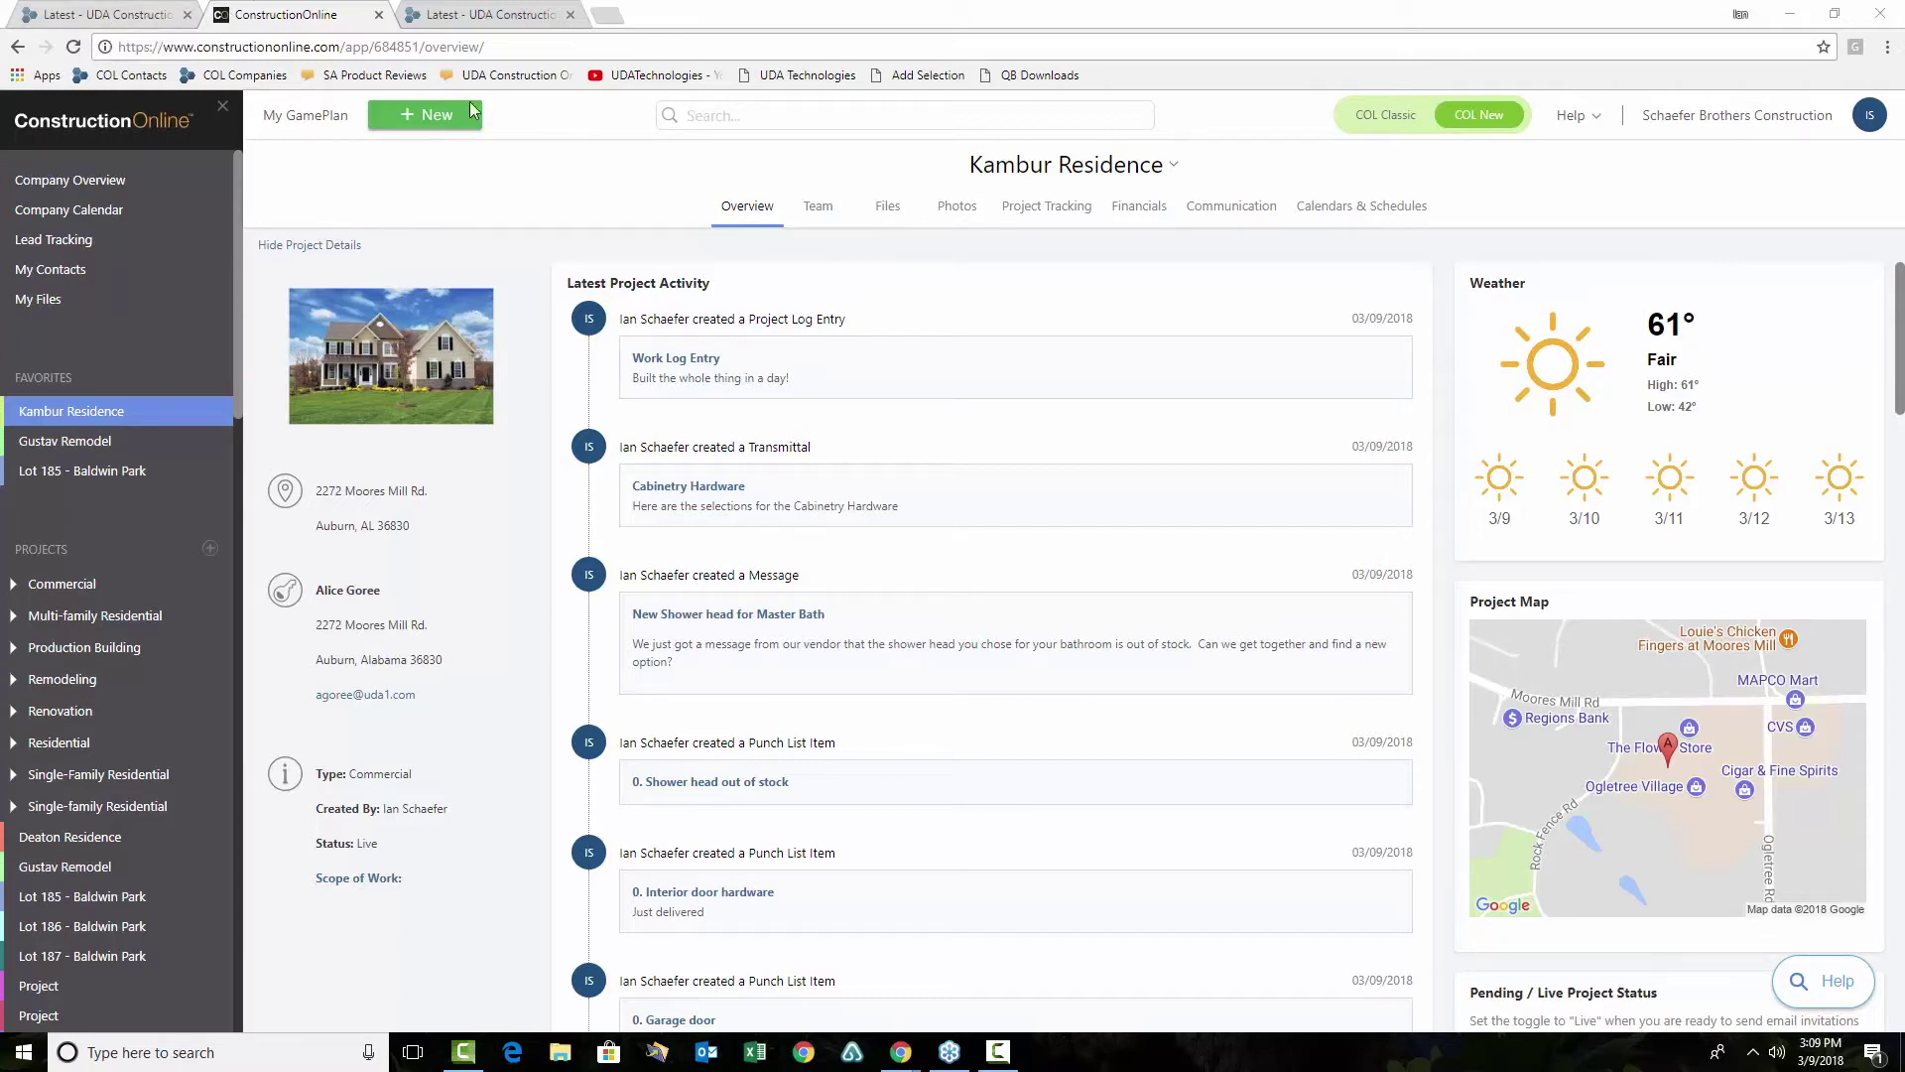
left_click(558, 20)
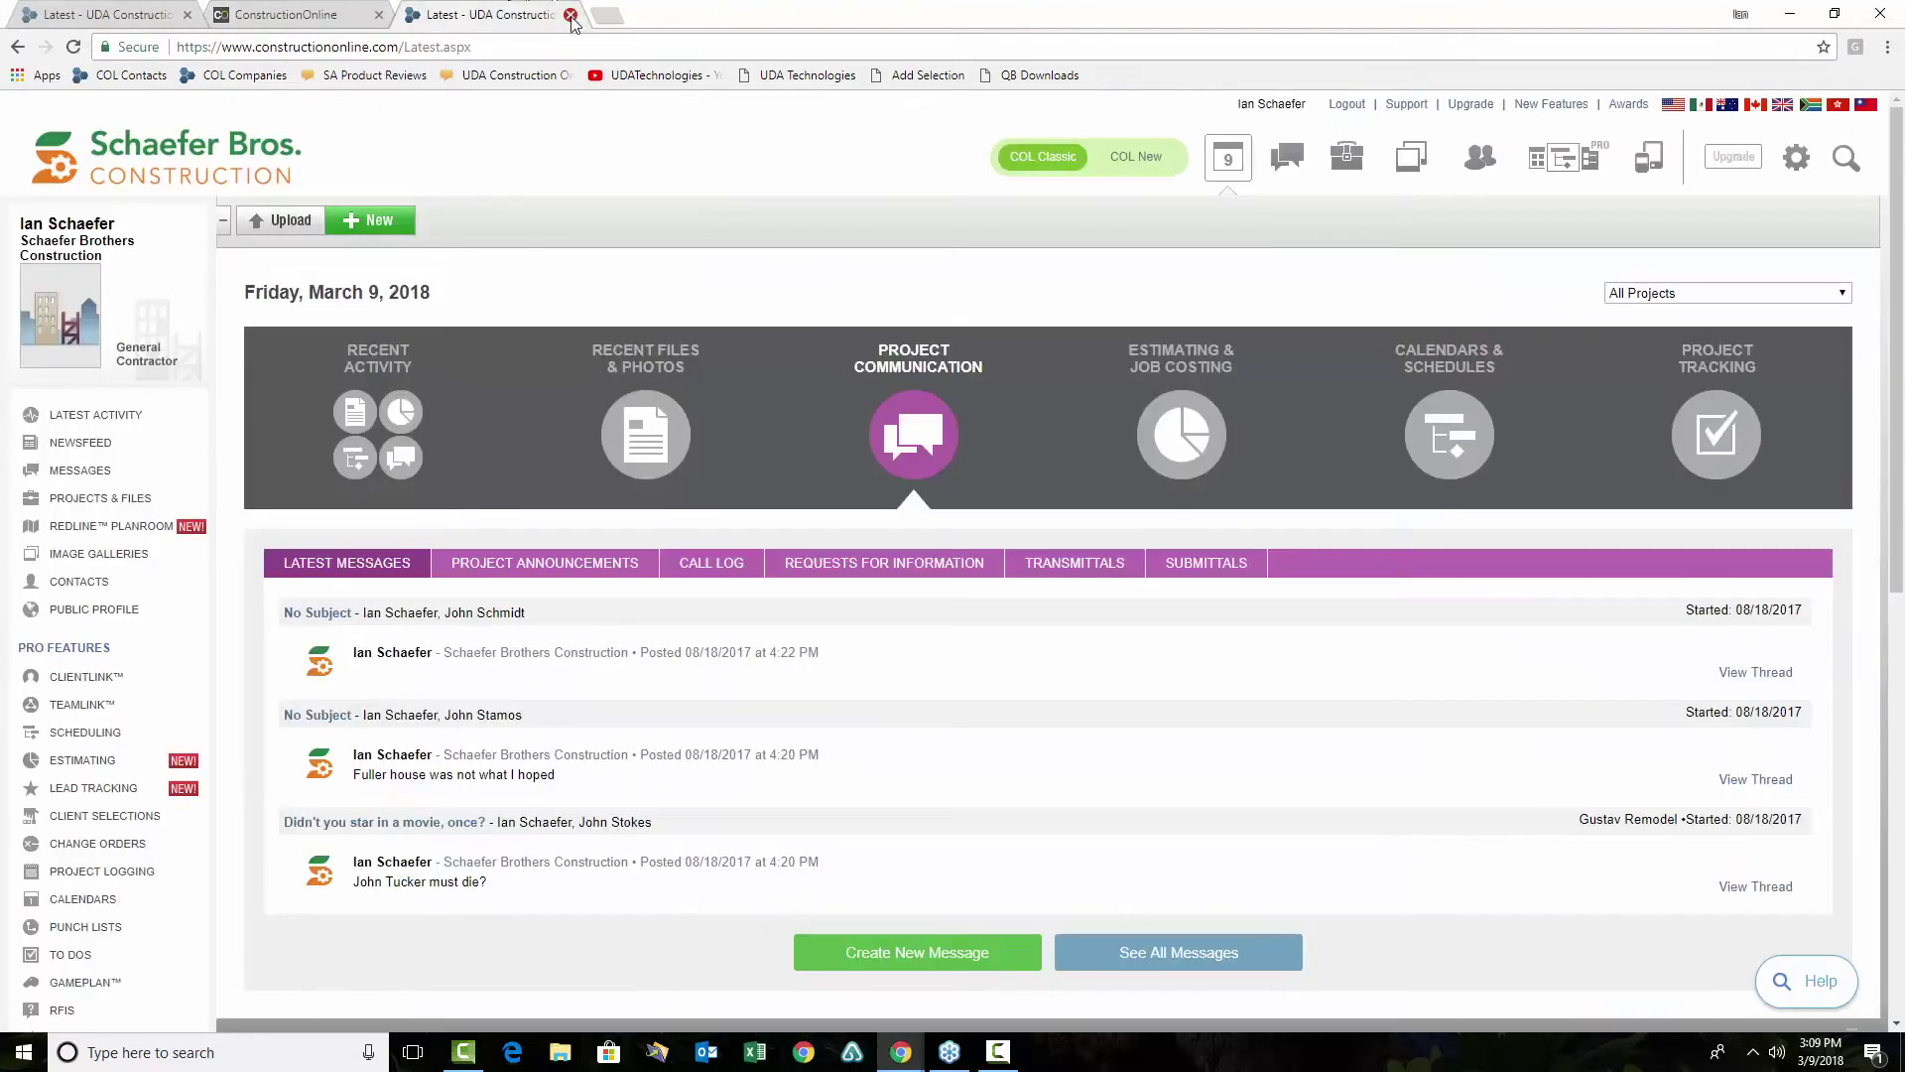
left_click(569, 13)
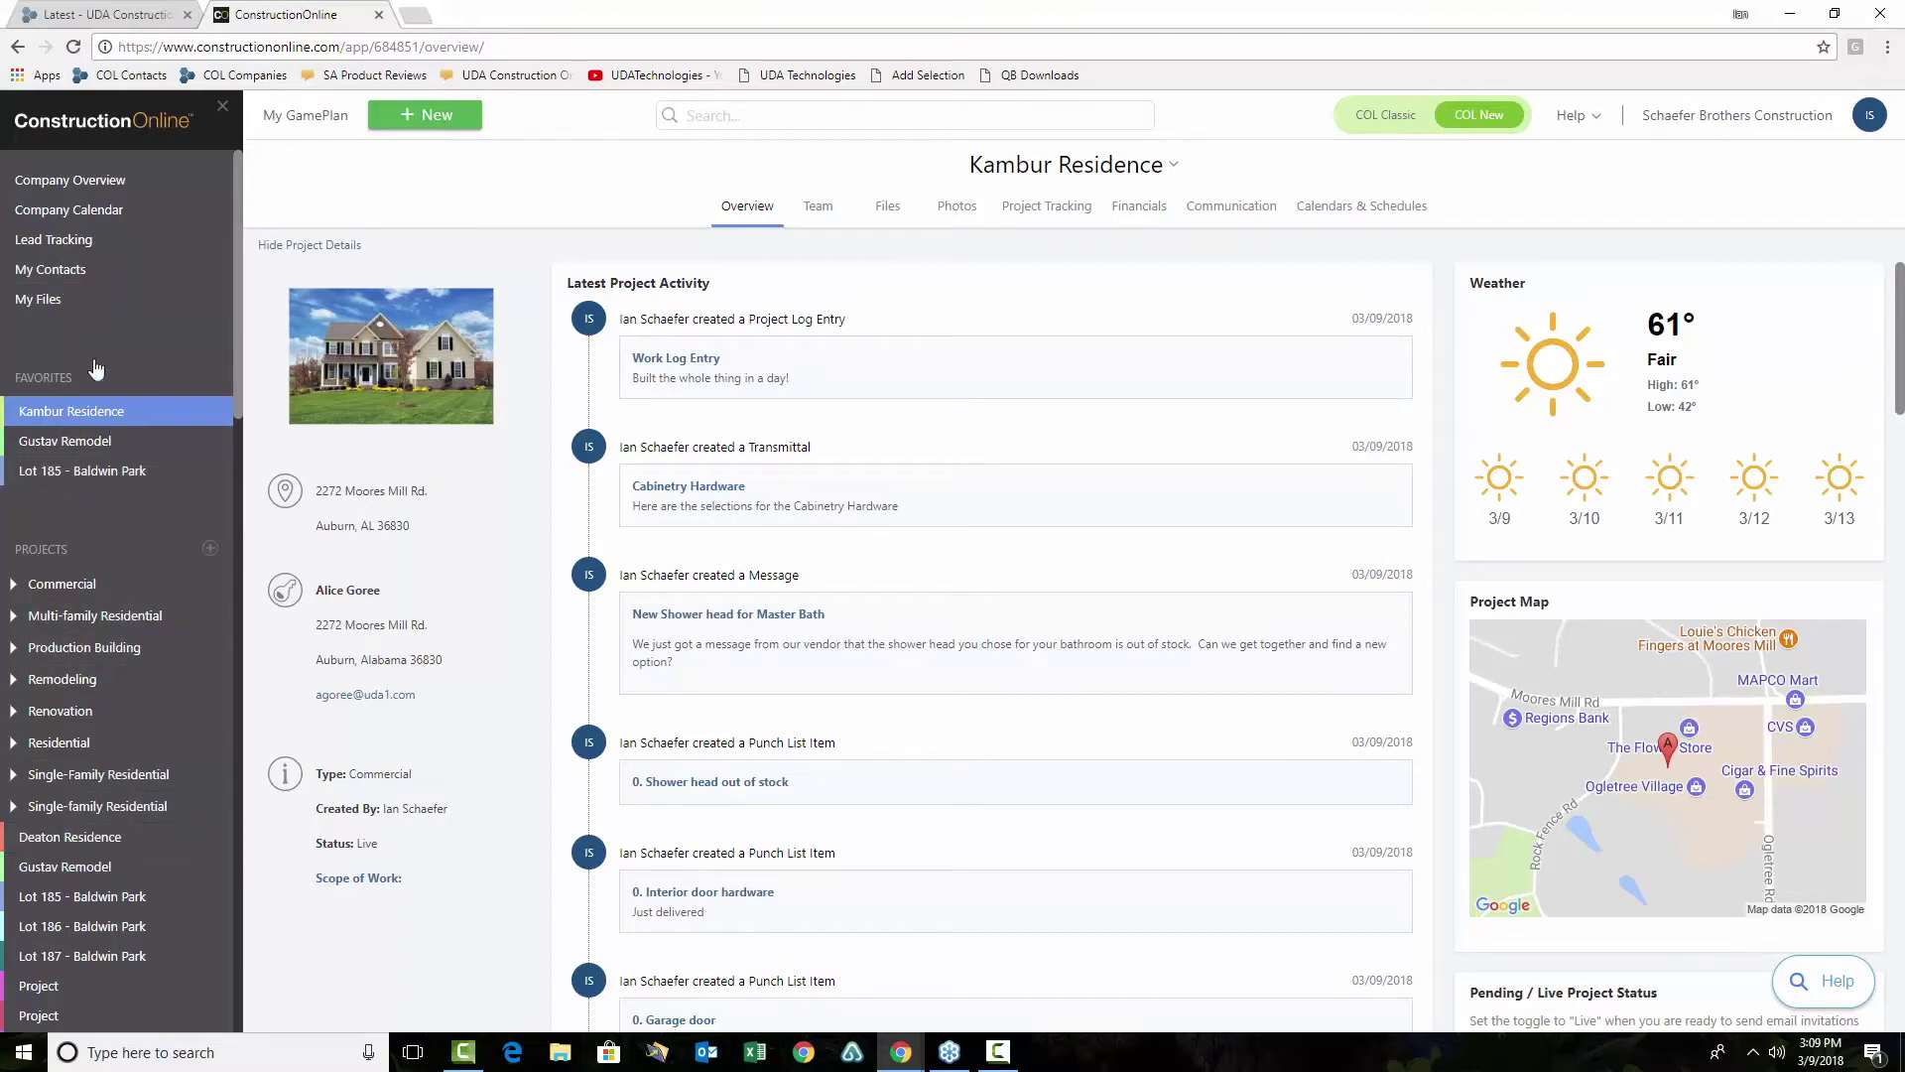
Check the archive and favorites options available for the Gustav Remodel project in the project list and favorites
right_click(79, 873)
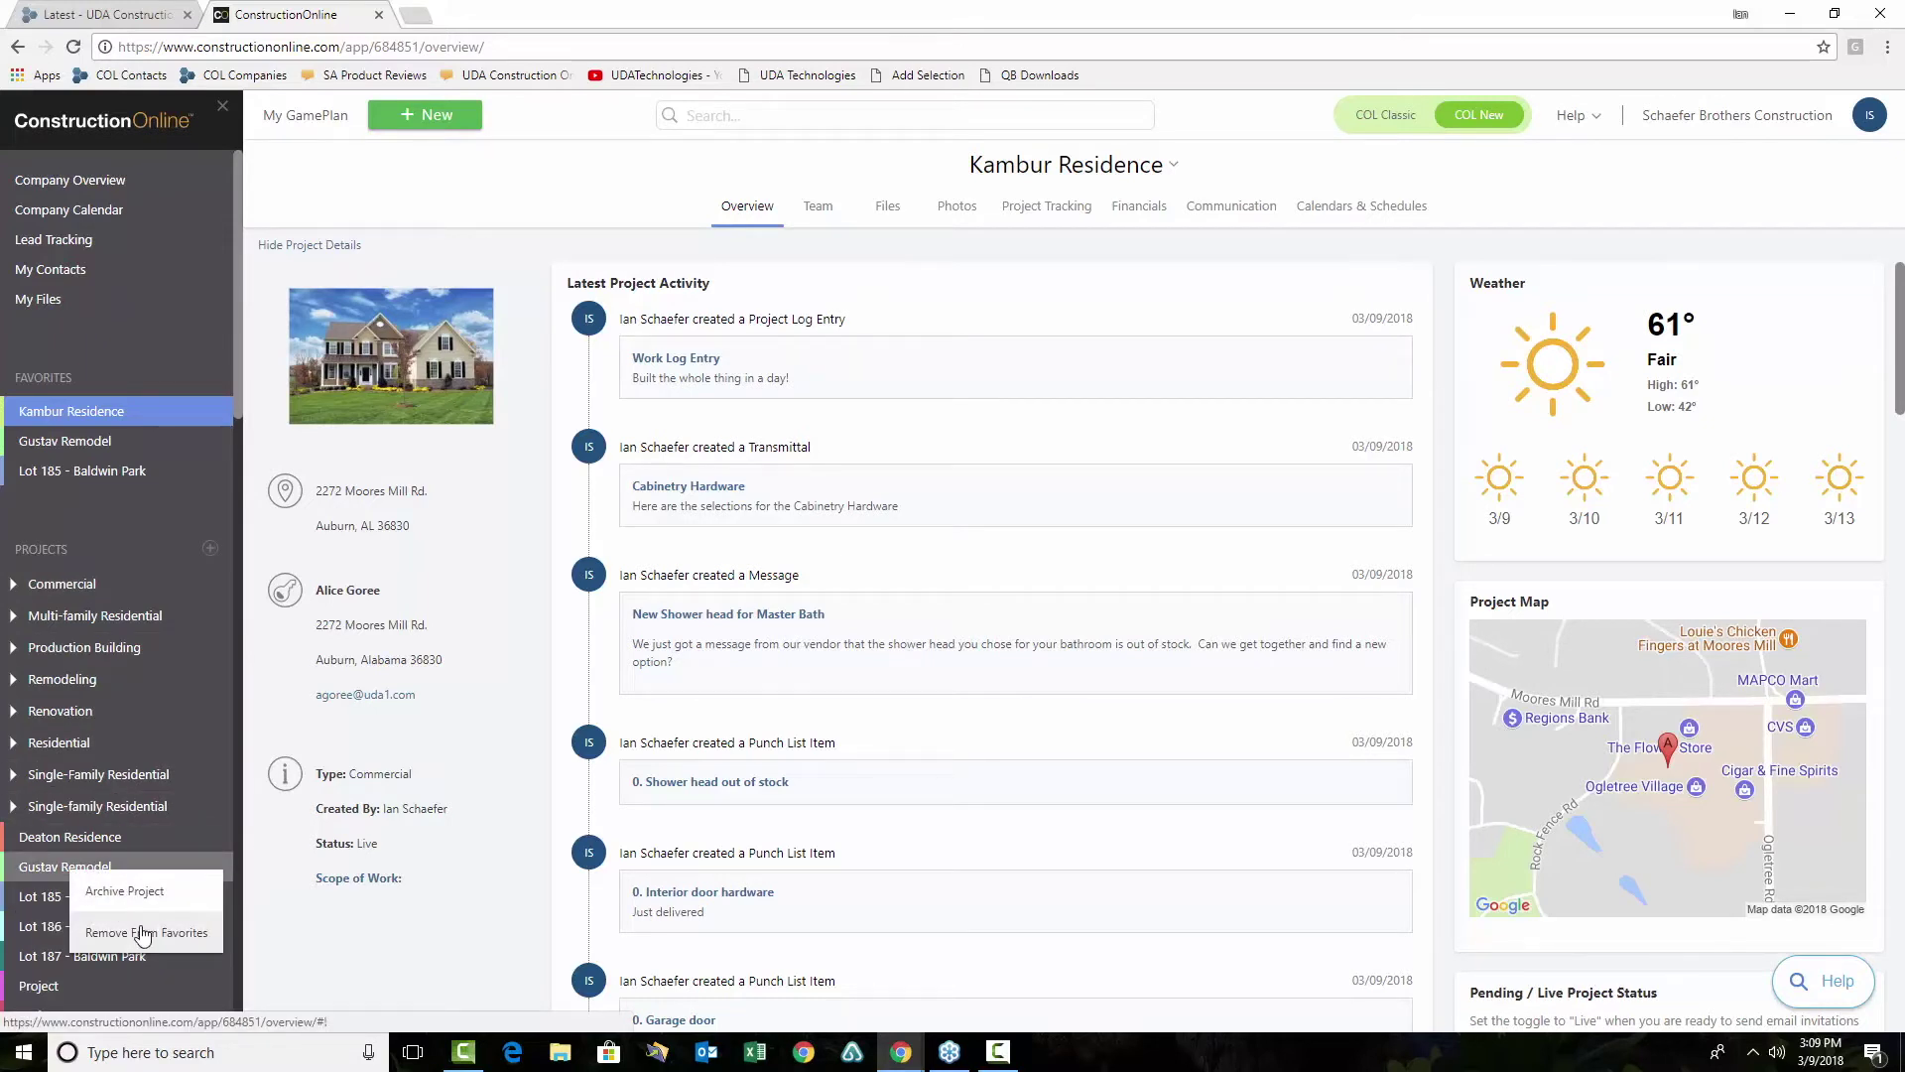
right_click(81, 442)
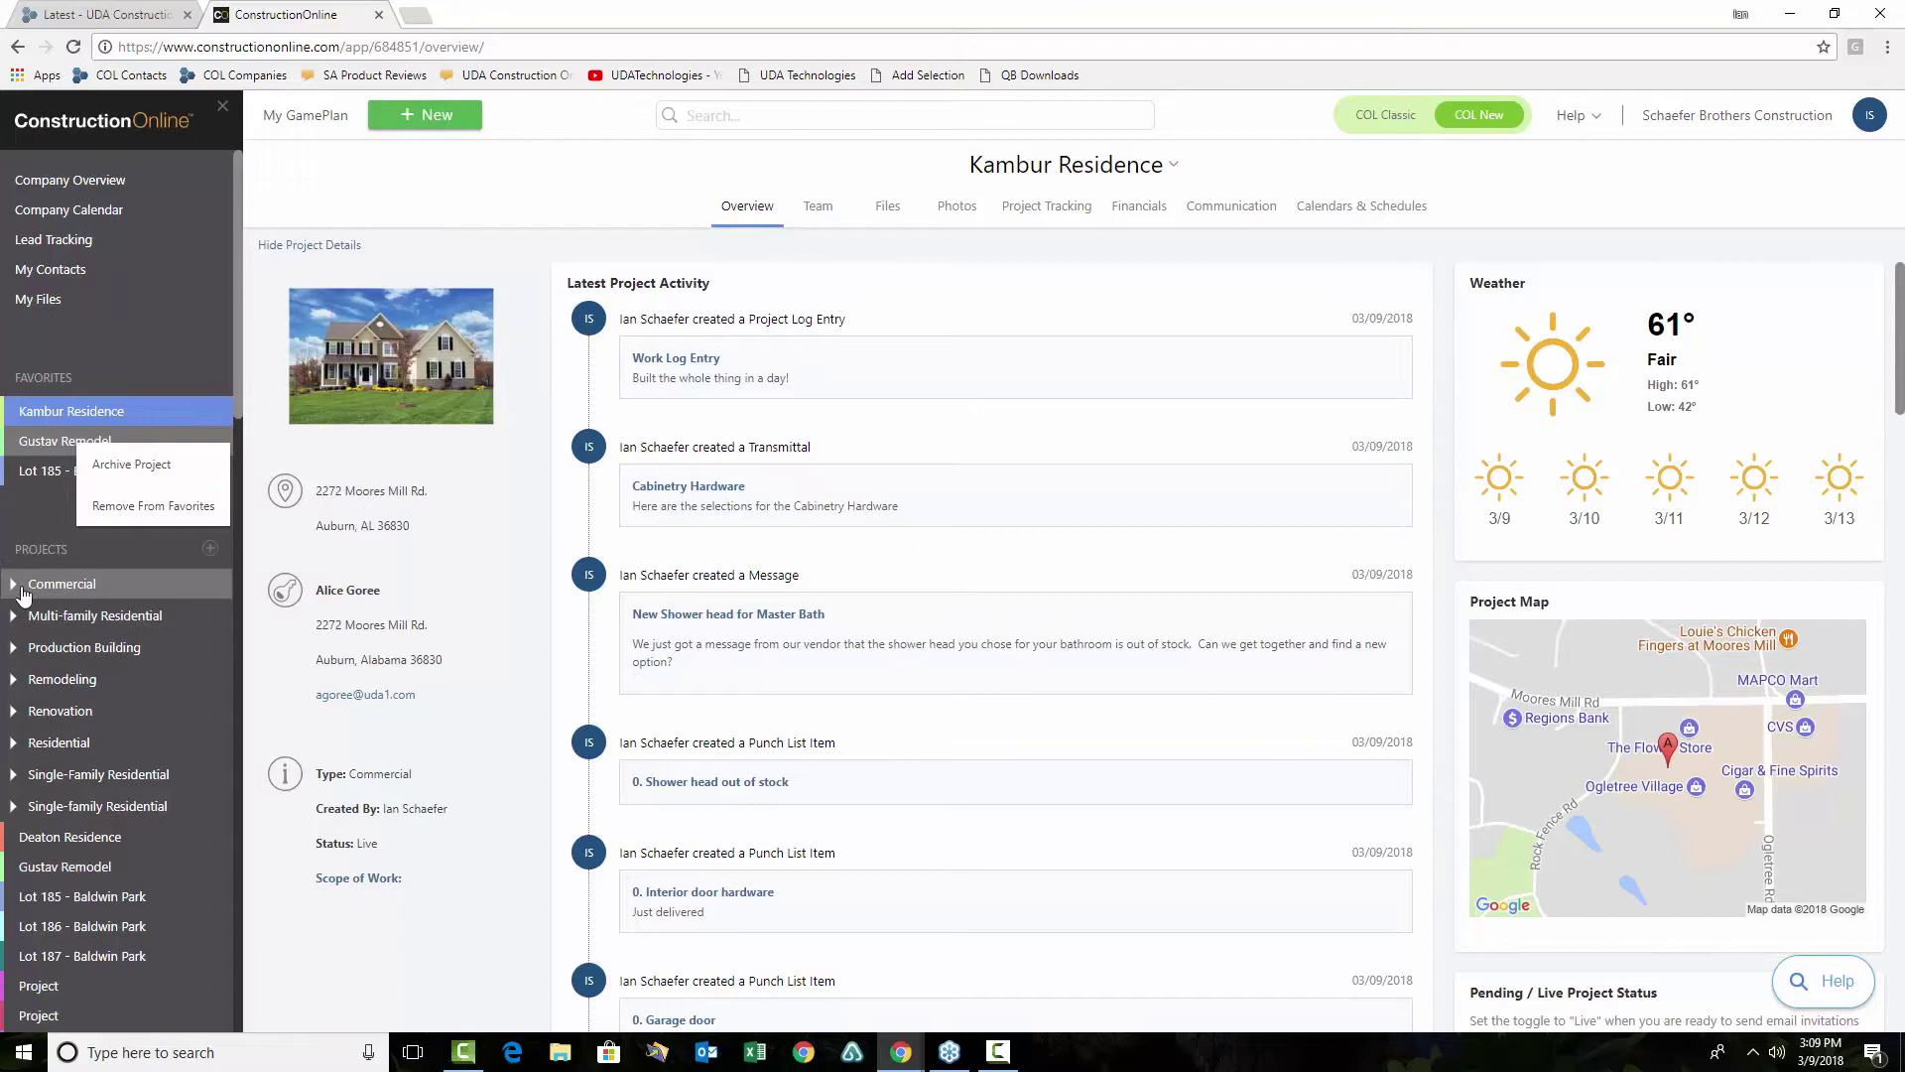
Move the My New House project from the Commercial category to Multi-family Residential and expand that category
left_click(11, 589)
scroll(111, 609, "down", 3)
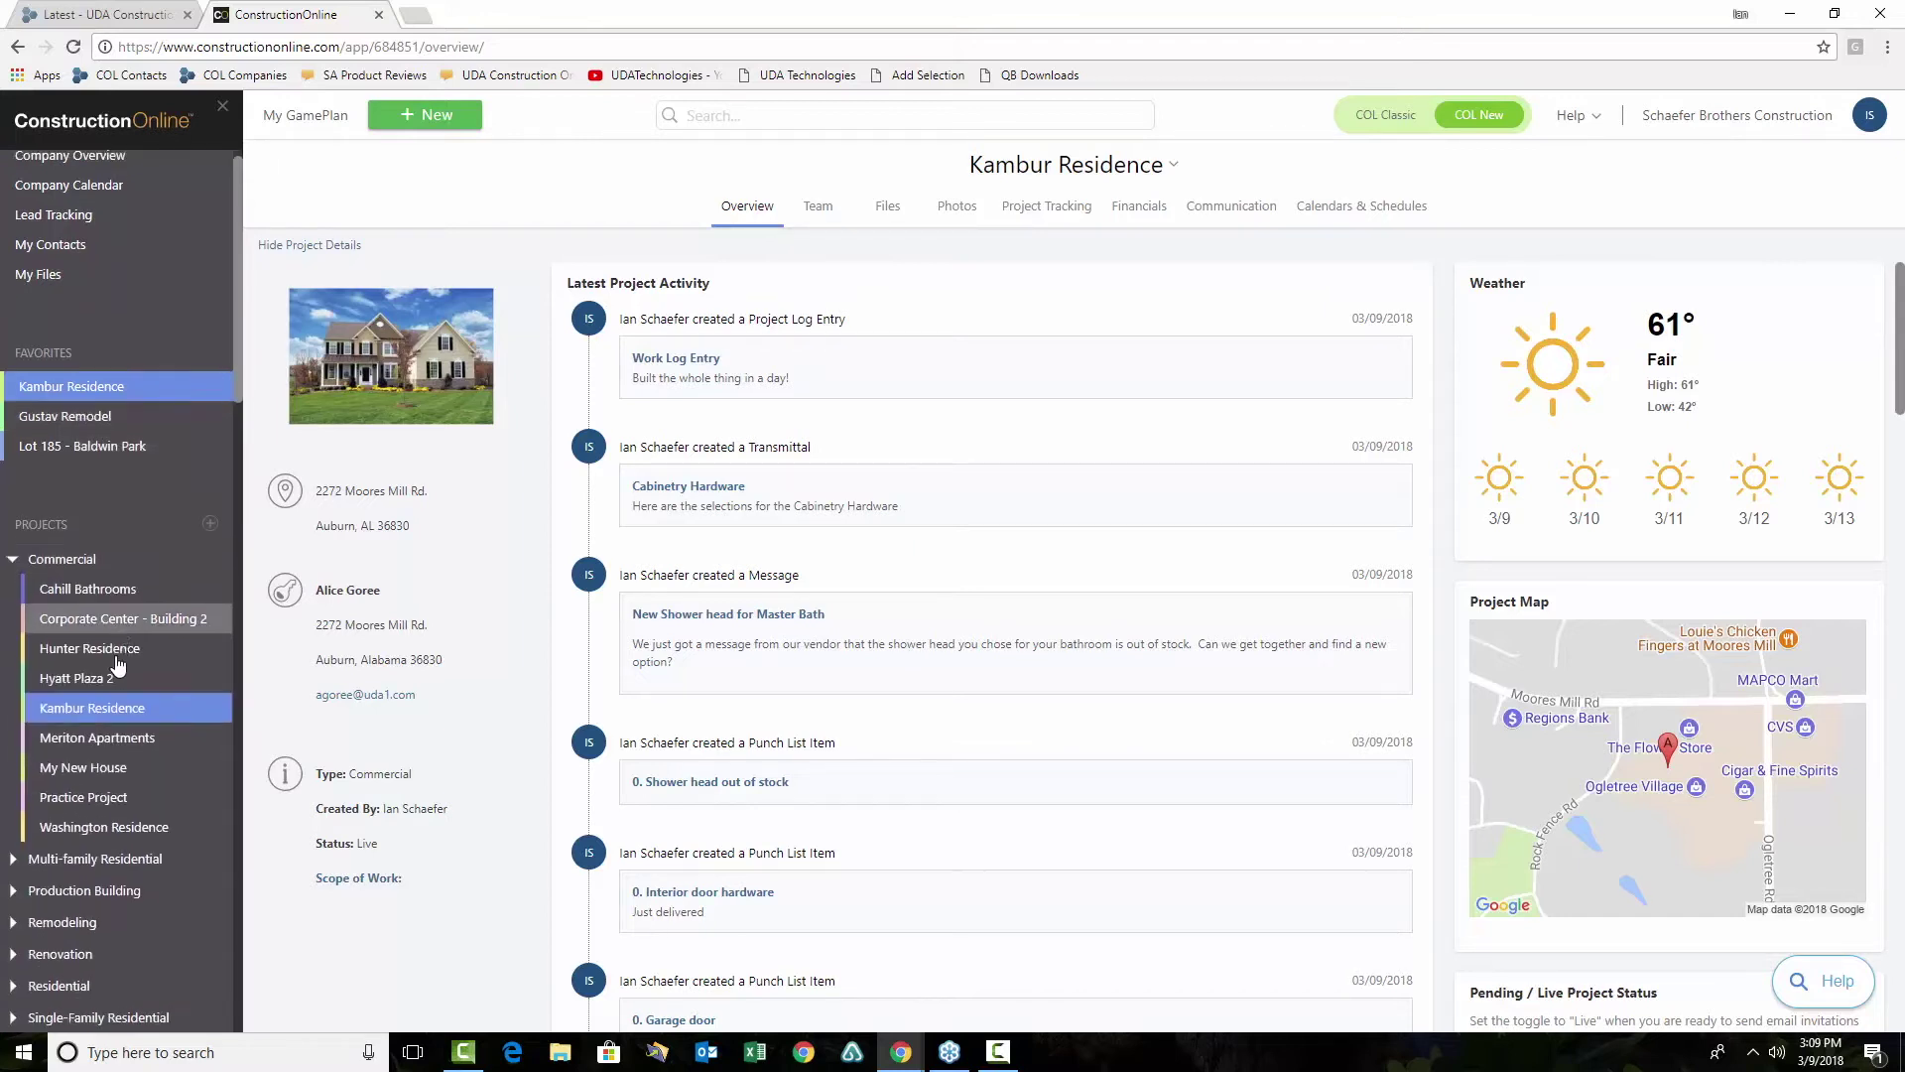
left_click_drag(80, 497, 62, 667)
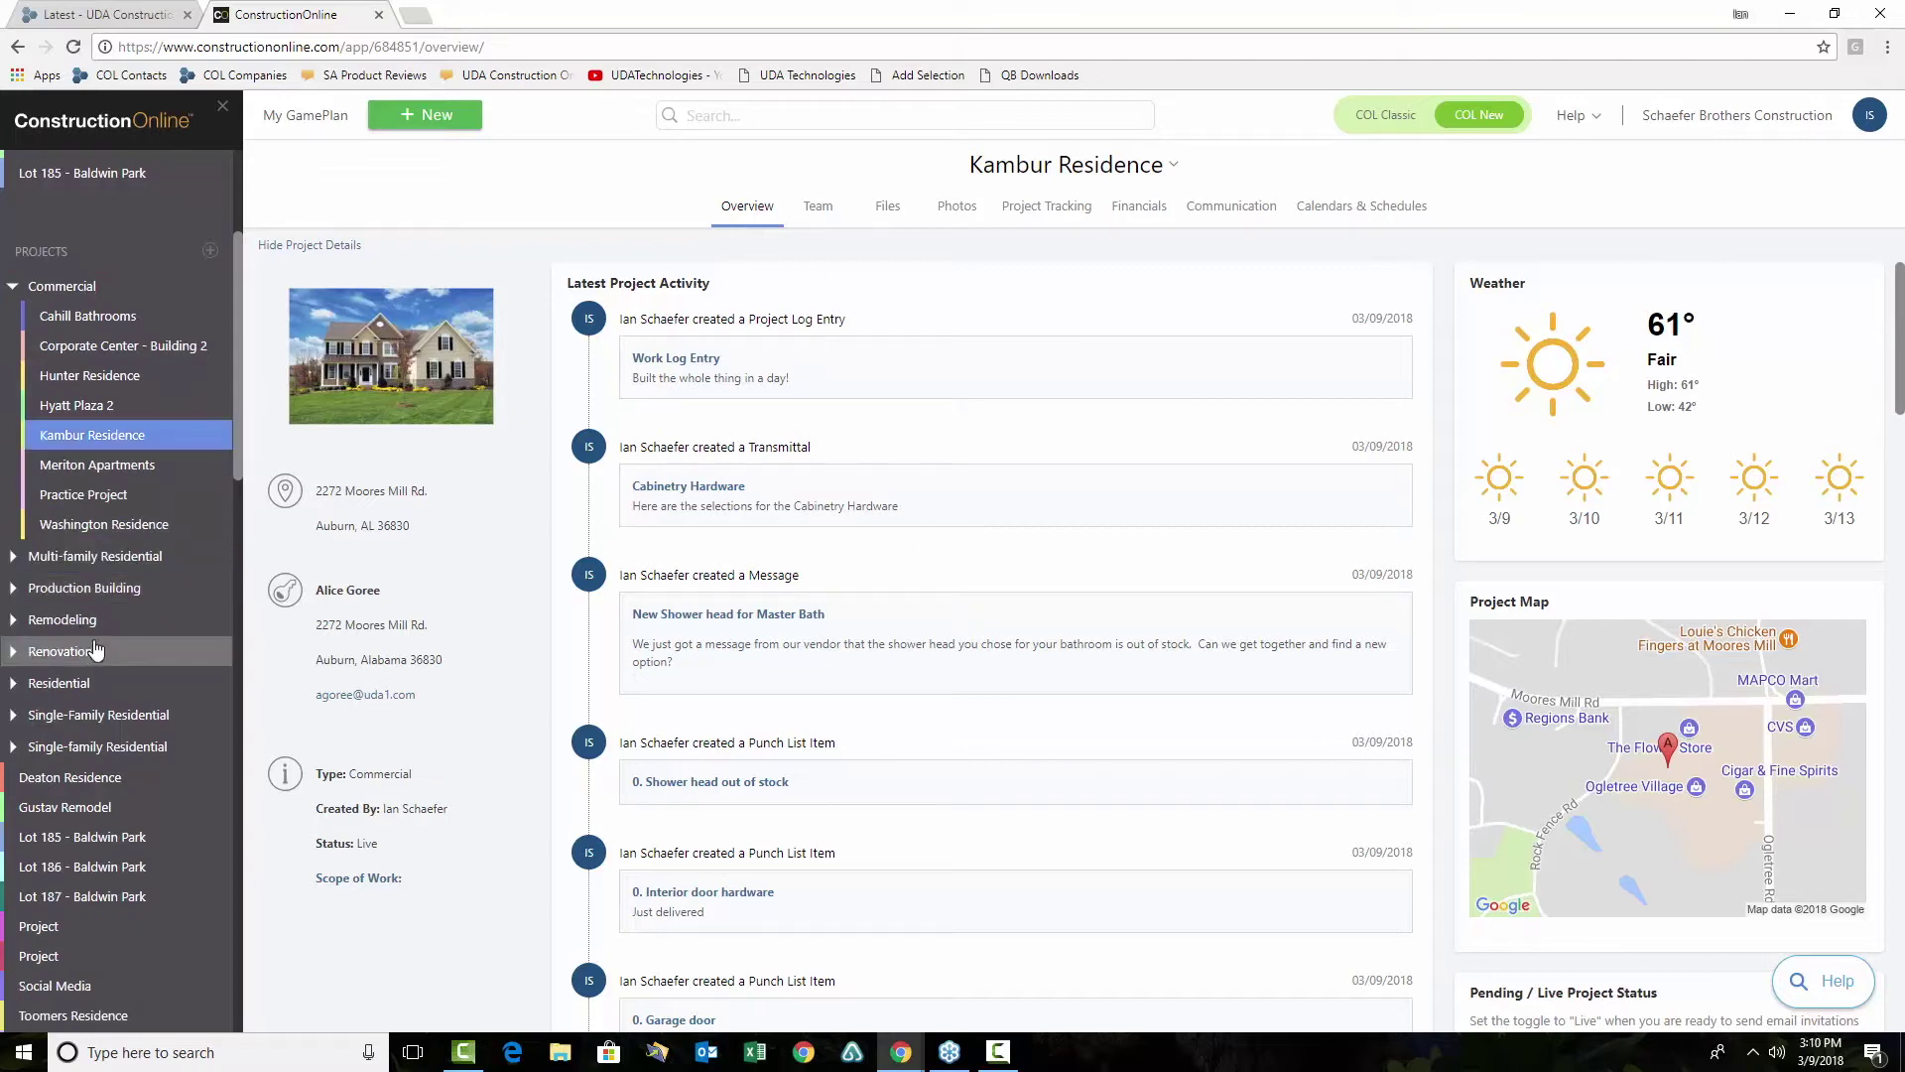
left_click(12, 558)
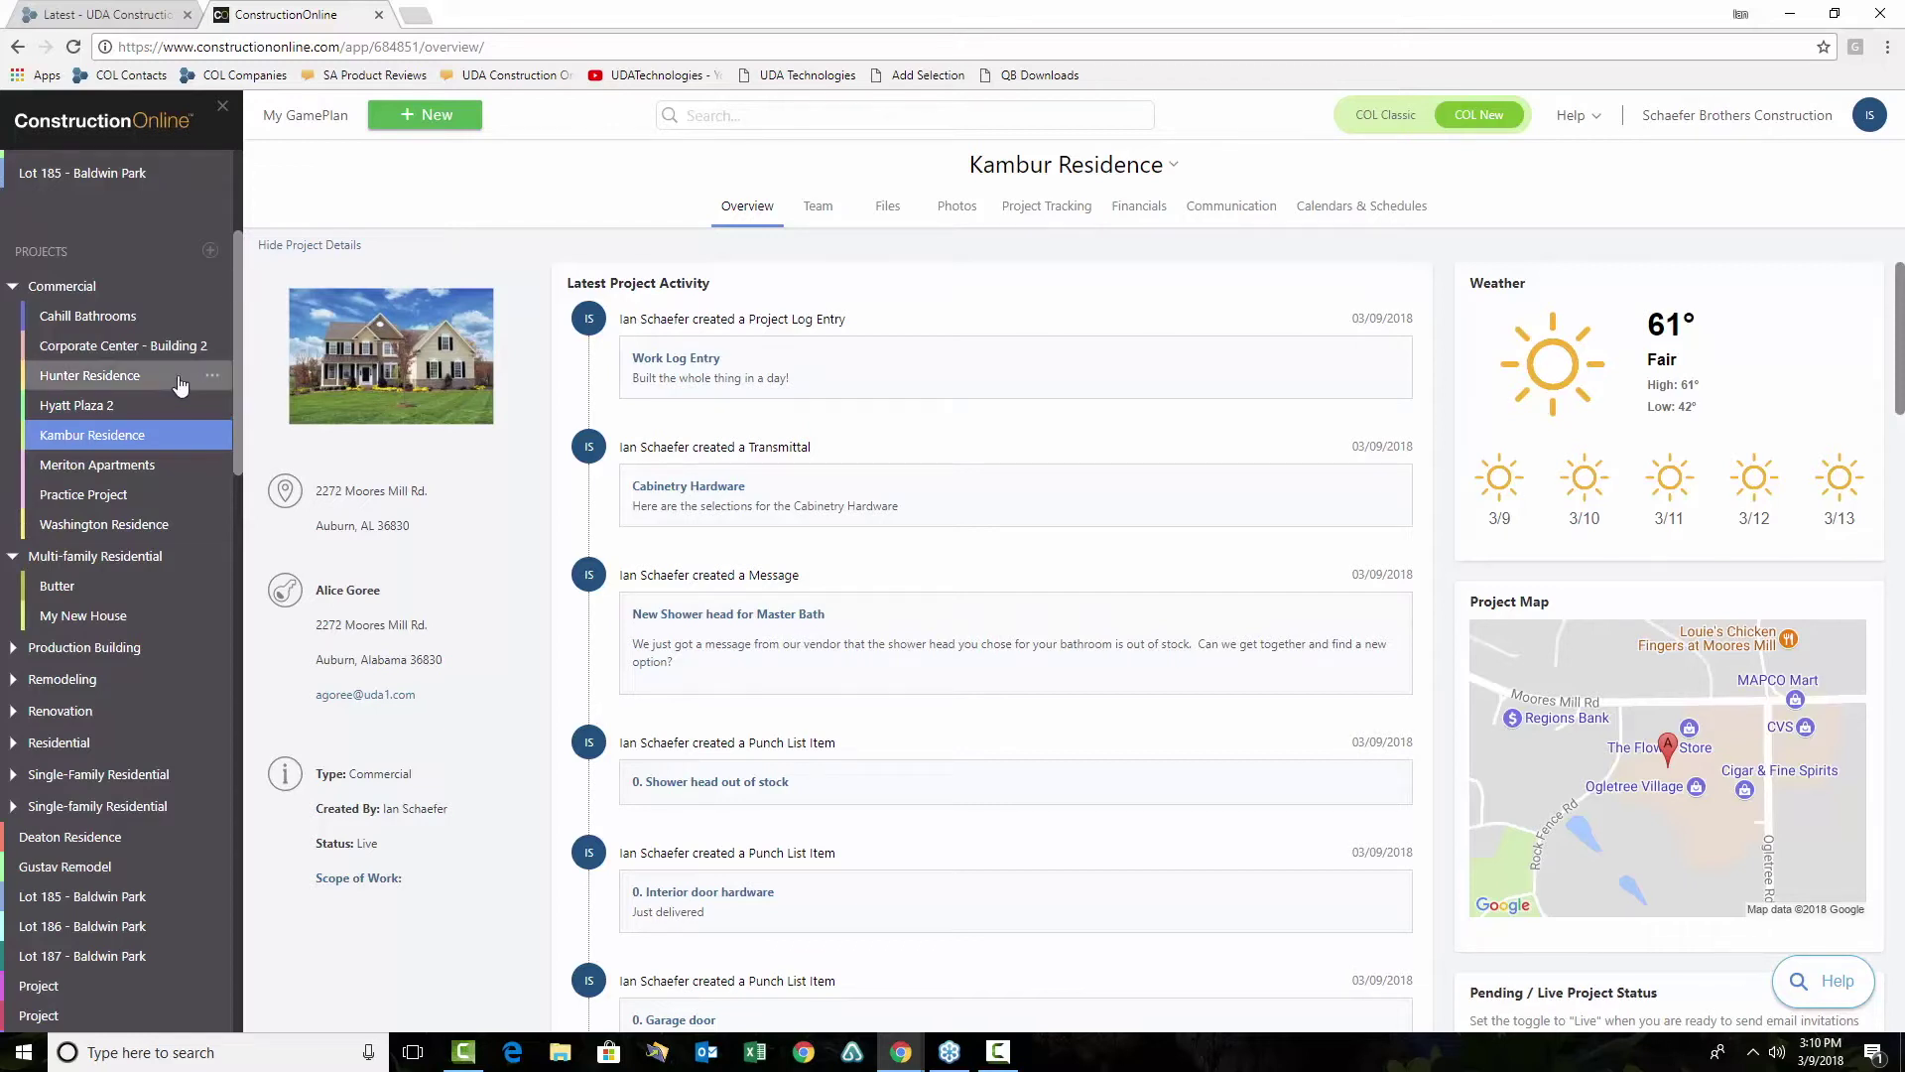
scroll(180, 385, "up", 1)
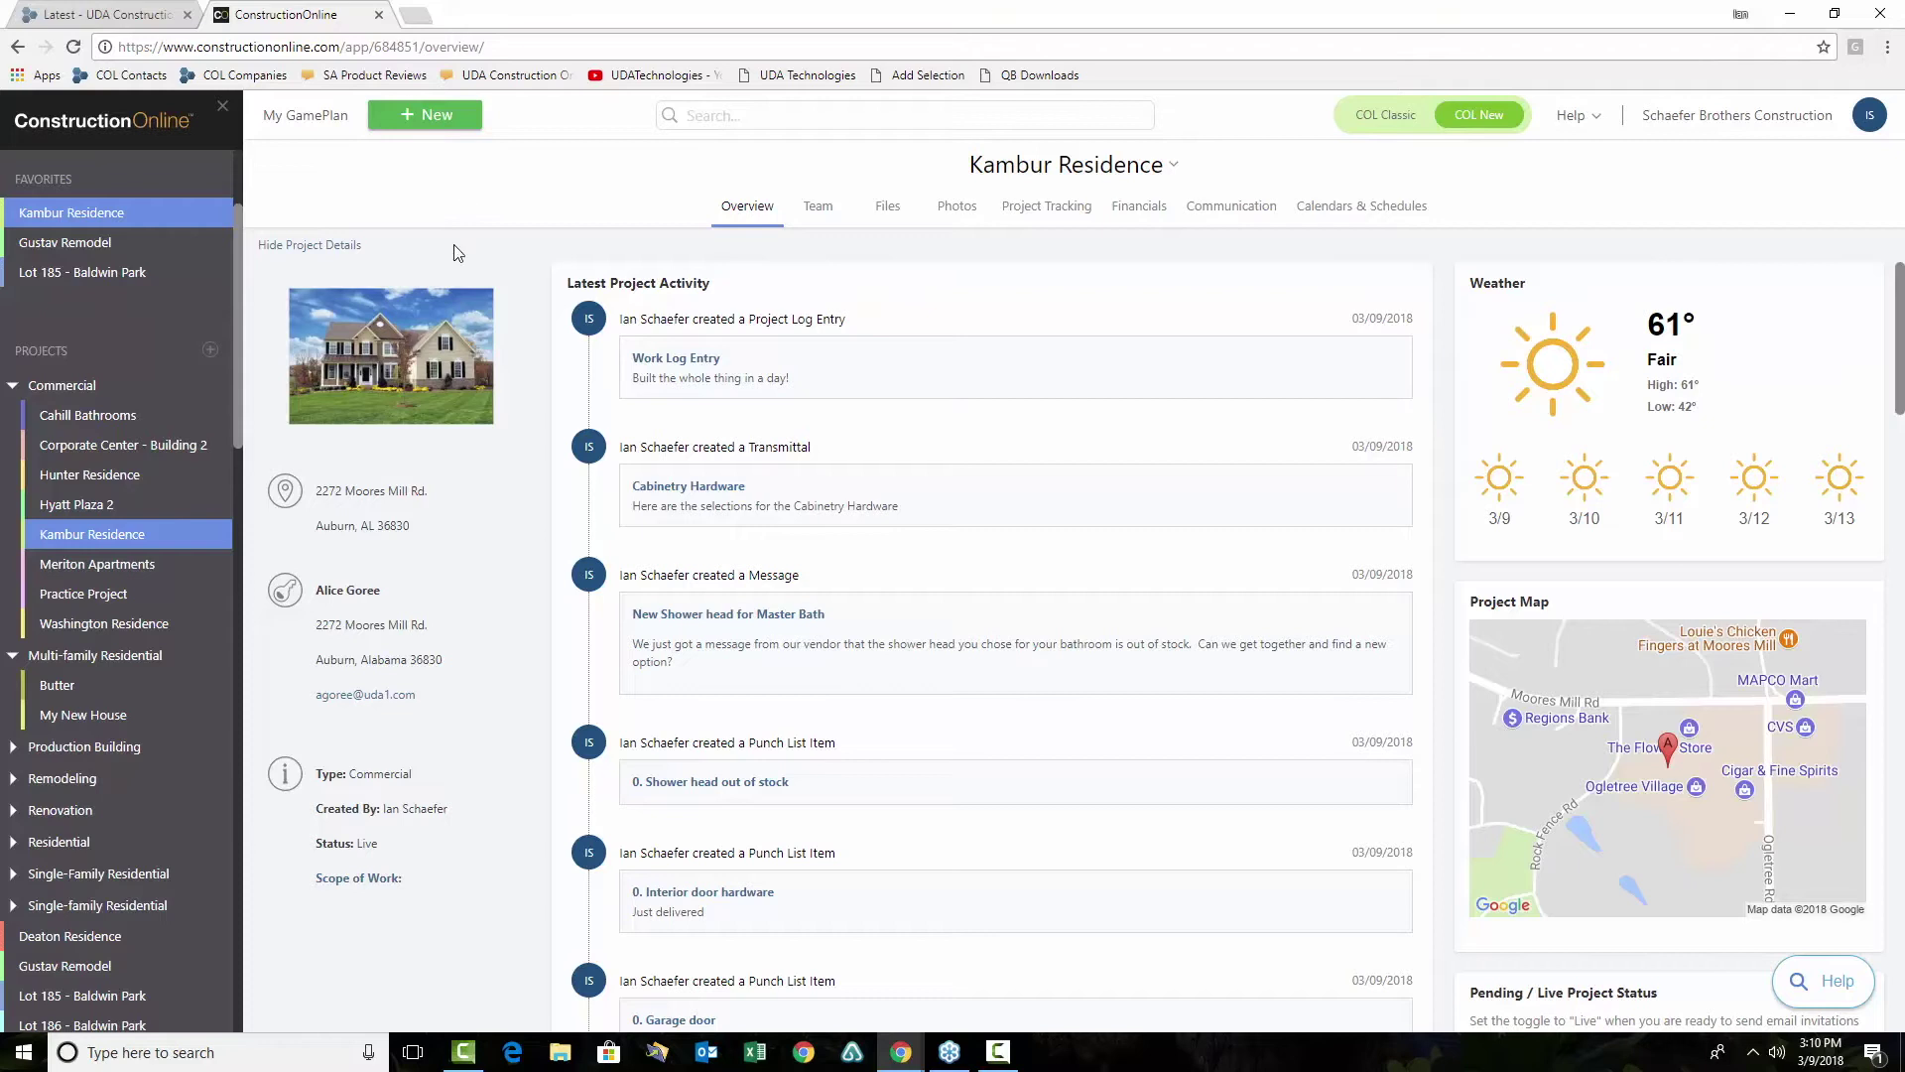
View the contacts assigned to the Kambur Residence project team
left_click(157, 216)
left_click(816, 208)
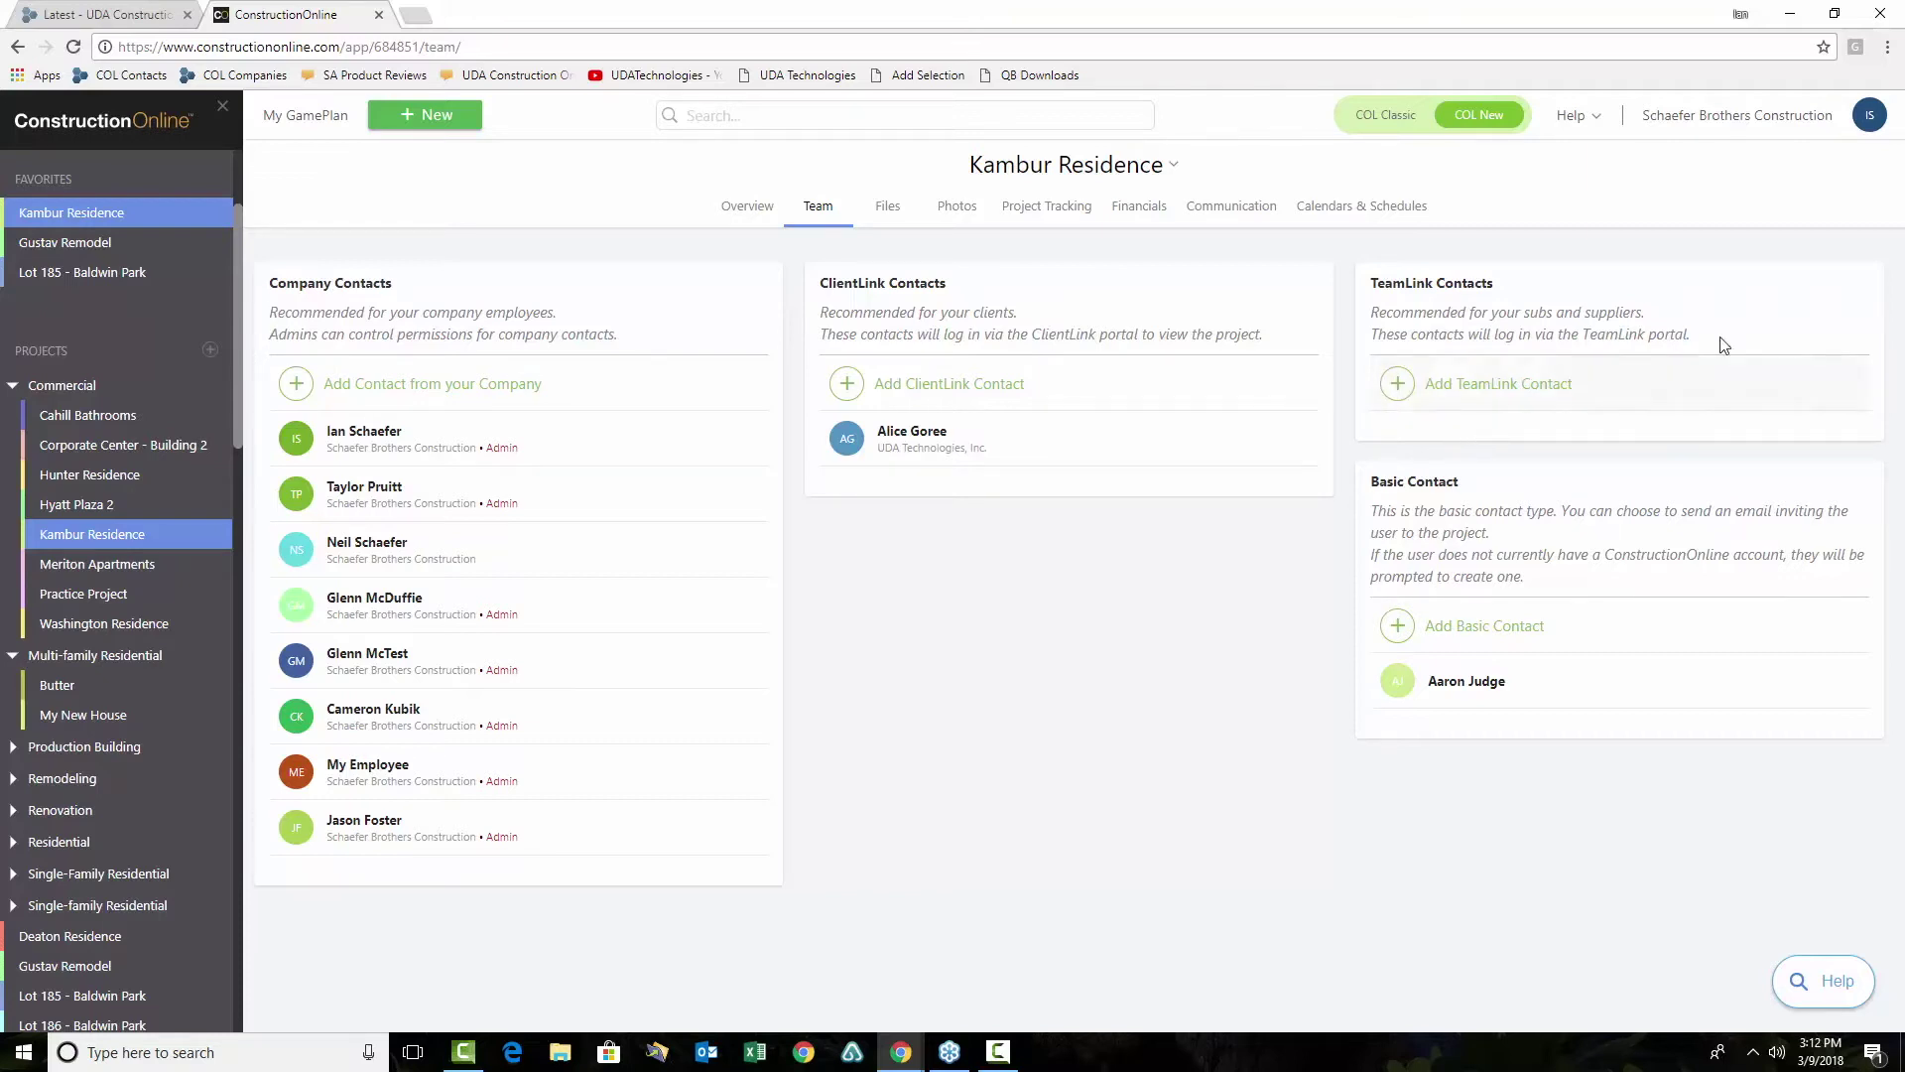
Open the project's daily logging, view it by month, and return to the day view
left_click(1079, 217)
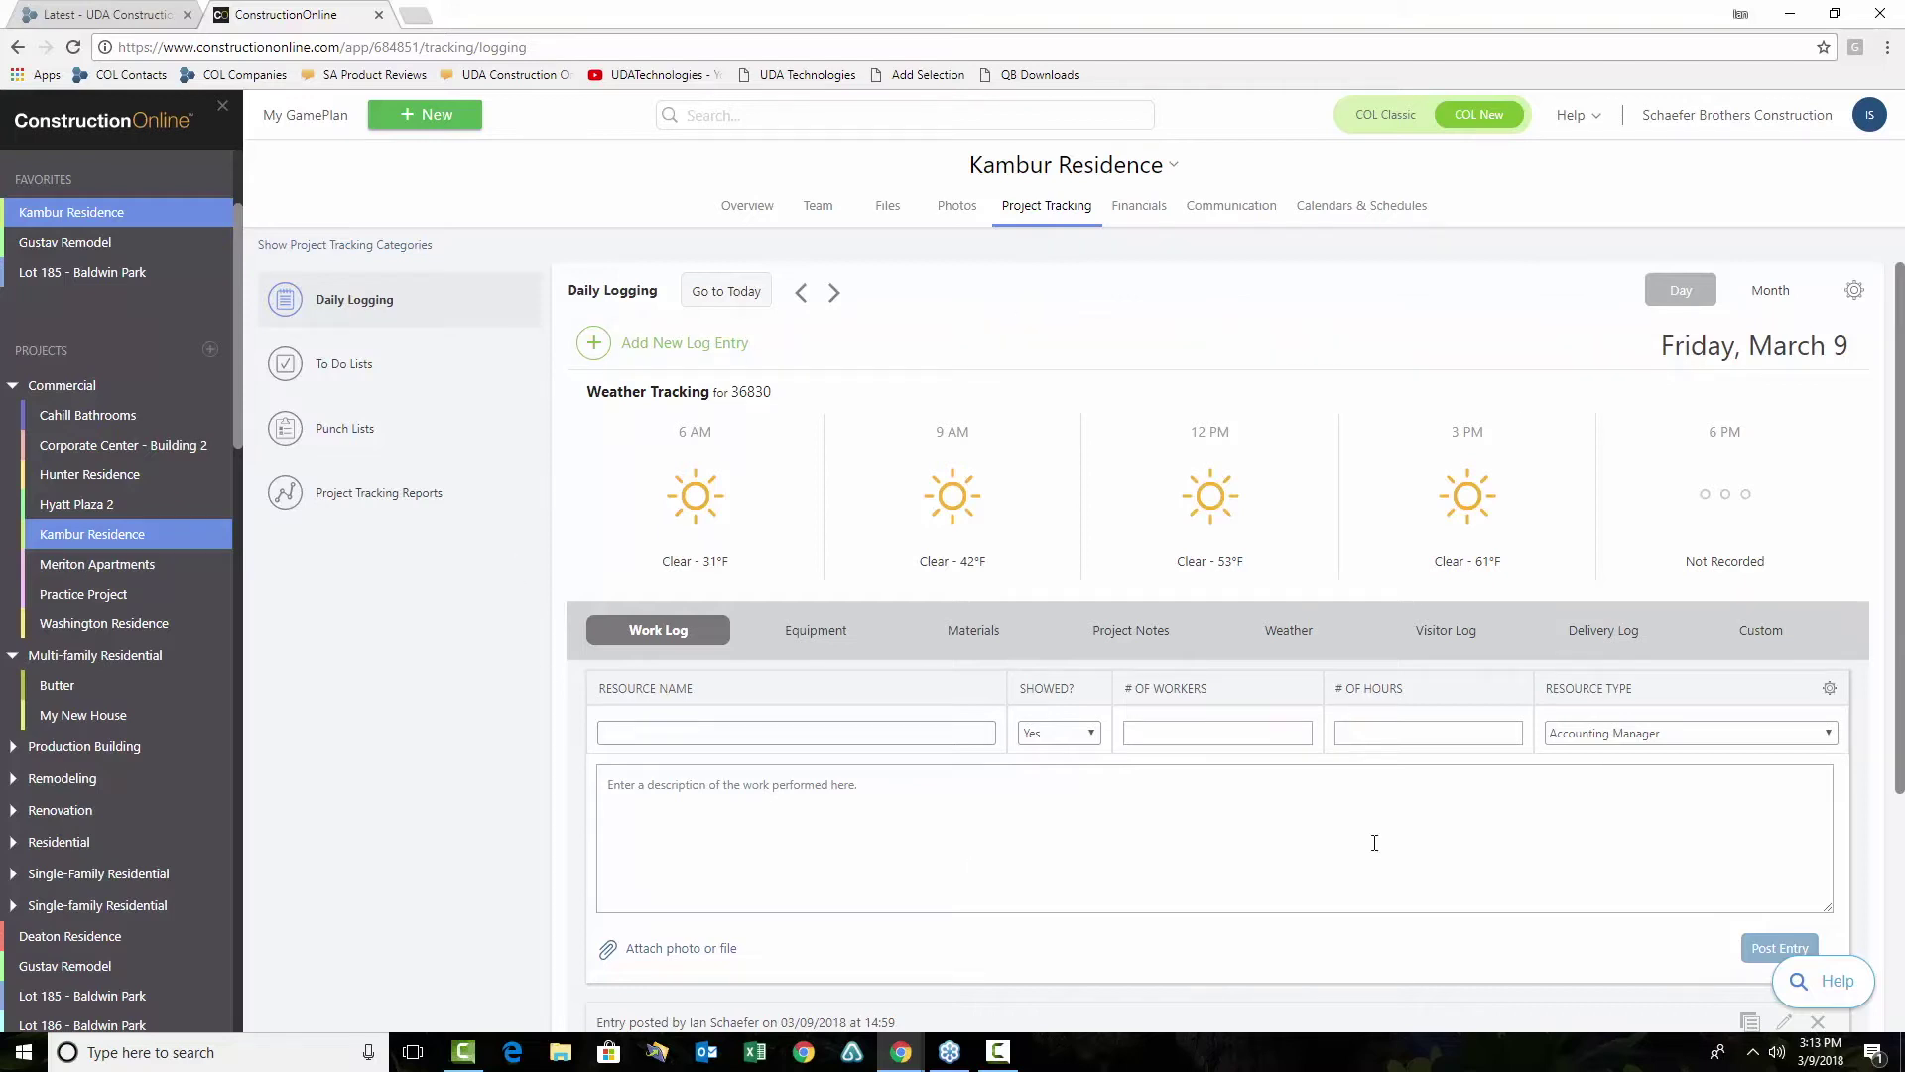
left_click(1771, 291)
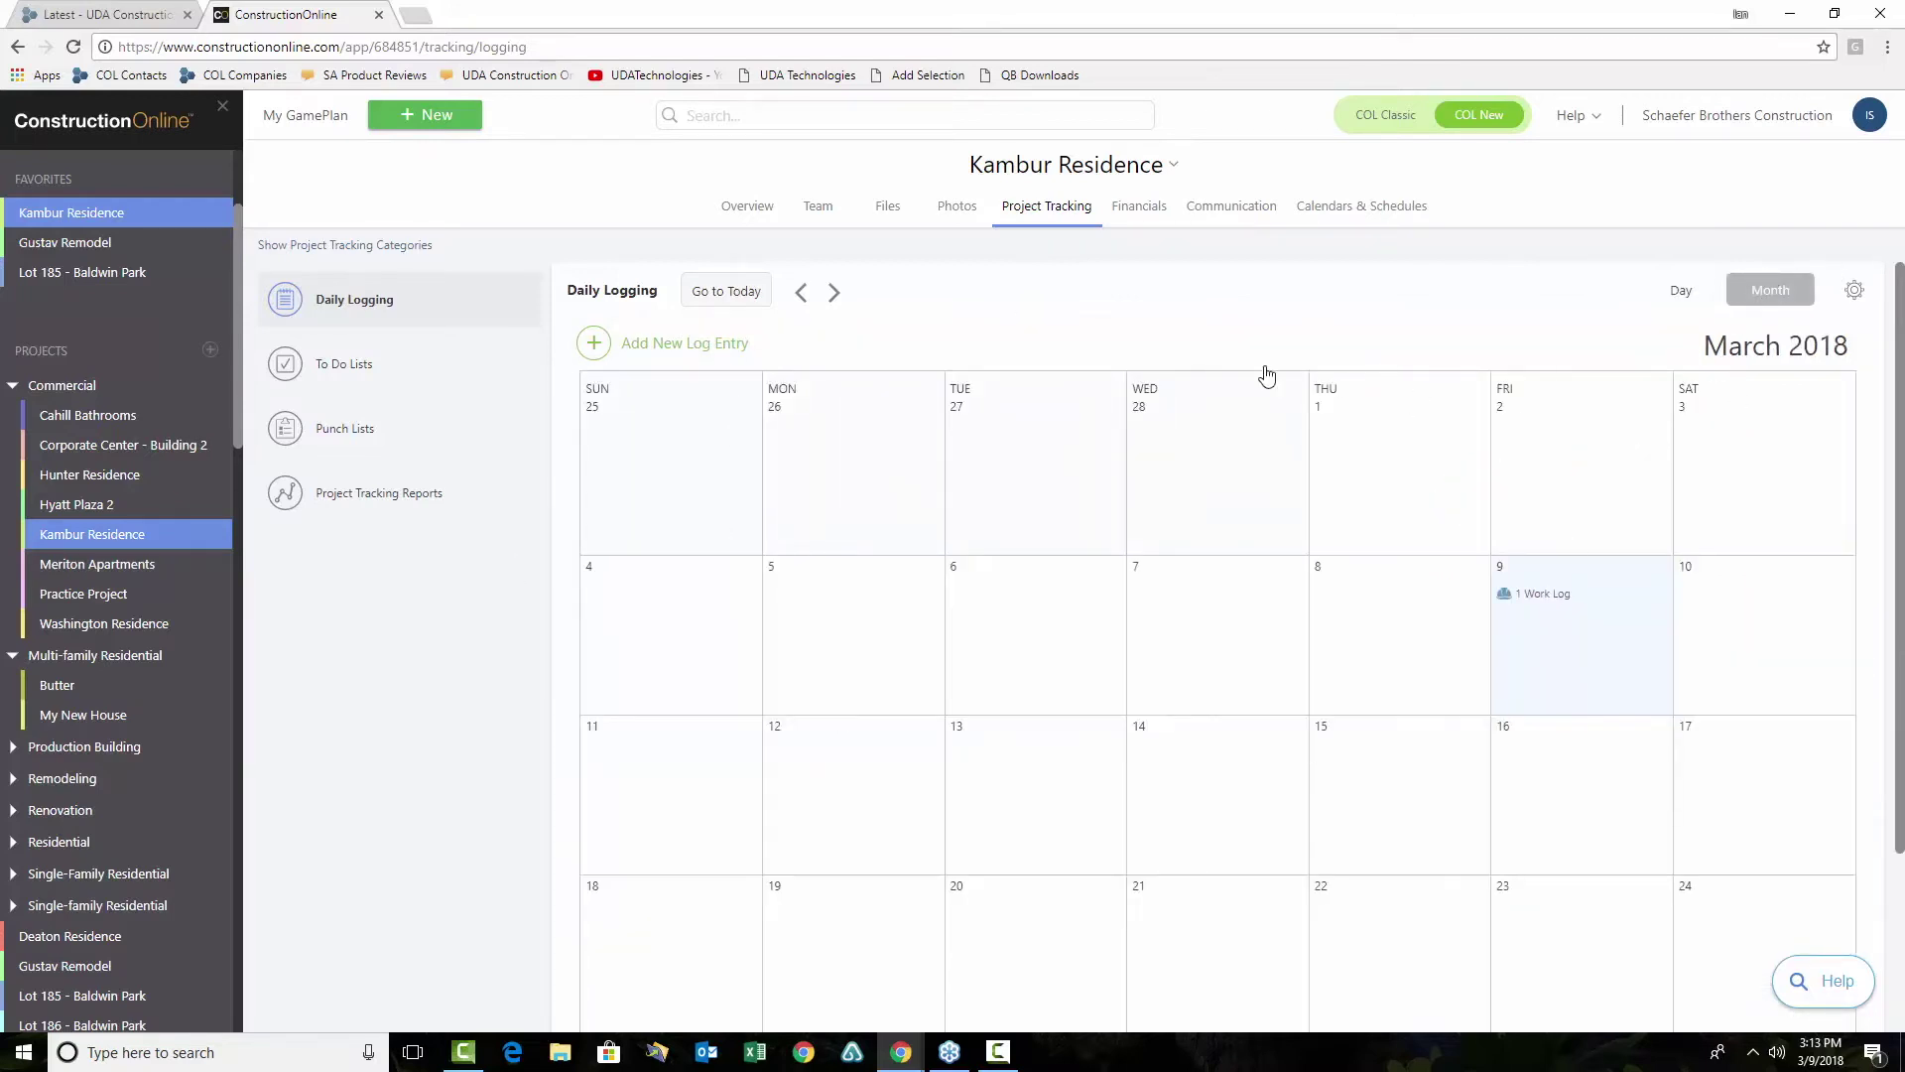
left_click(1667, 293)
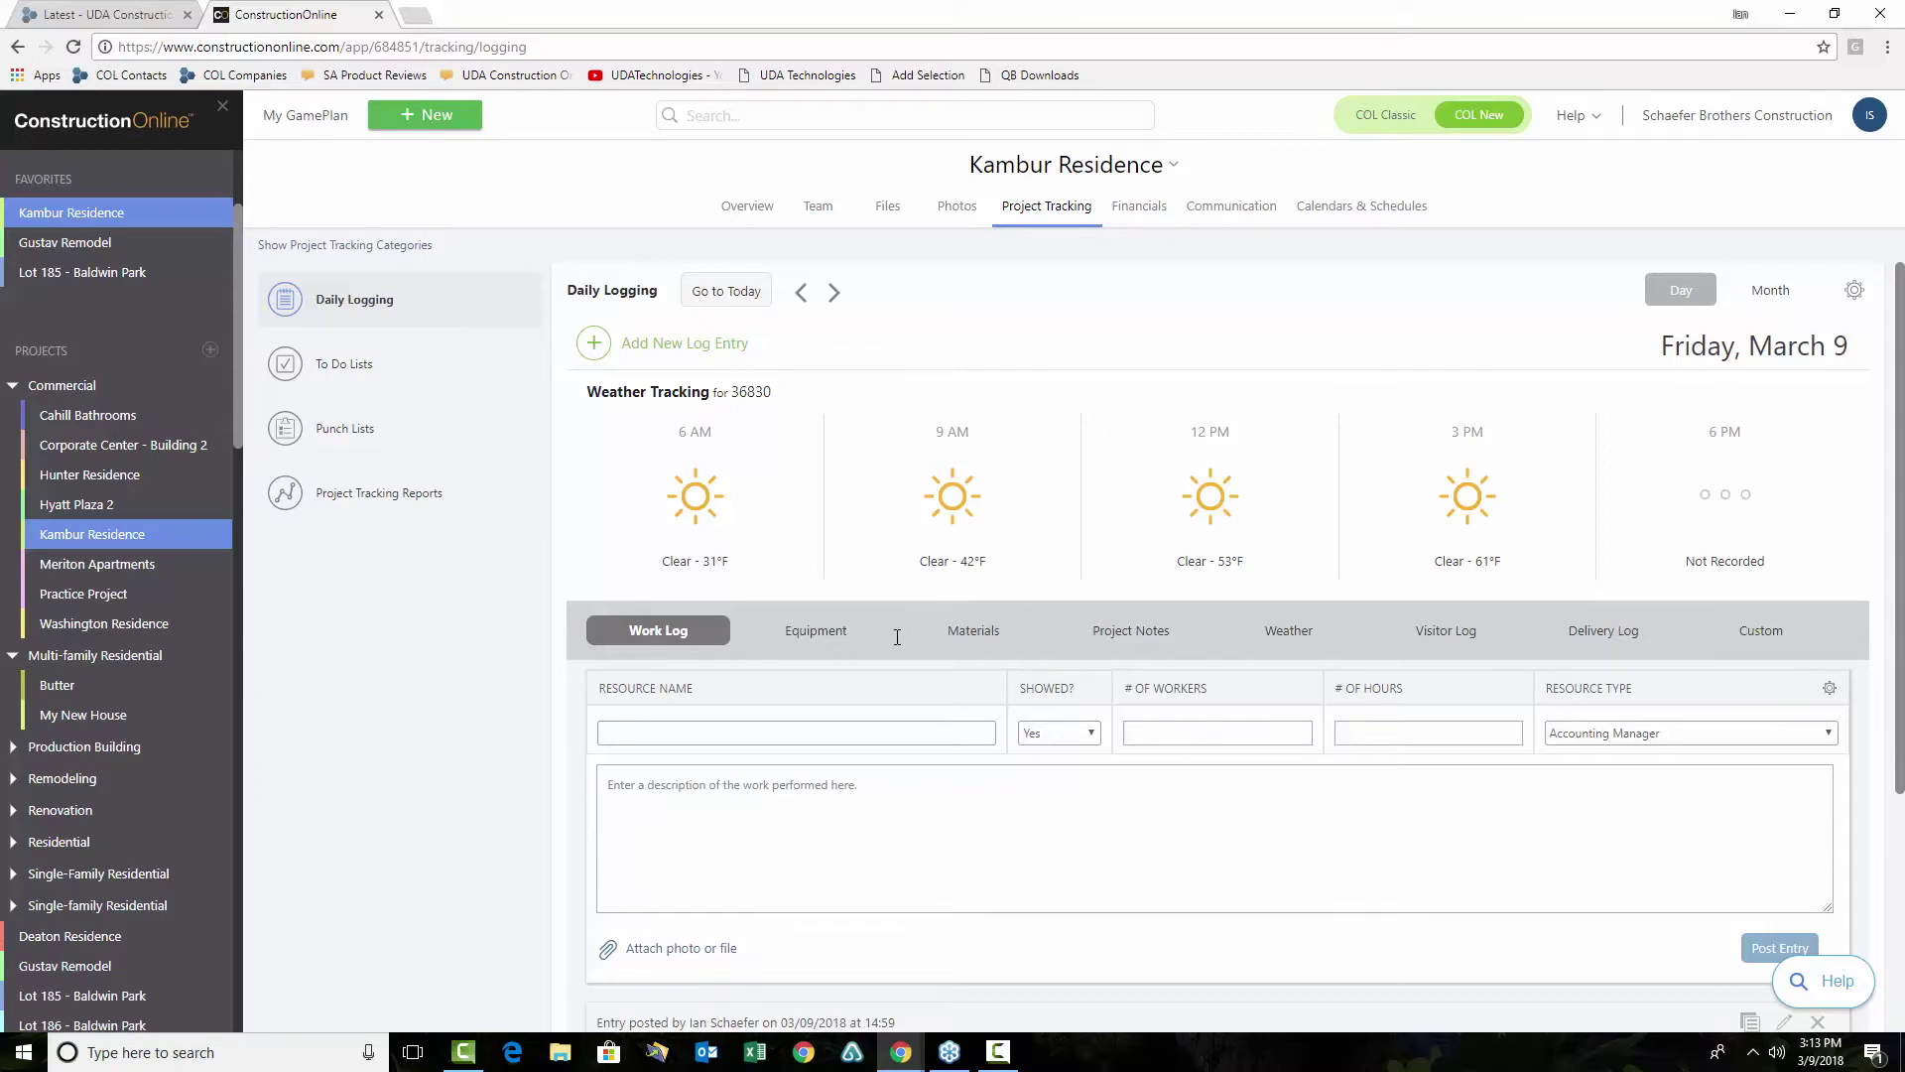
Fill in a work log entry with resource Me, 2 workers and 4 hours
left_click(761, 734)
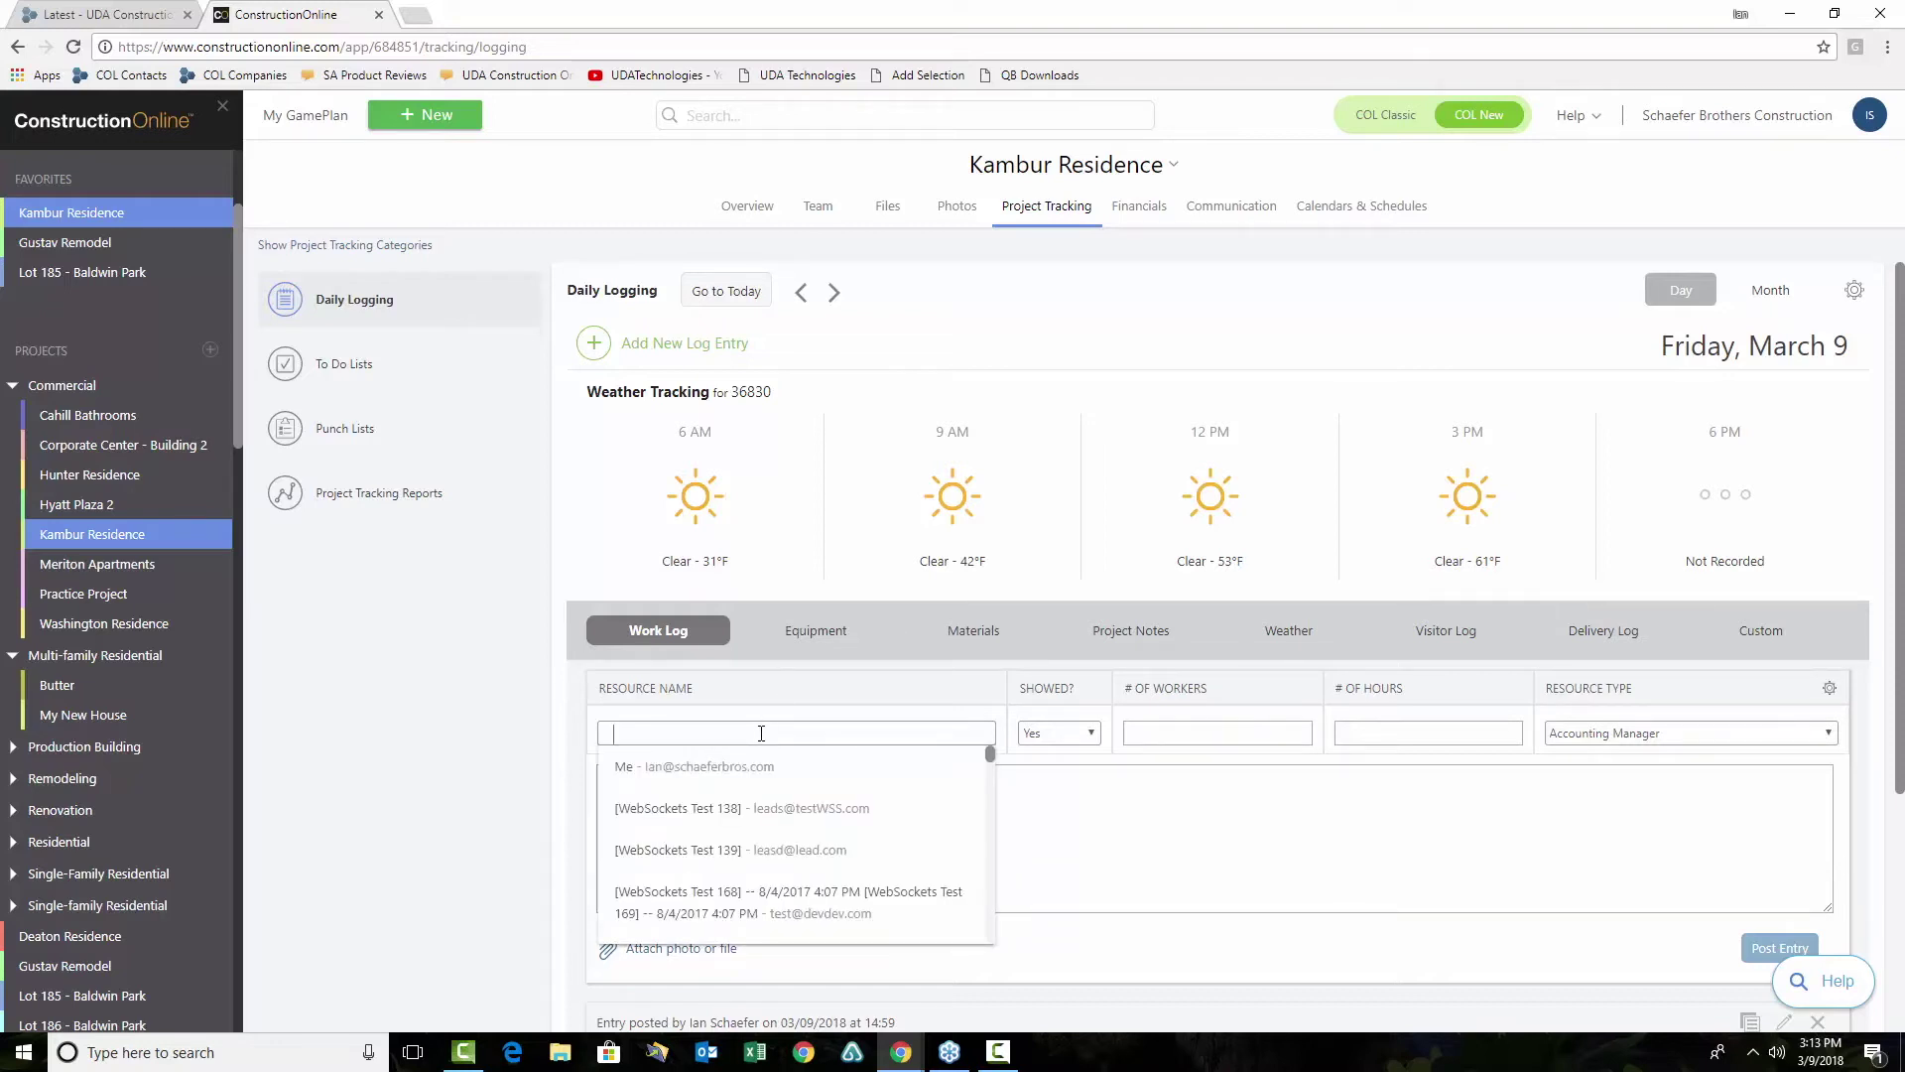
left_click(768, 766)
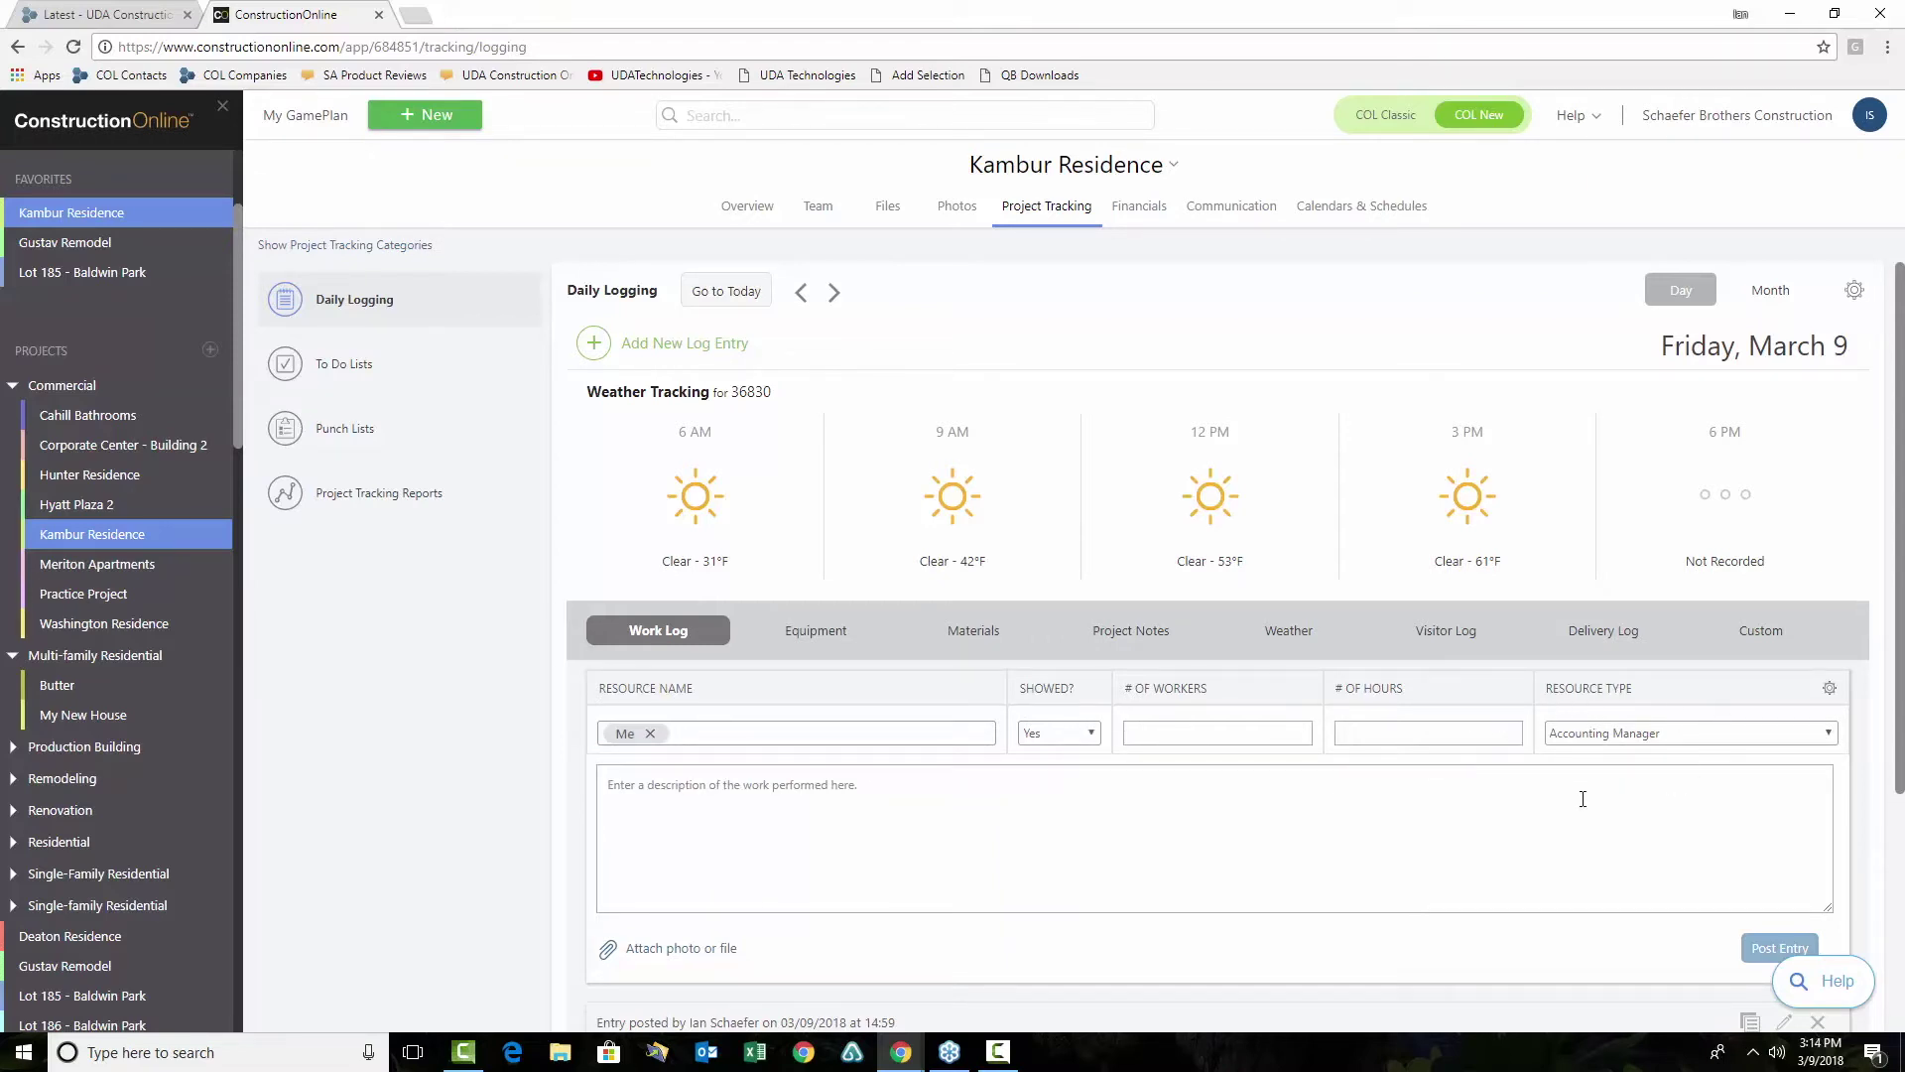
left_click(1102, 859)
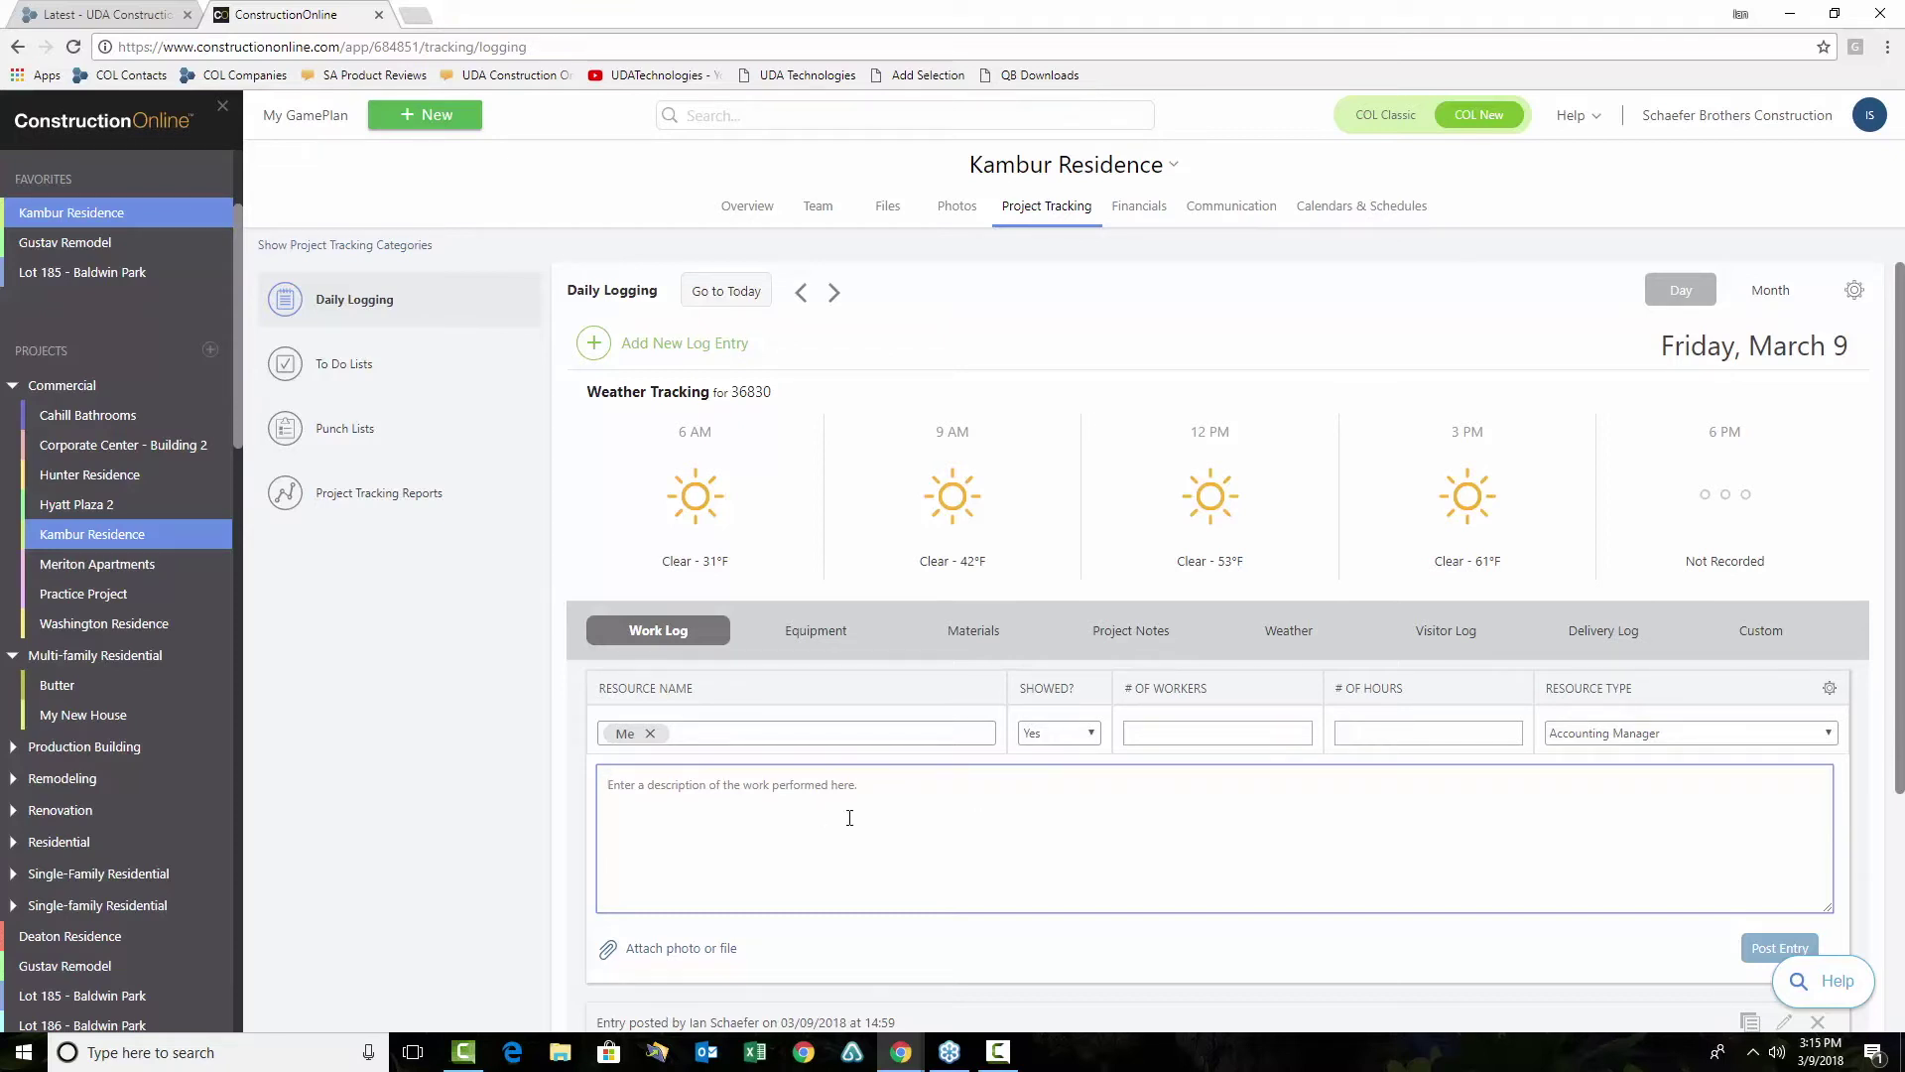
left_click(1223, 741)
type("2")
left_click(1459, 734)
type("4")
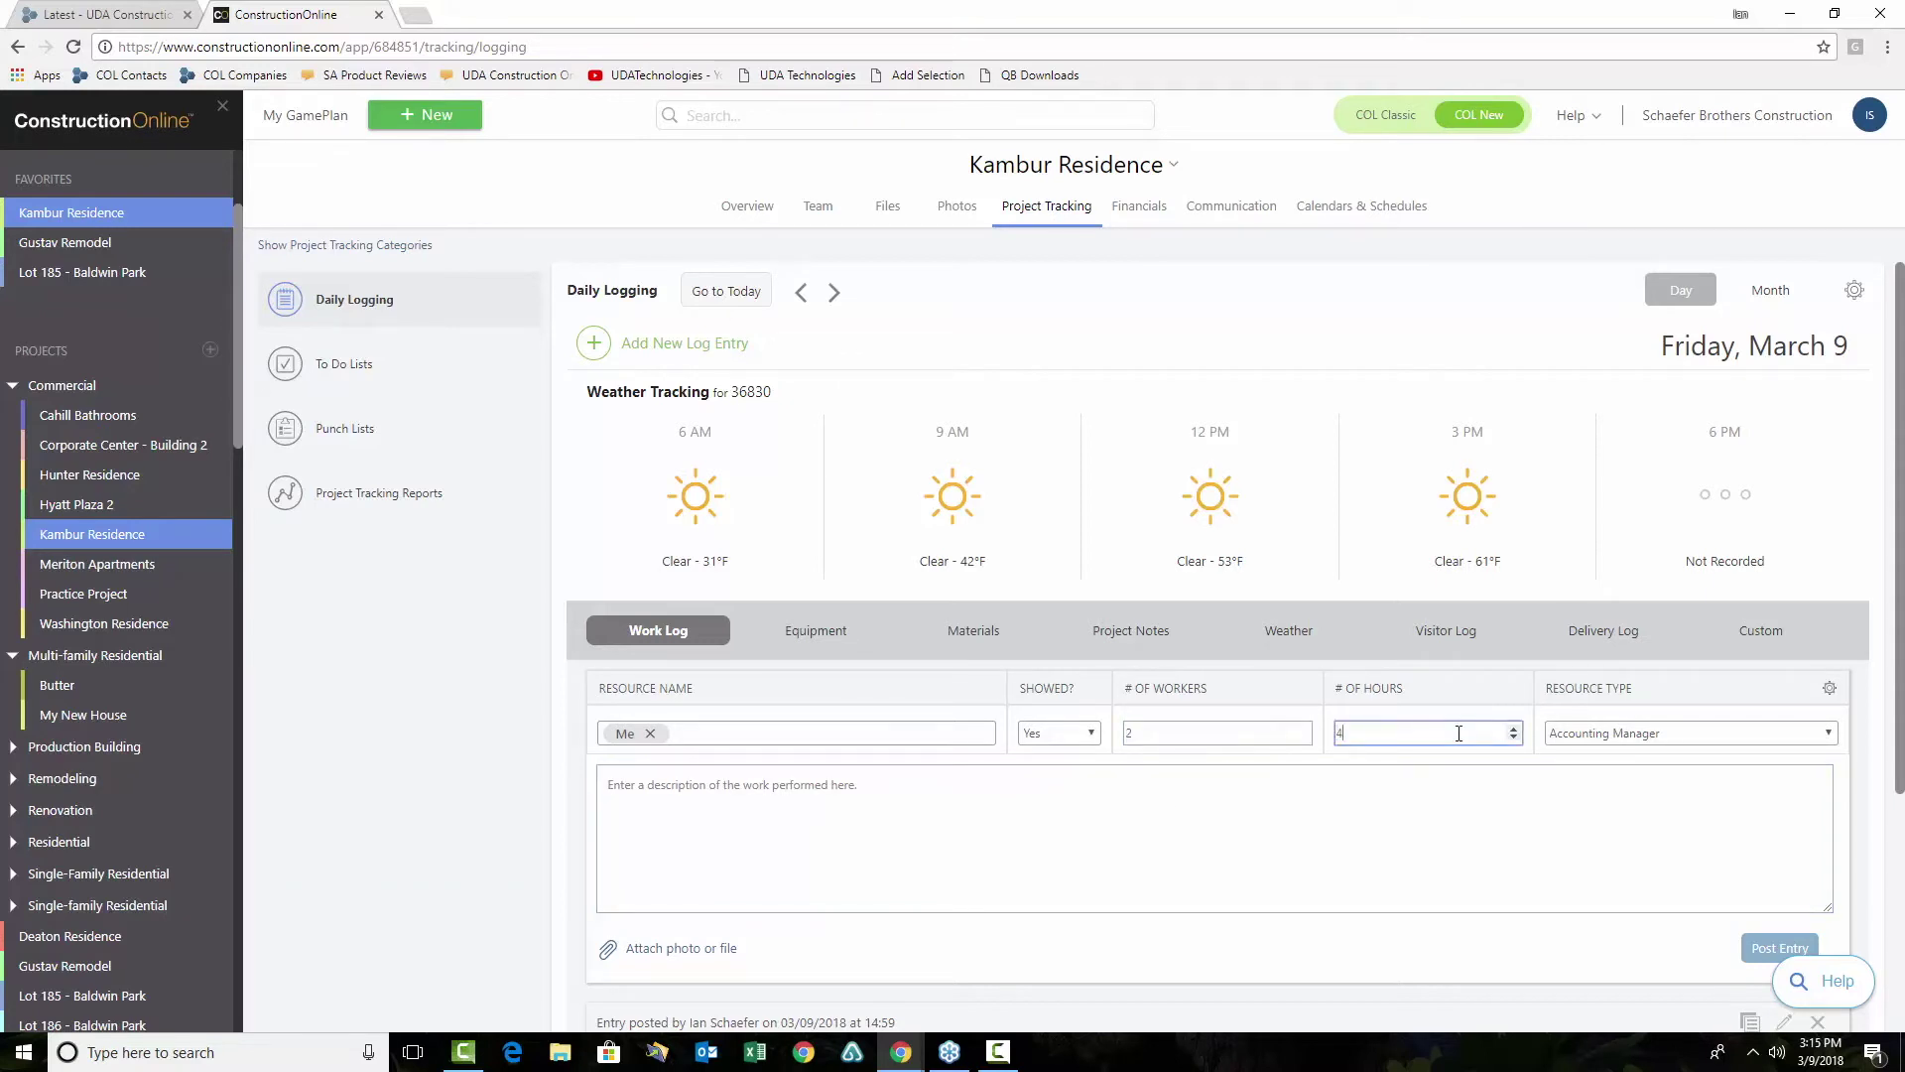
left_click(1399, 808)
Attach the house JPG photo to the work log entry and post the entry
left_click(650, 954)
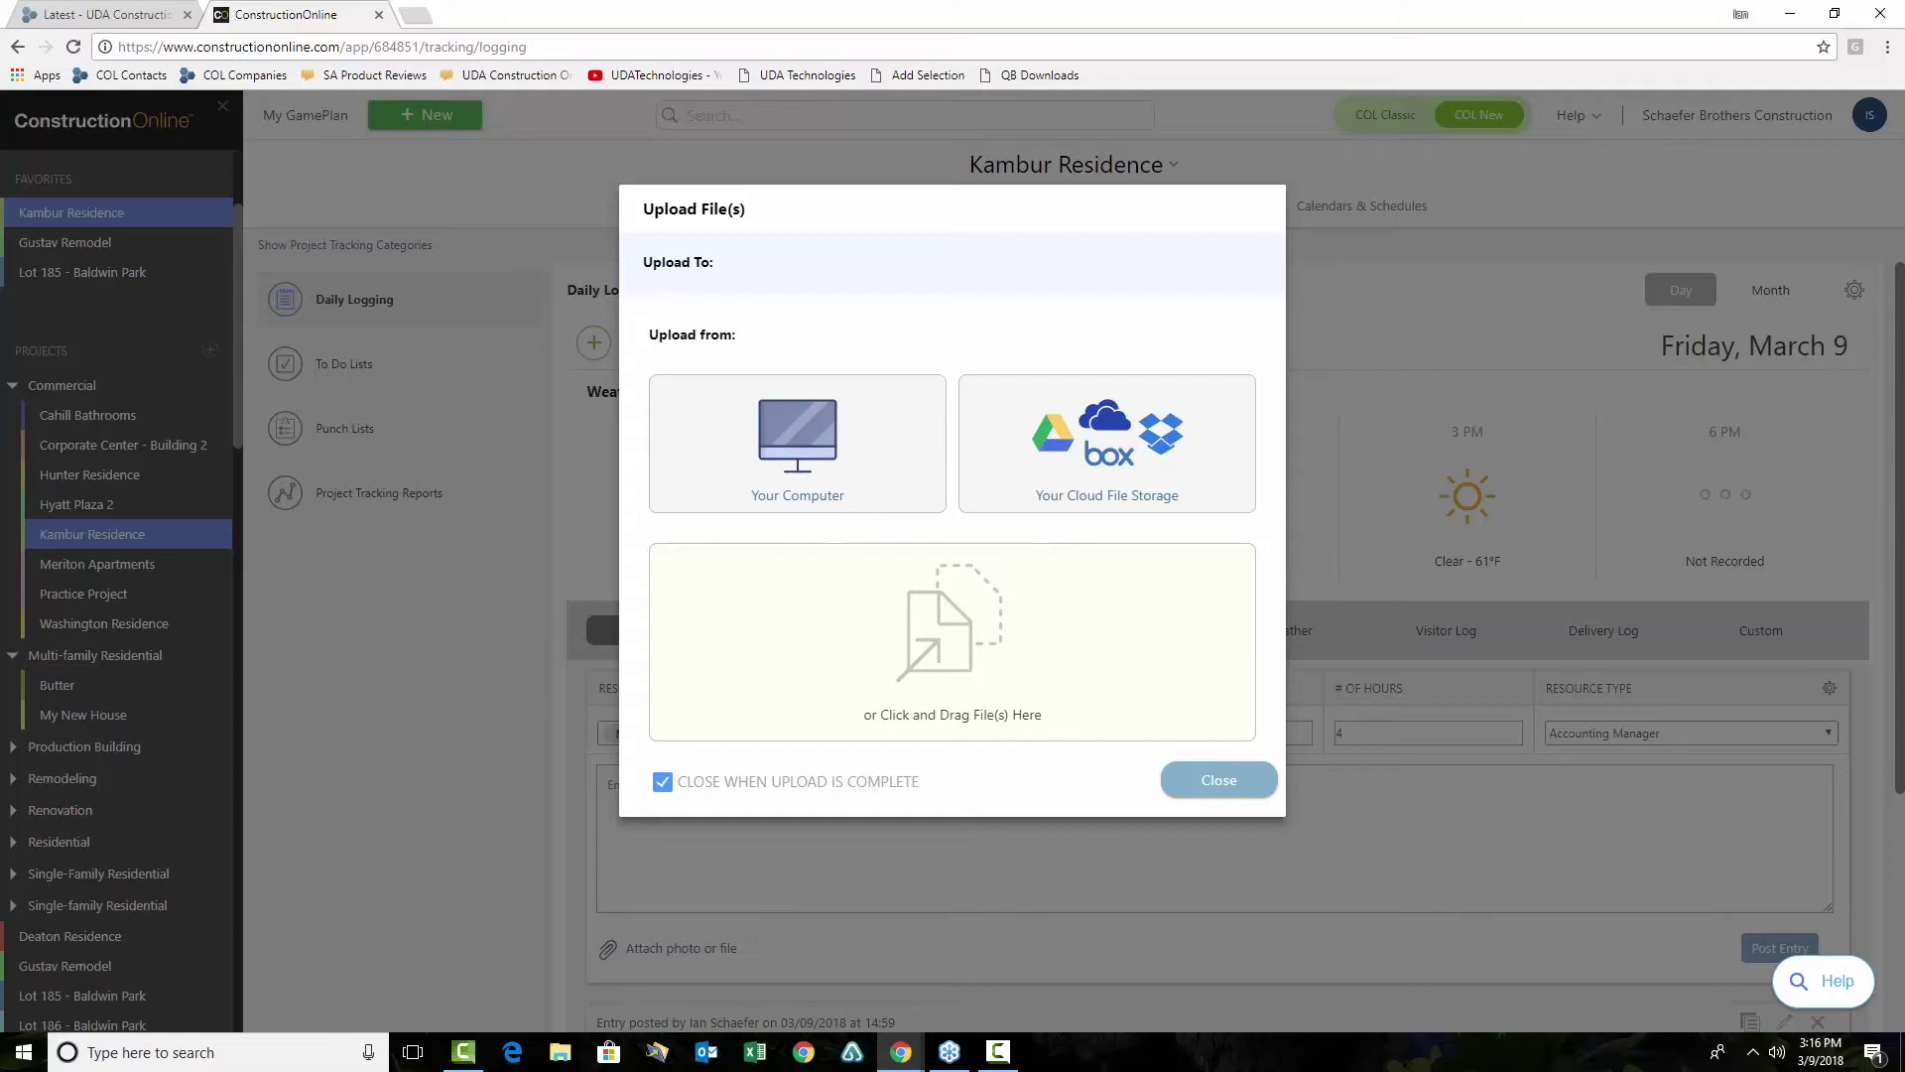
left_click_drag(1904, 734, 777, 615)
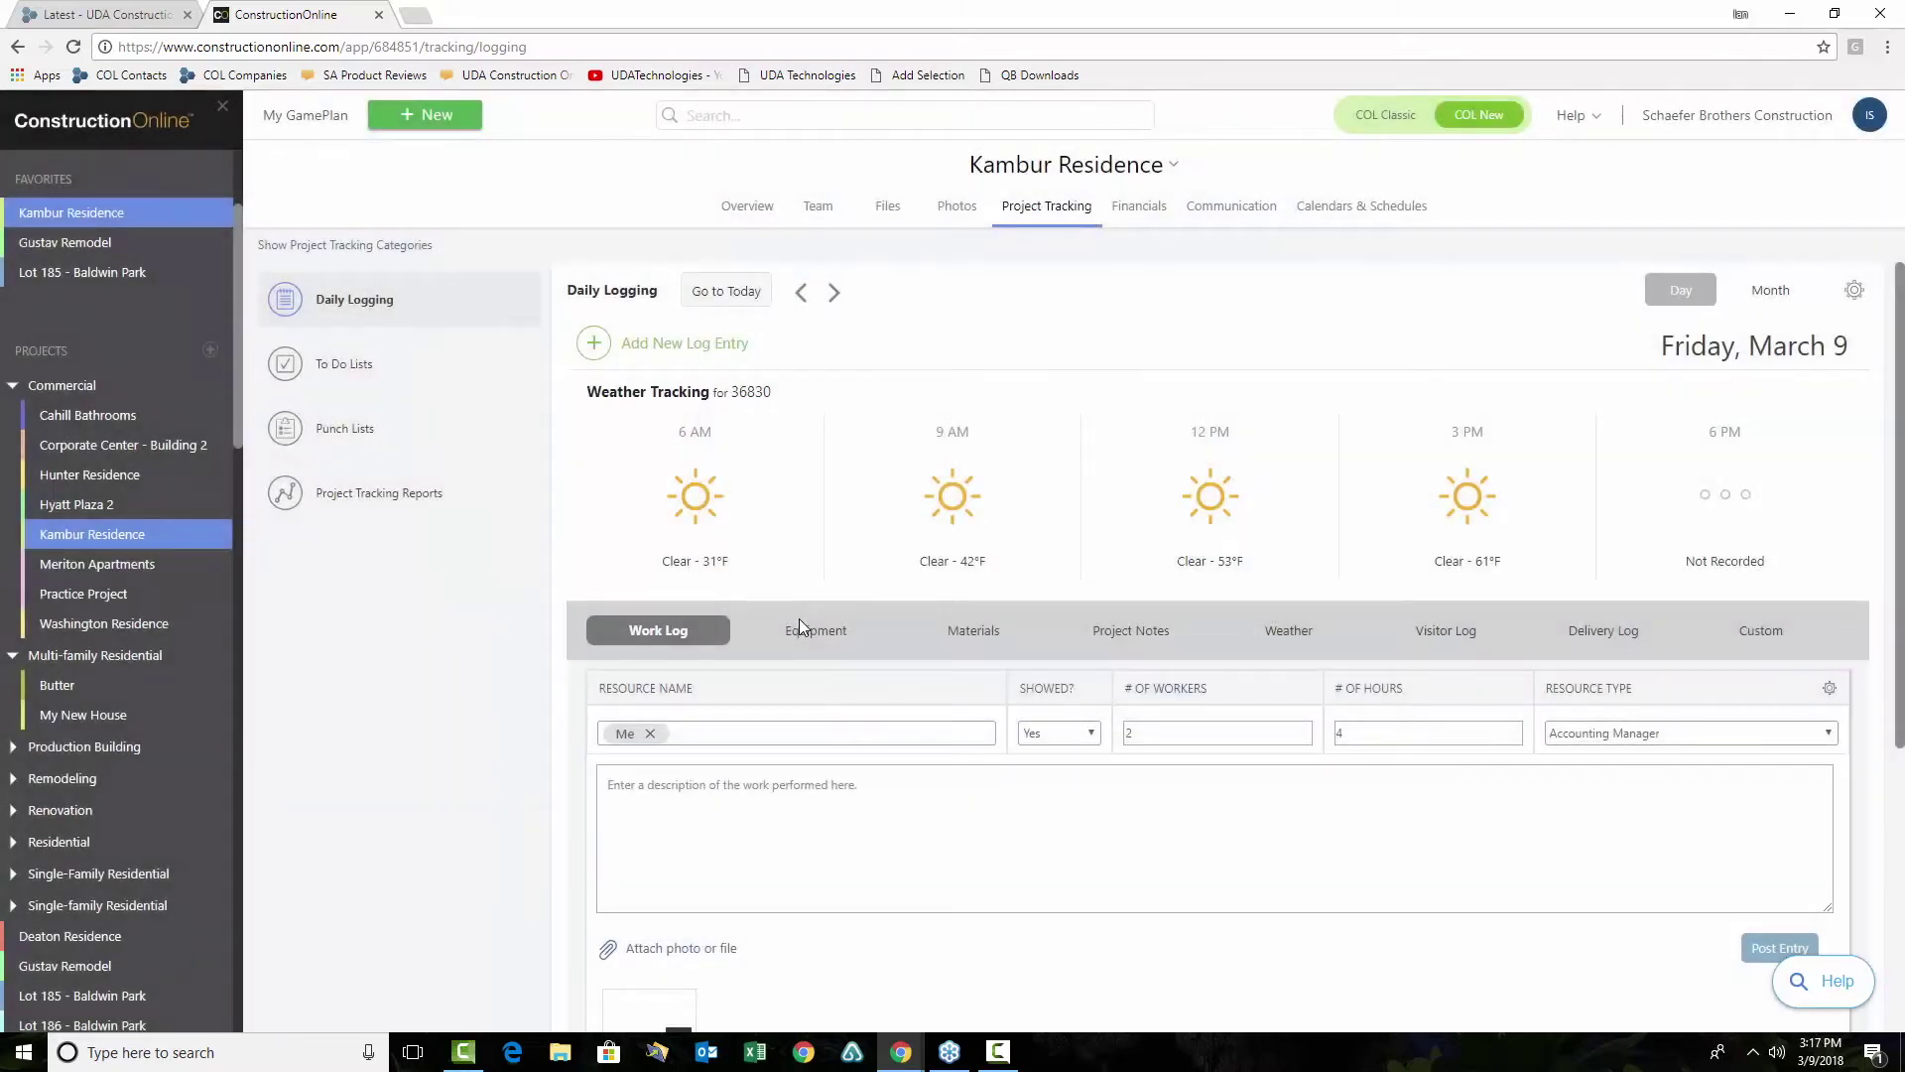
scroll(1045, 961, "down", 2)
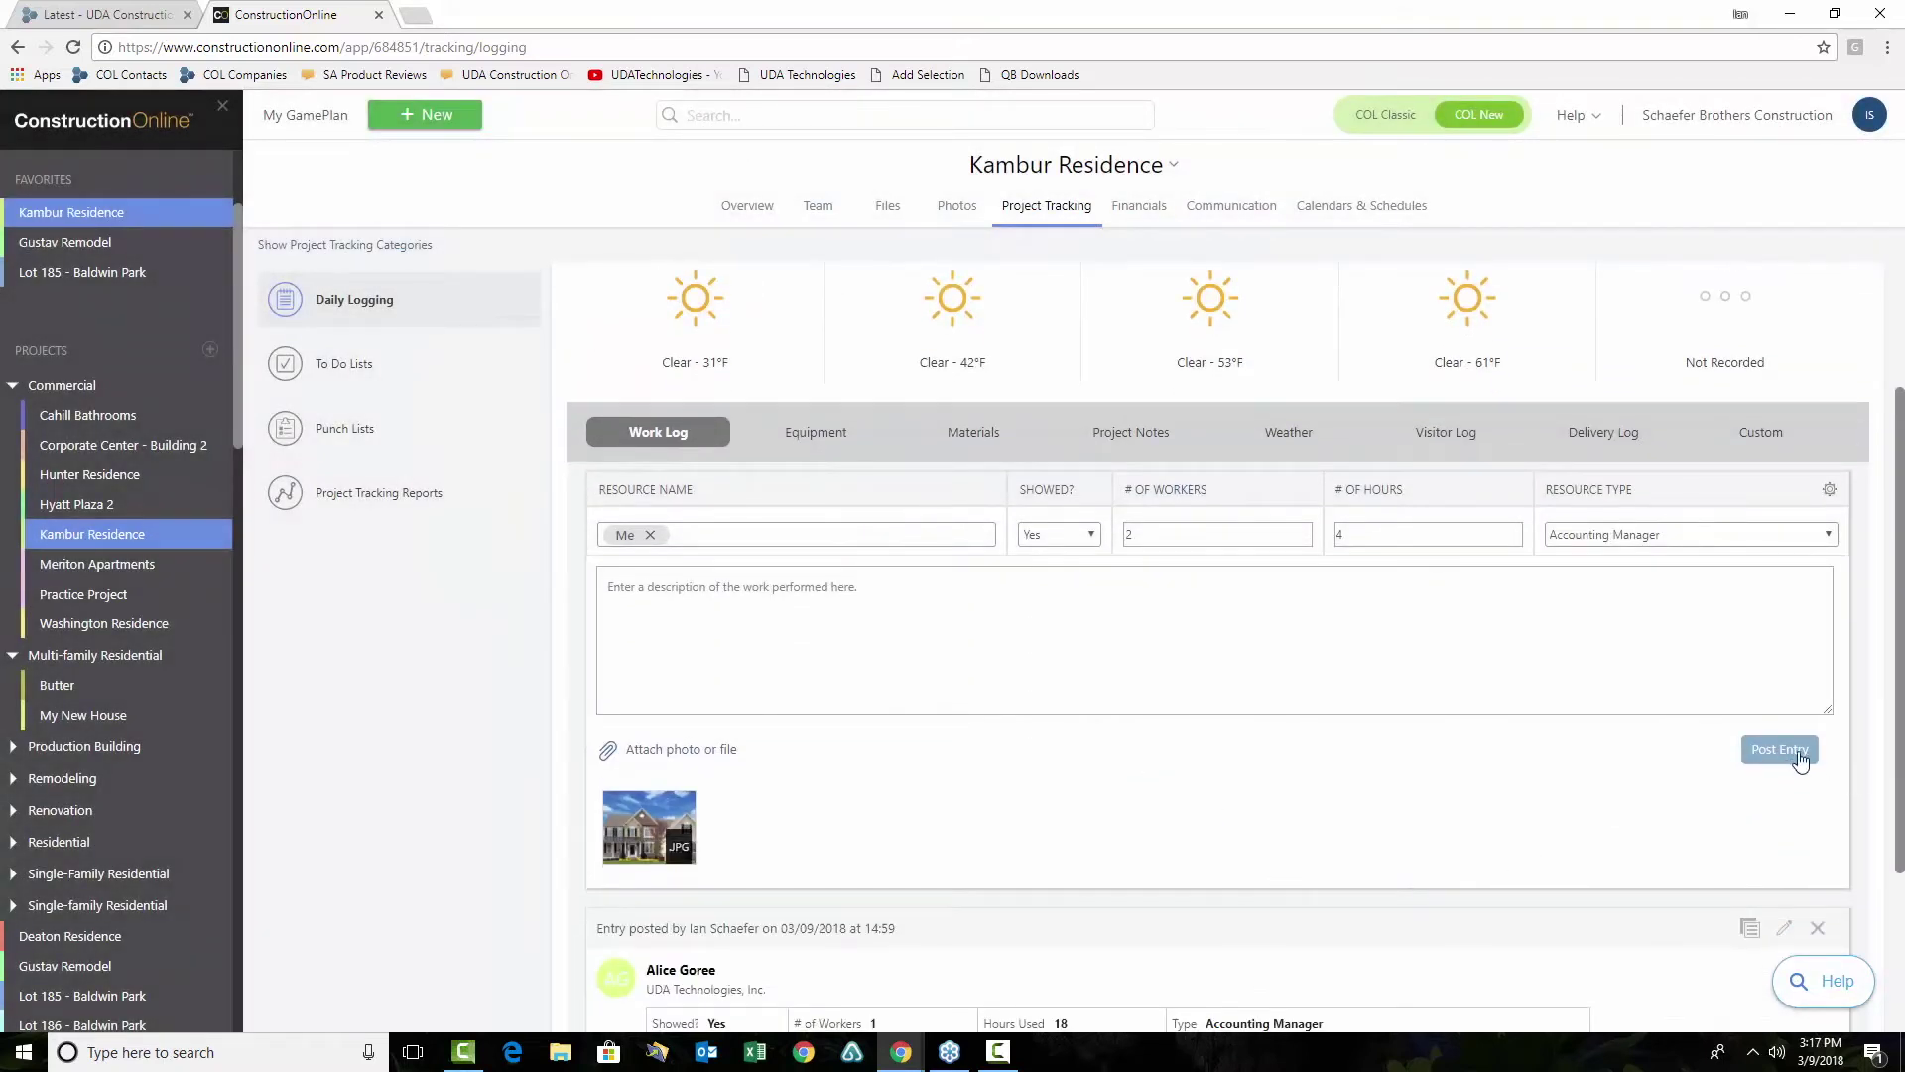
scroll(1219, 657, "down", 1)
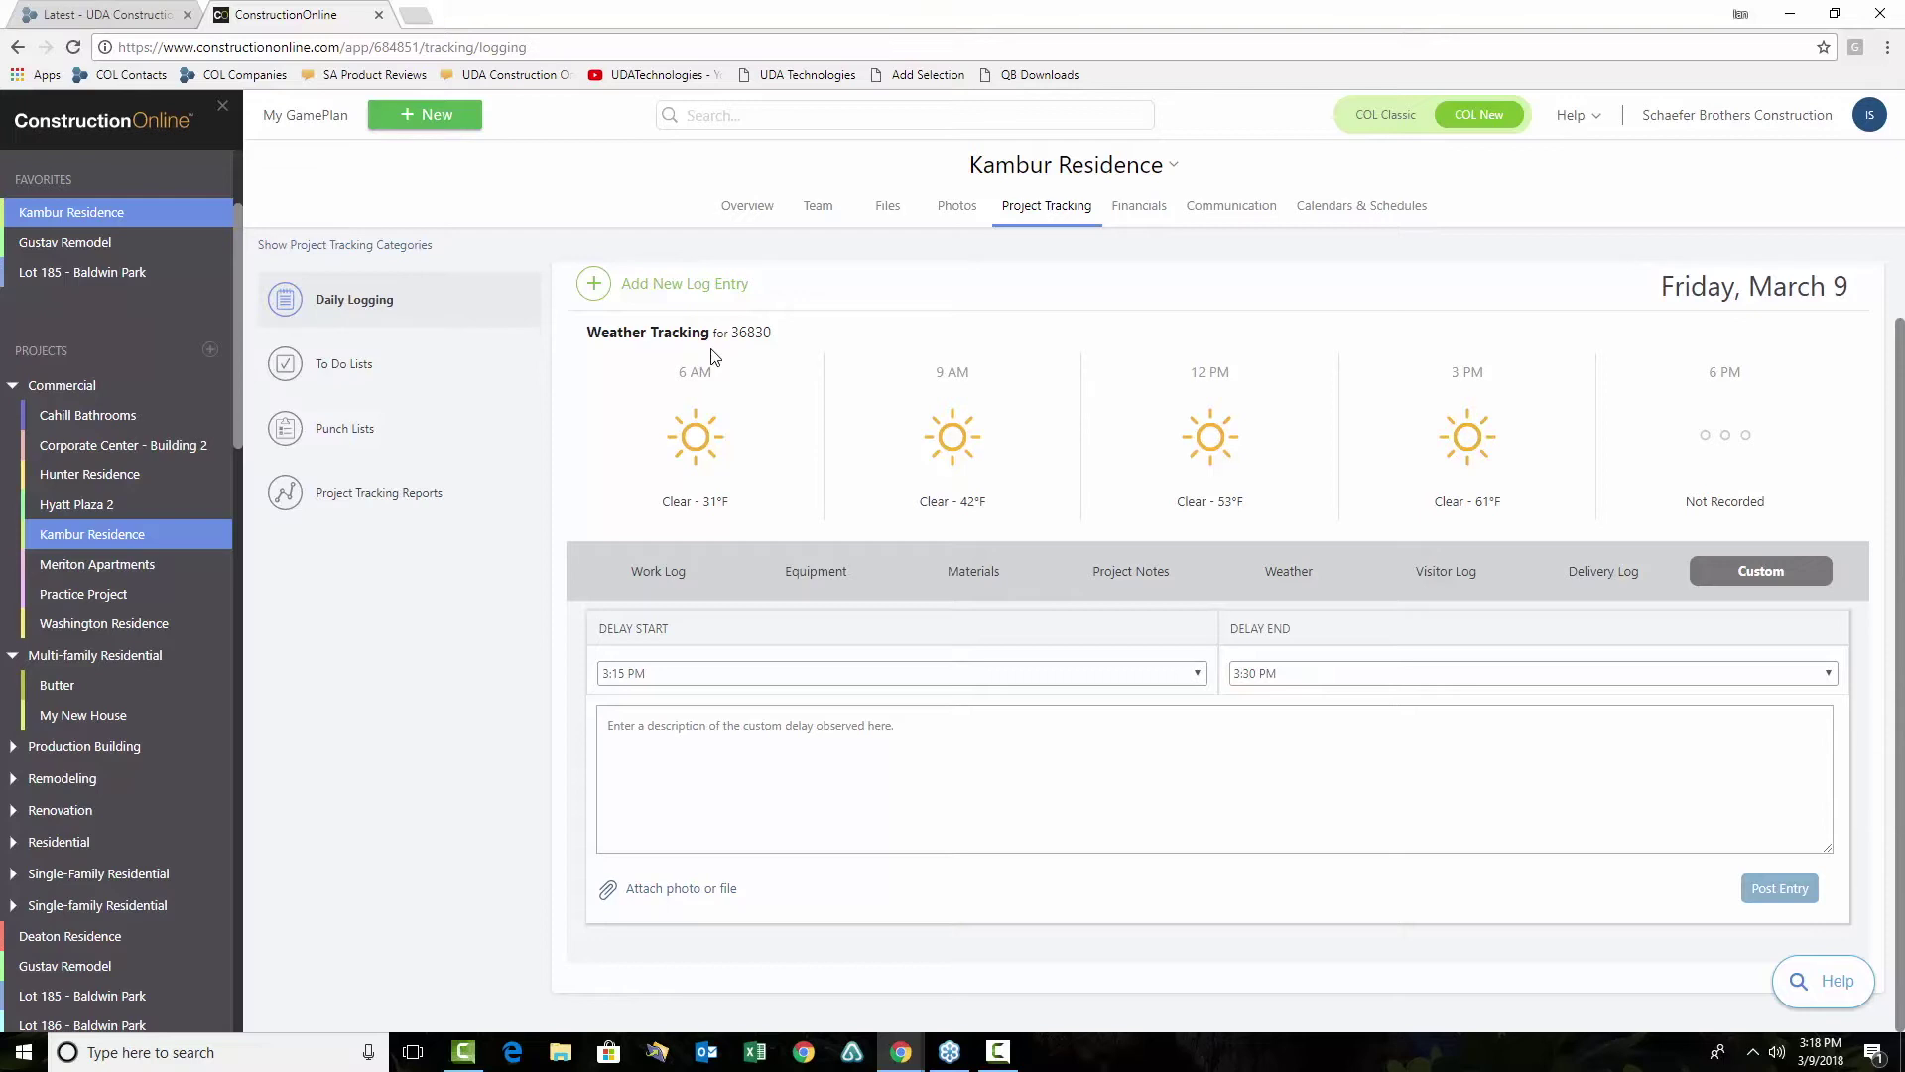
Open the project's to-do lists and view the new to-do form and the options for "Schedule meeting with Architect"
left_click(282, 365)
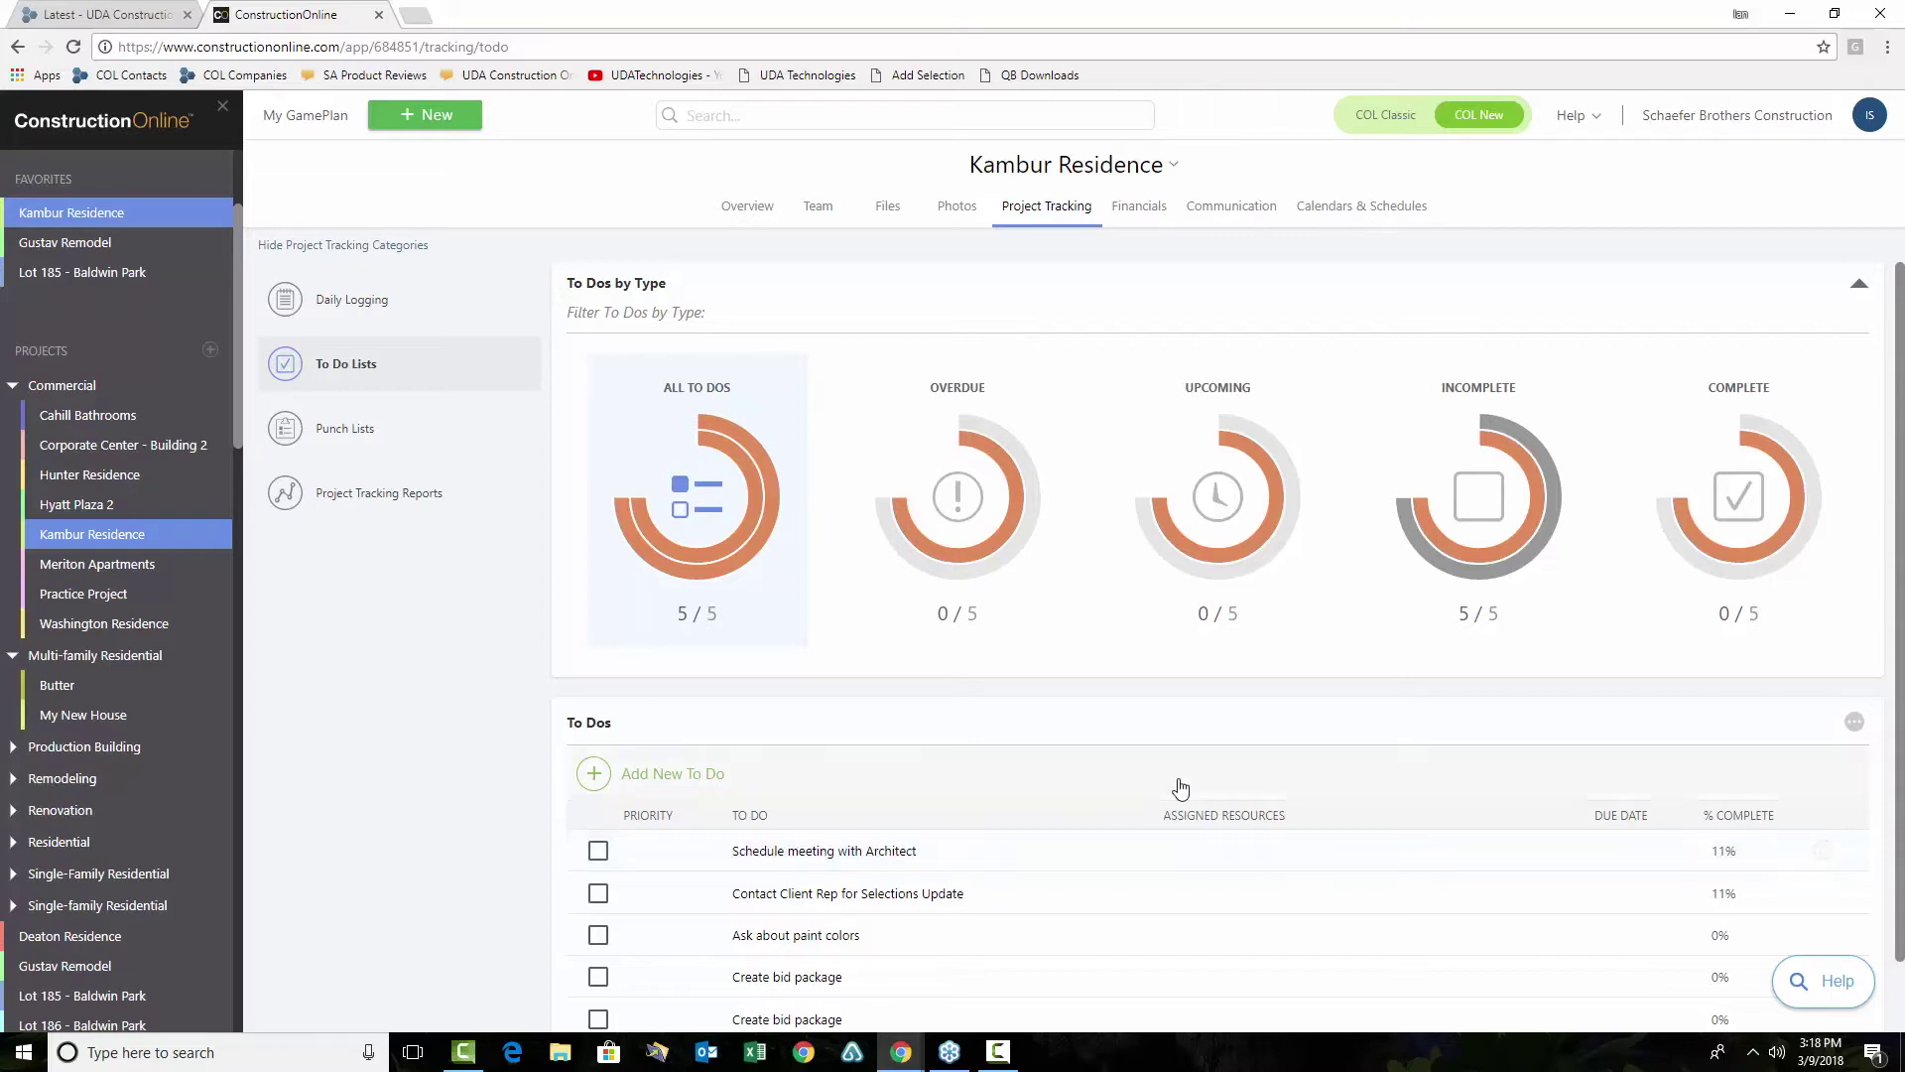
scroll(1148, 791, "down", 1)
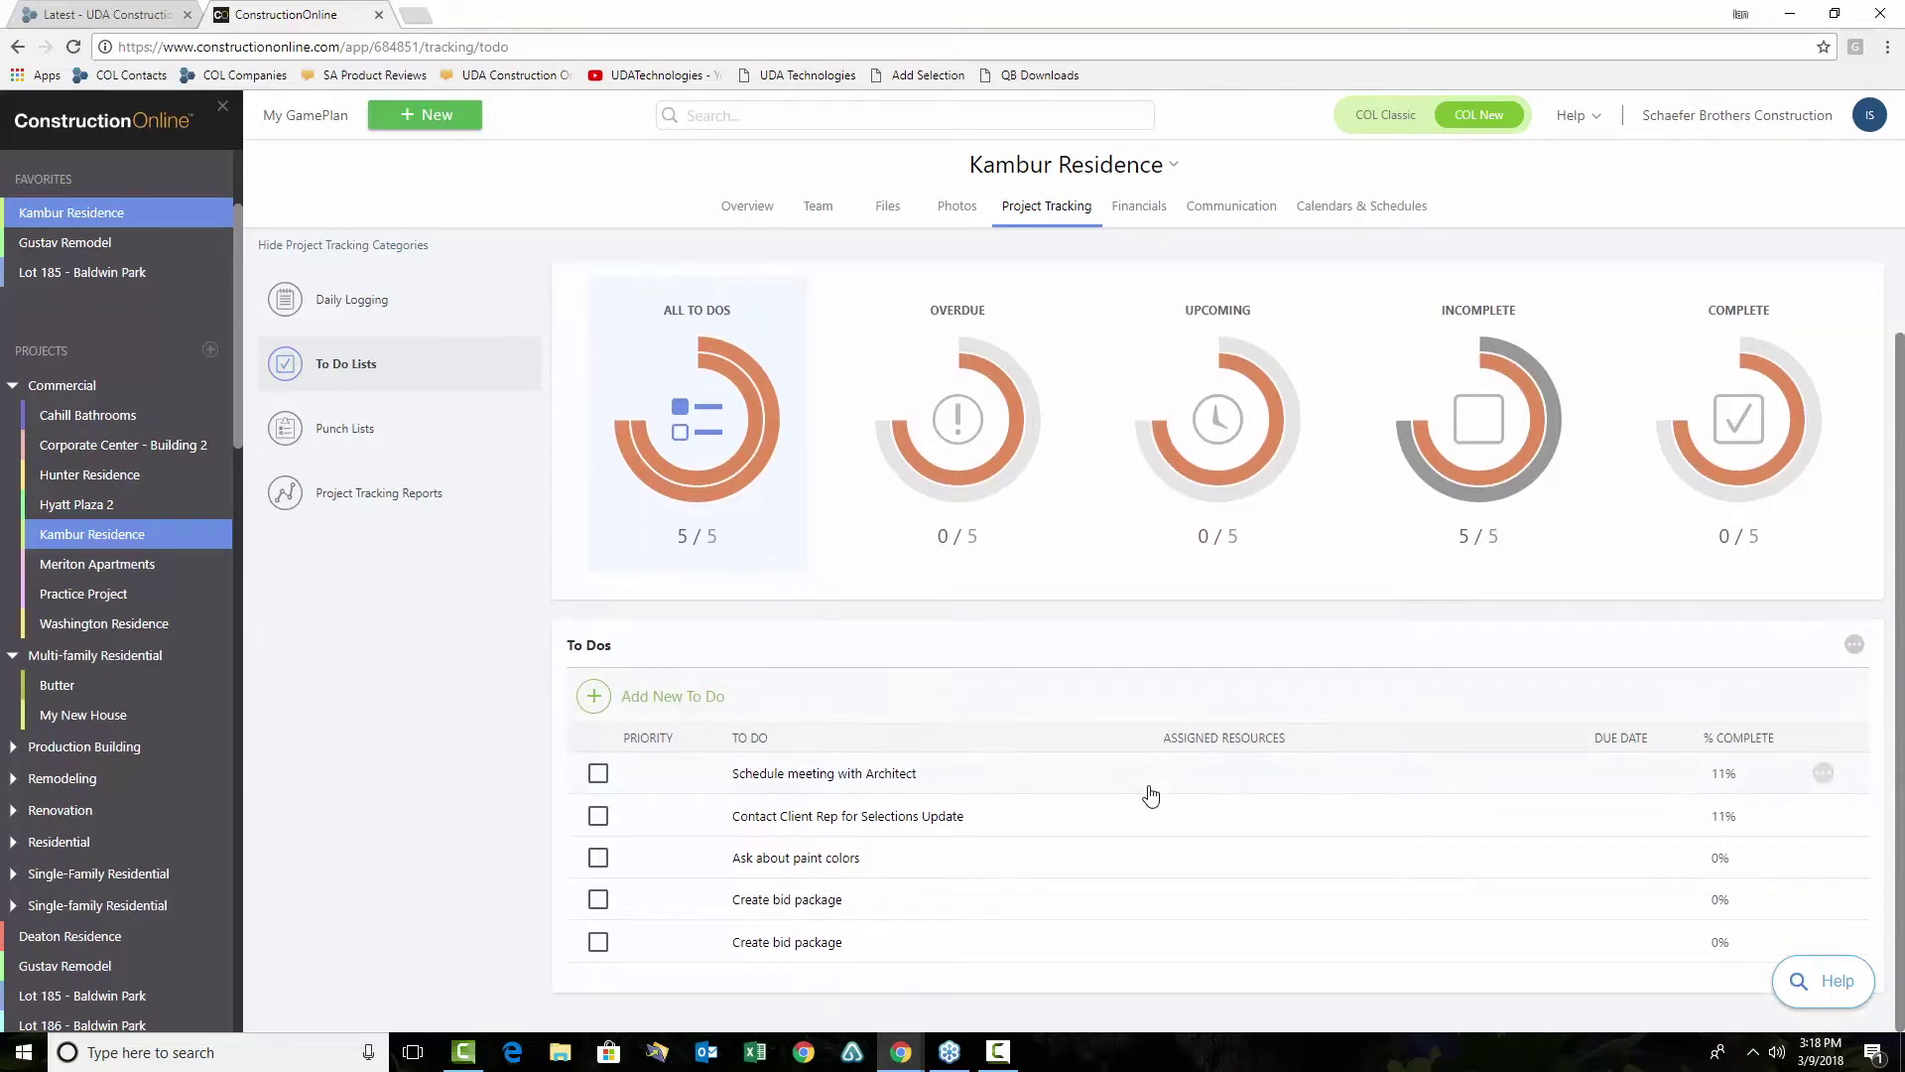
left_click(617, 702)
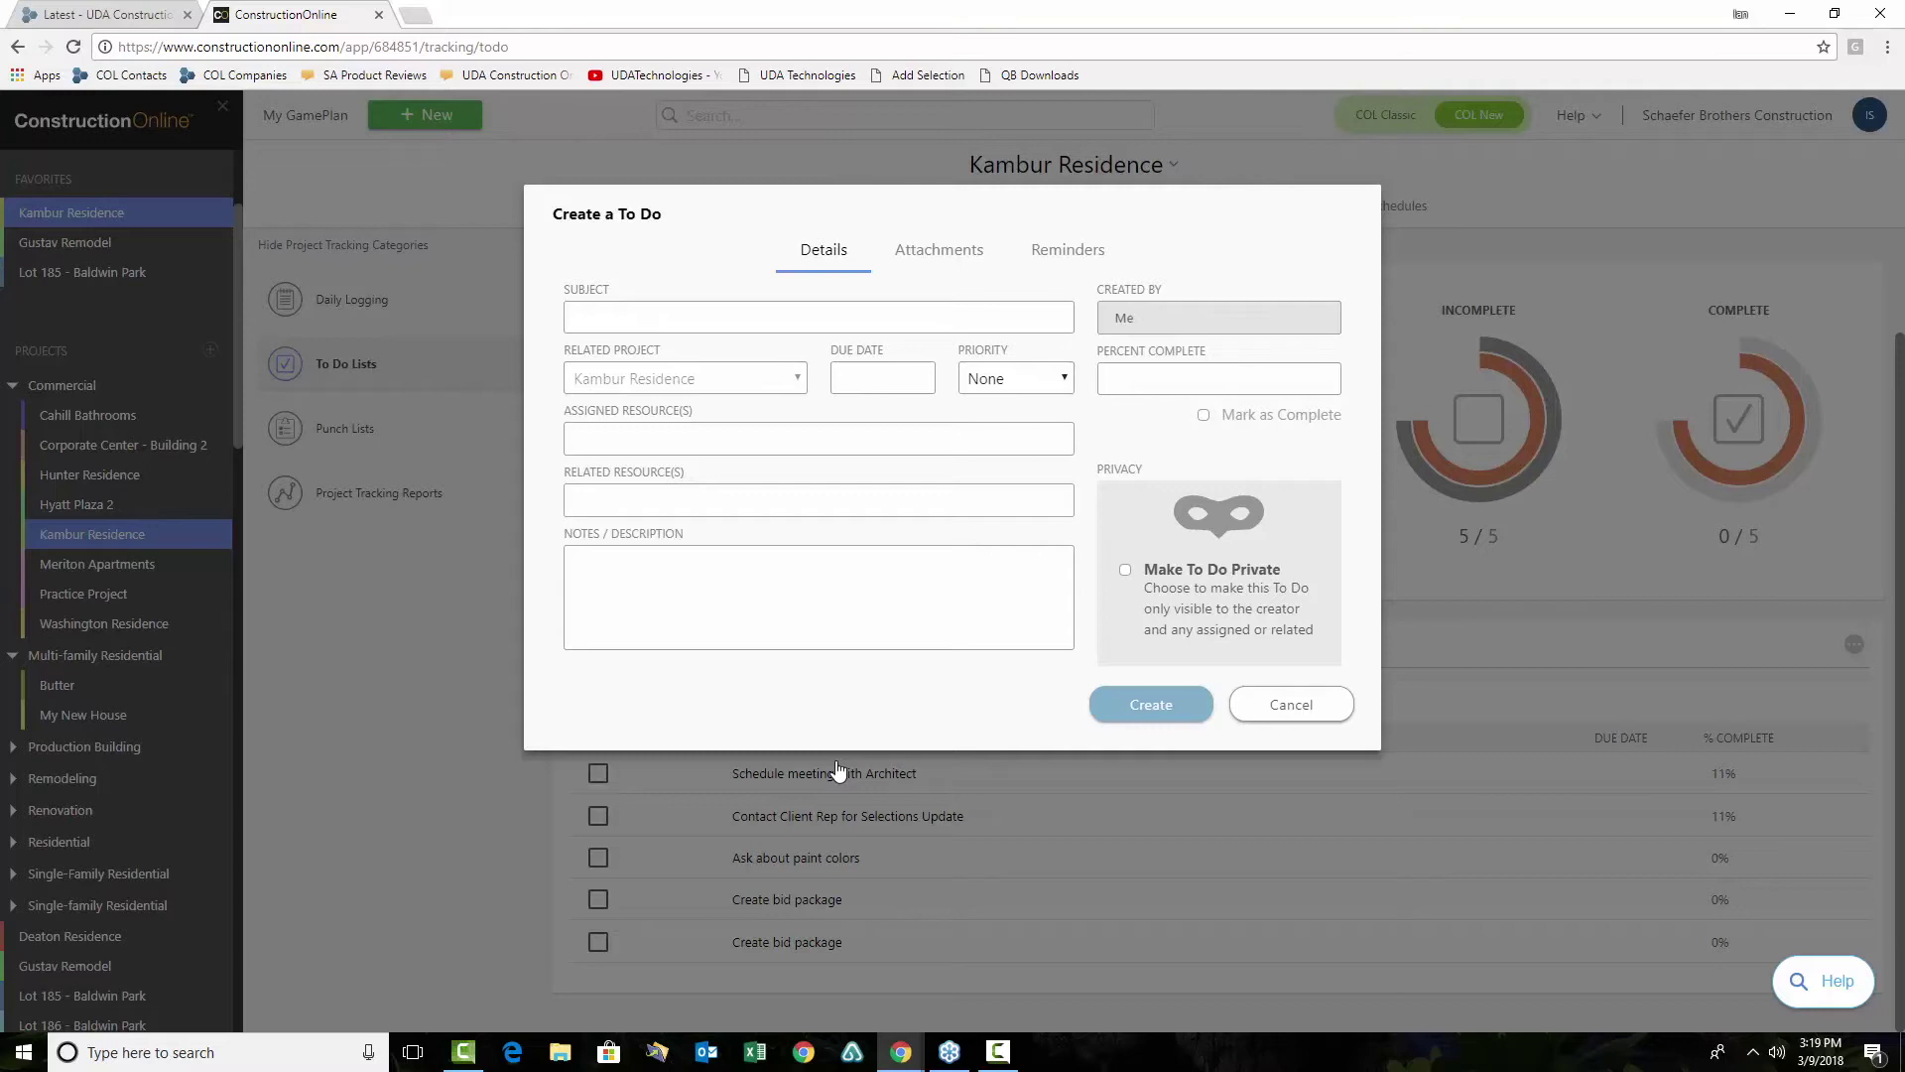
left_click(1275, 715)
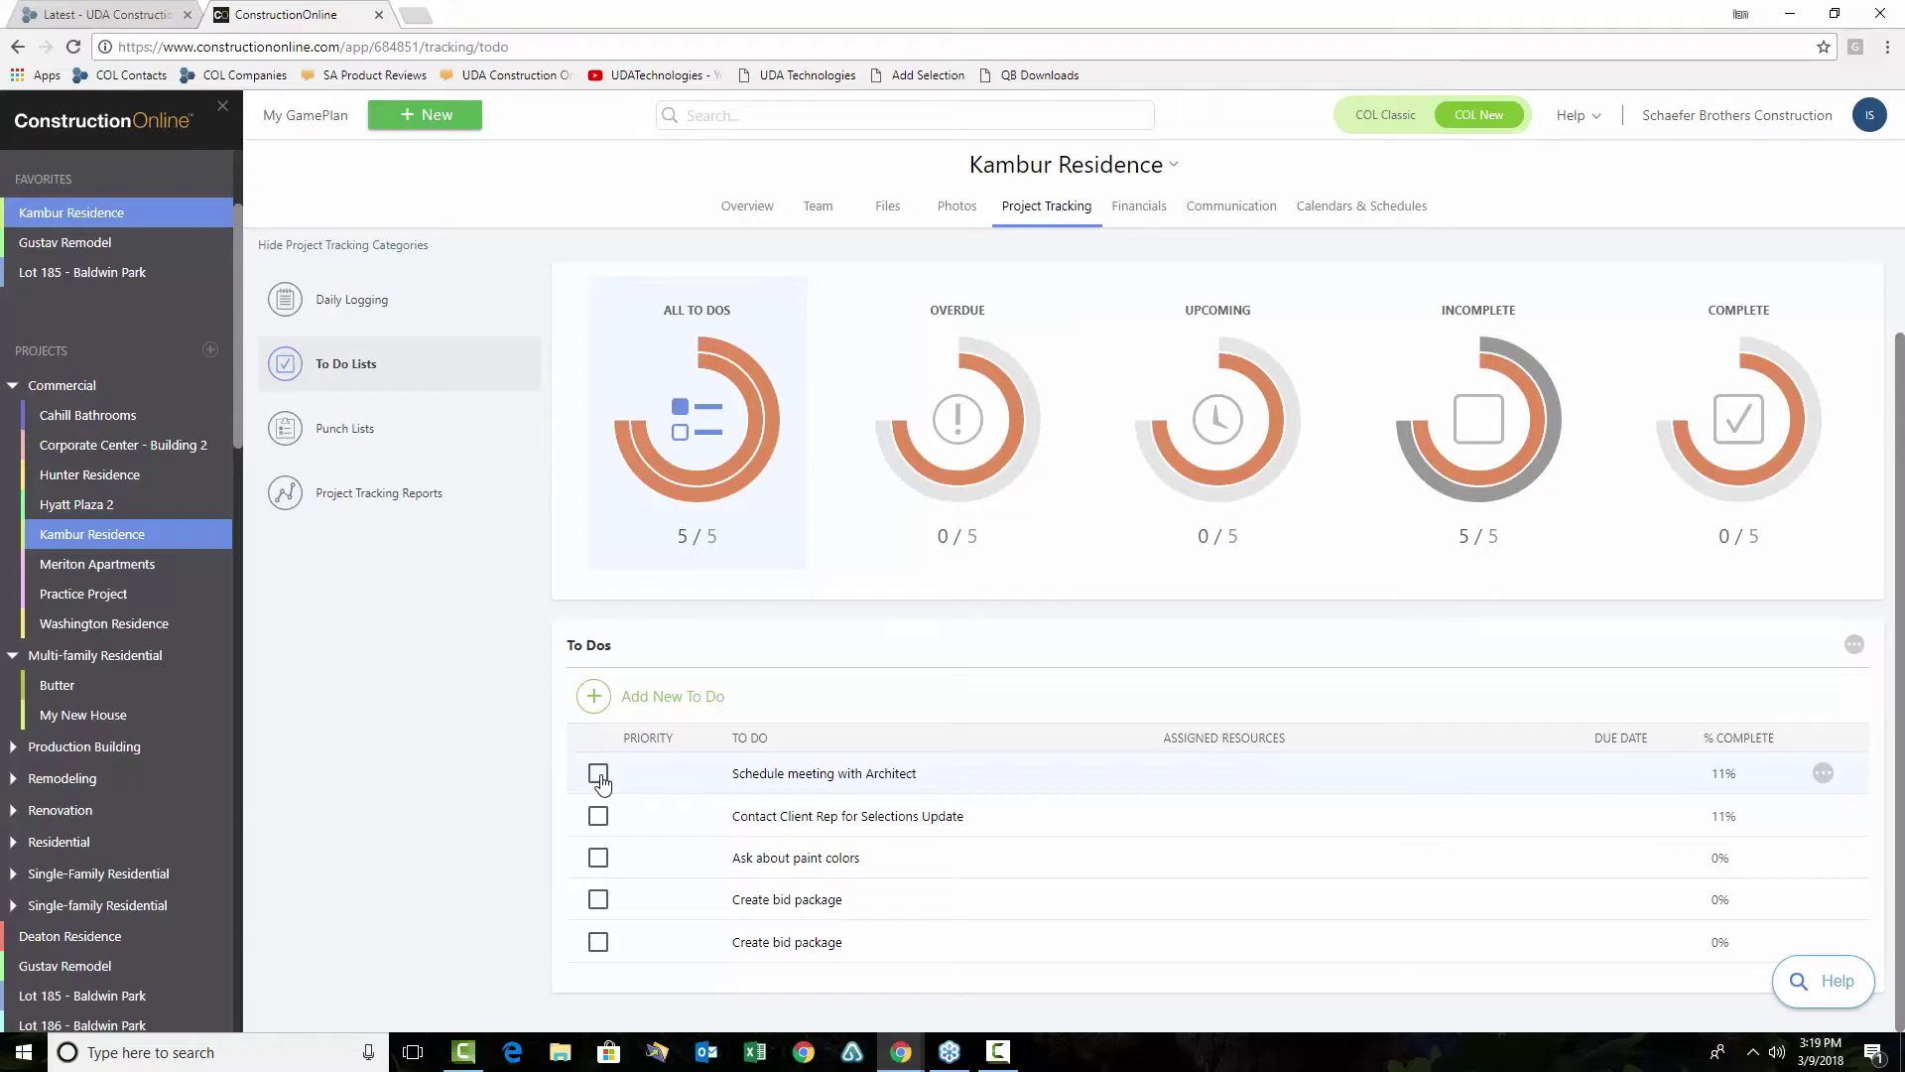
left_click(782, 776)
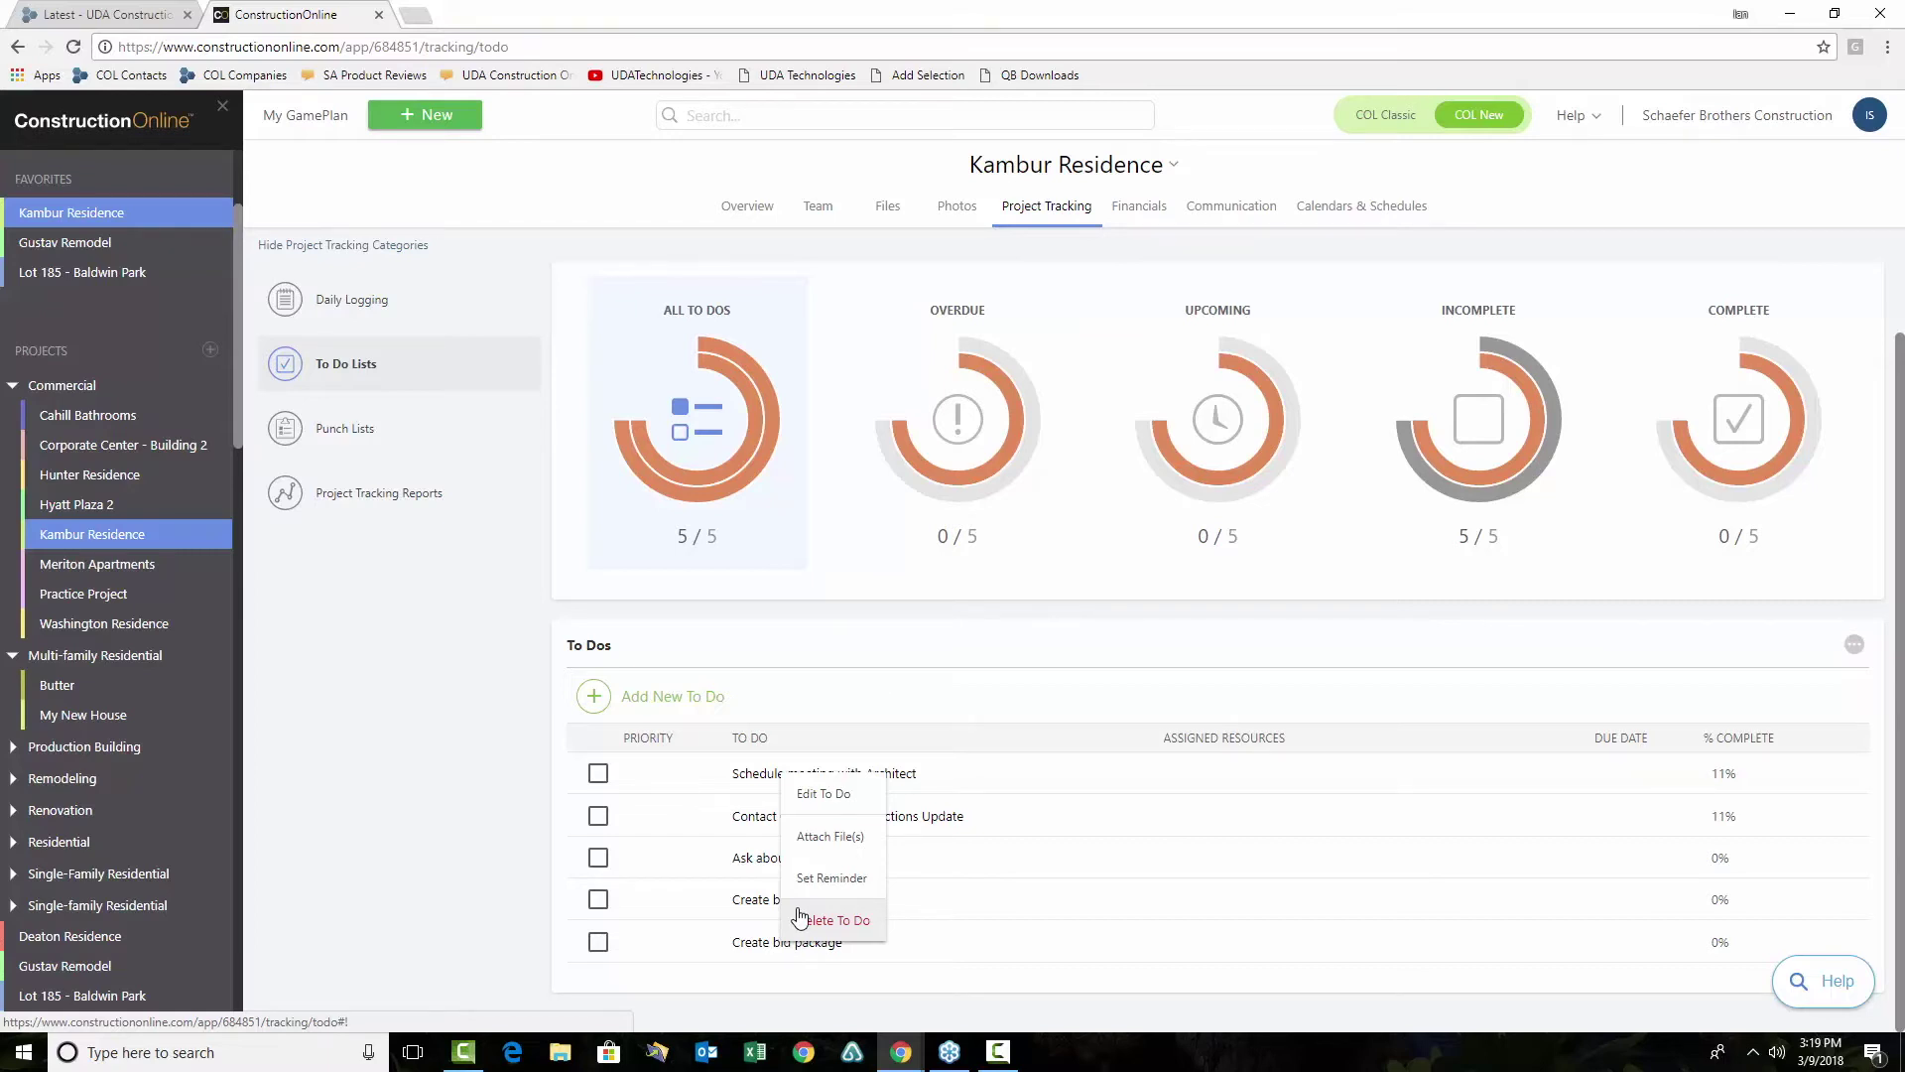
left_click(924, 784)
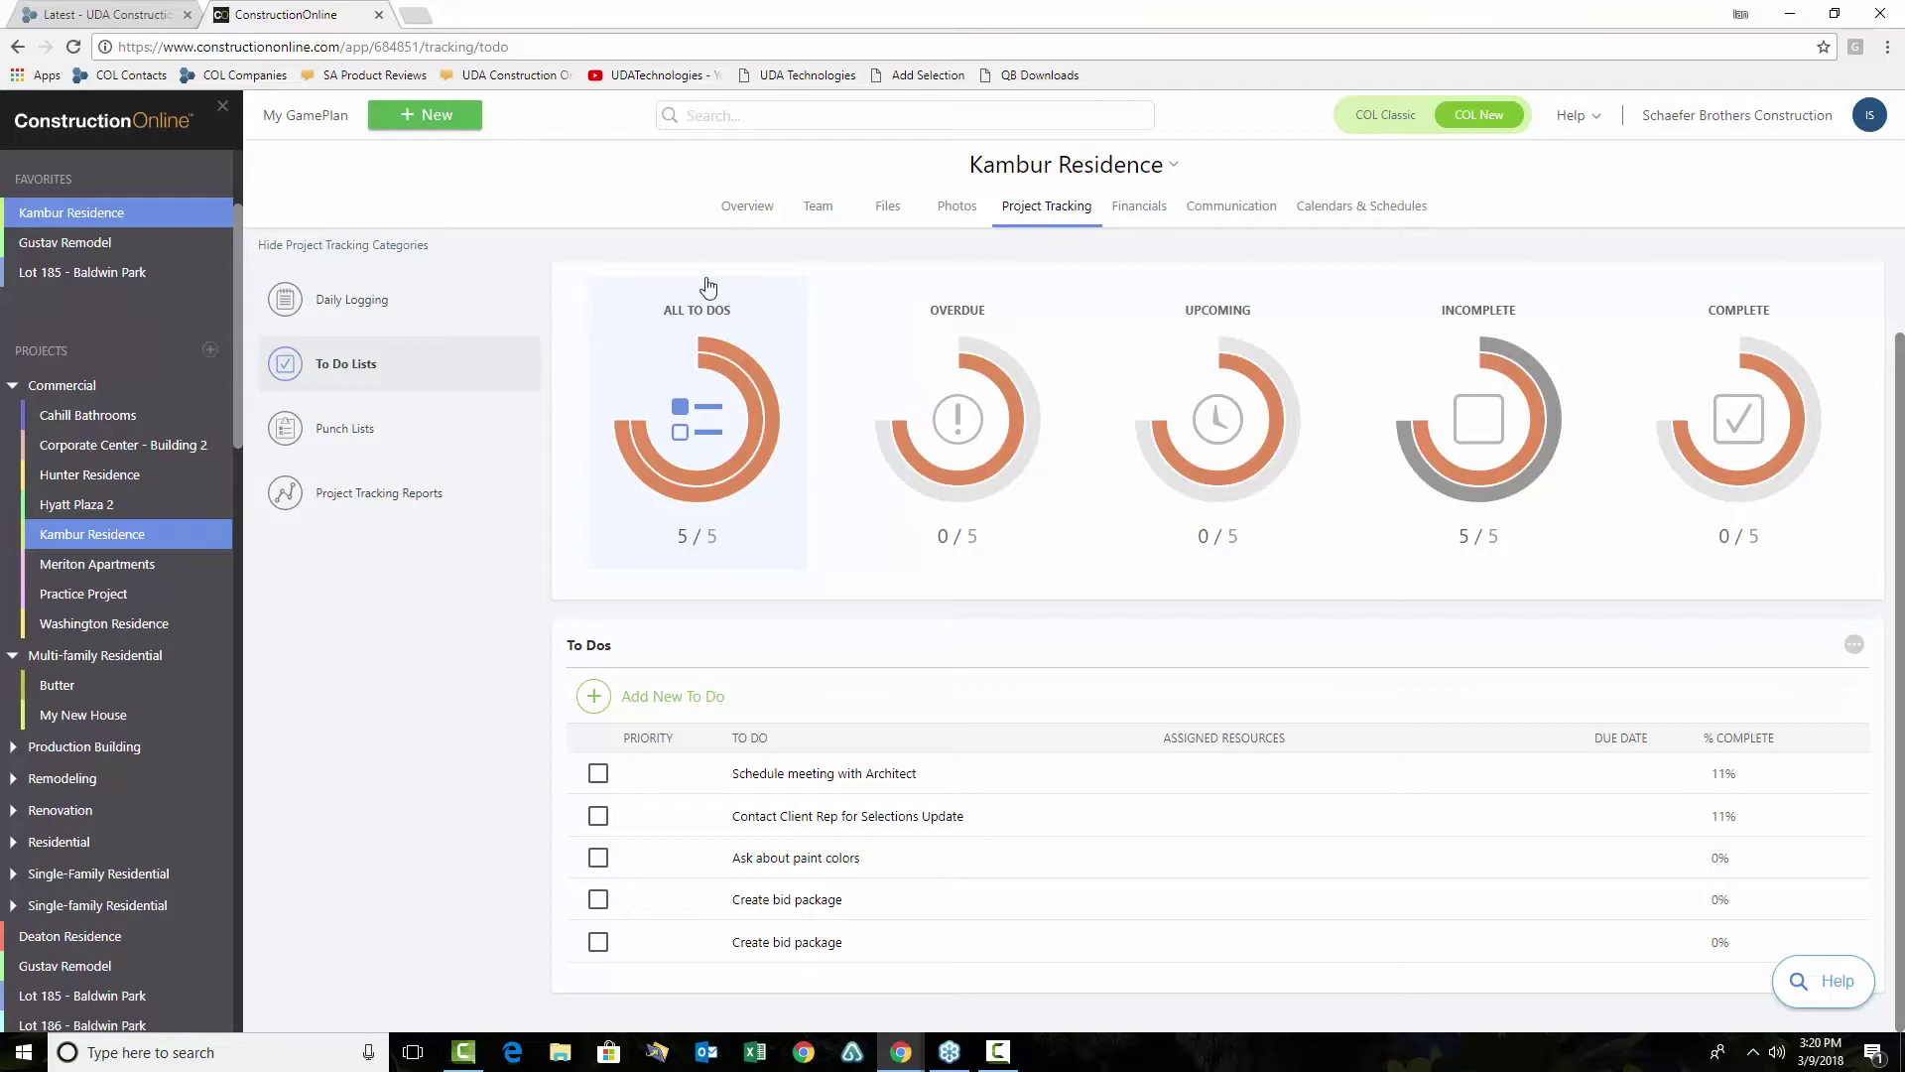
Filter the to-dos by Overdue, Upcoming and Incomplete in turn
left_click(965, 453)
left_click(1171, 458)
left_click(1476, 467)
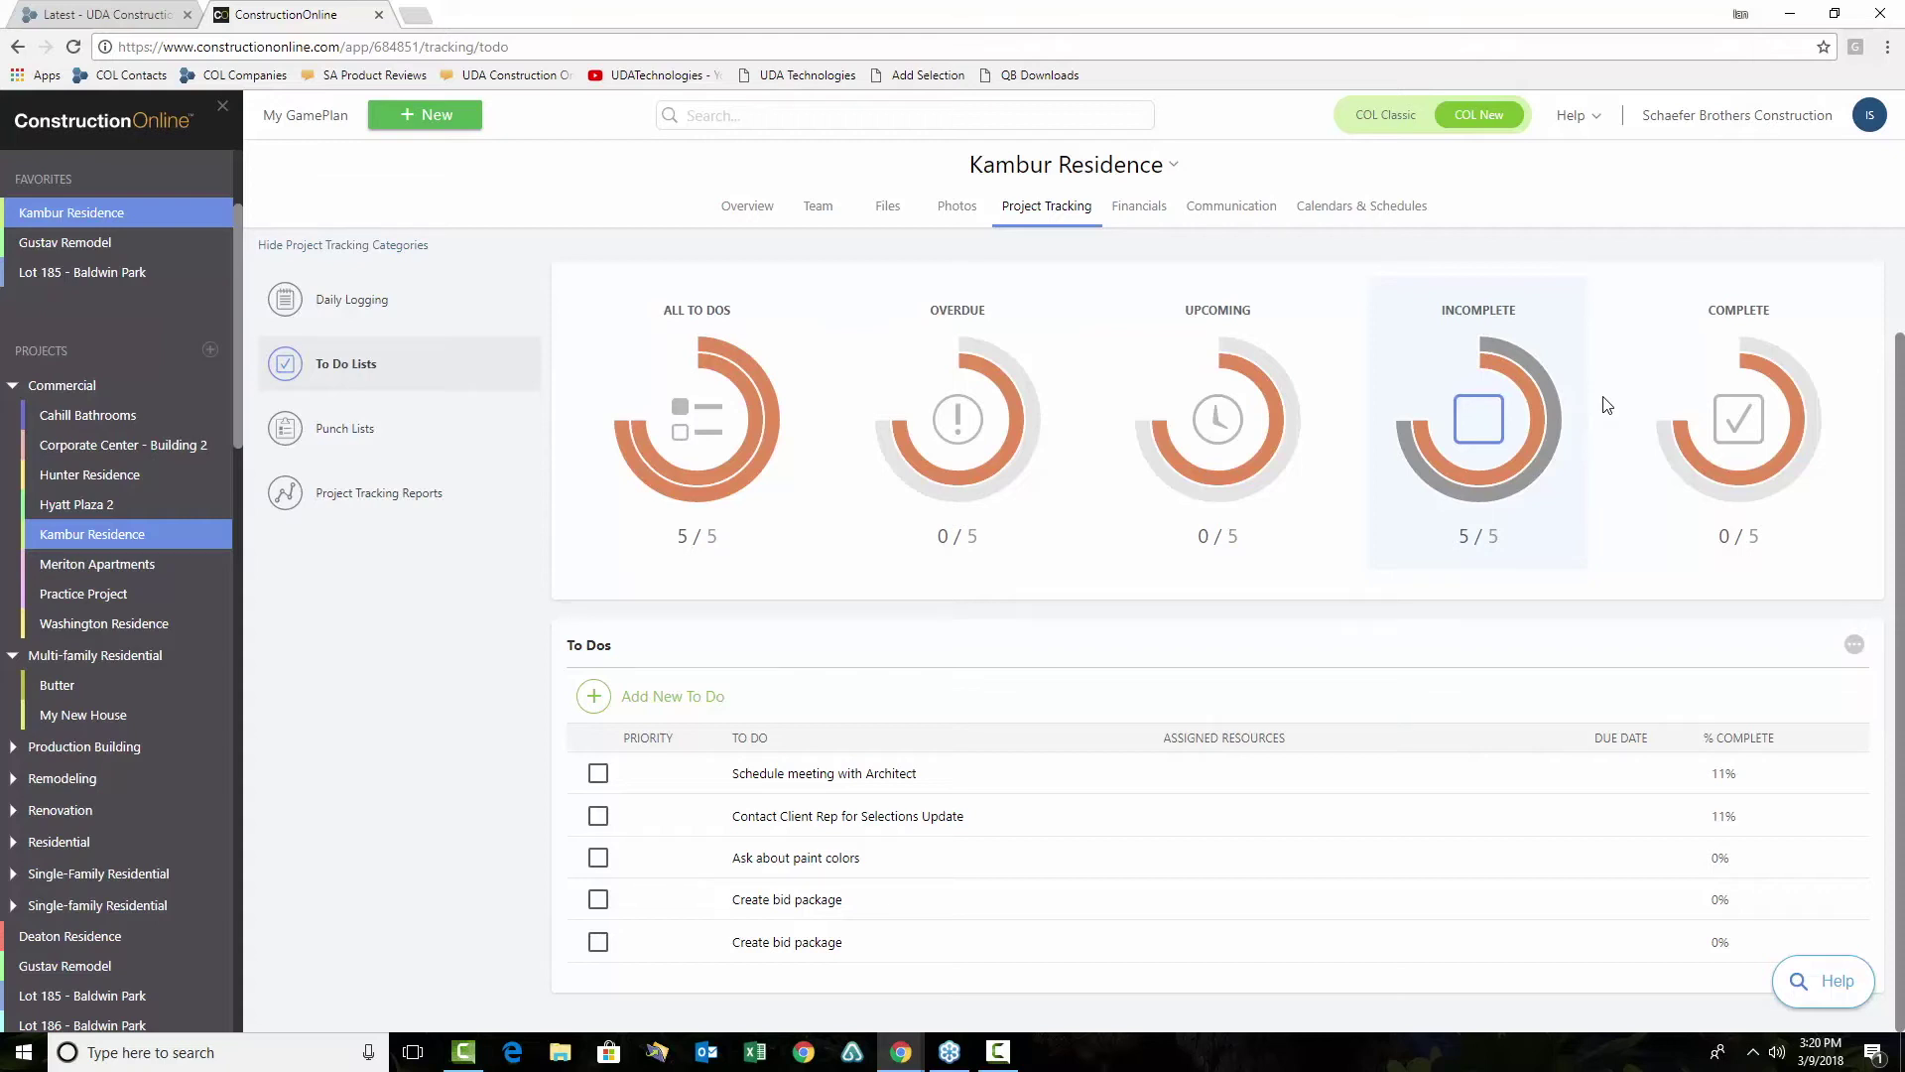
Open the project's punch lists and go back to daily logging
left_click(325, 444)
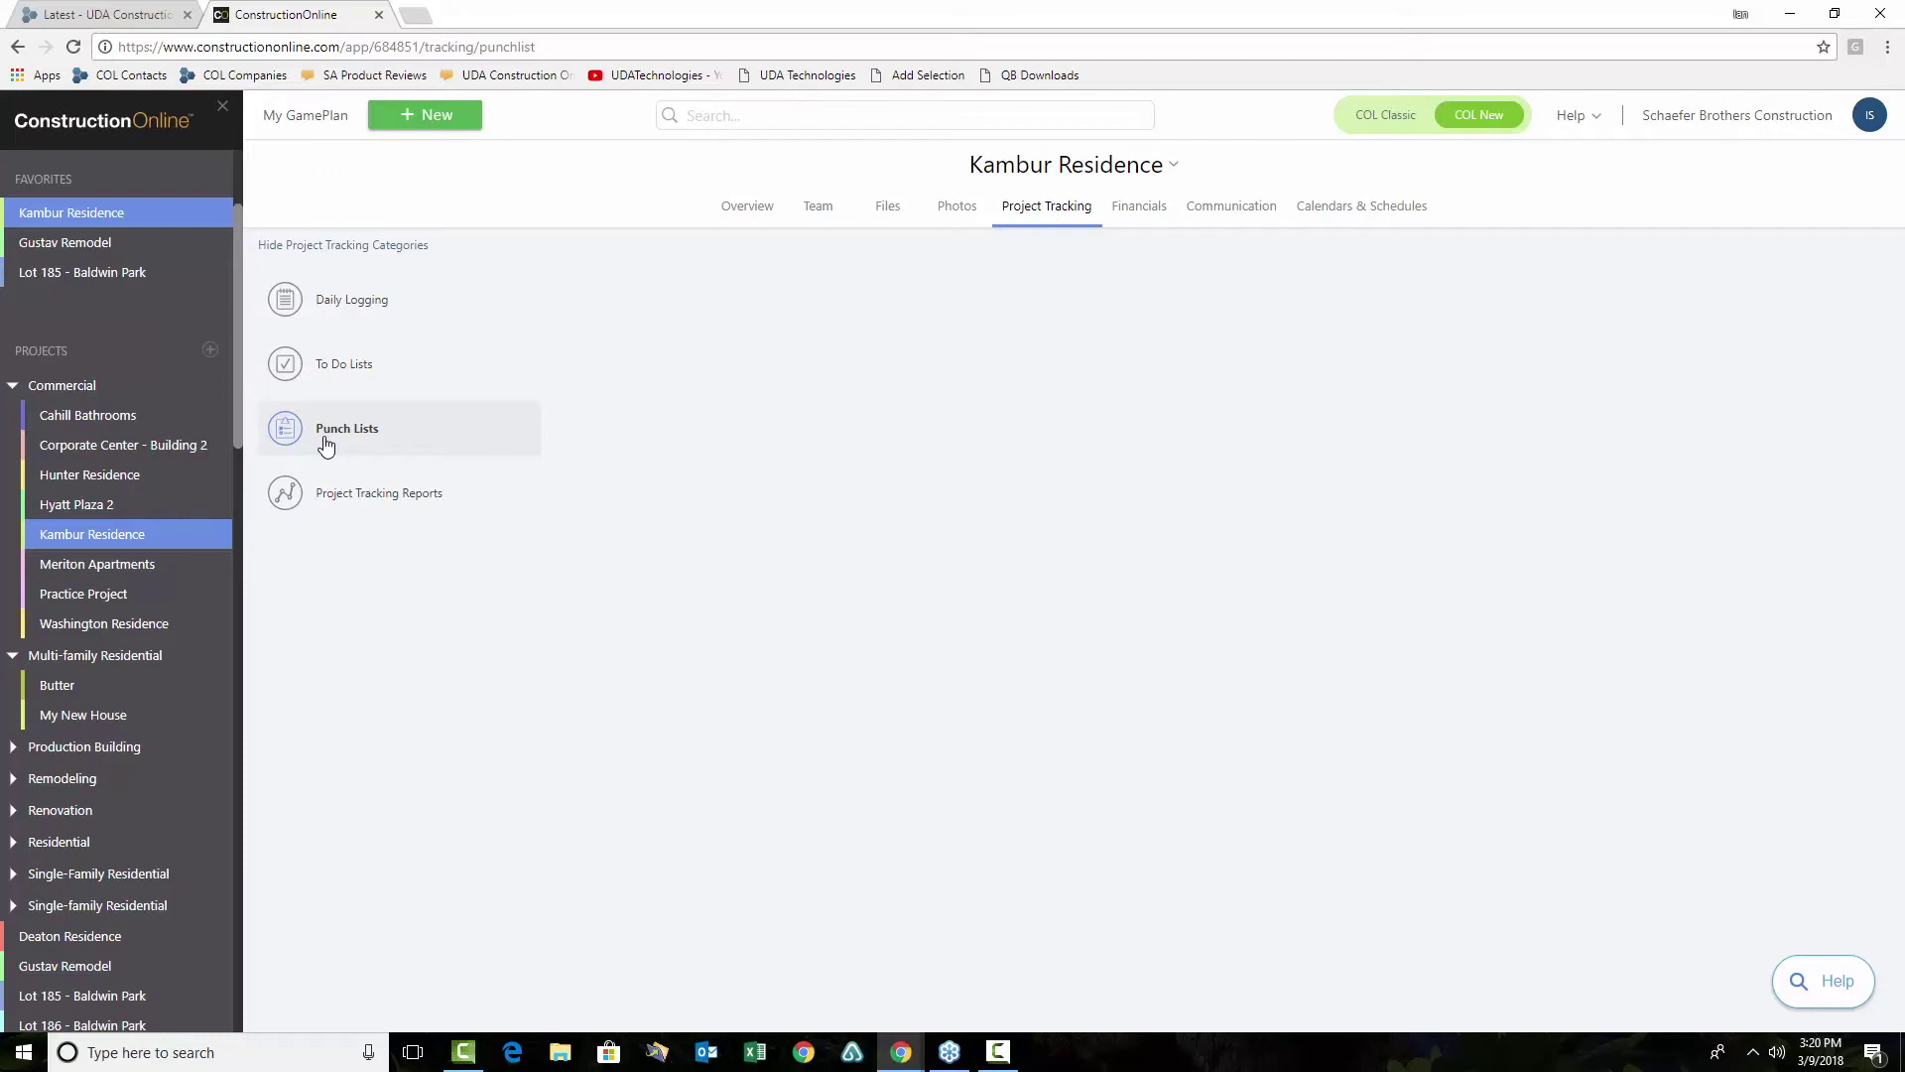
left_click(353, 298)
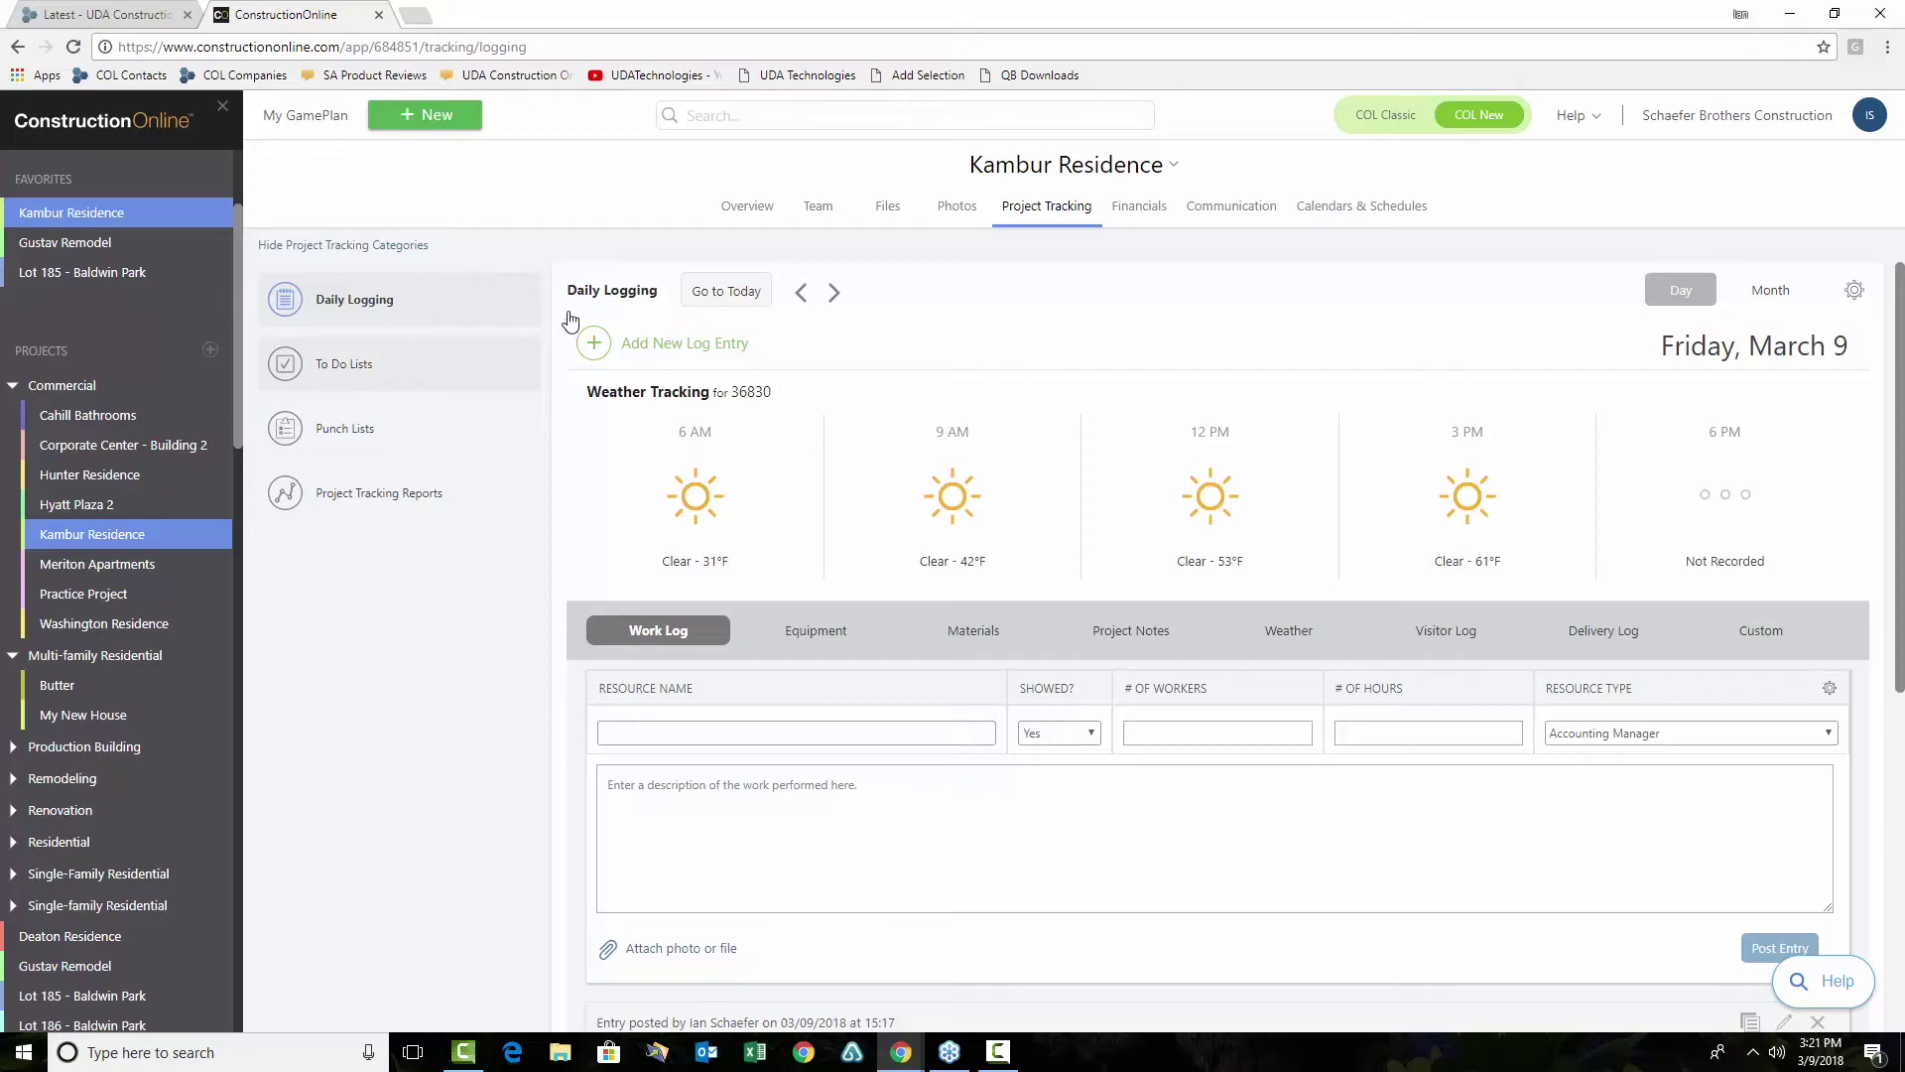
Review the latest project activity on the Kambur Residence overview and return to project tracking
left_click(756, 207)
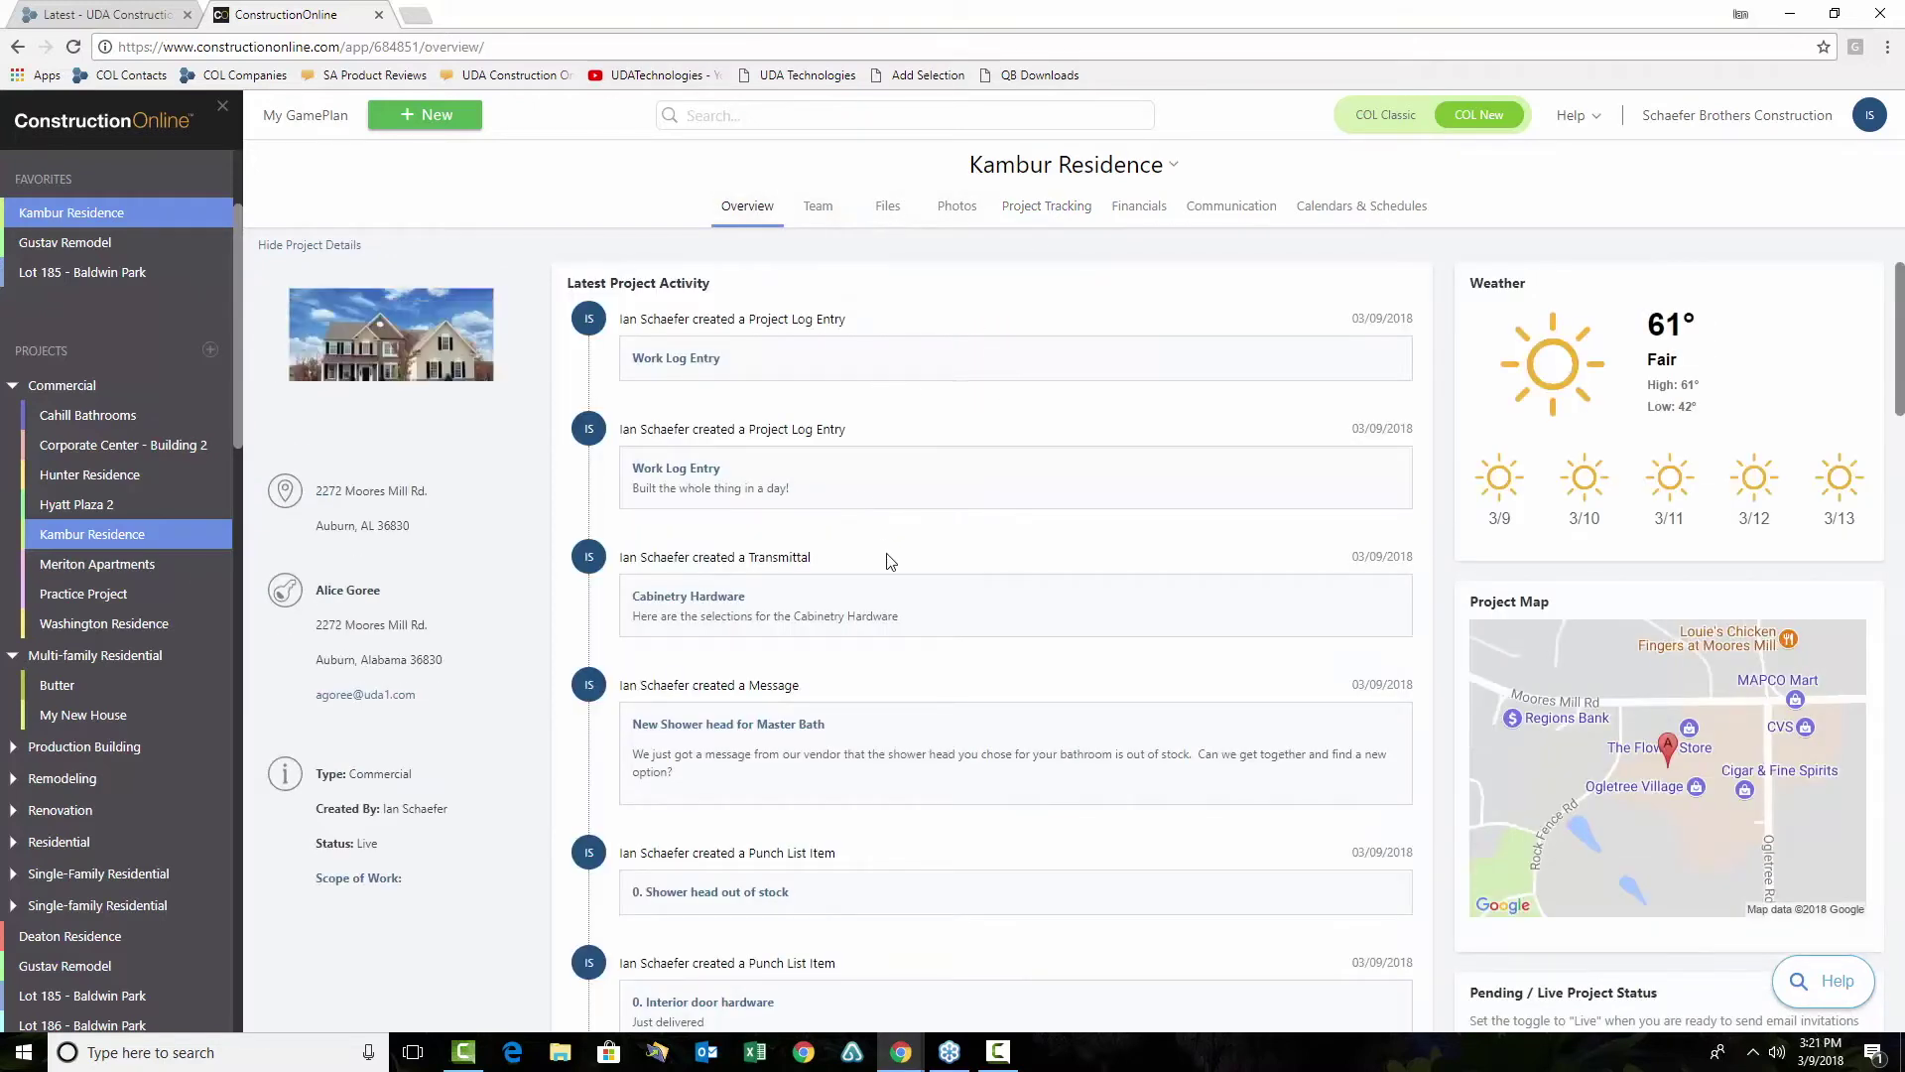
scroll(860, 685, "down", 5)
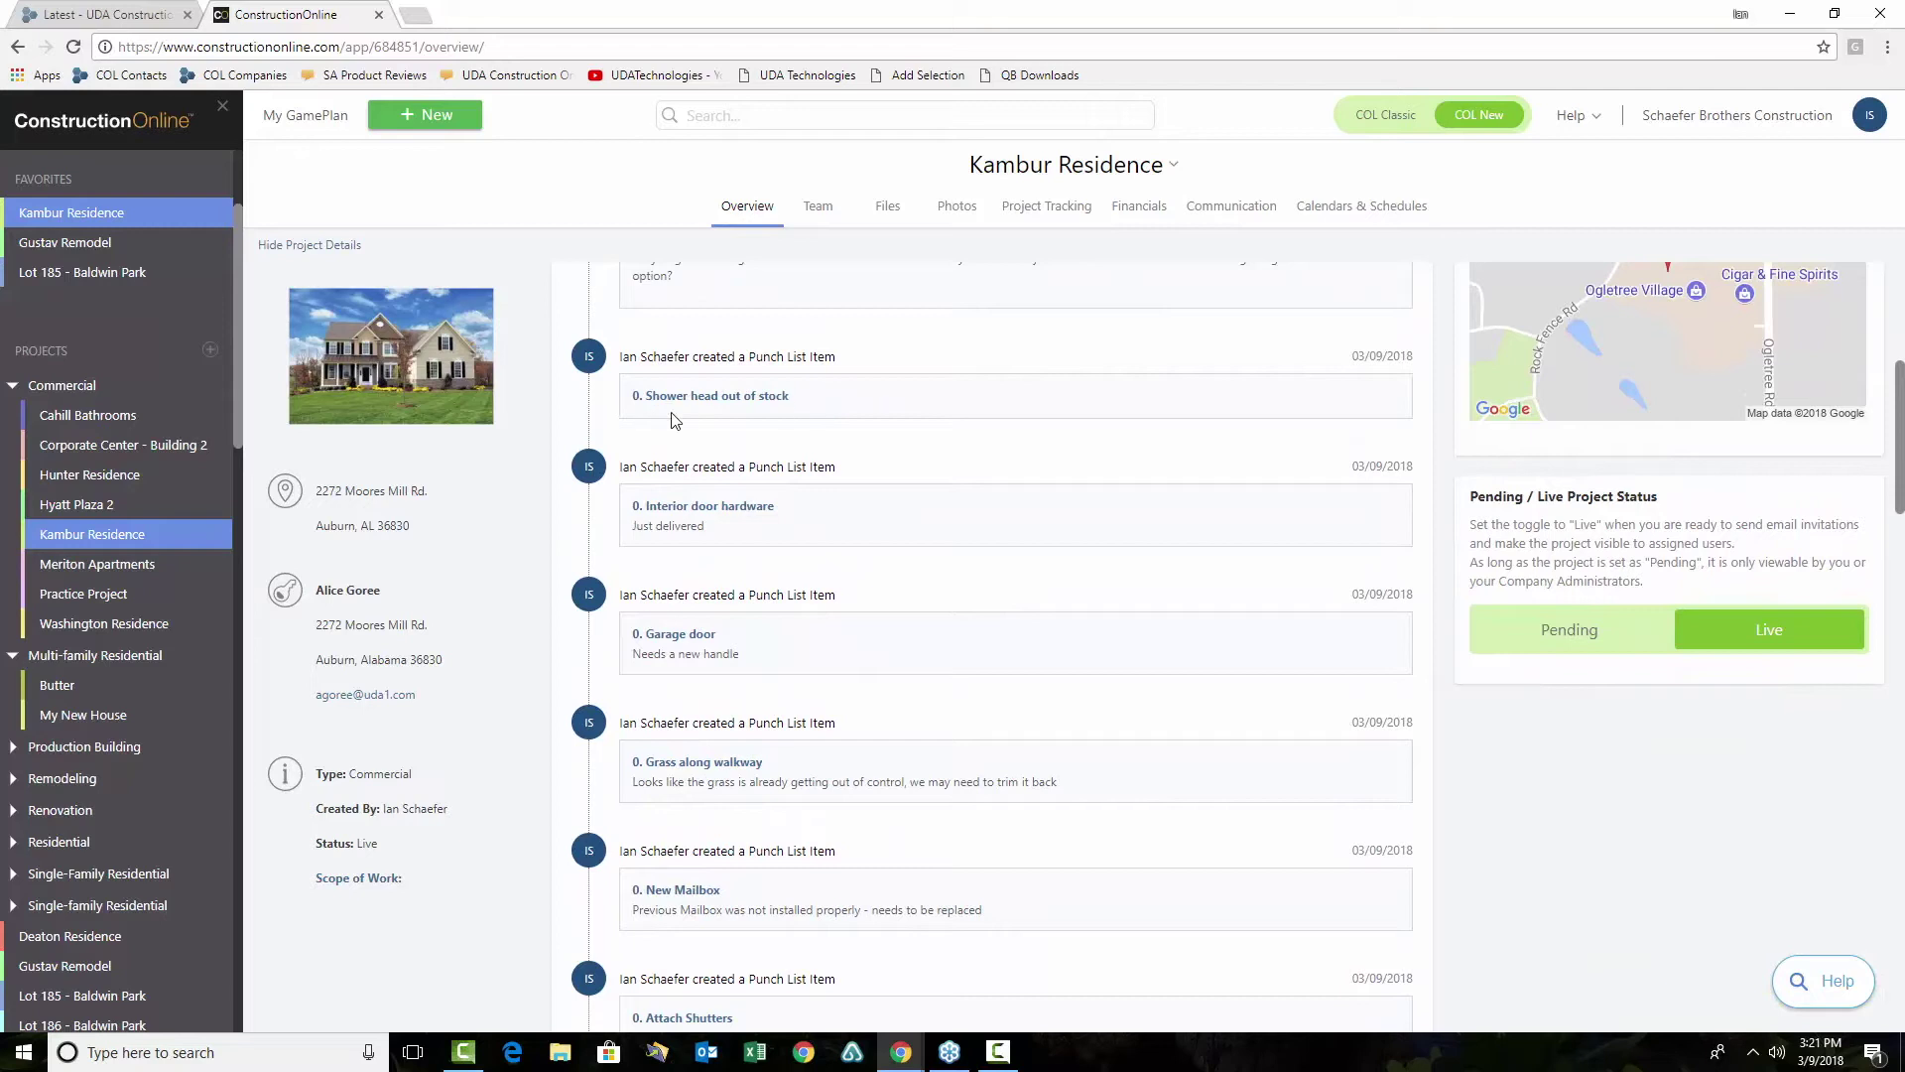
scroll(873, 482, "down", 4)
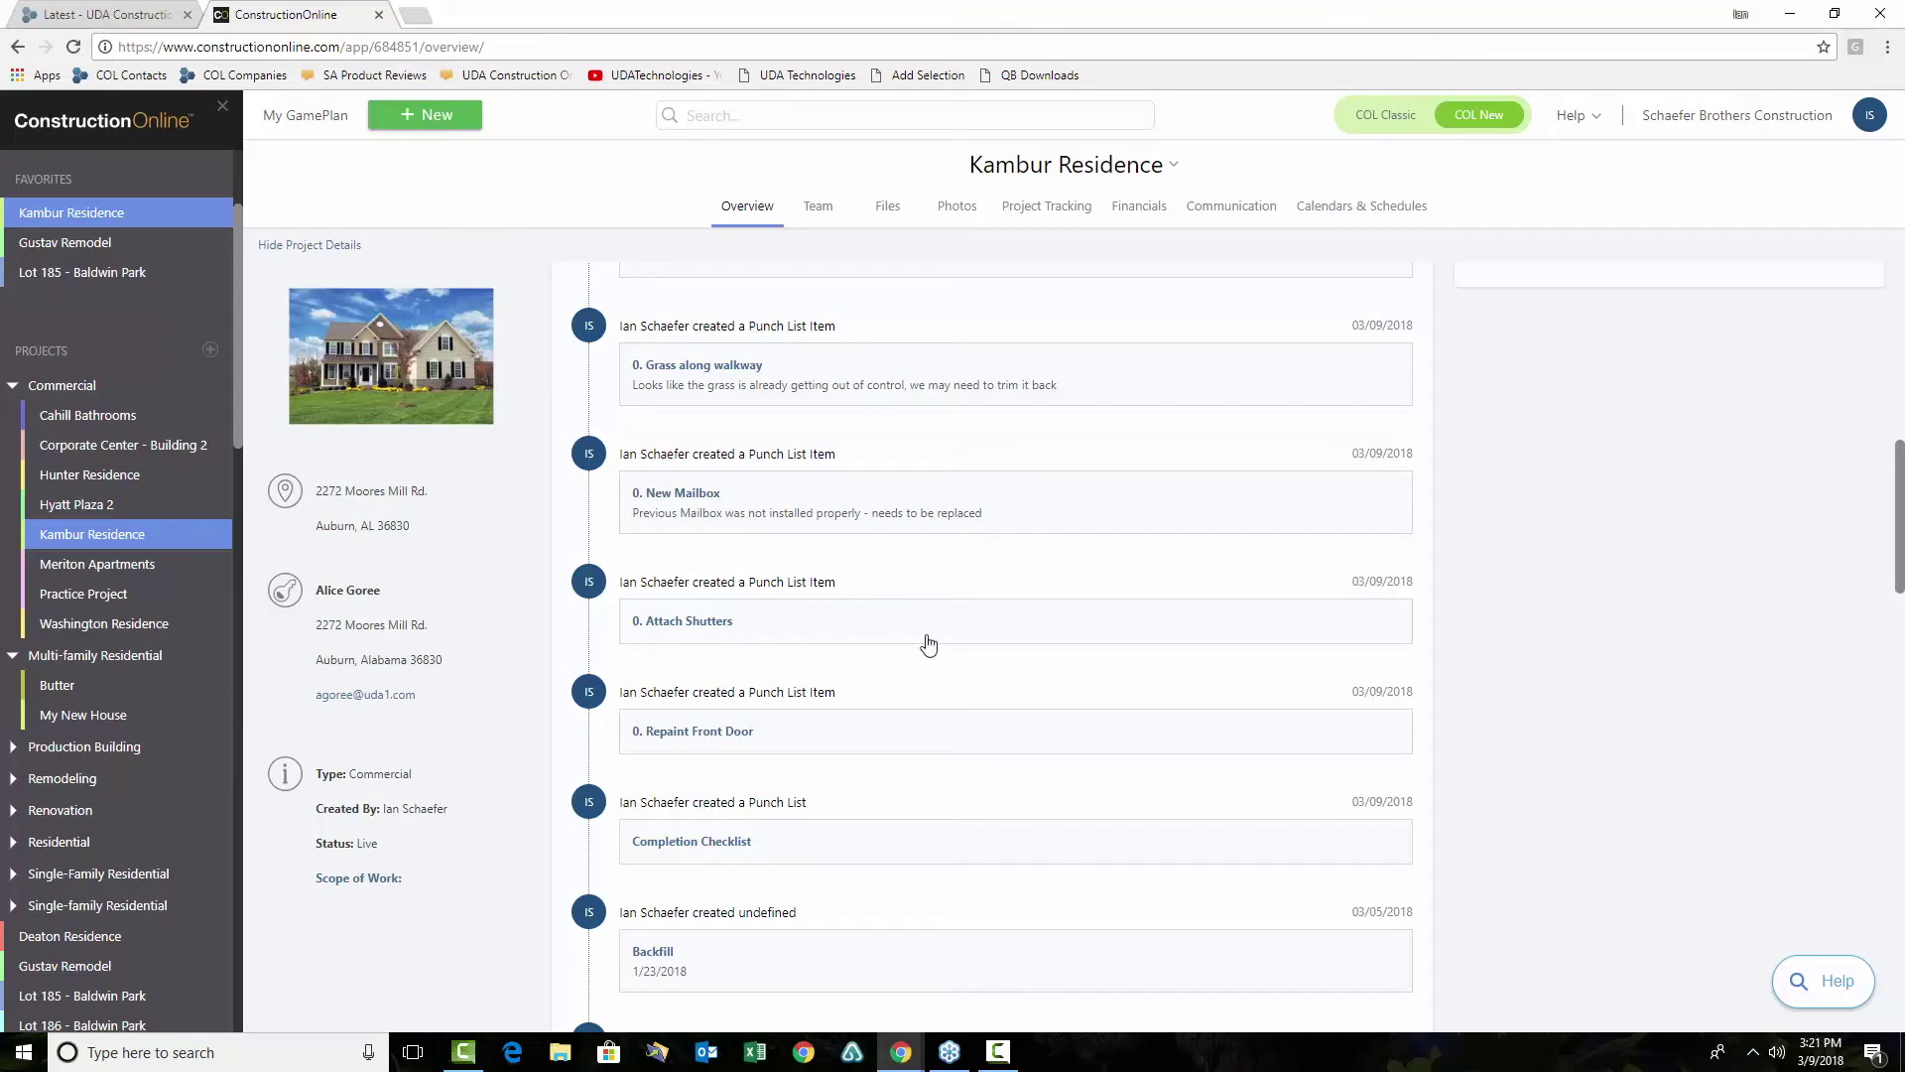
scroll(928, 643, "up", 10)
scroll(944, 667, "up", 2)
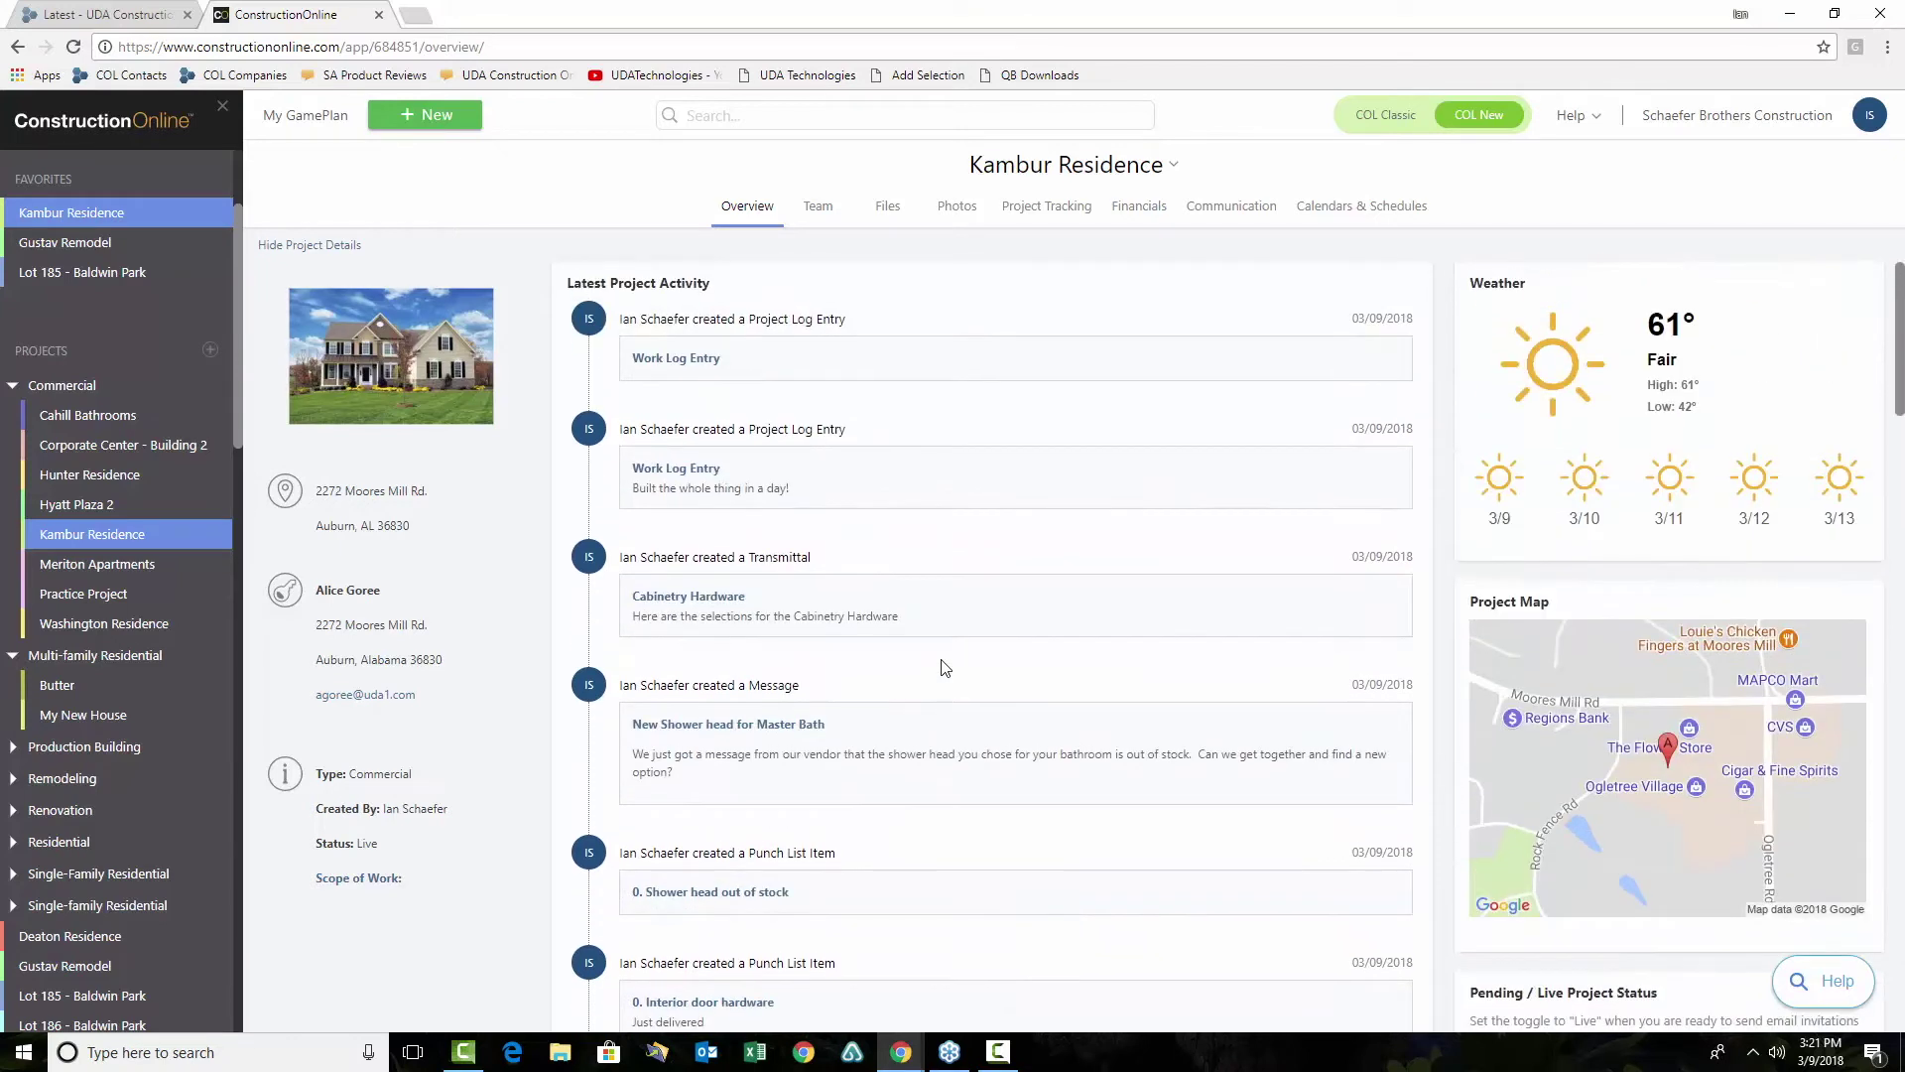
left_click(1076, 211)
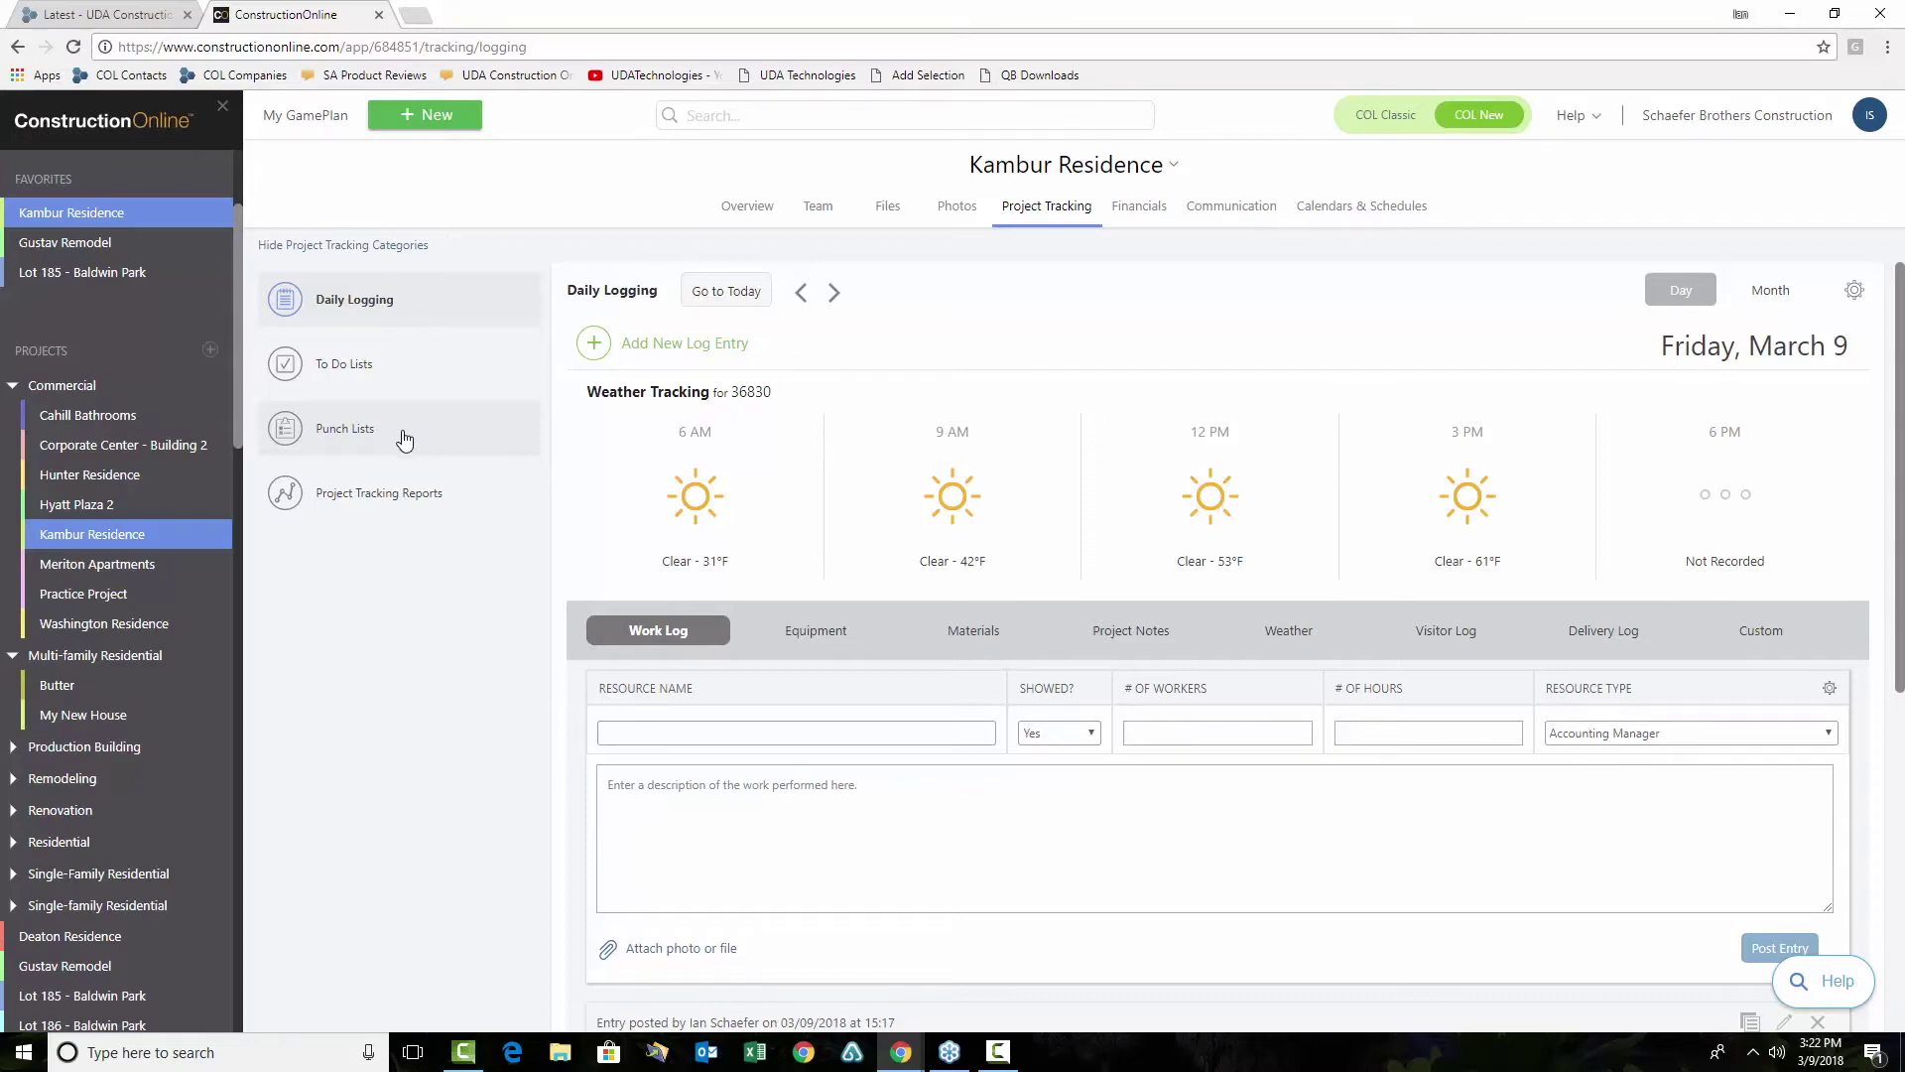
Open the project tracking reports and view the Project Log Report's parameters and its filter and logo settings
left_click(385, 494)
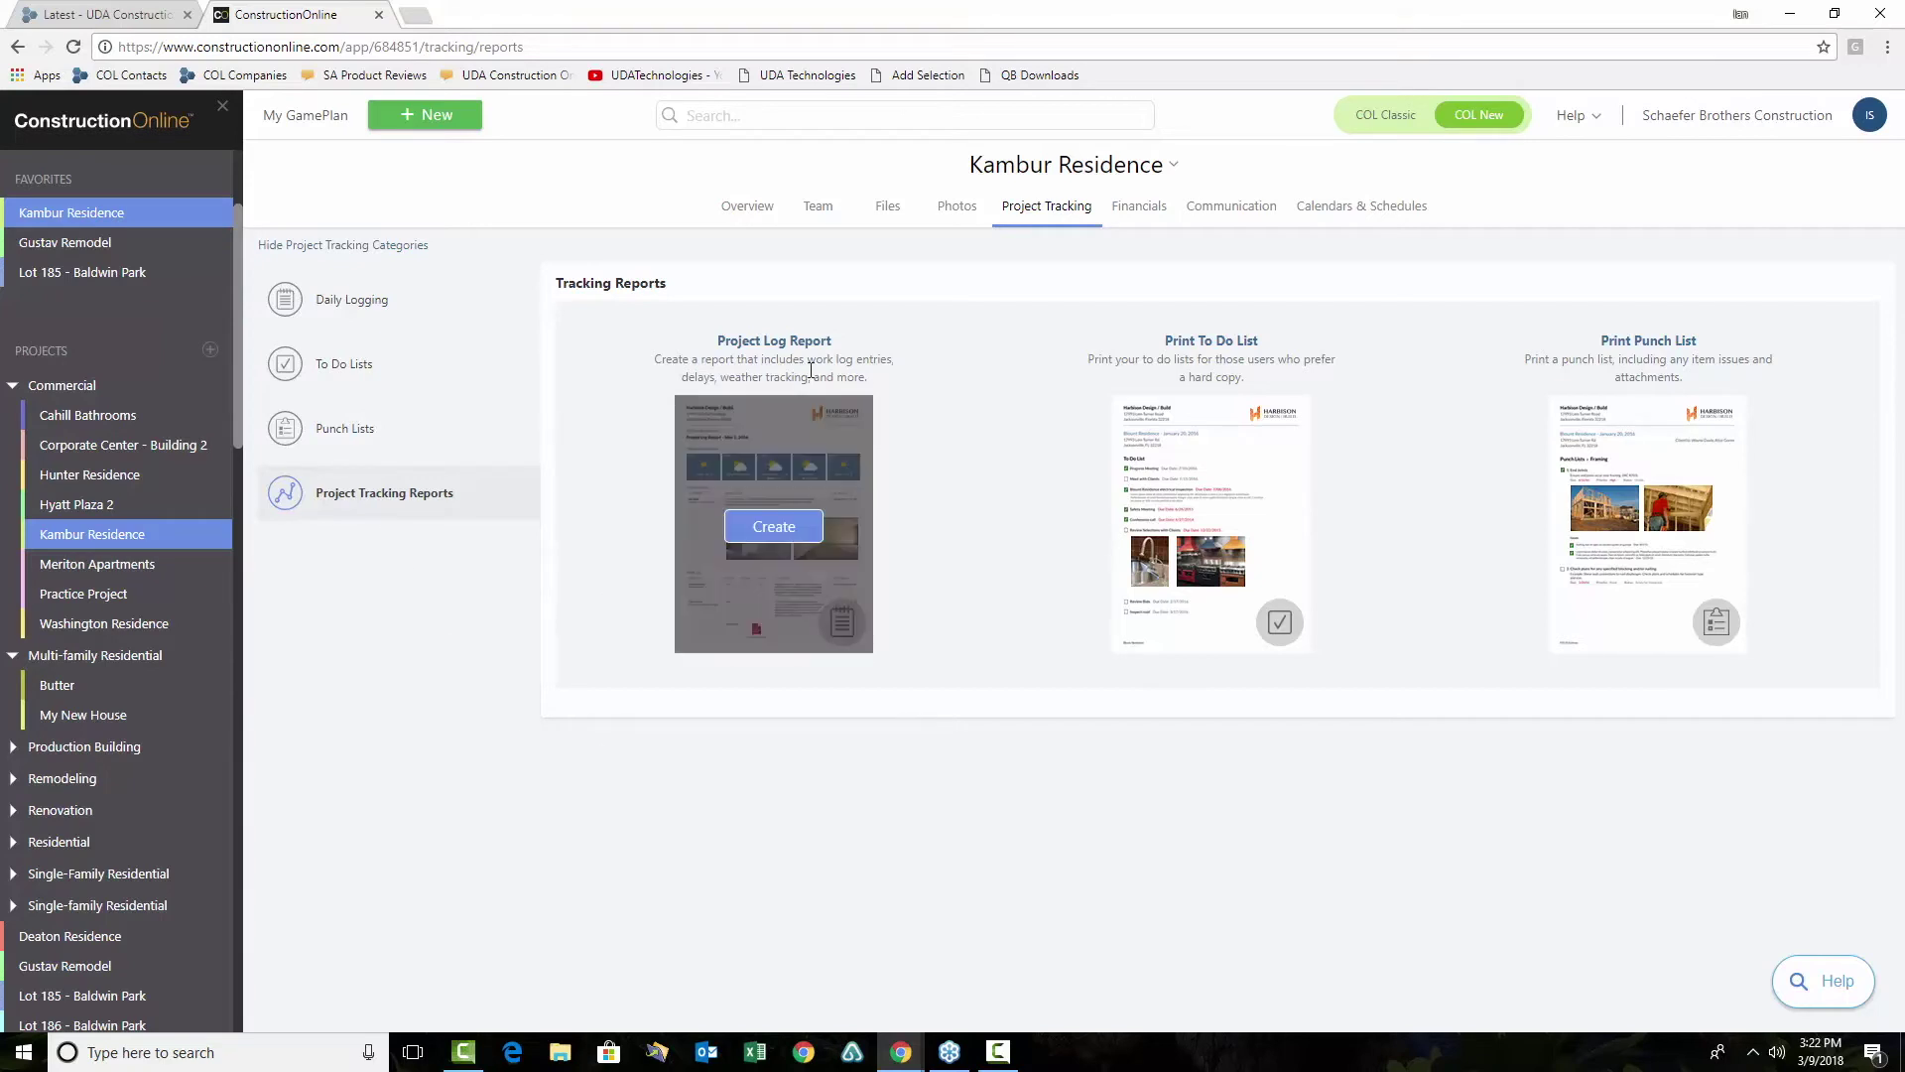
mouse_move(760, 521)
left_click(774, 527)
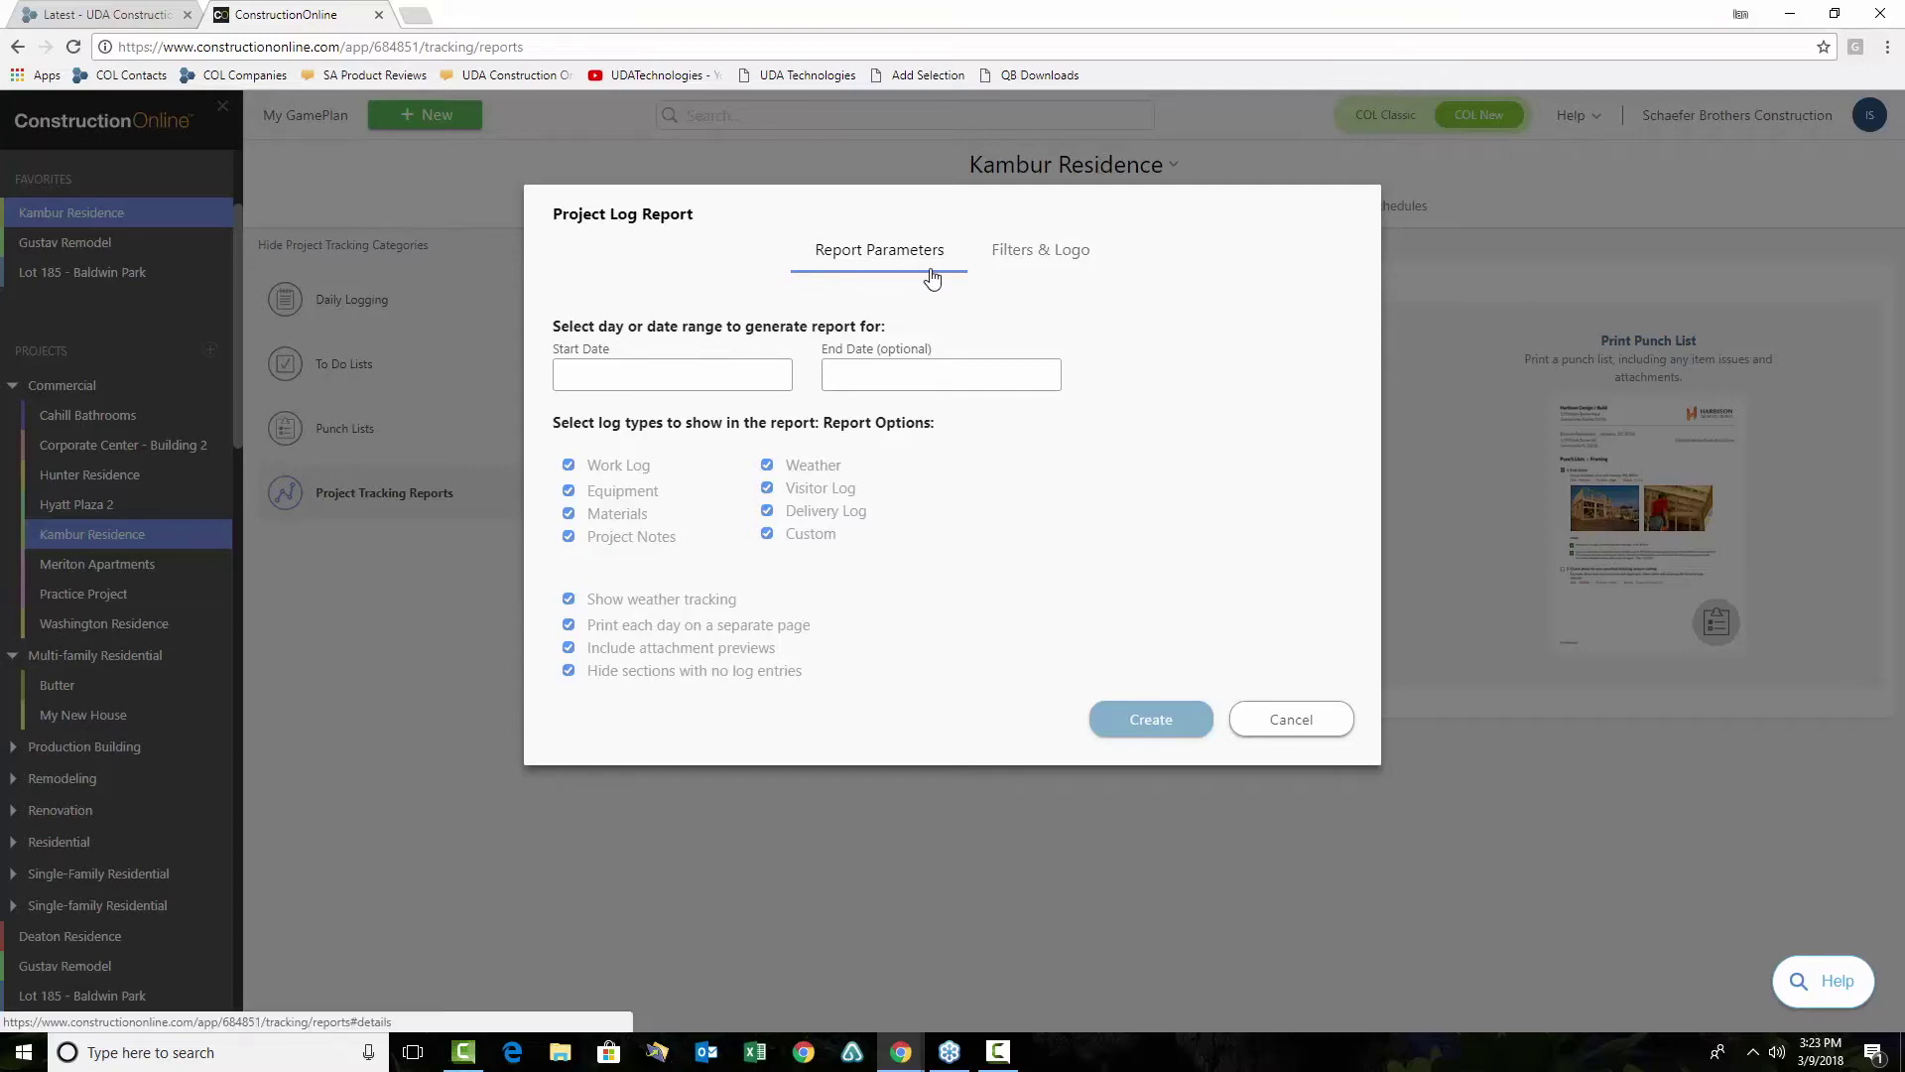
left_click(1032, 262)
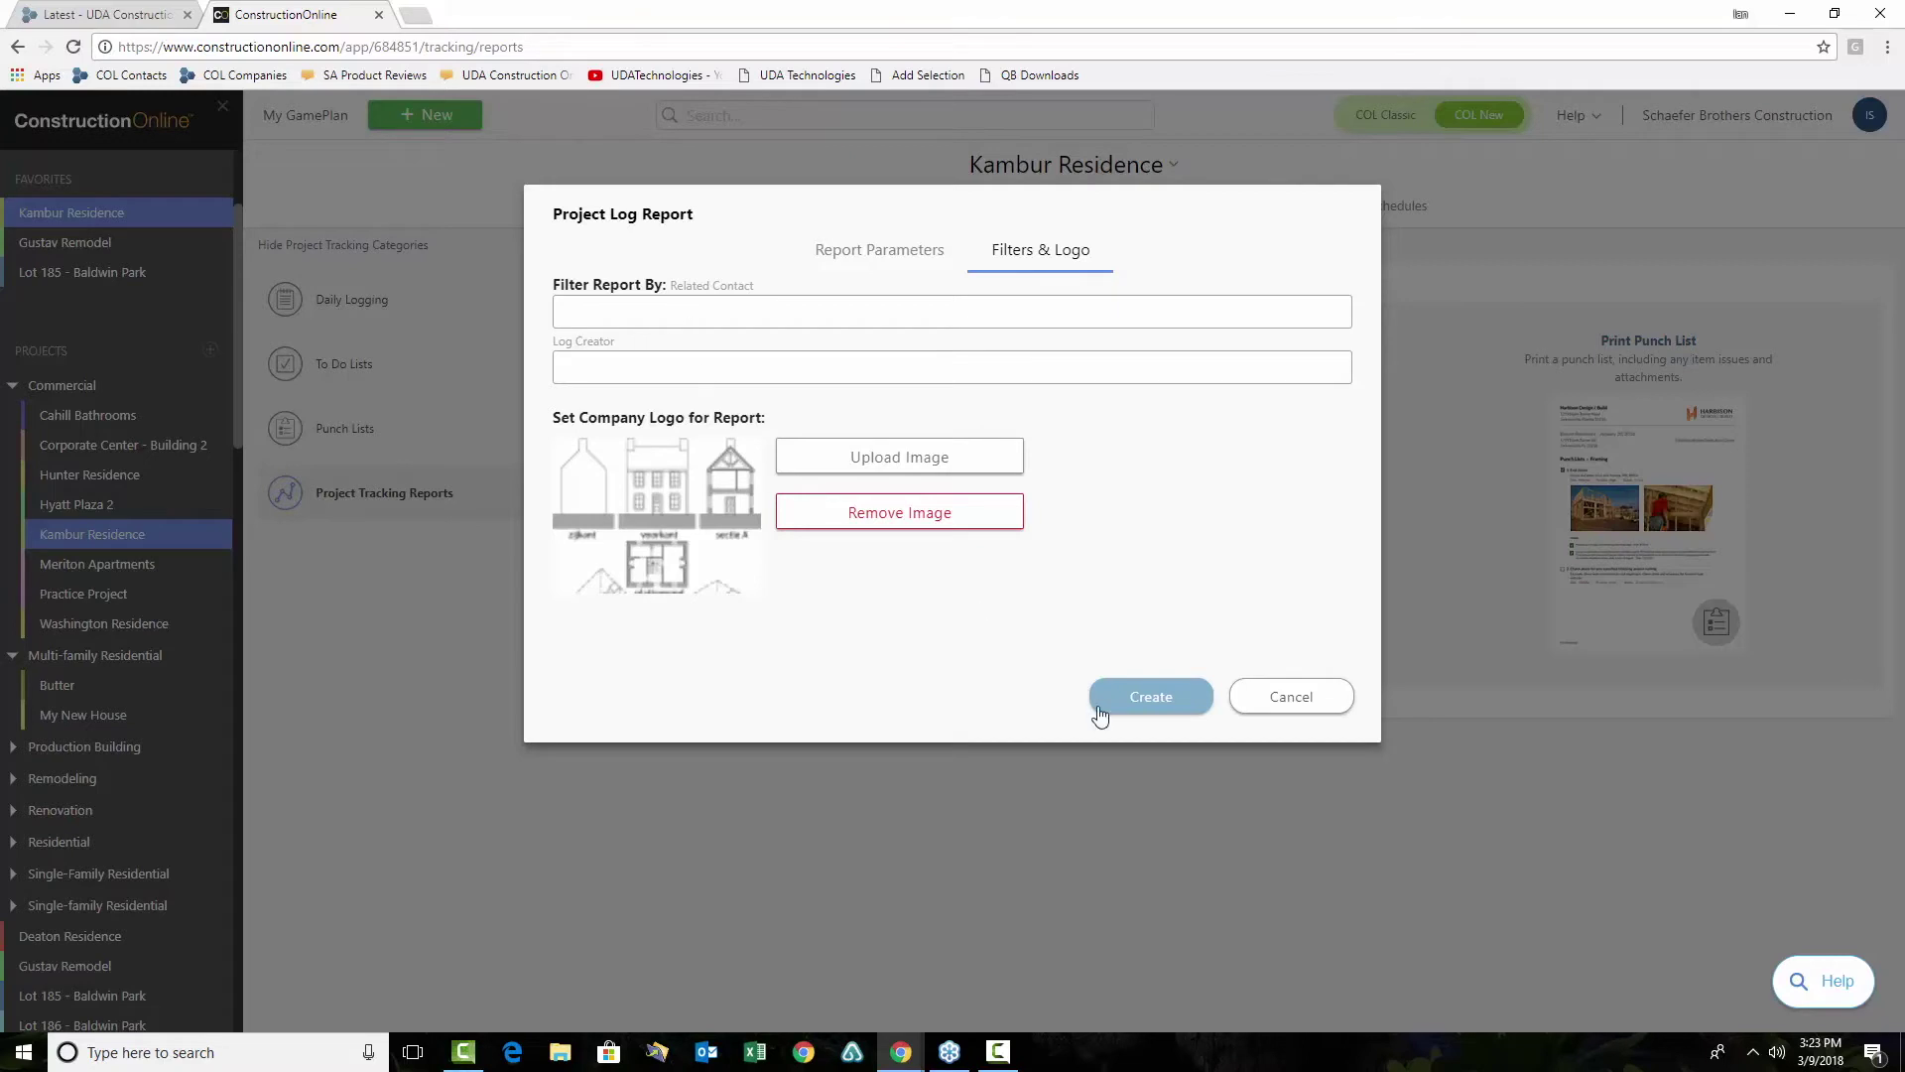
left_click(905, 266)
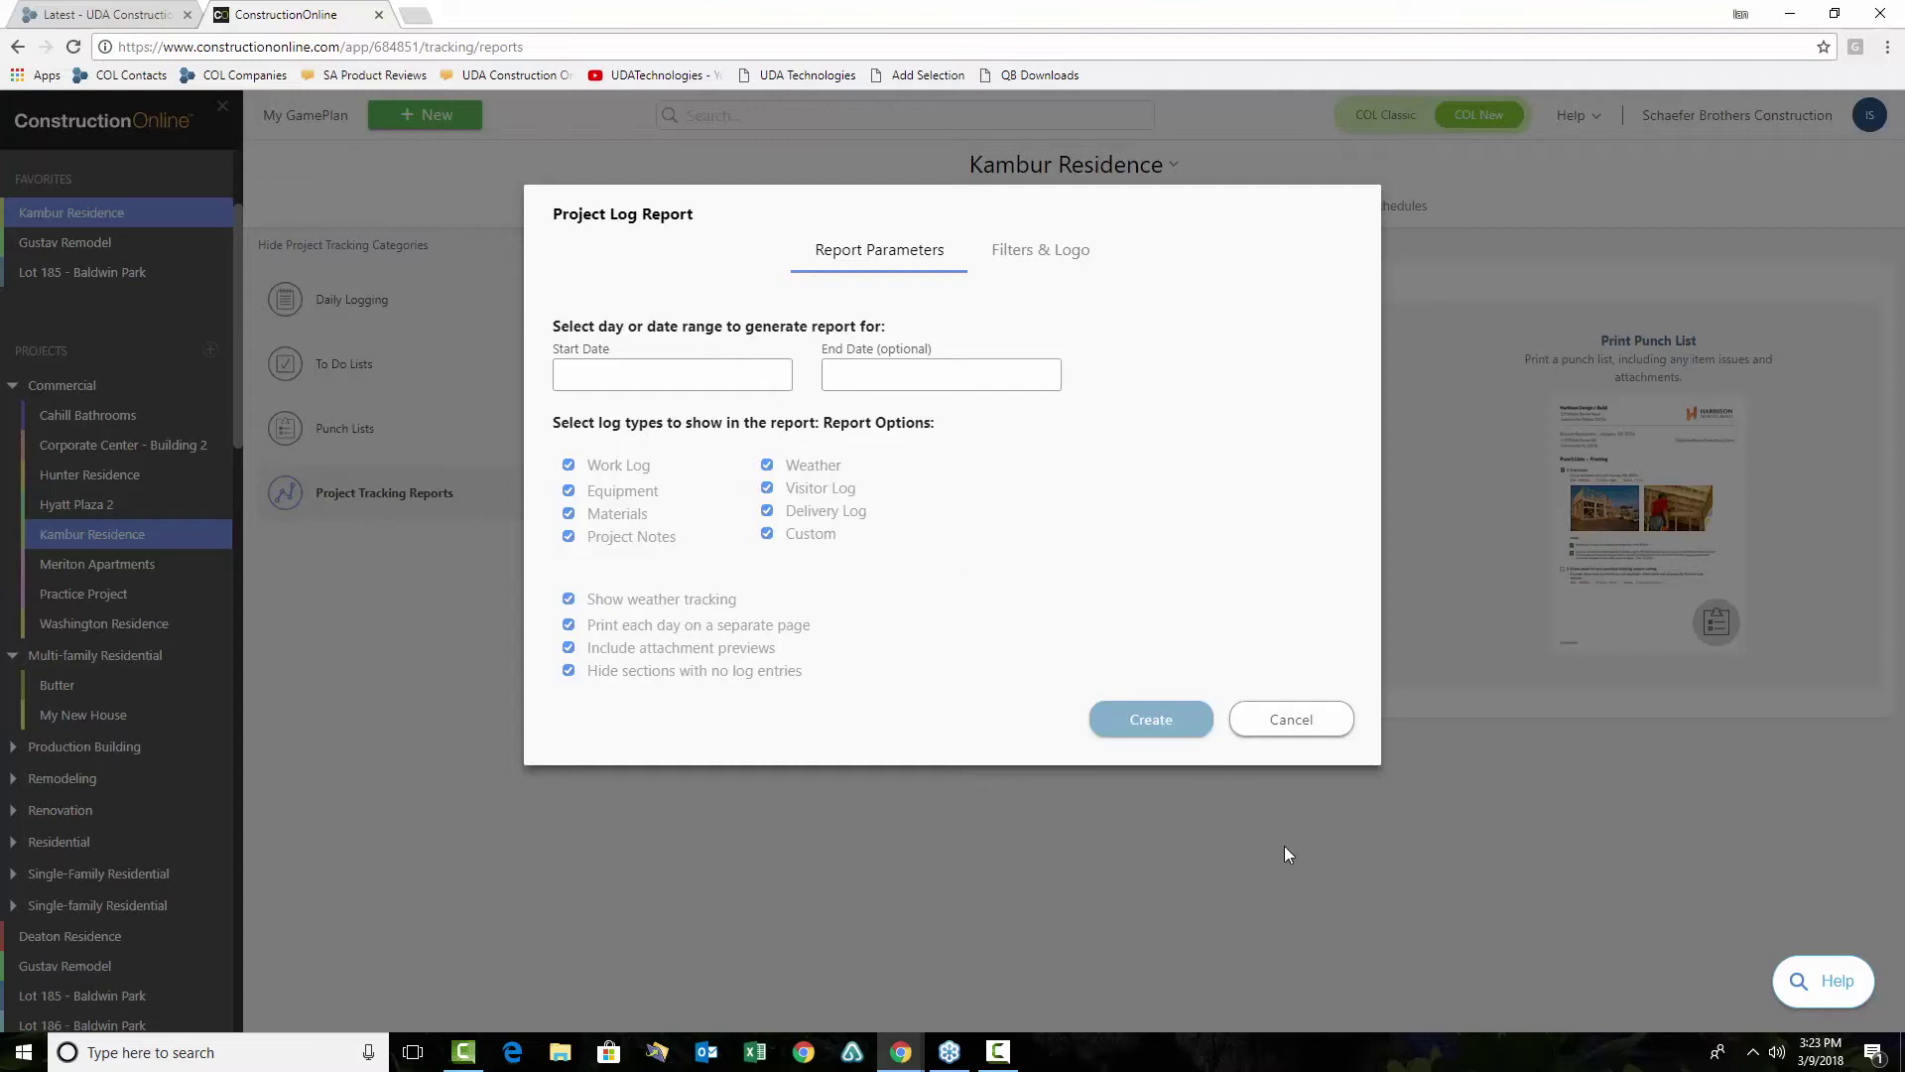
Create a Project Log Report with a start date of 03/01/2018 and an end date of 03/30/2018
left_click(1141, 721)
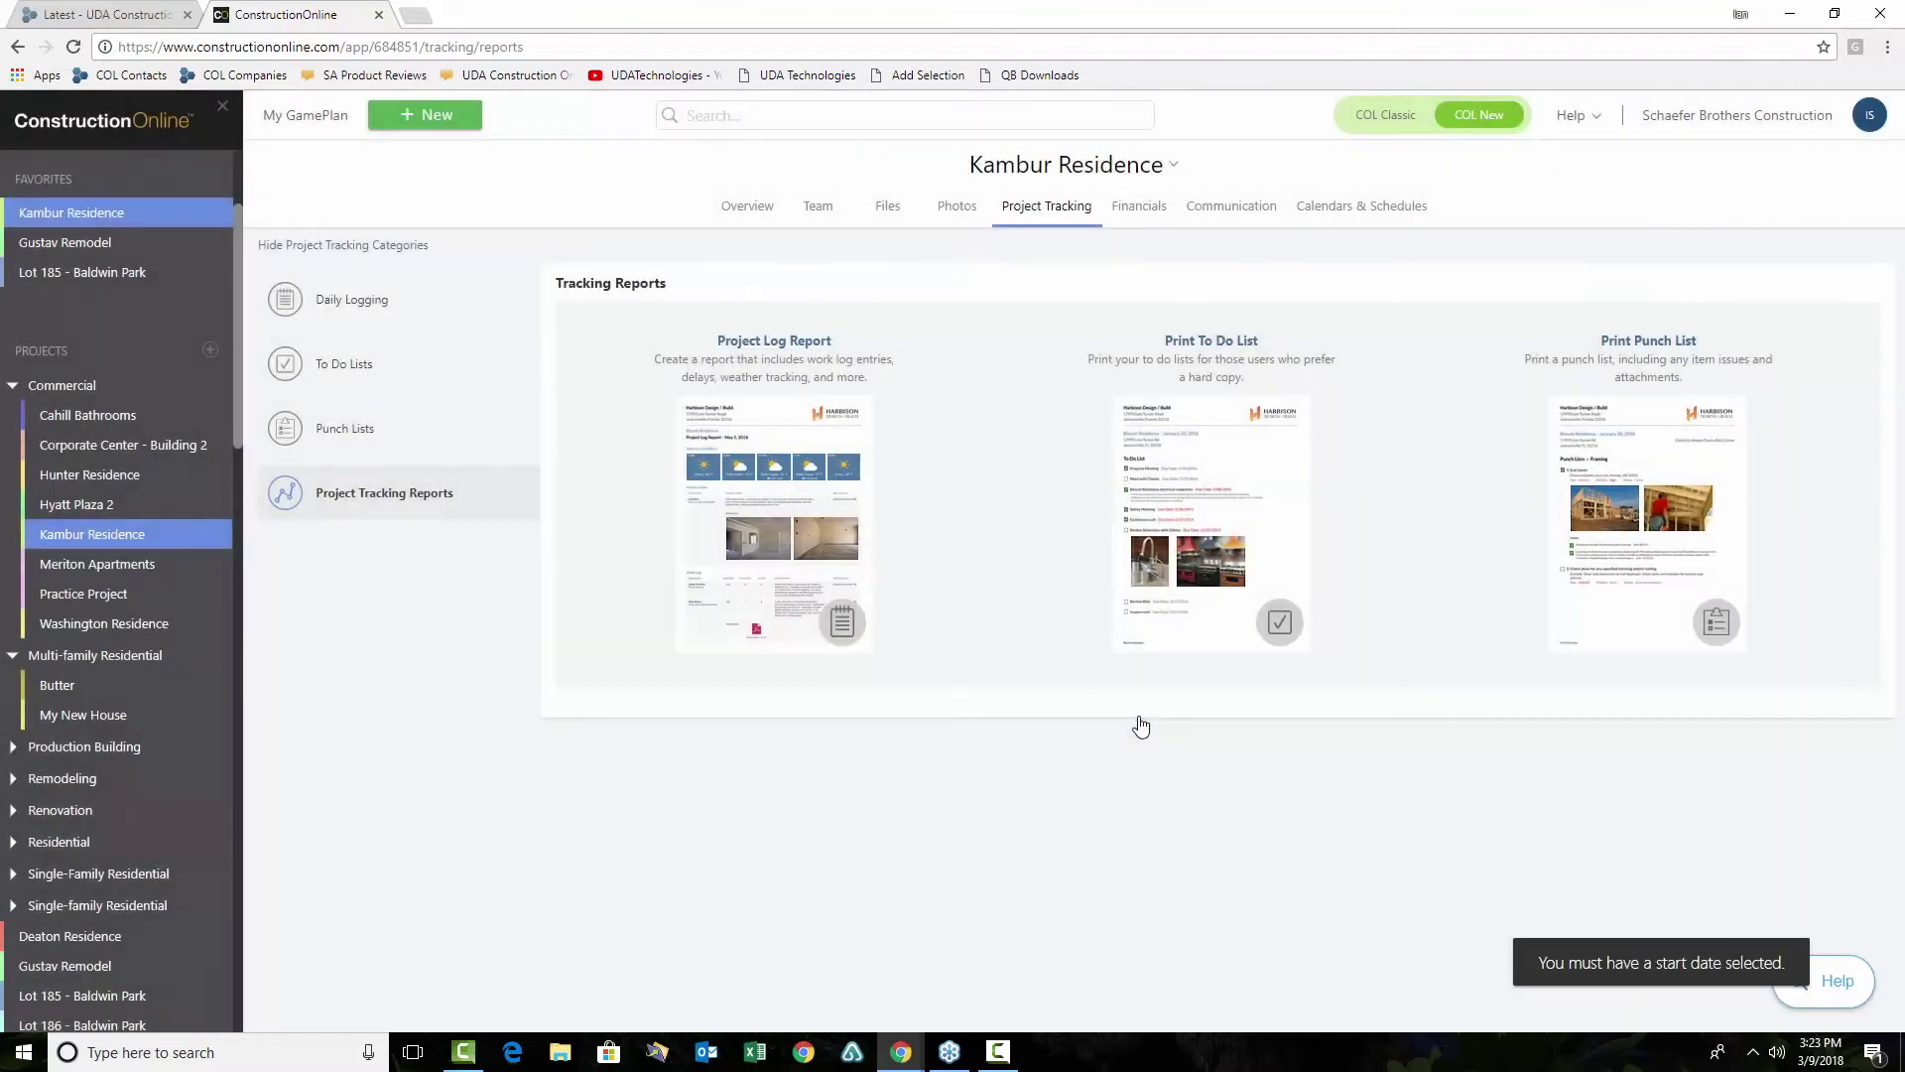
mouse_move(802, 561)
left_click(766, 529)
left_click(647, 377)
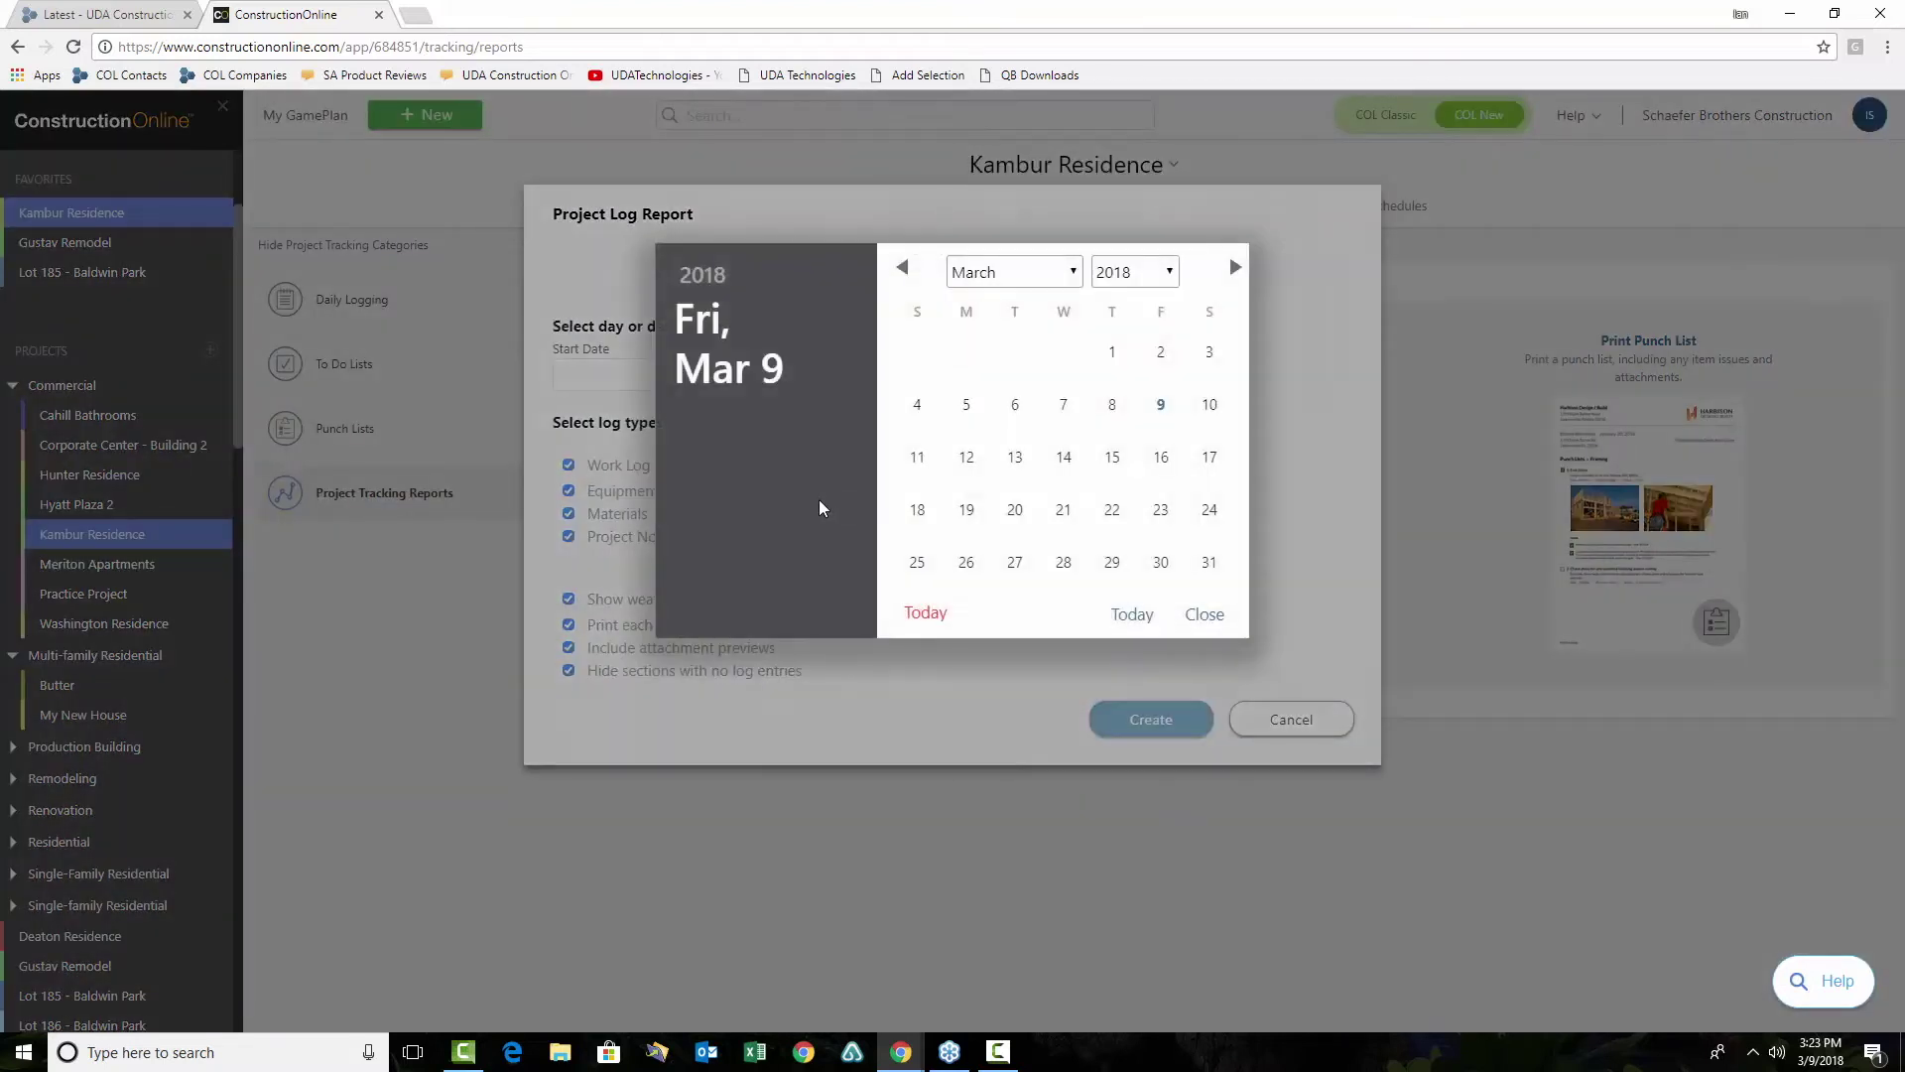
left_click(1112, 355)
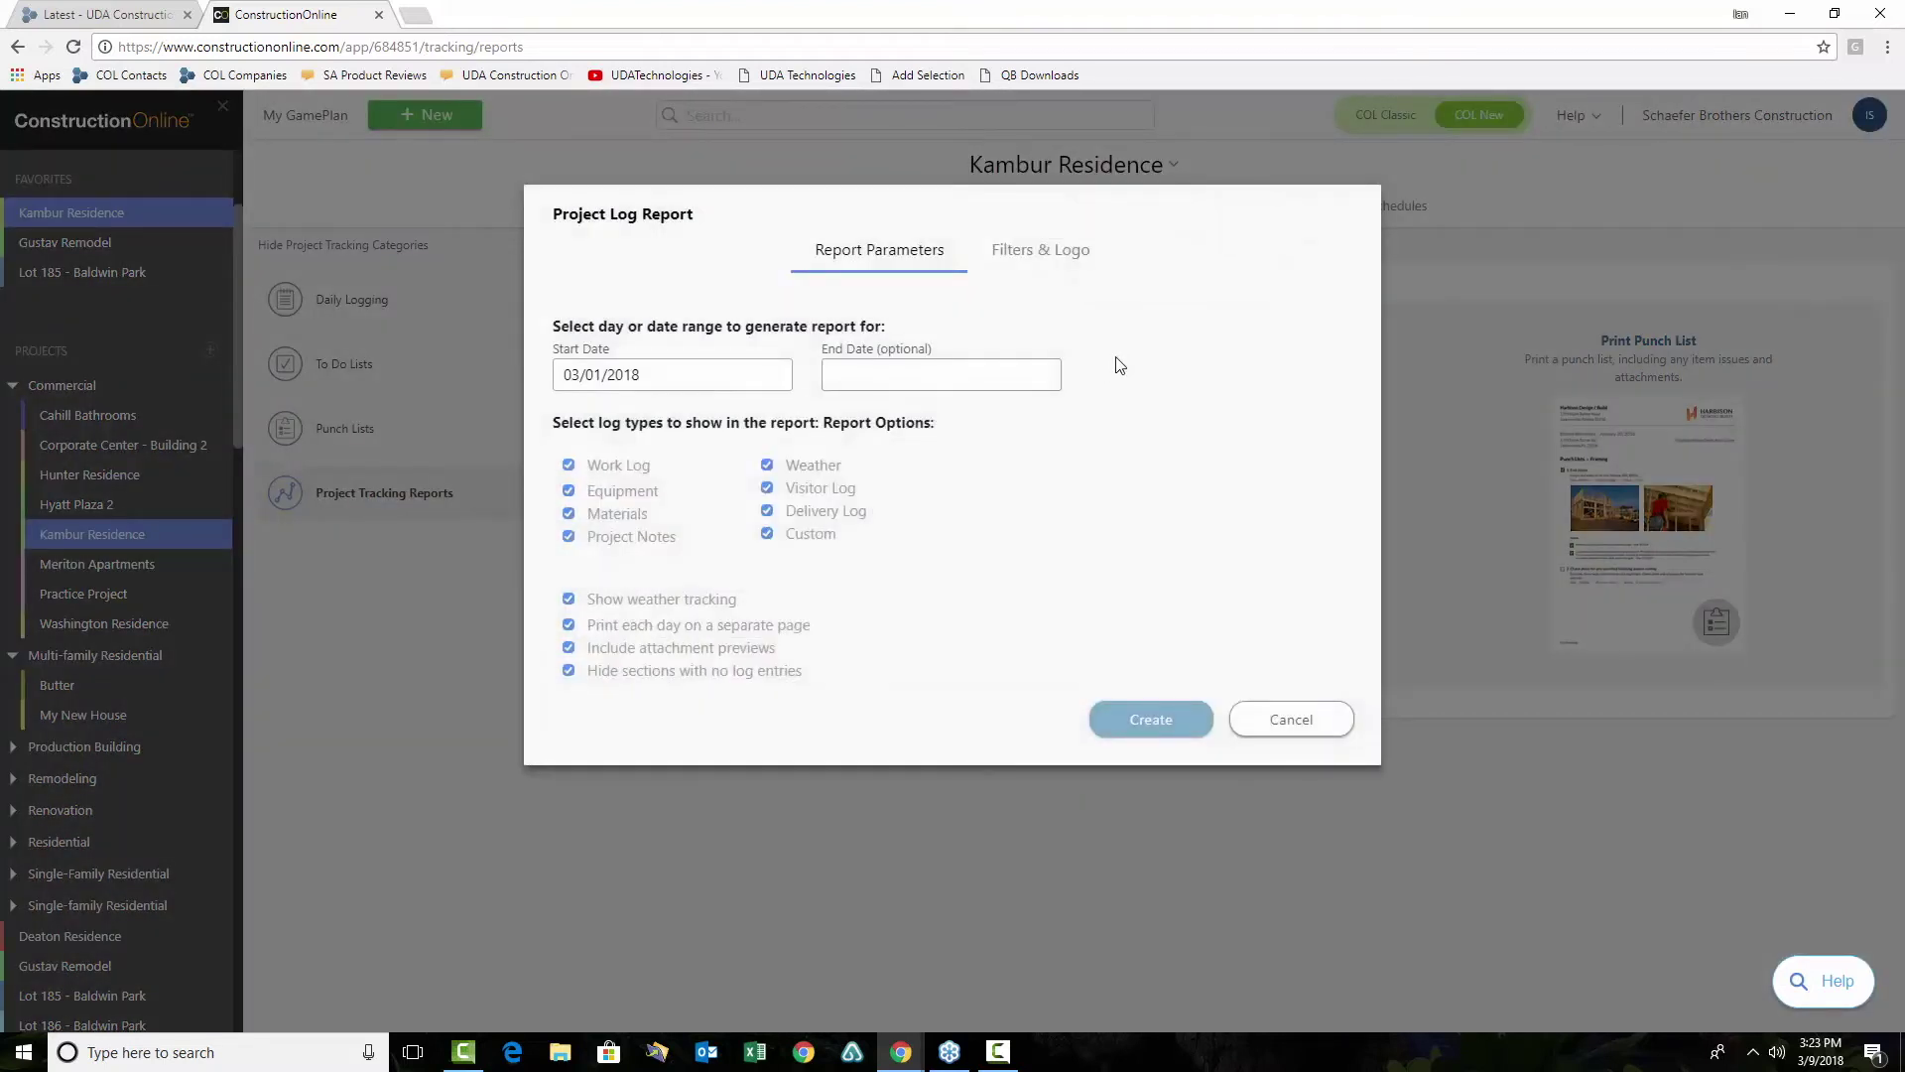
left_click(923, 382)
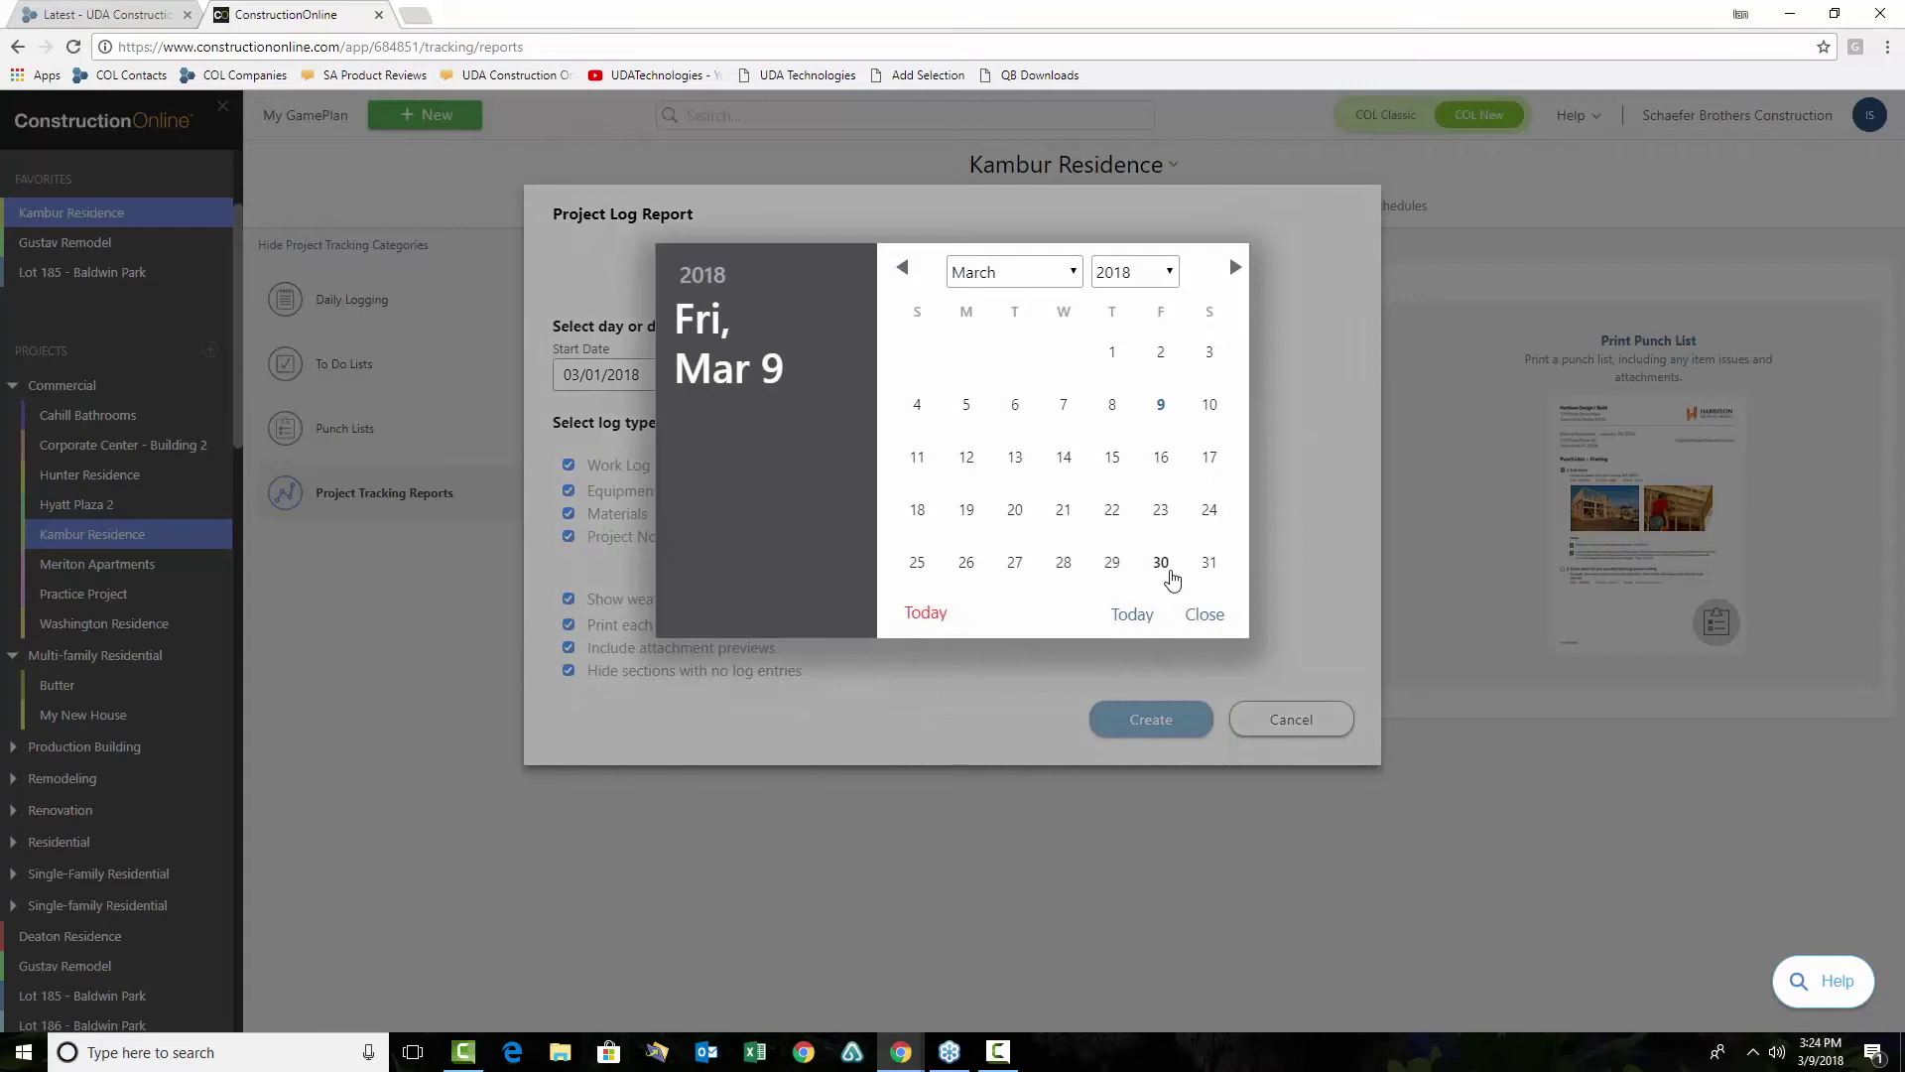
left_click(1171, 576)
left_click(1149, 723)
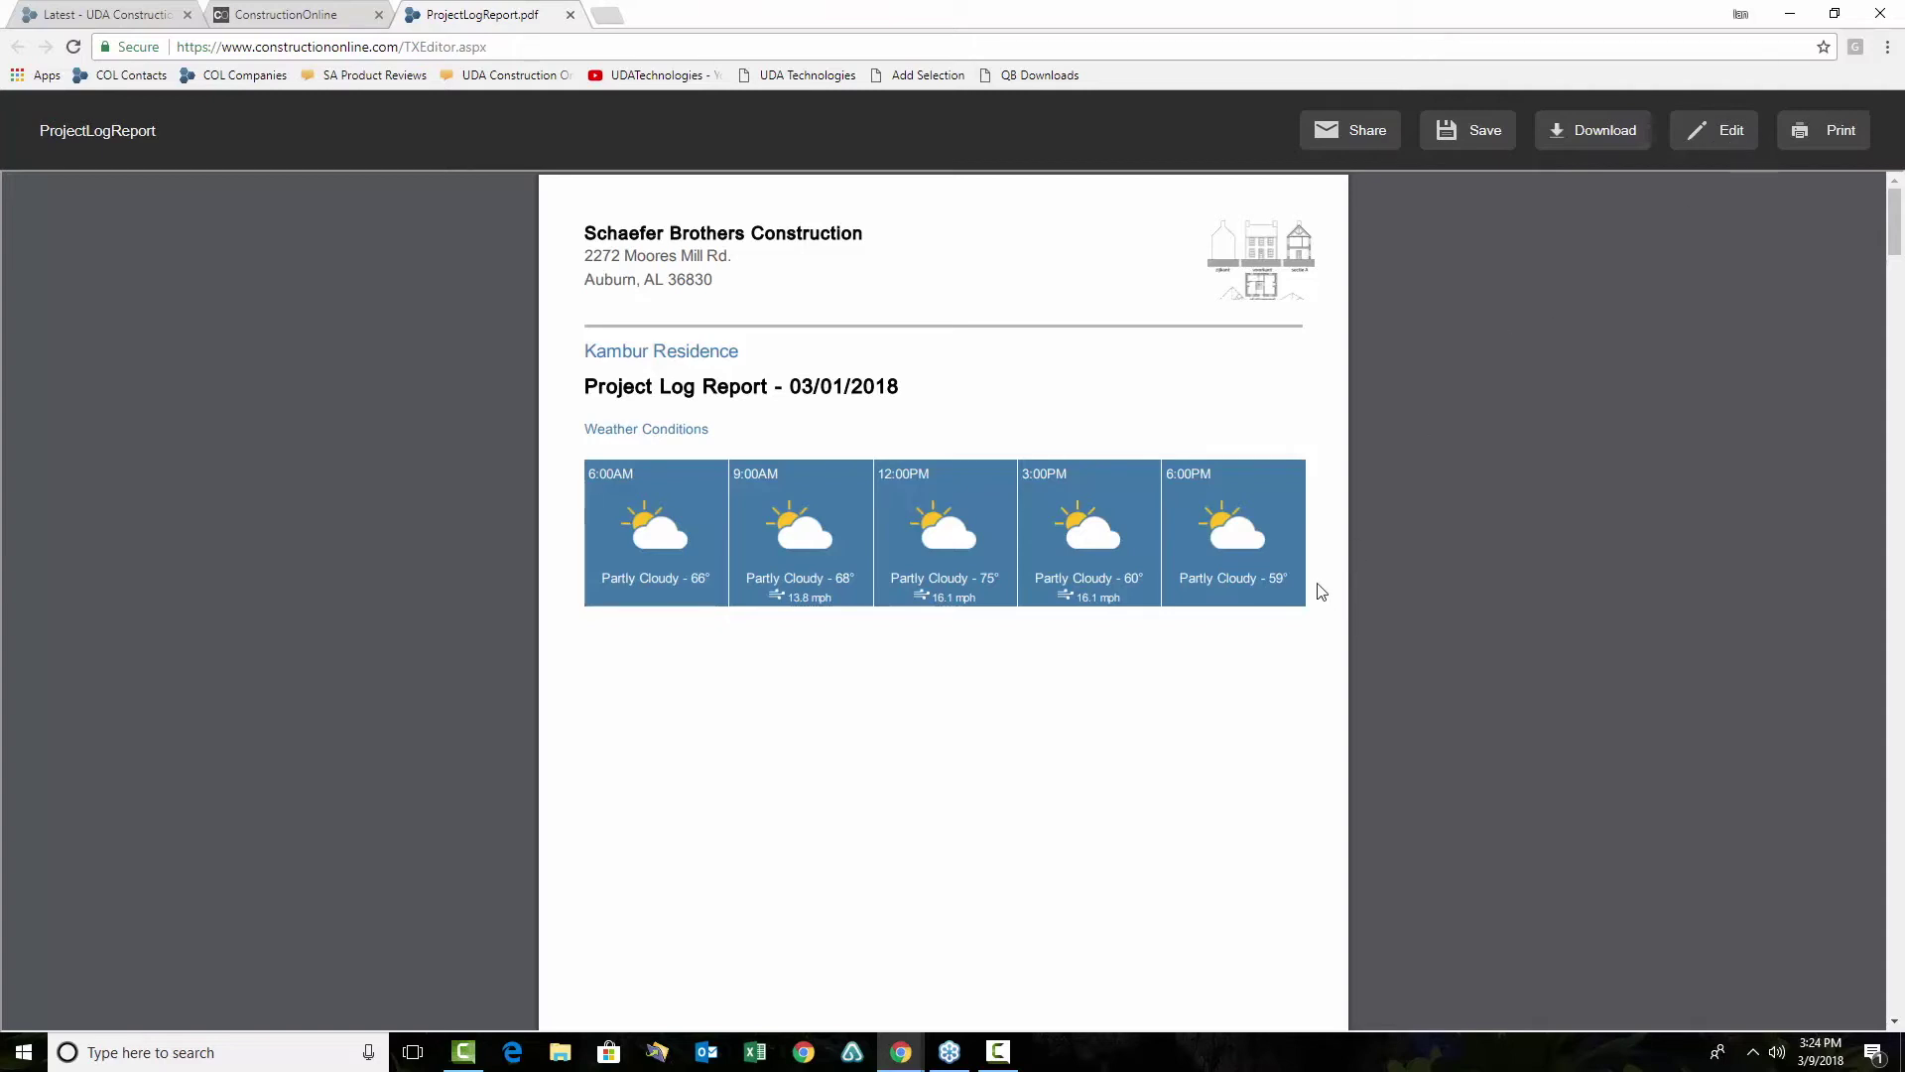
Review the generated log report's daily pages down to the work log with its photo attachment, and close the report
scroll(1288, 587, "down", 20)
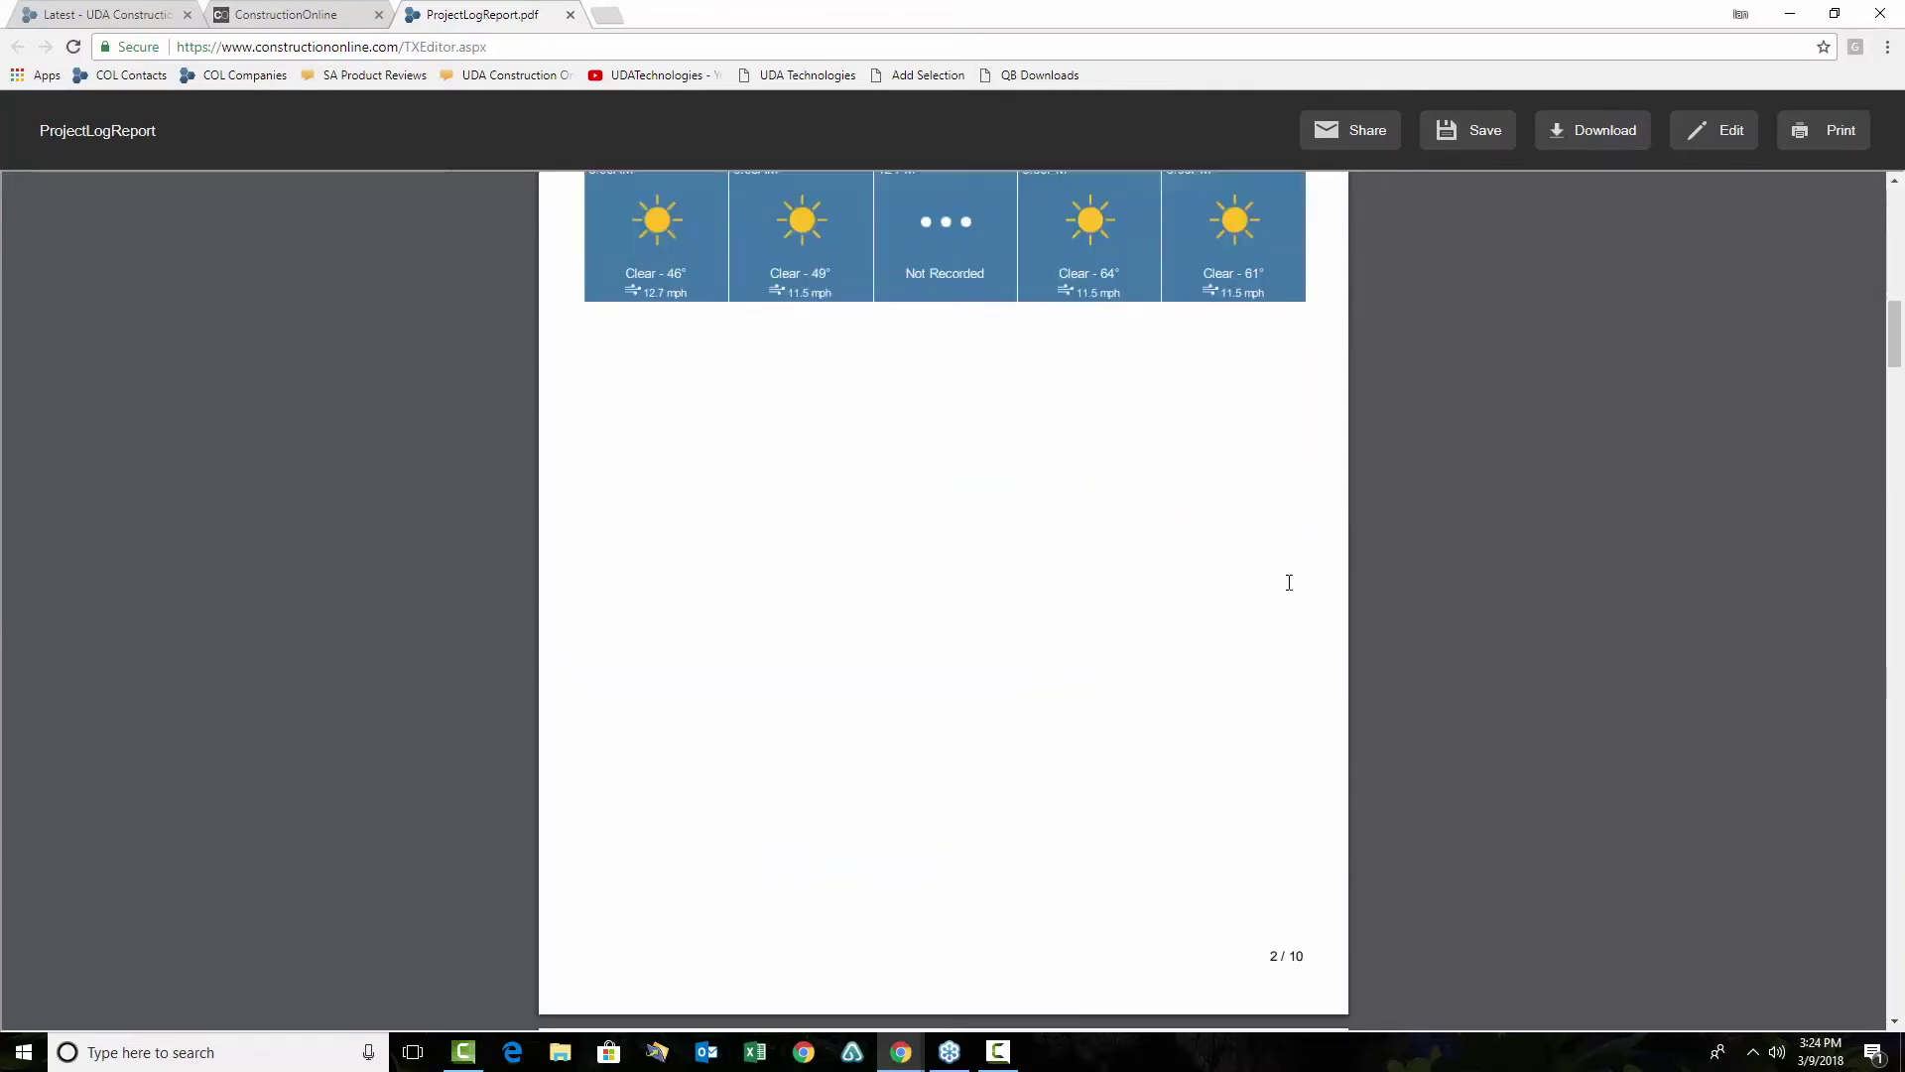
scroll(1288, 582, "down", 3)
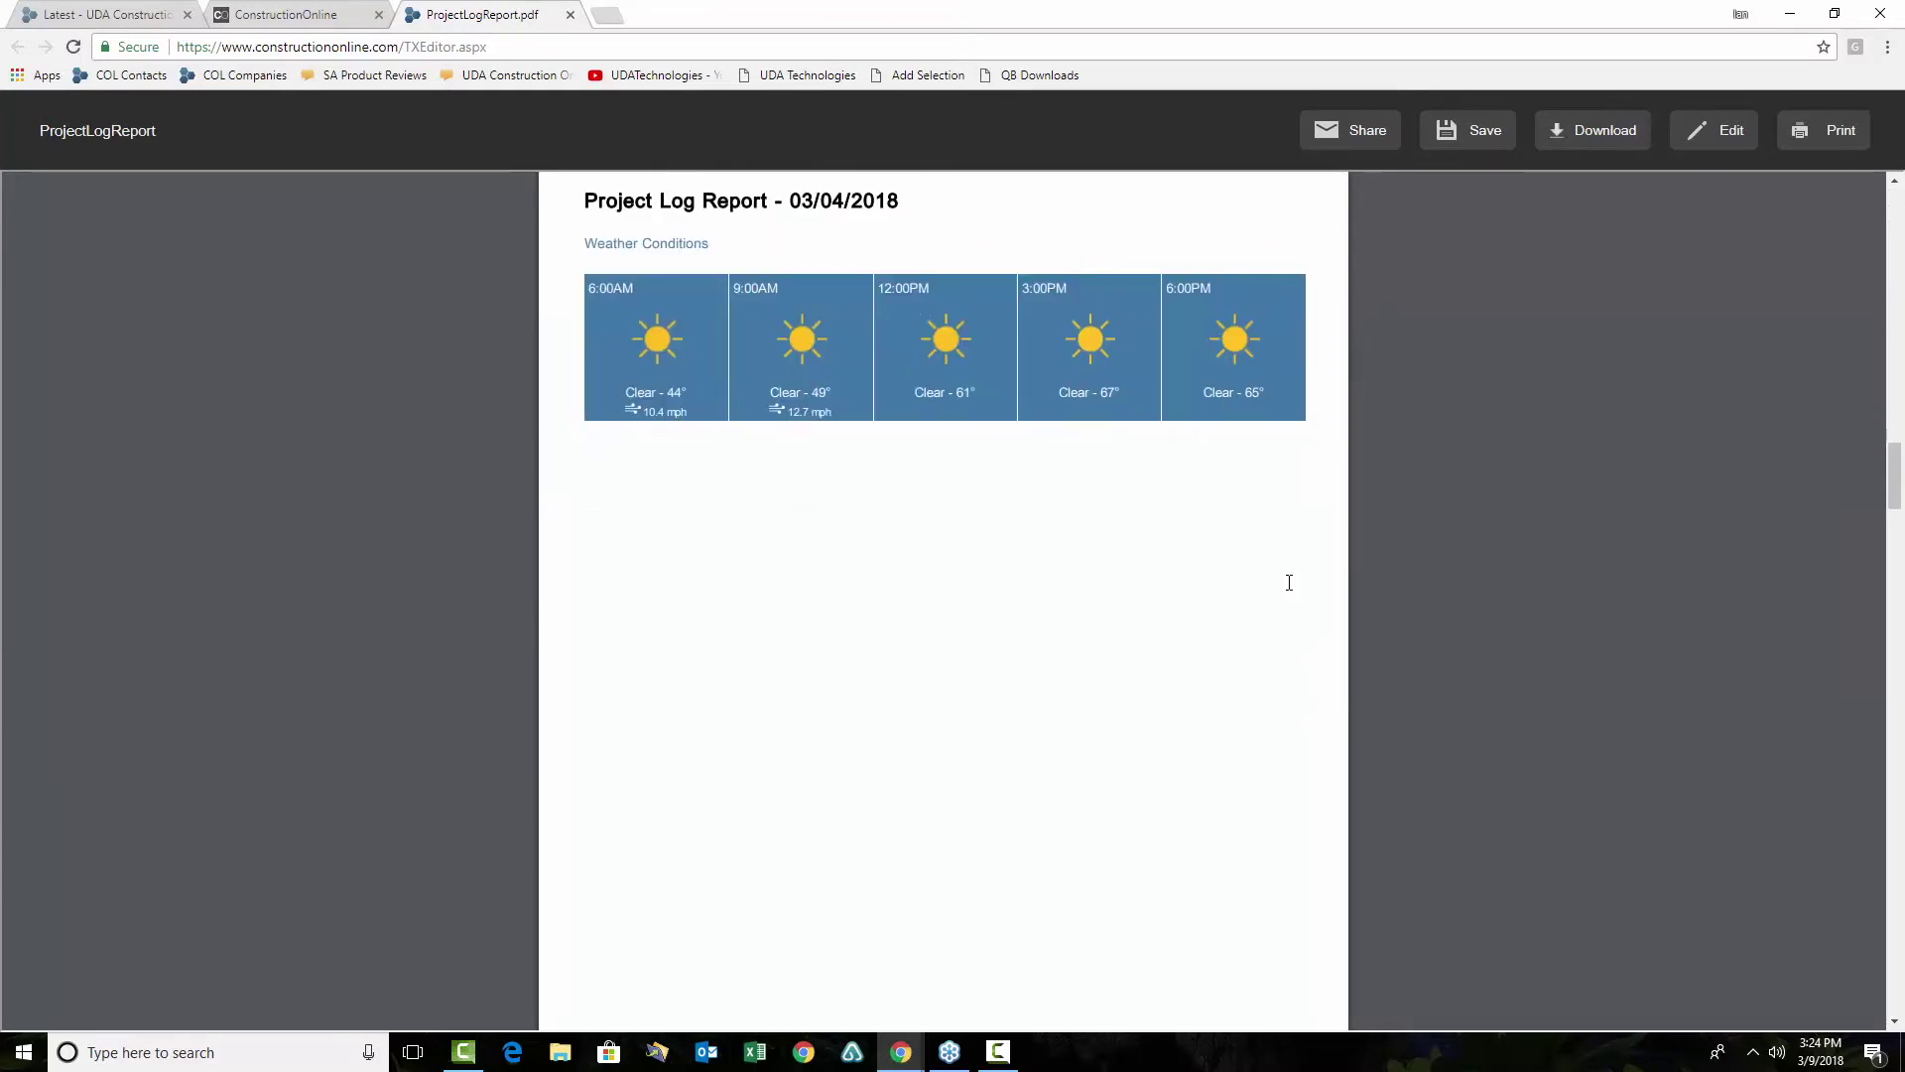
scroll(1289, 578, "down", 4)
scroll(1277, 582, "down", 12)
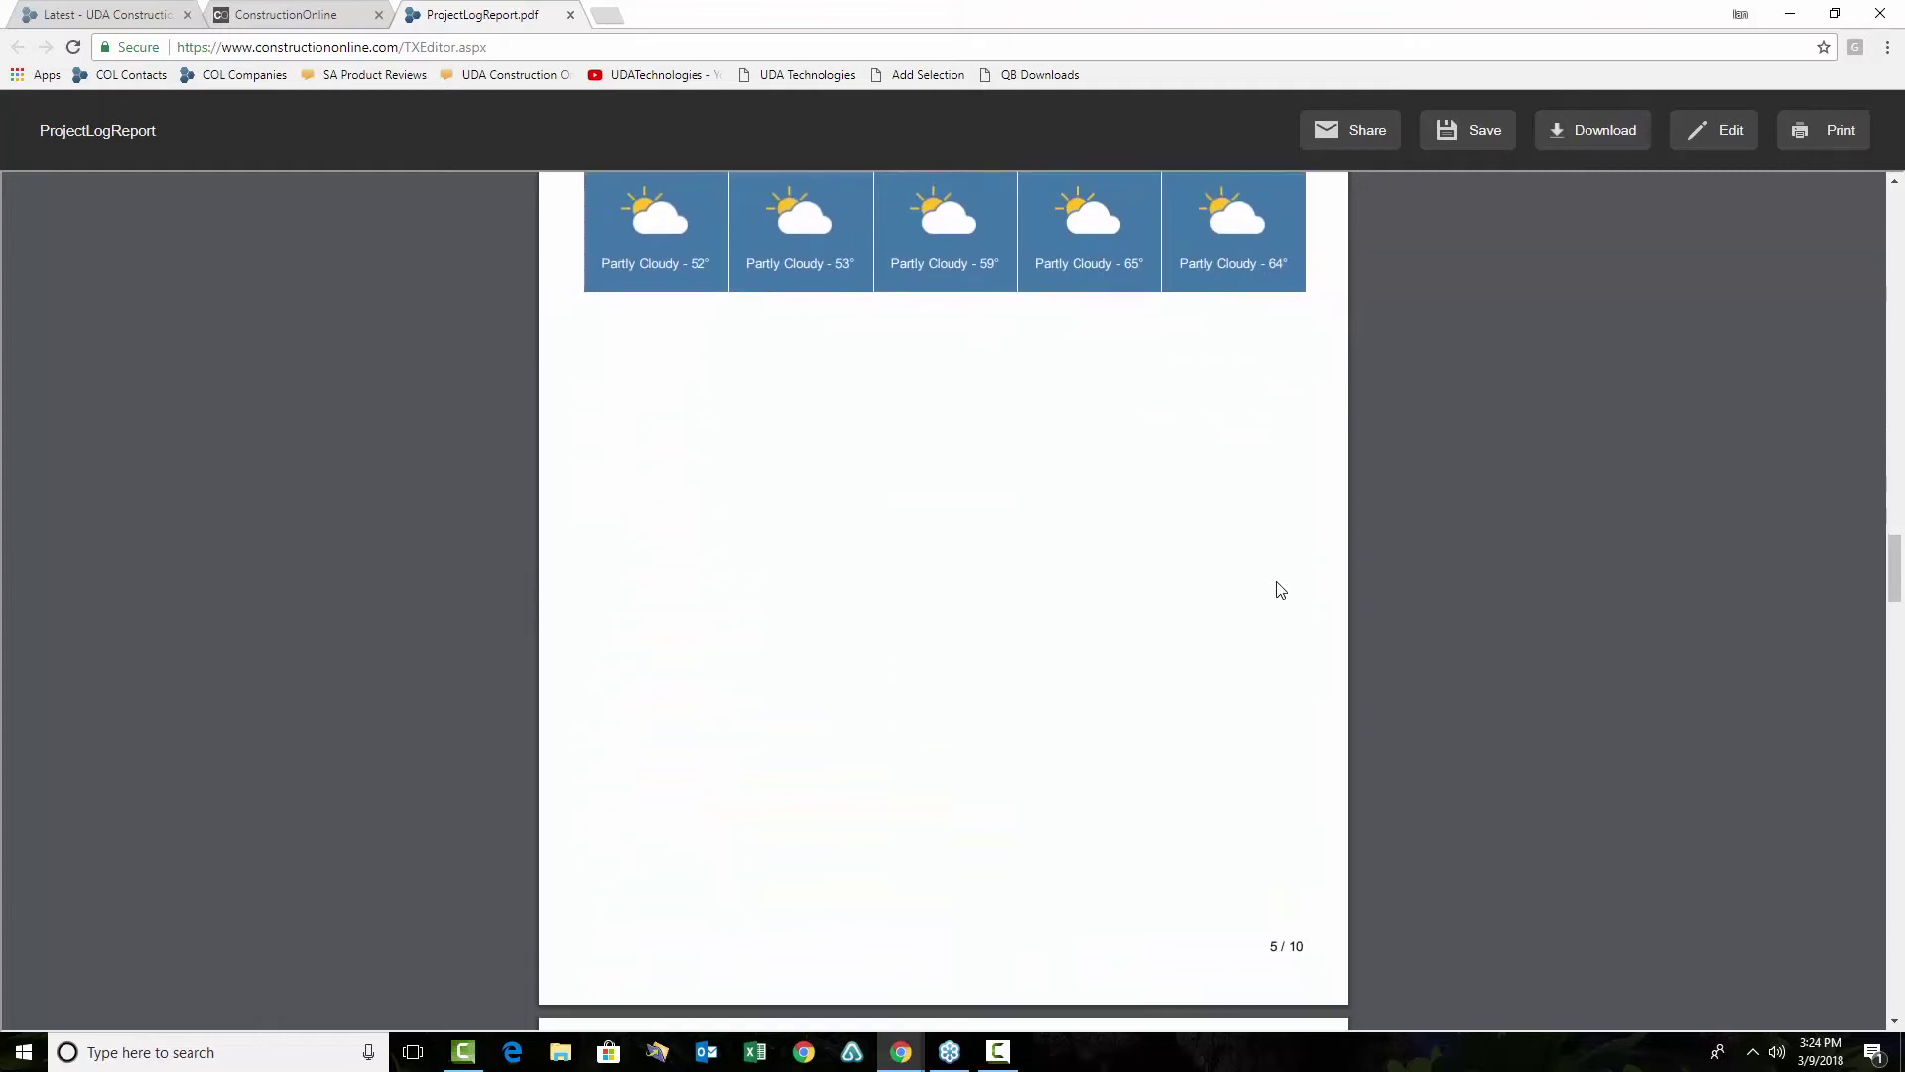
scroll(1279, 589, "down", 20)
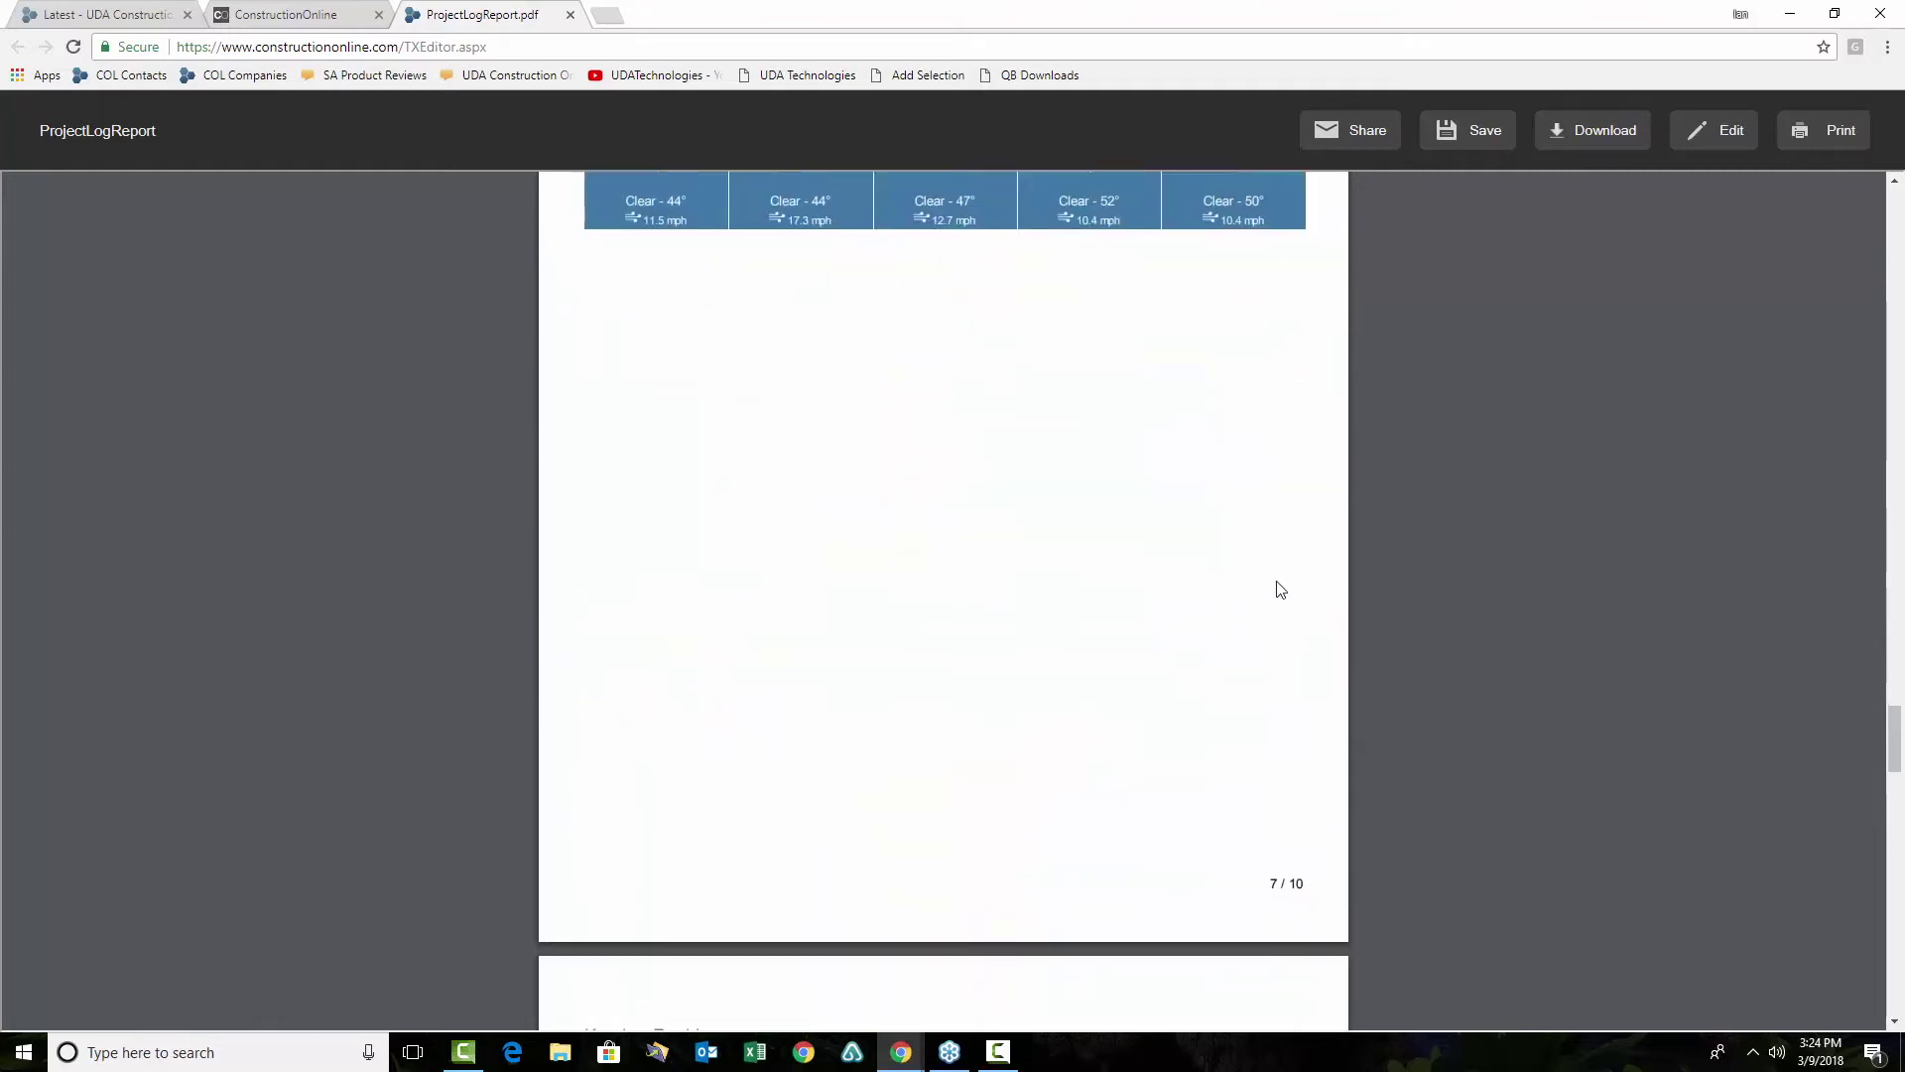
scroll(1102, 489, "down", 10)
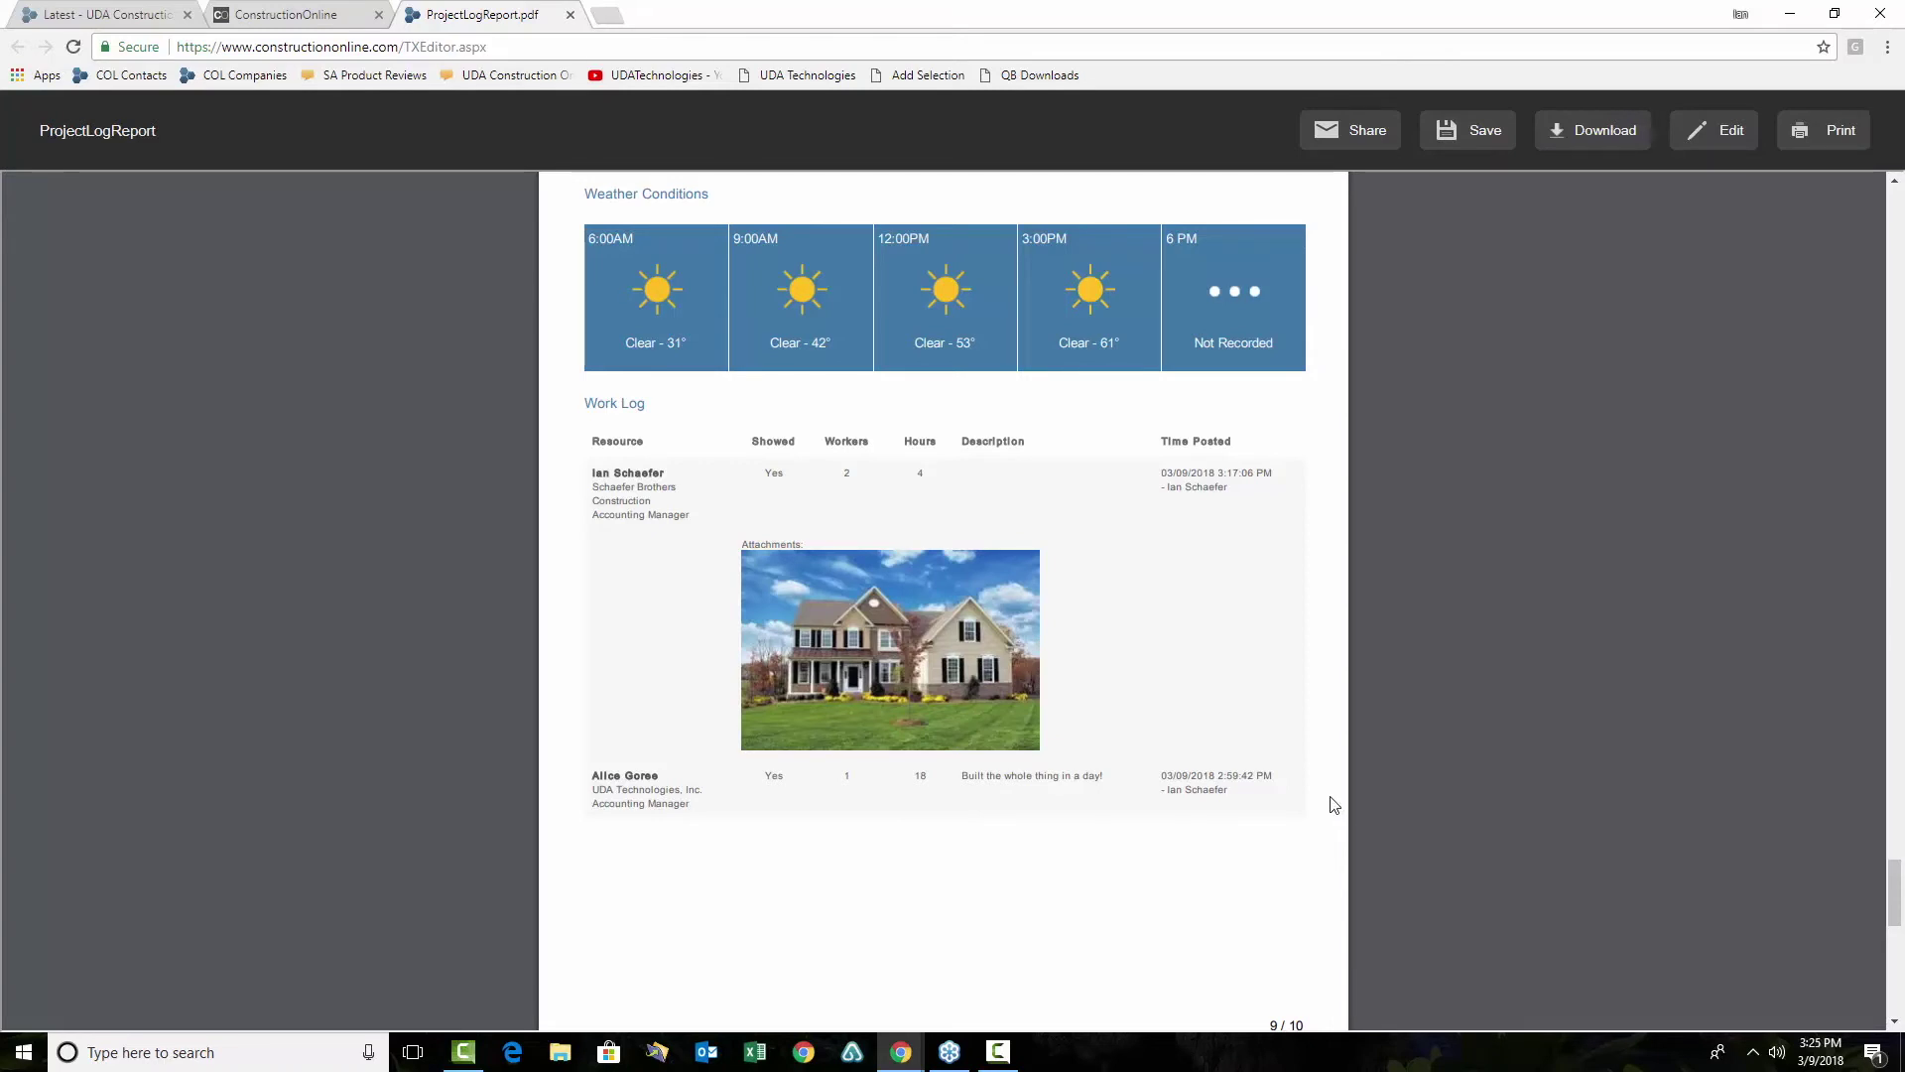
left_click(571, 14)
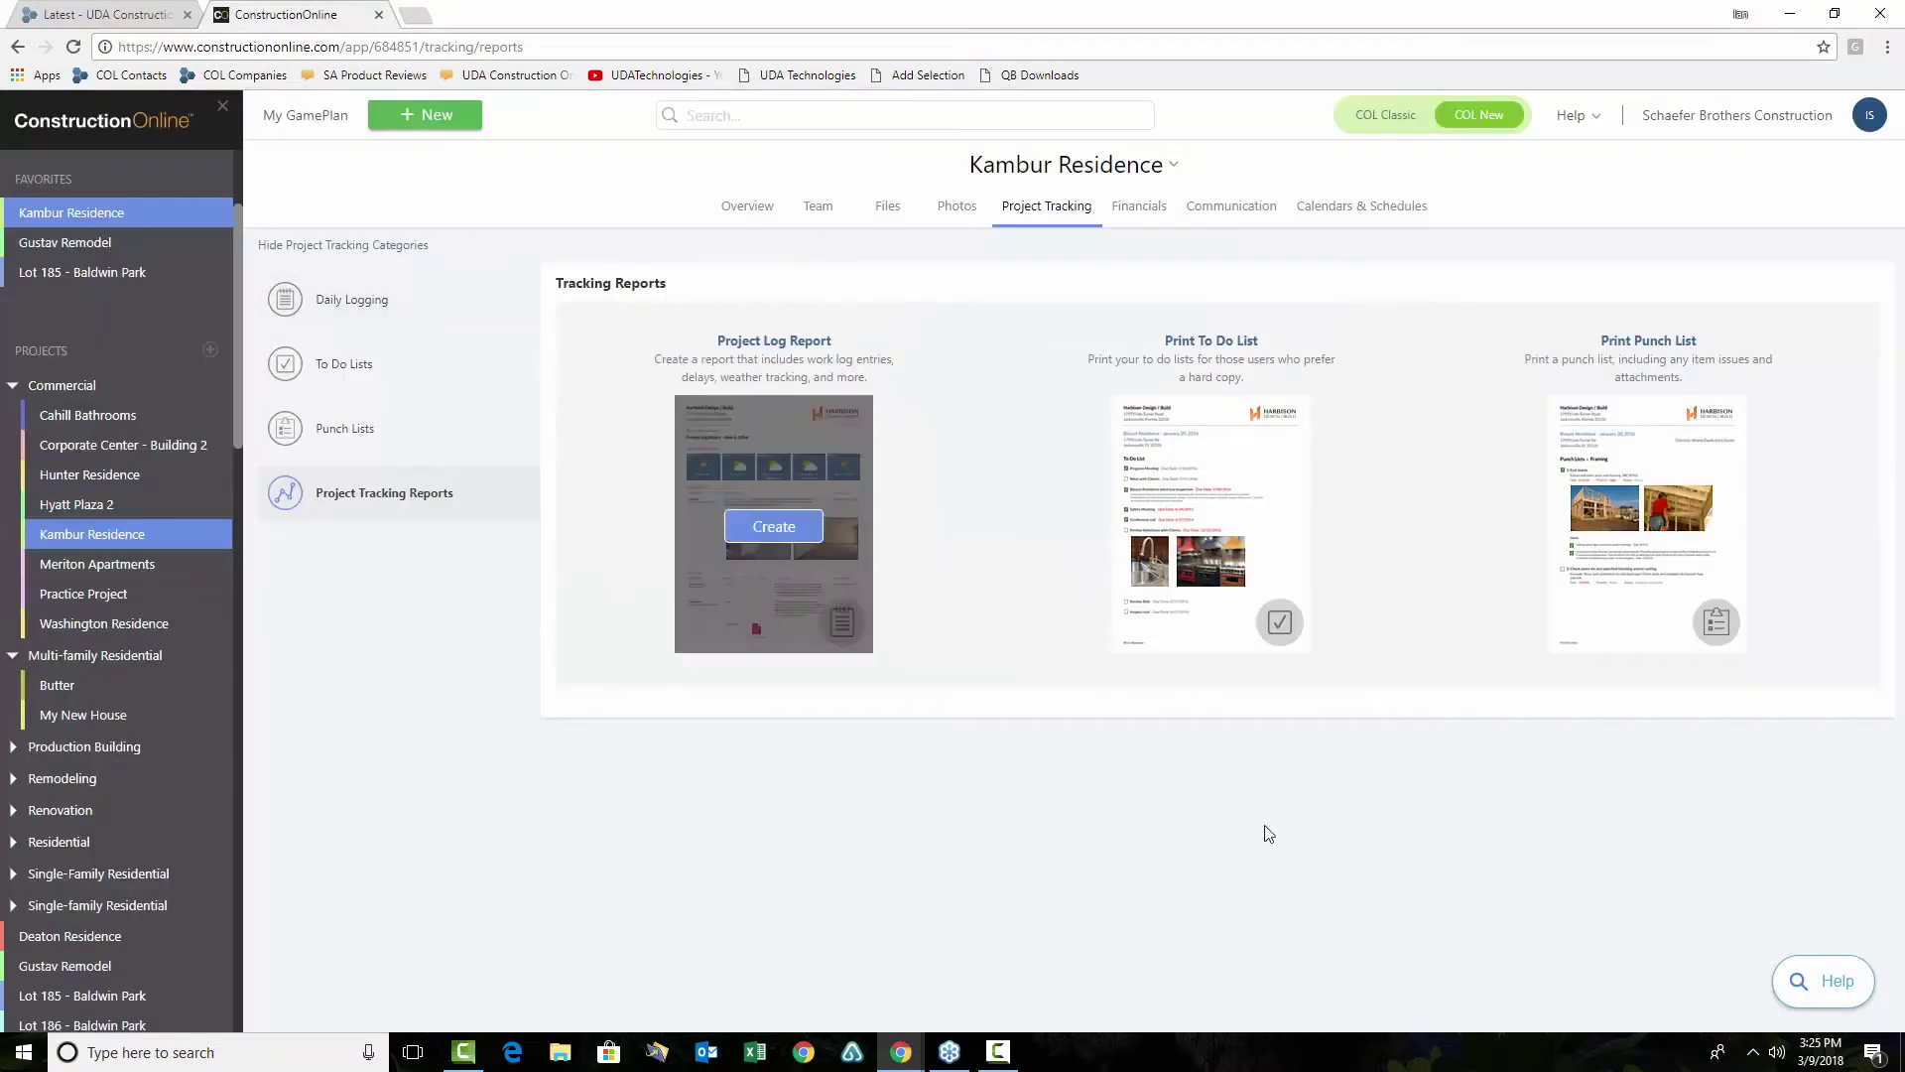
Open the project messages and view the new conversation form, picking a contact as recipient and discarding the draft
left_click(1261, 205)
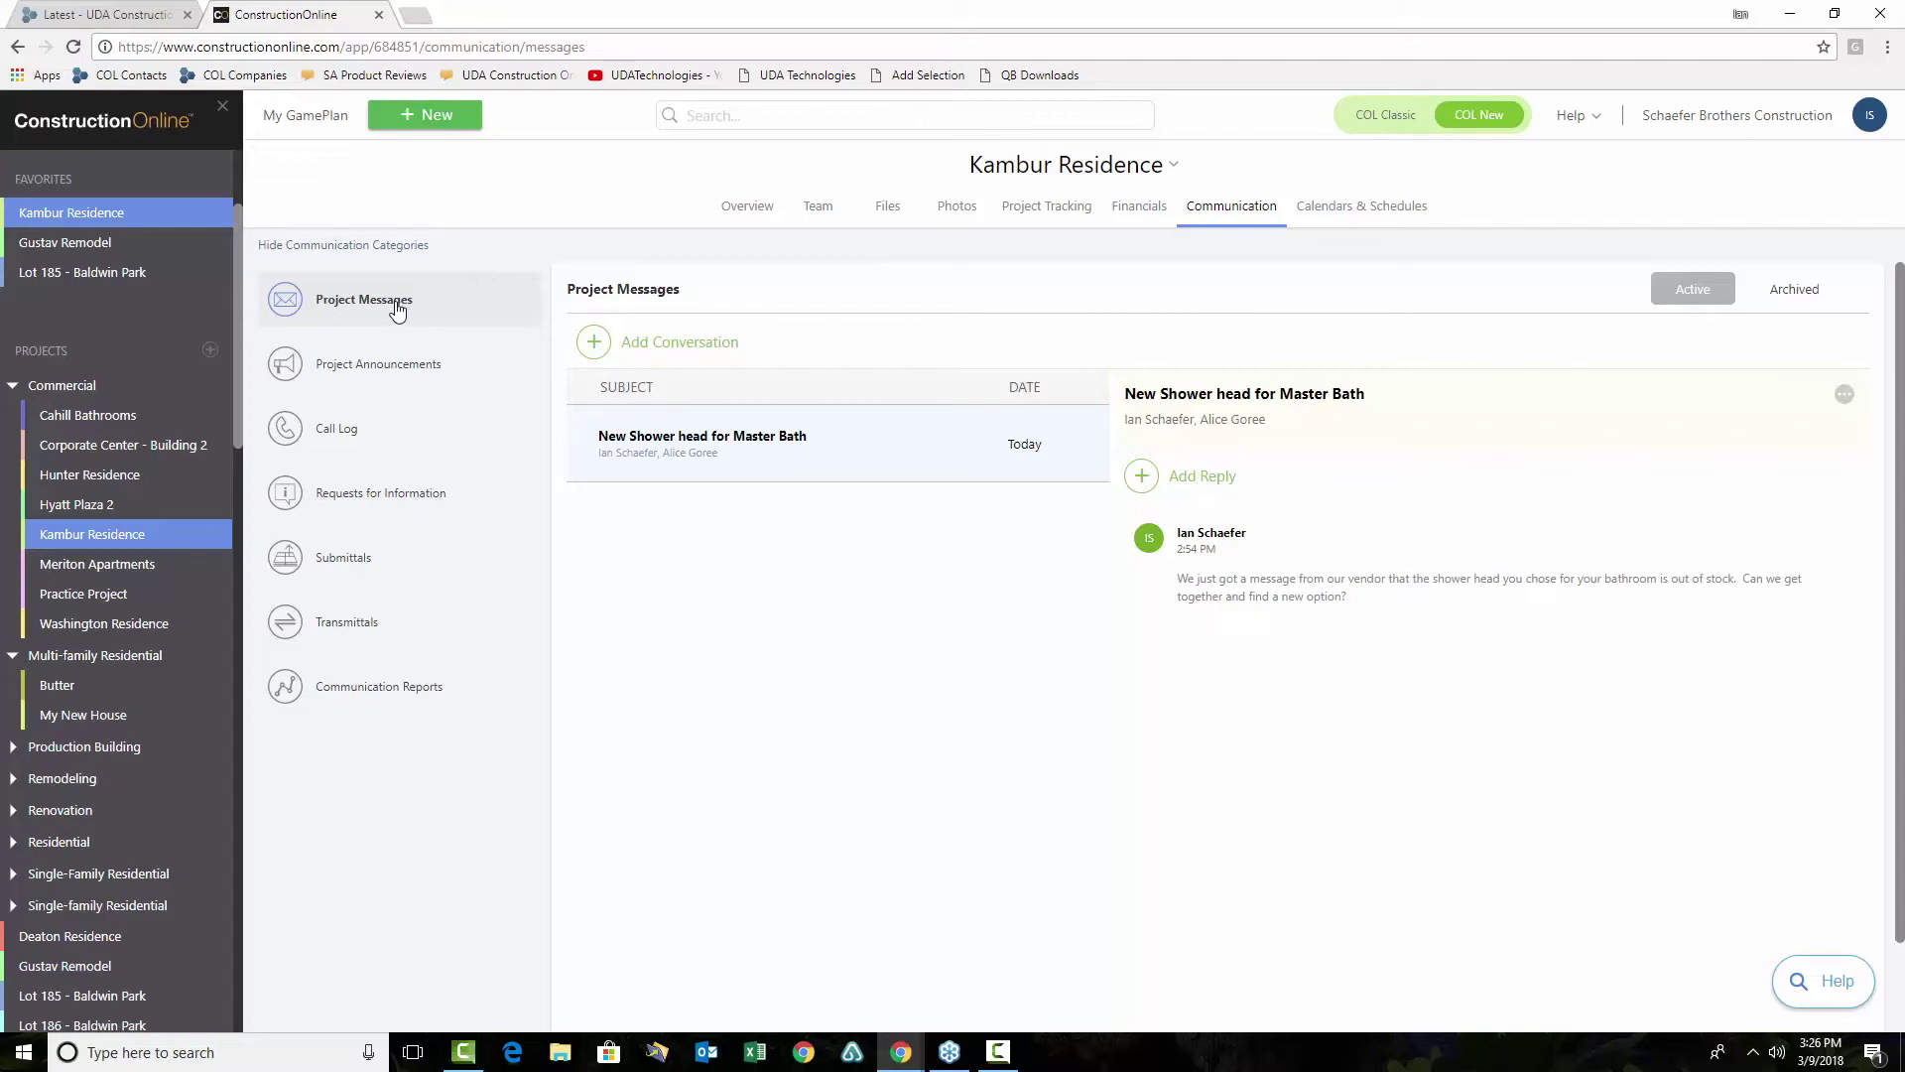
left_click(592, 345)
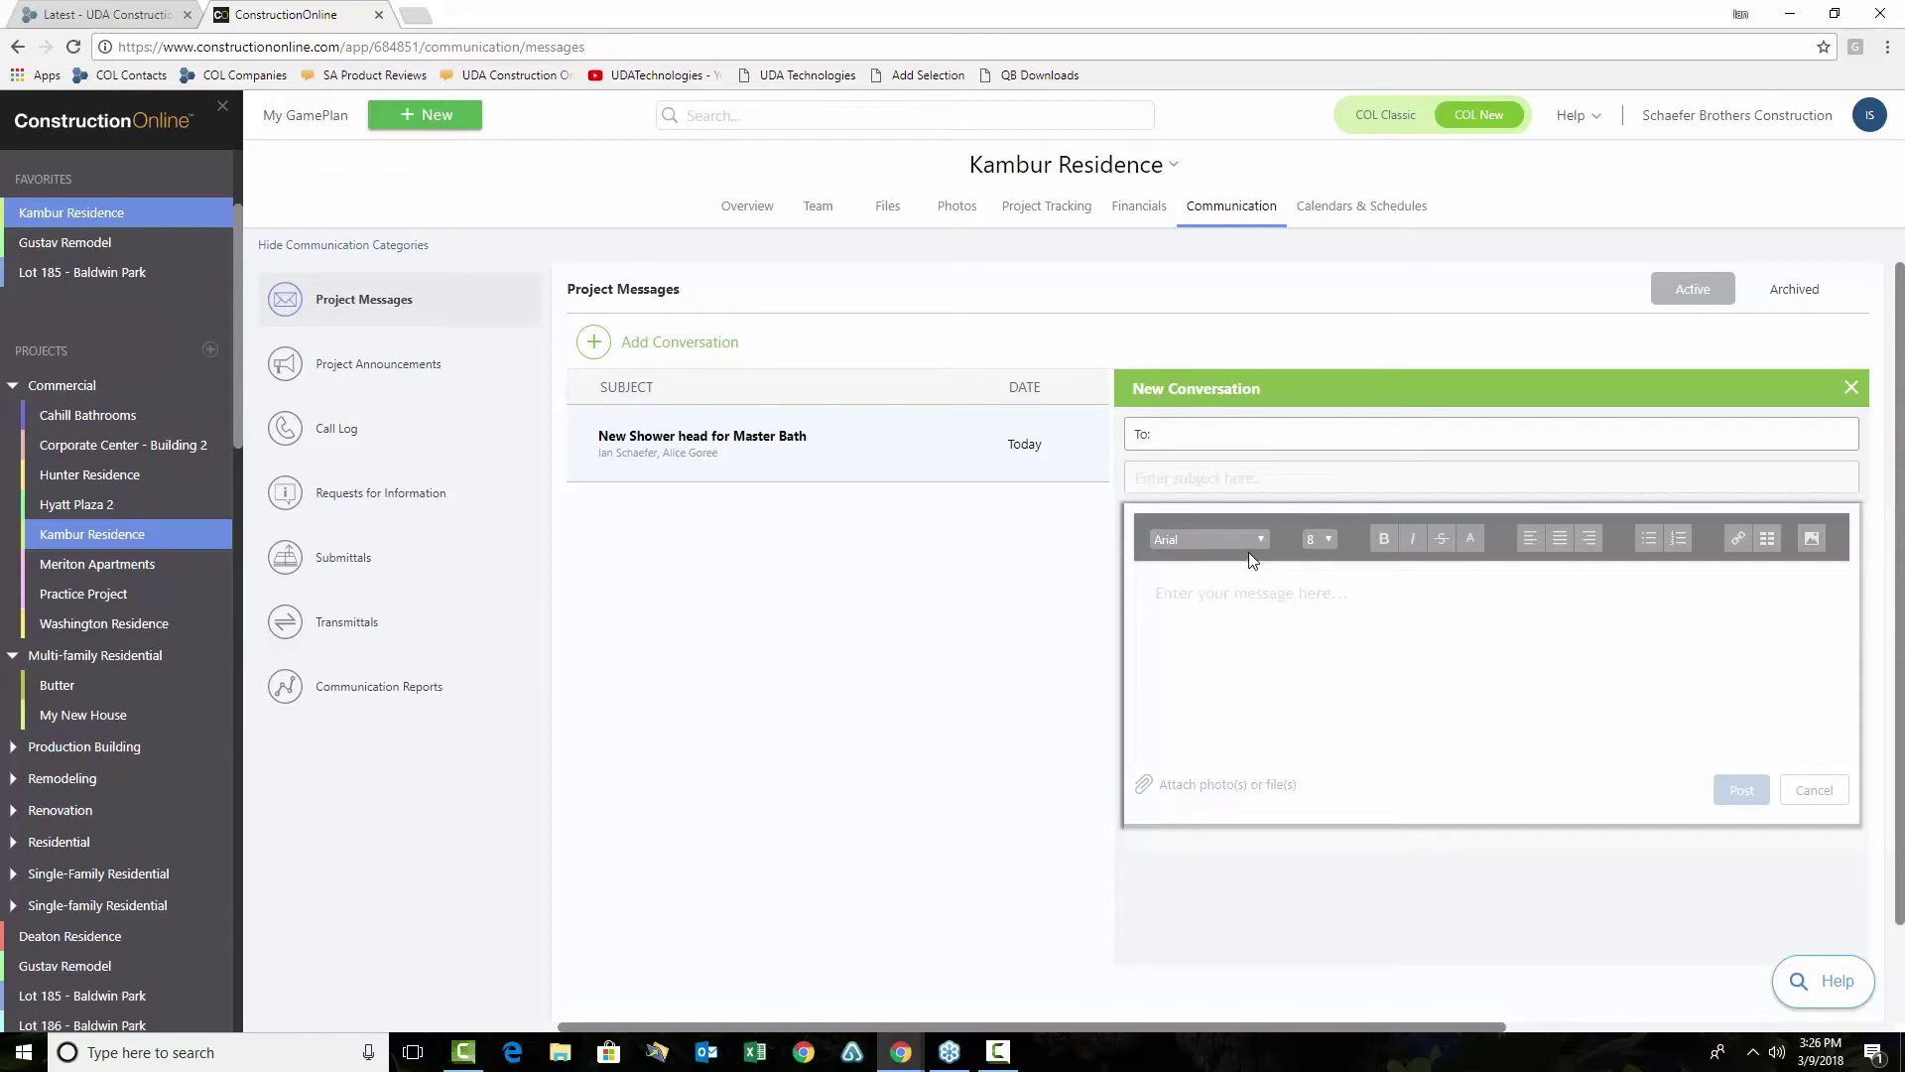
left_click(1232, 444)
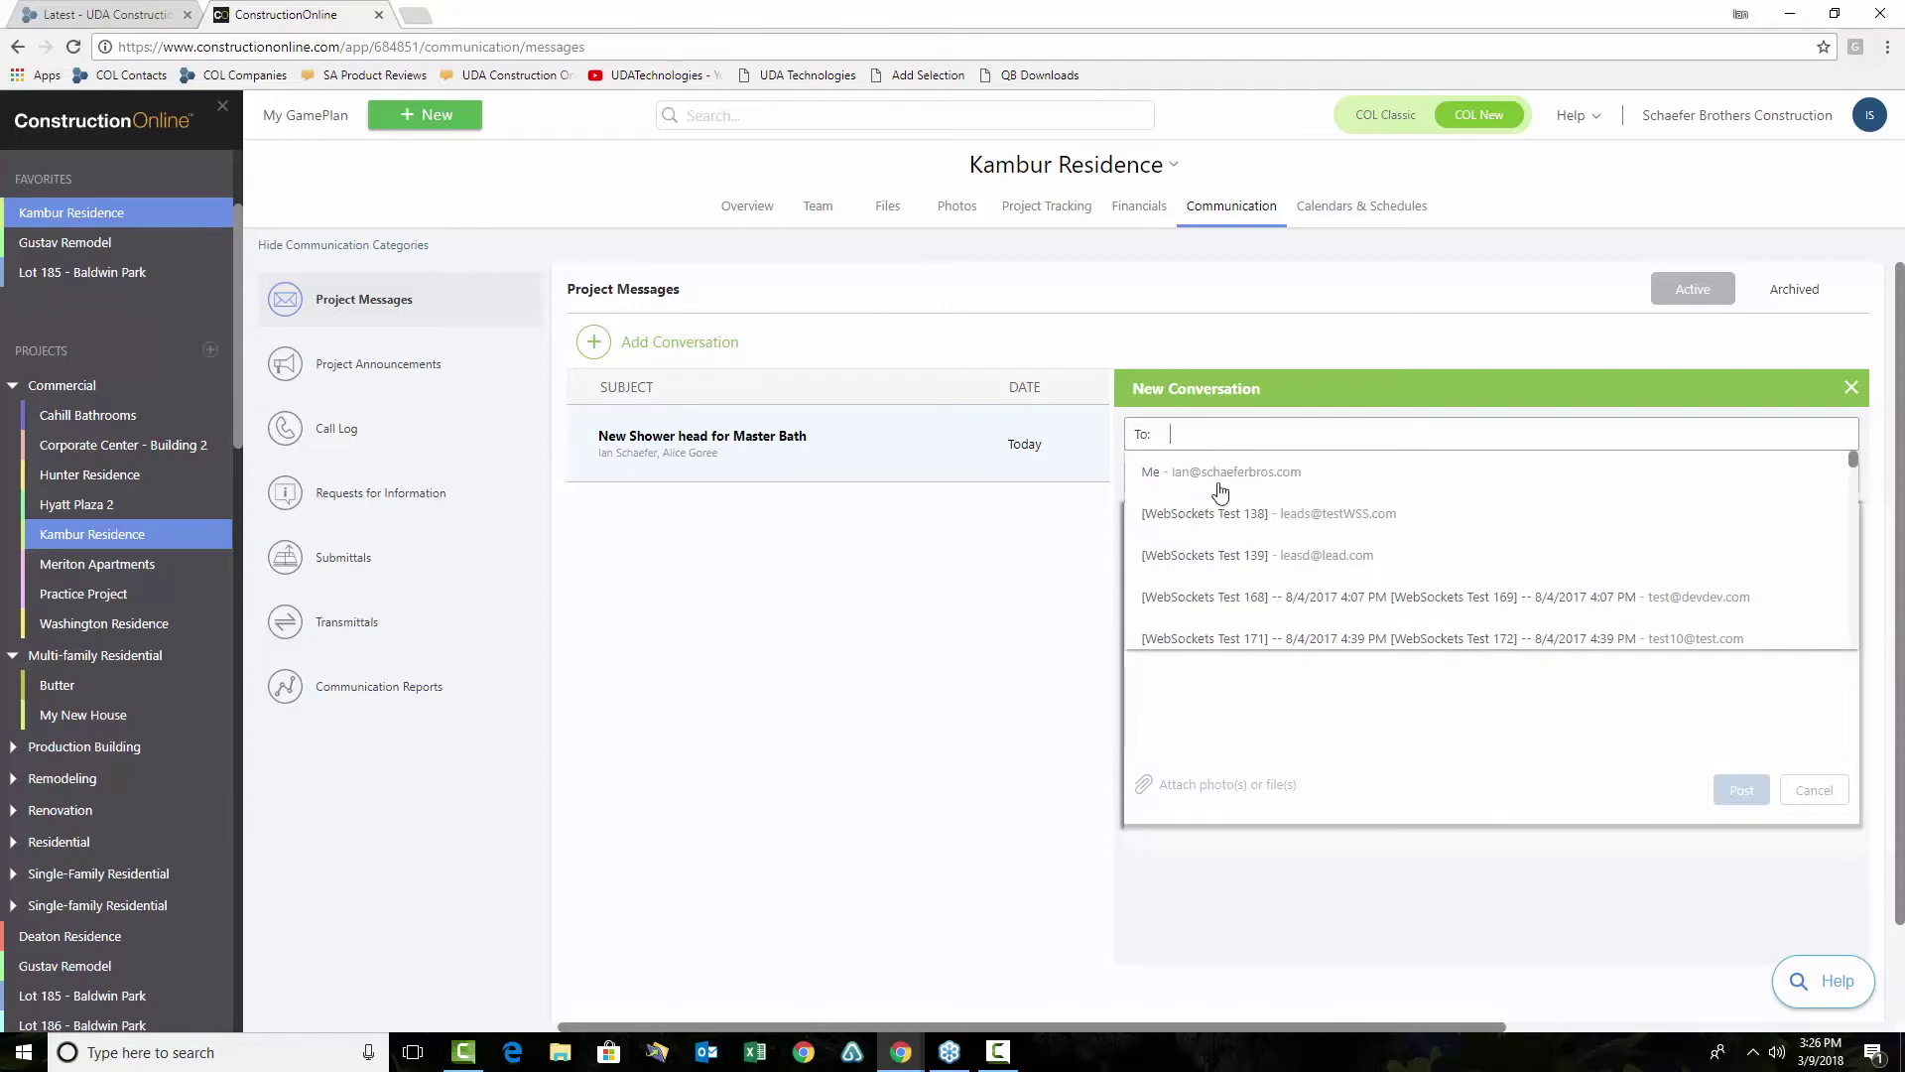
scroll(1236, 477, "down", 5)
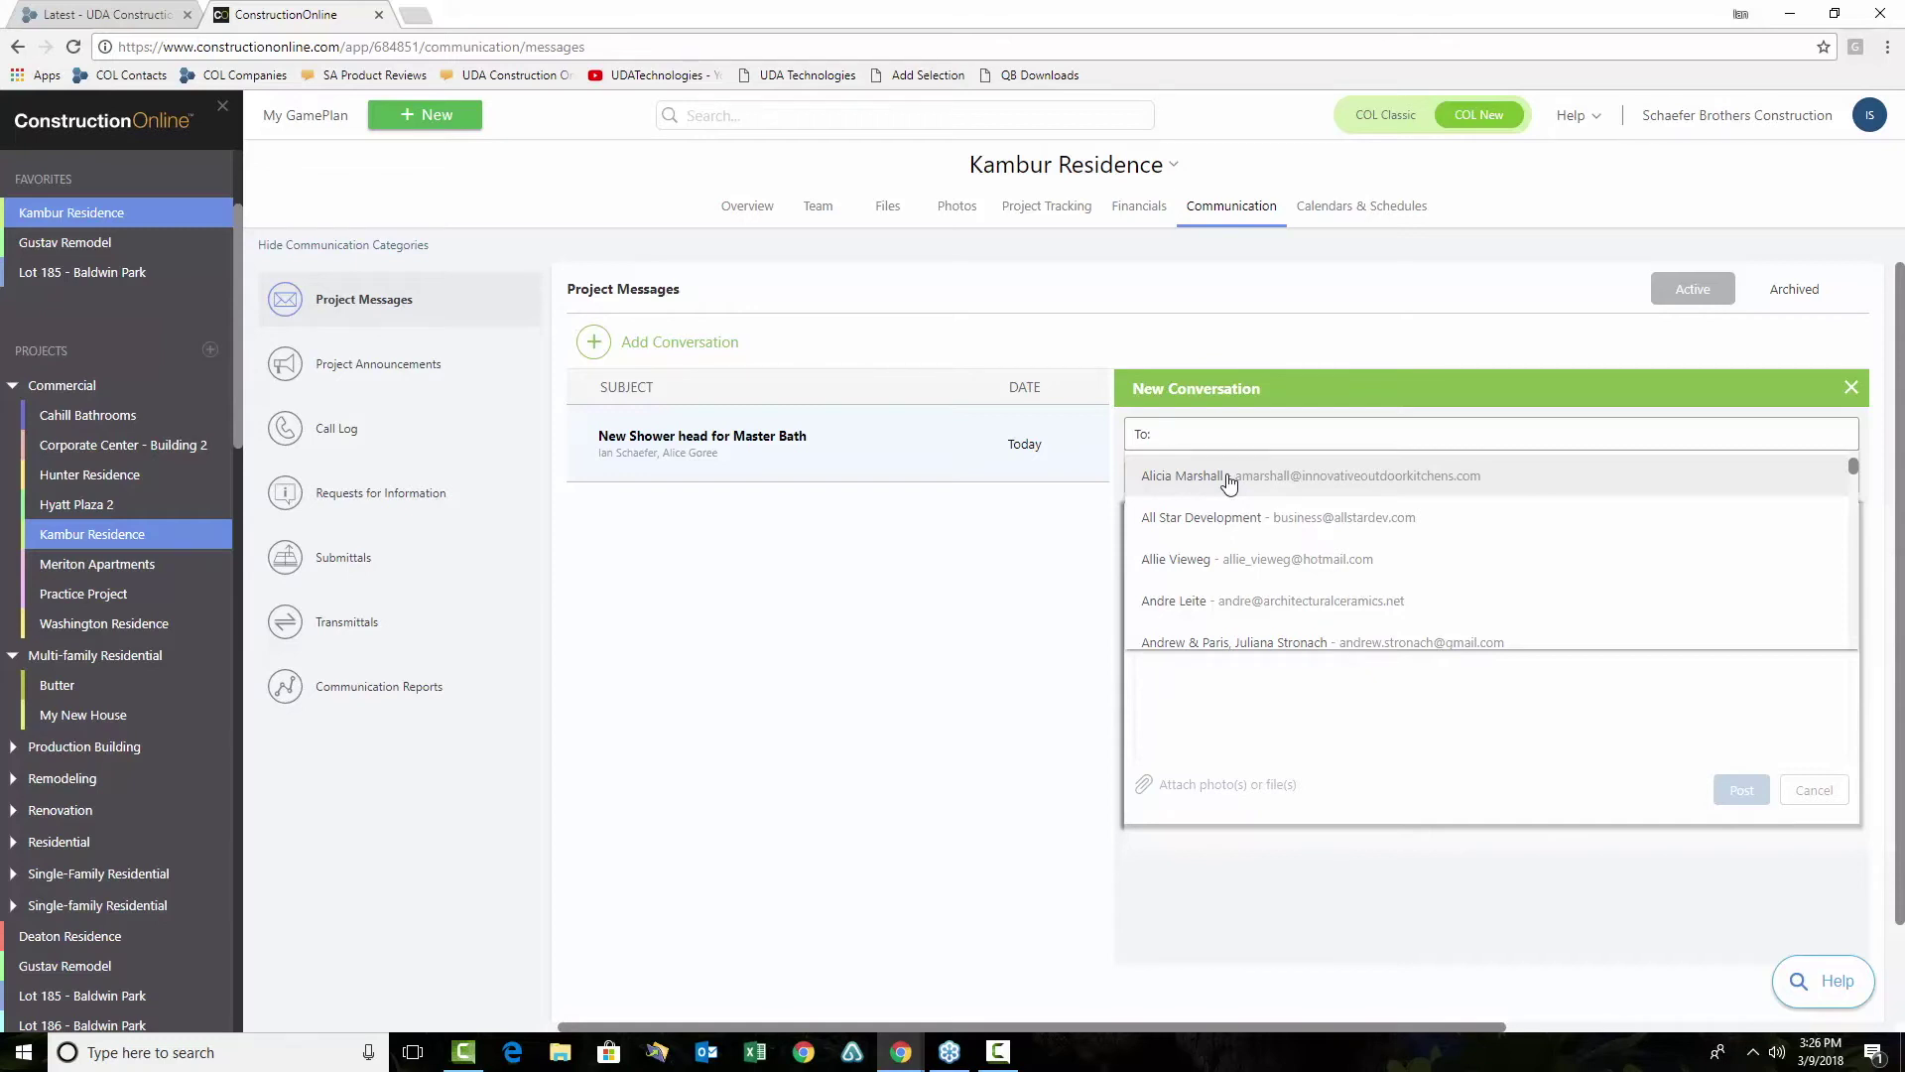
scroll(1230, 484, "down", 5)
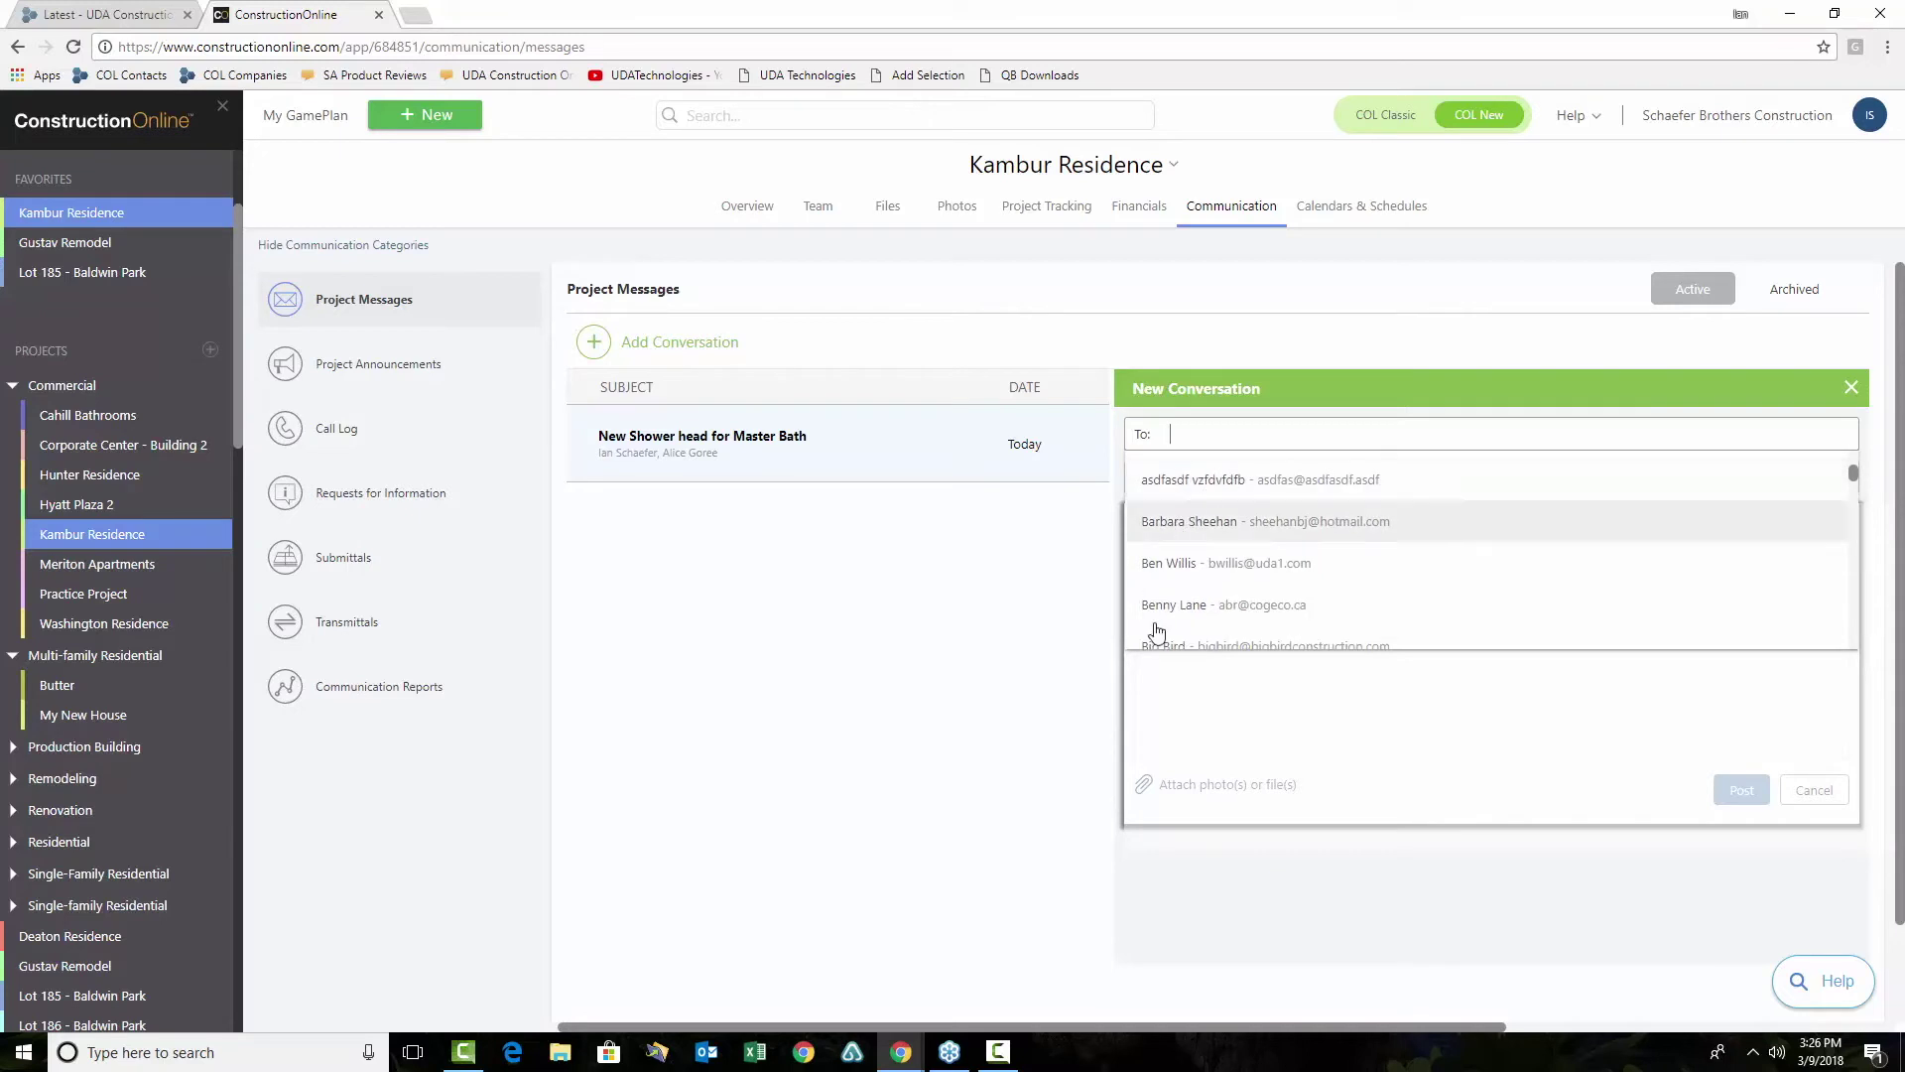
left_click(1181, 562)
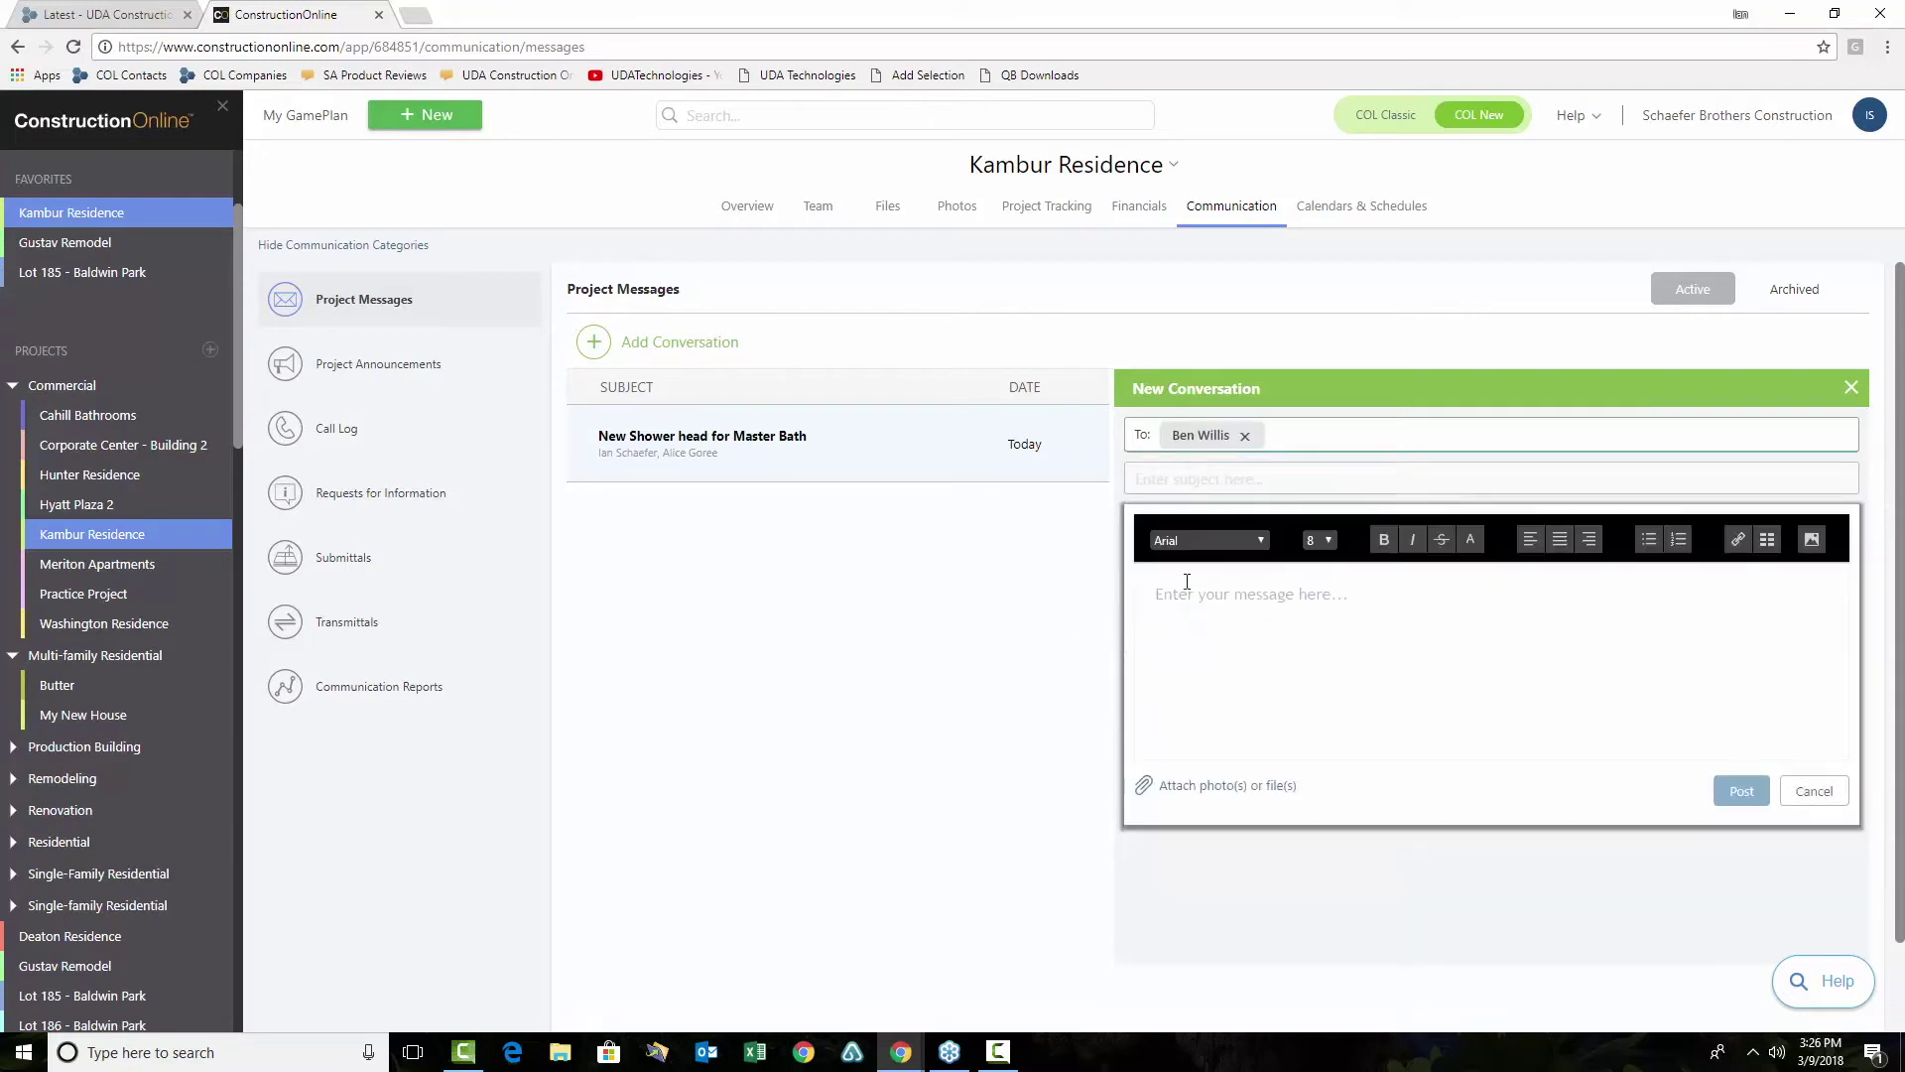
left_click(1221, 479)
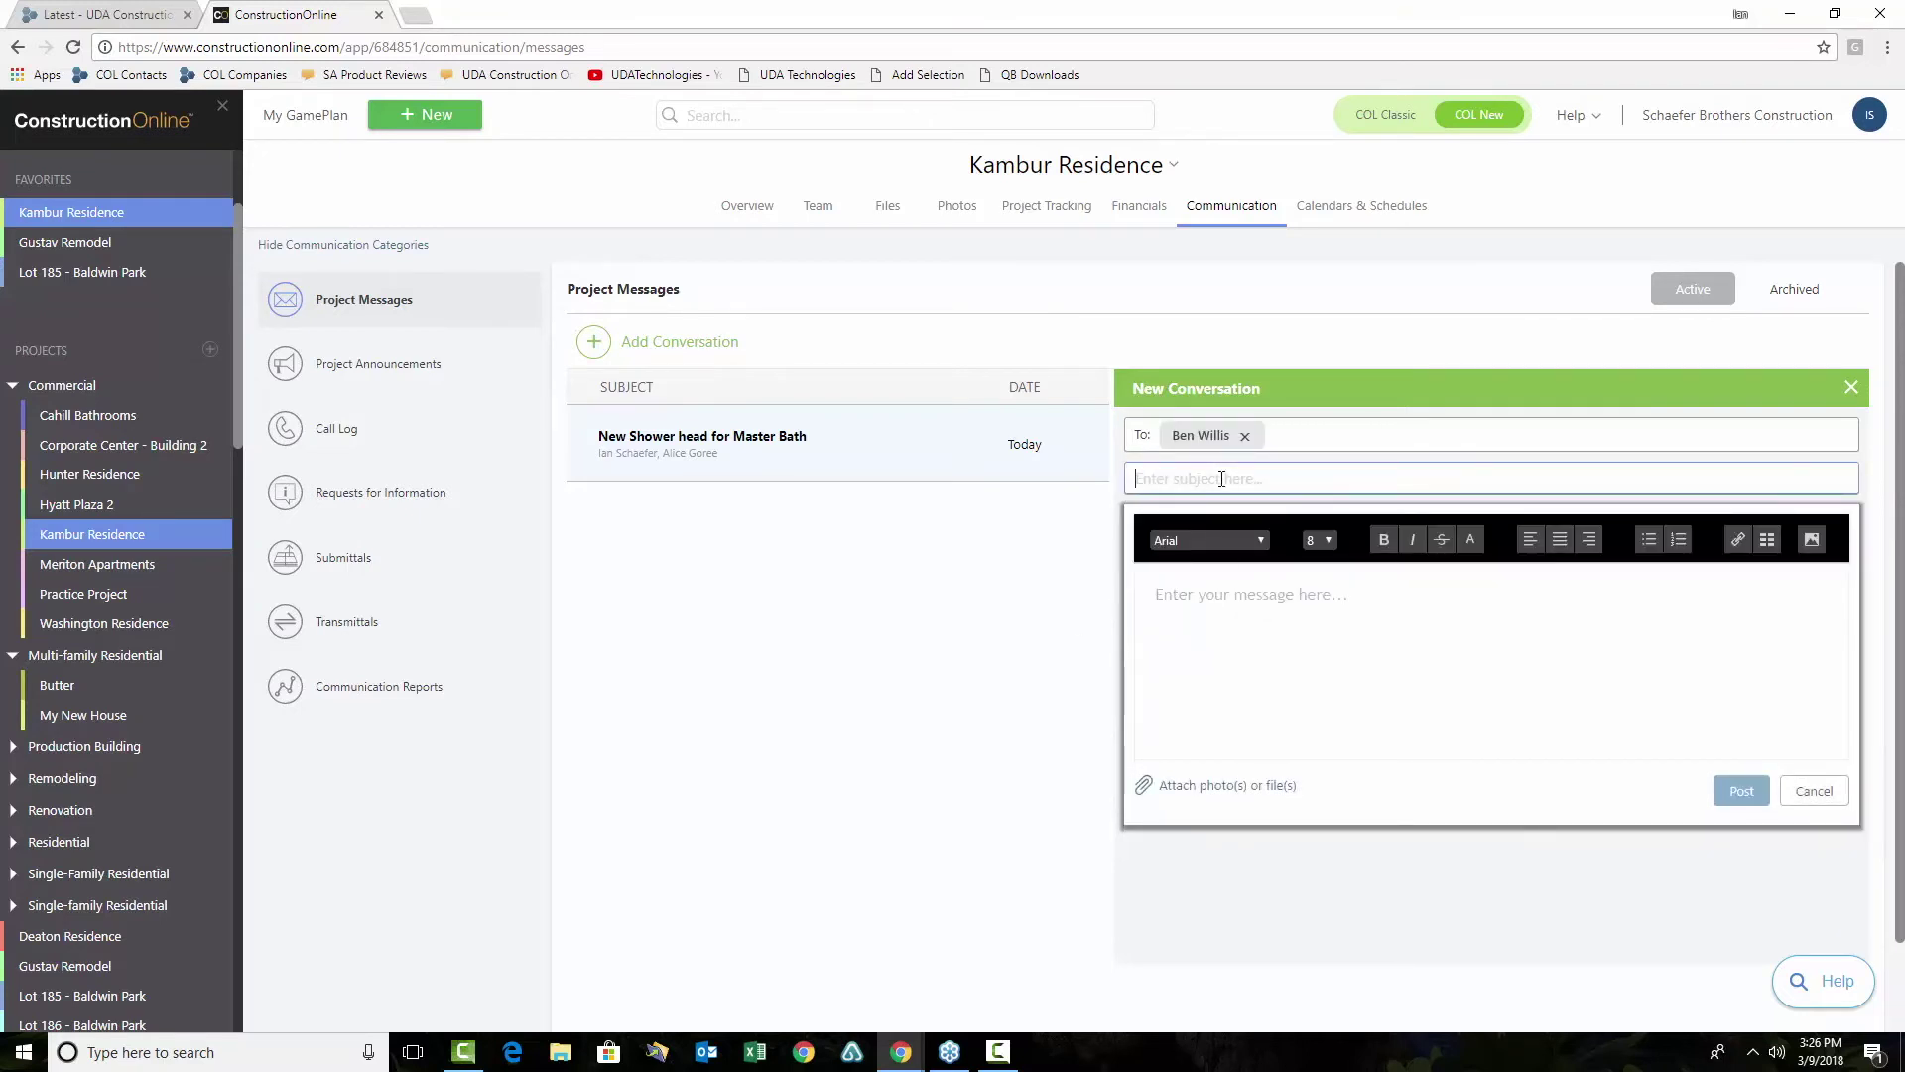
left_click(1289, 625)
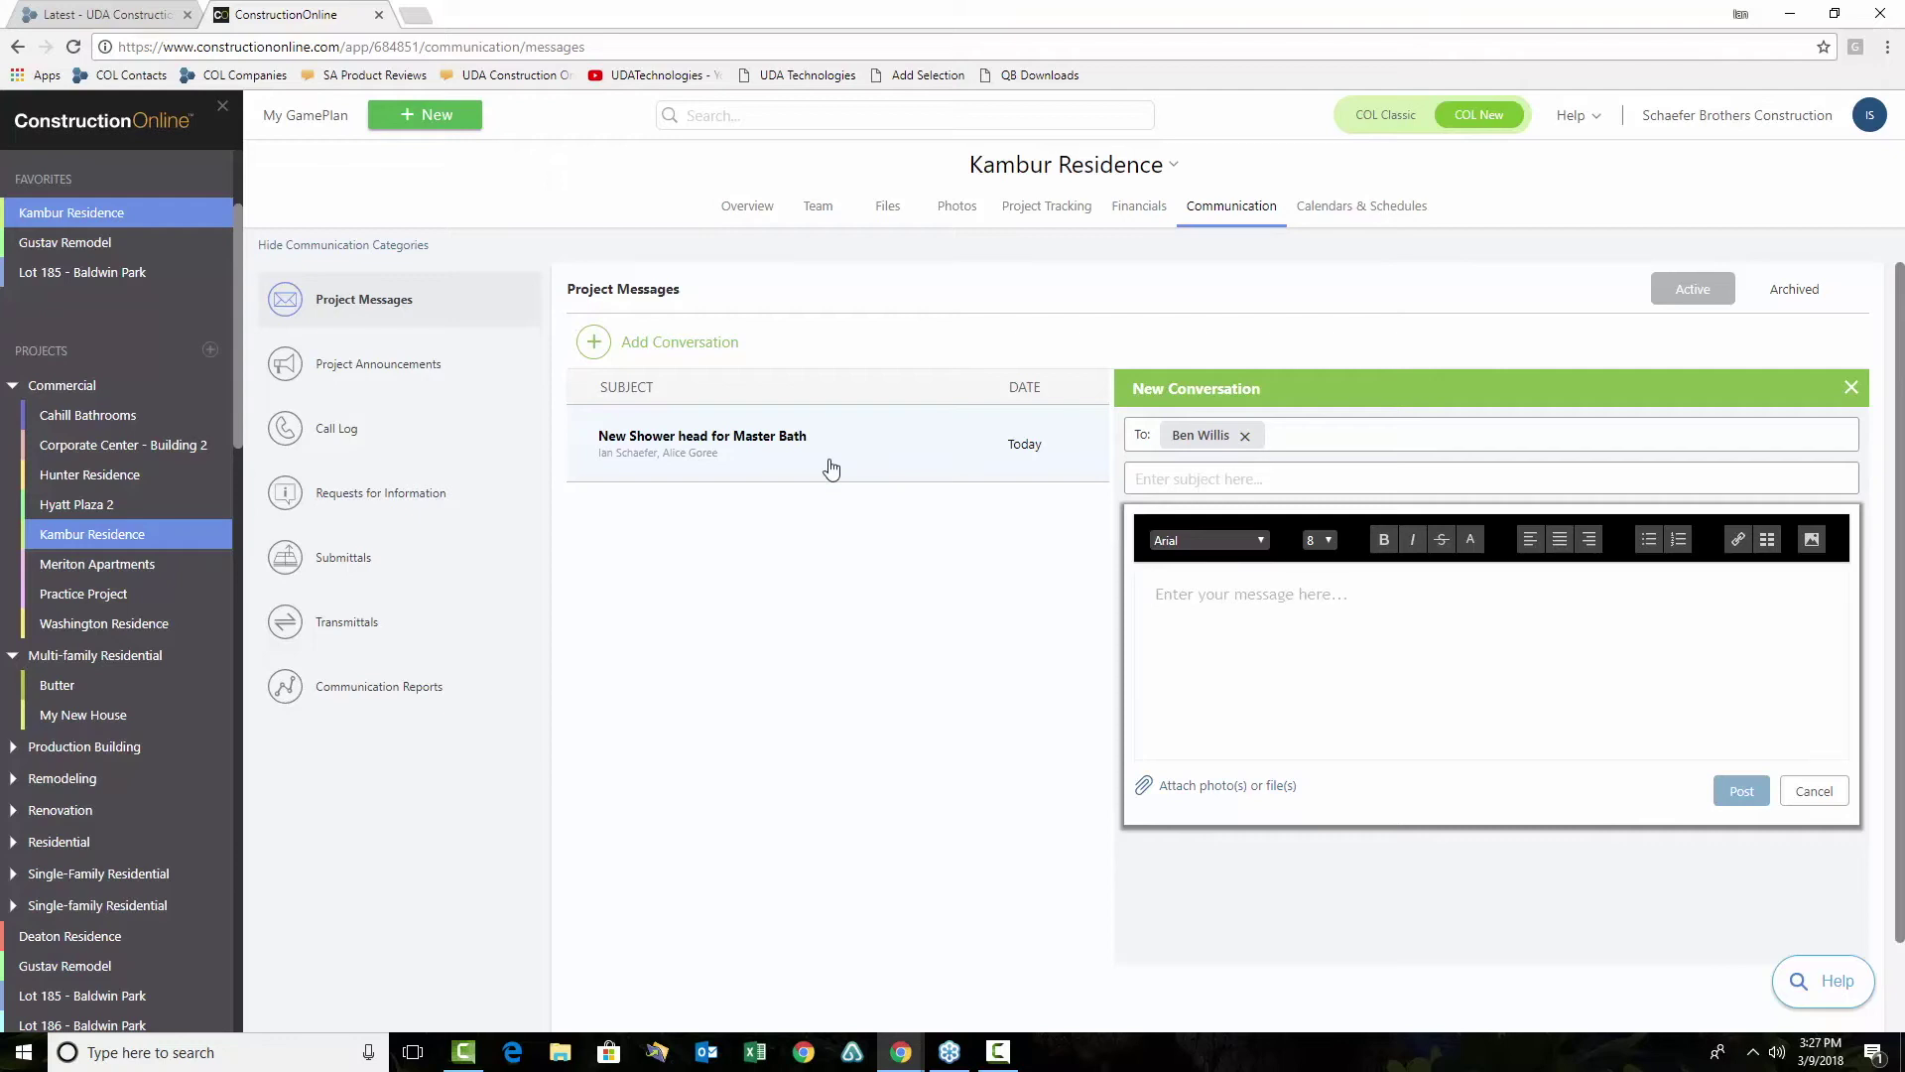
left_click(1808, 804)
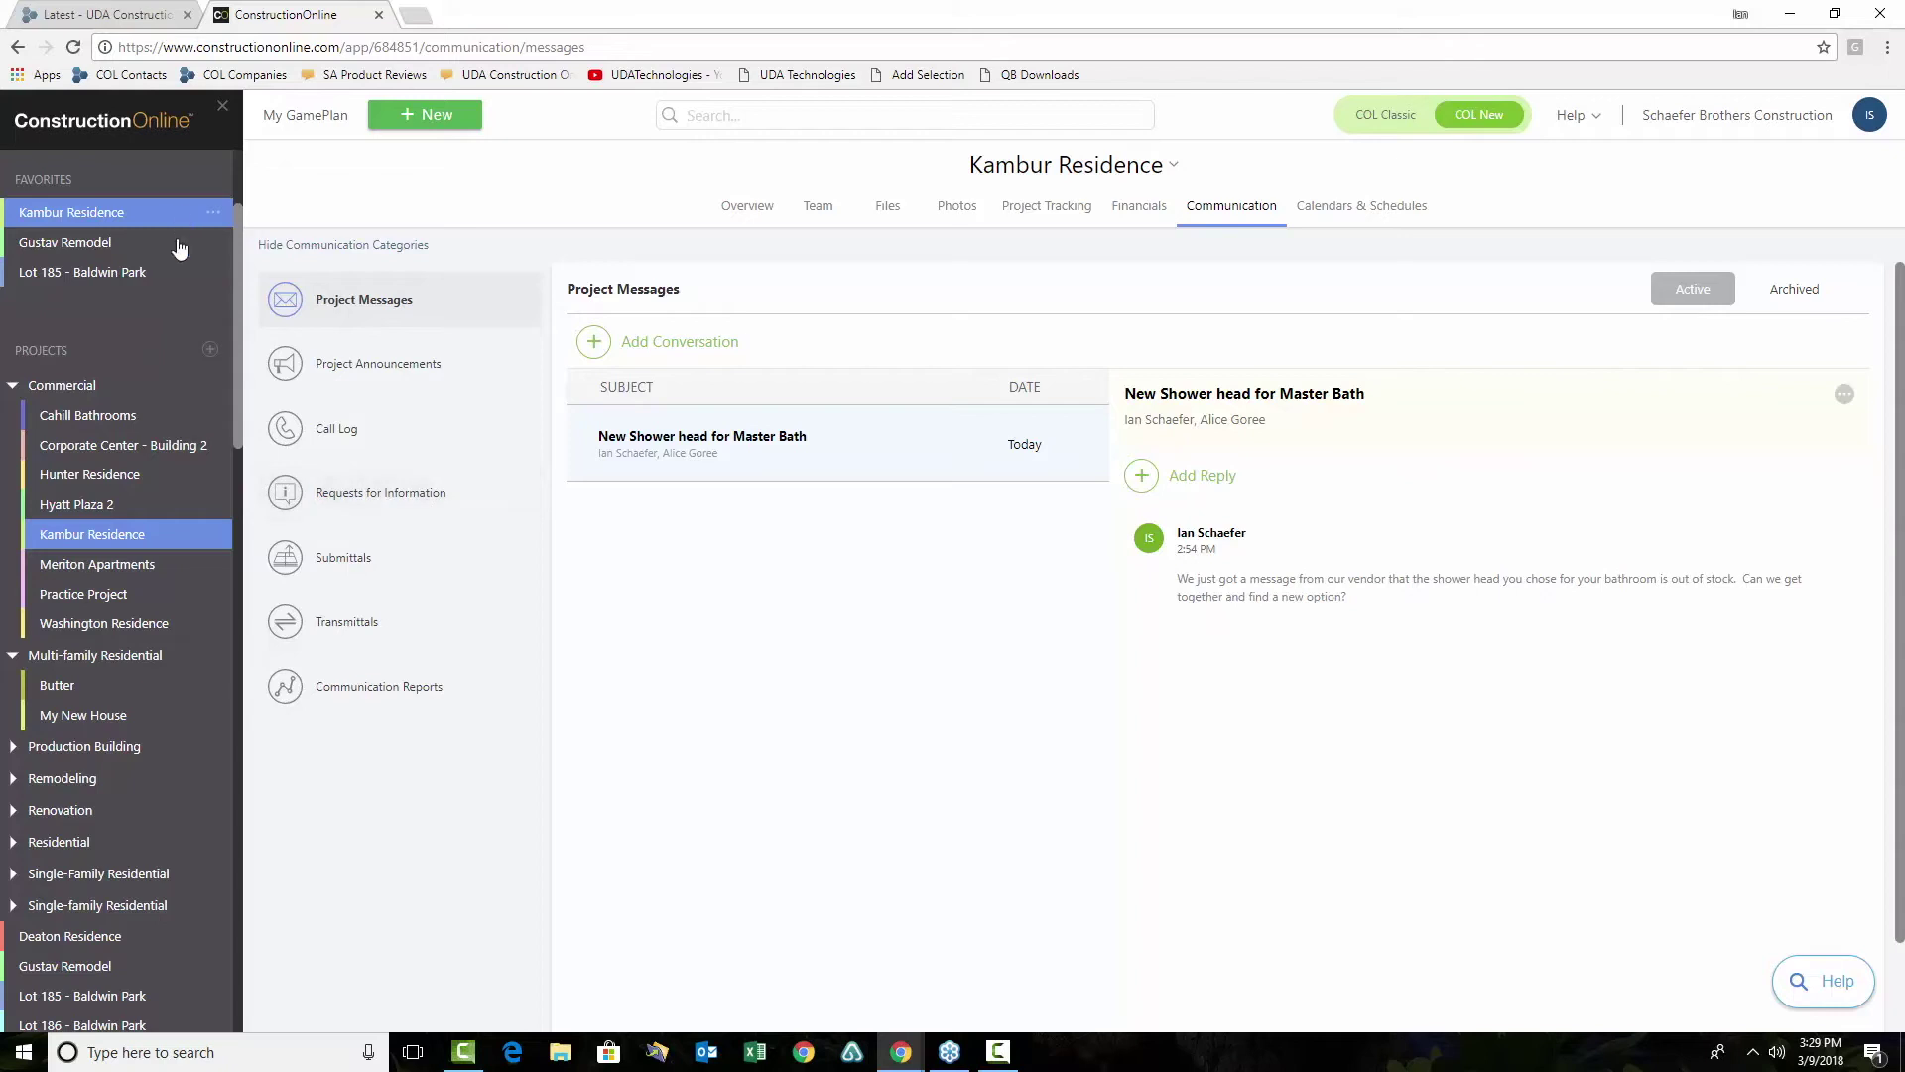
Go back to the Kambur Residence's daily logging in project tracking
scroll(143, 353, "up", 2)
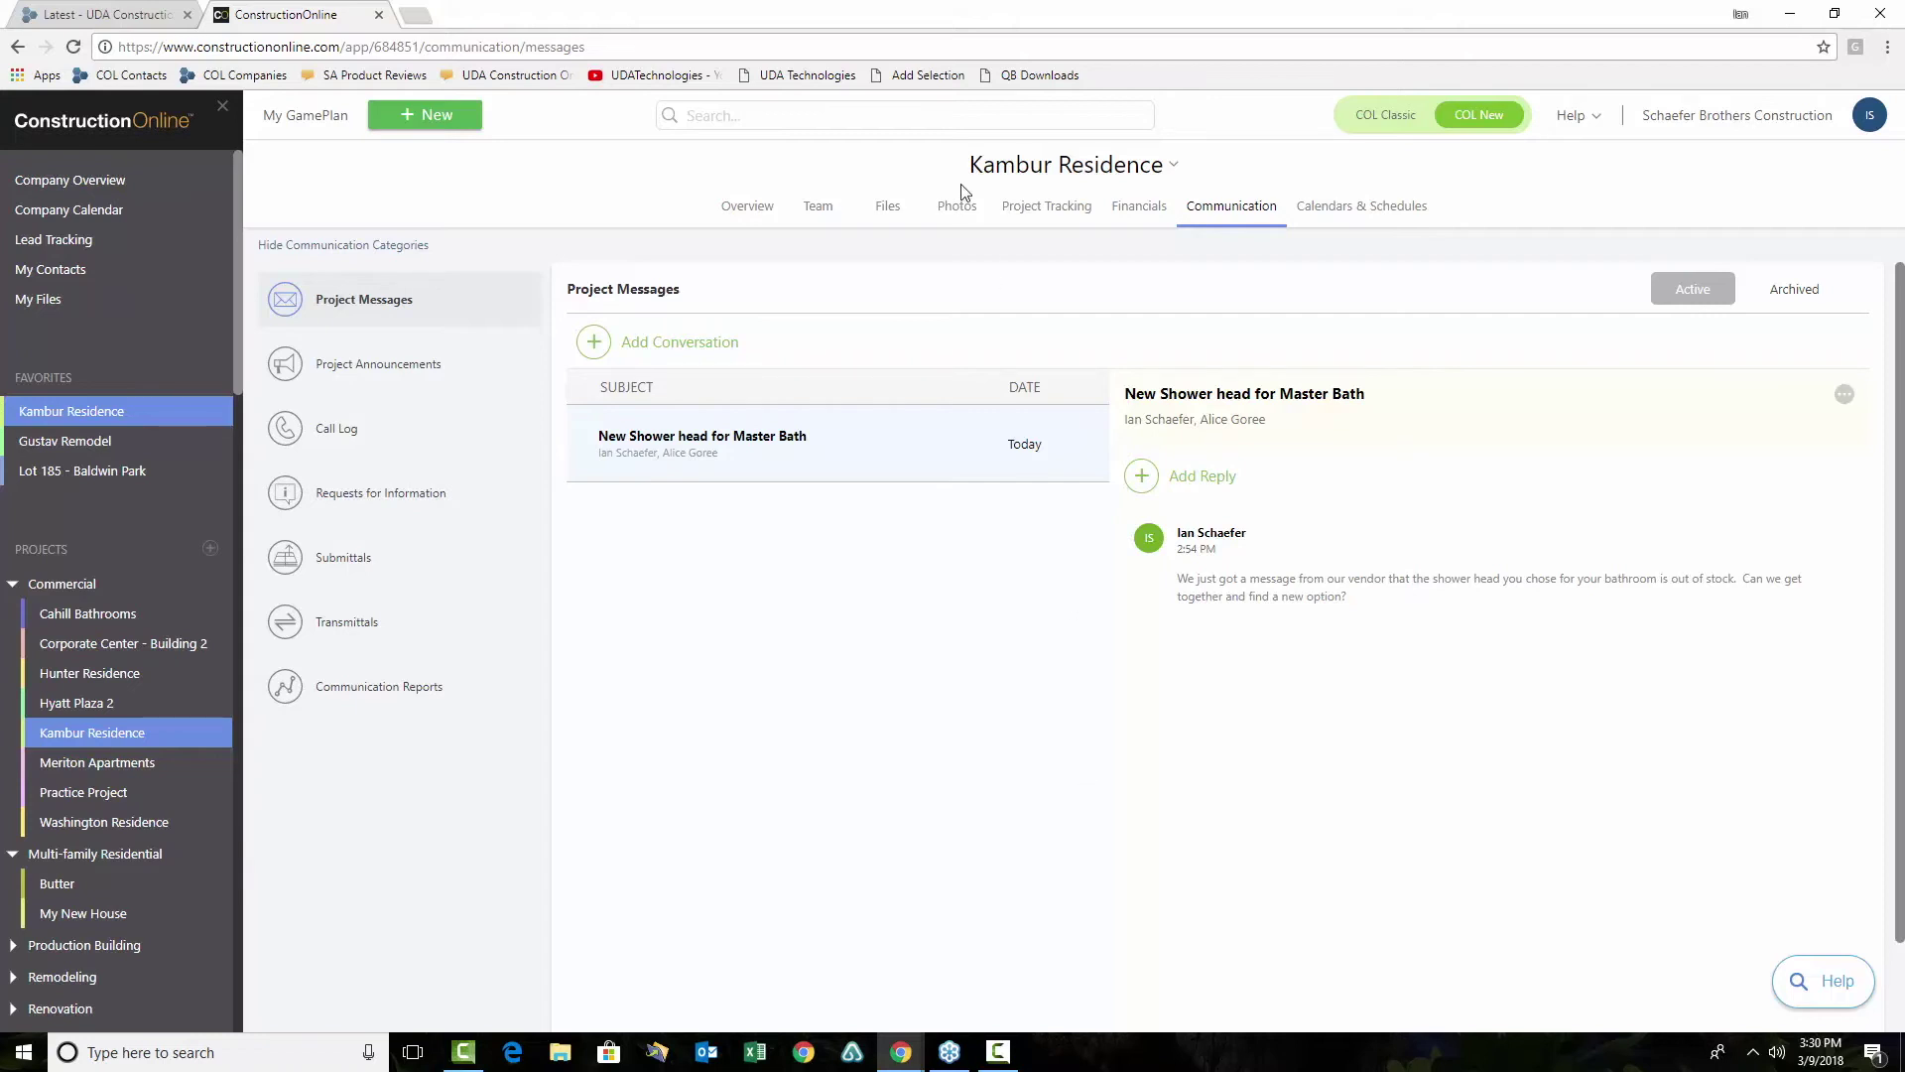
left_click(831, 122)
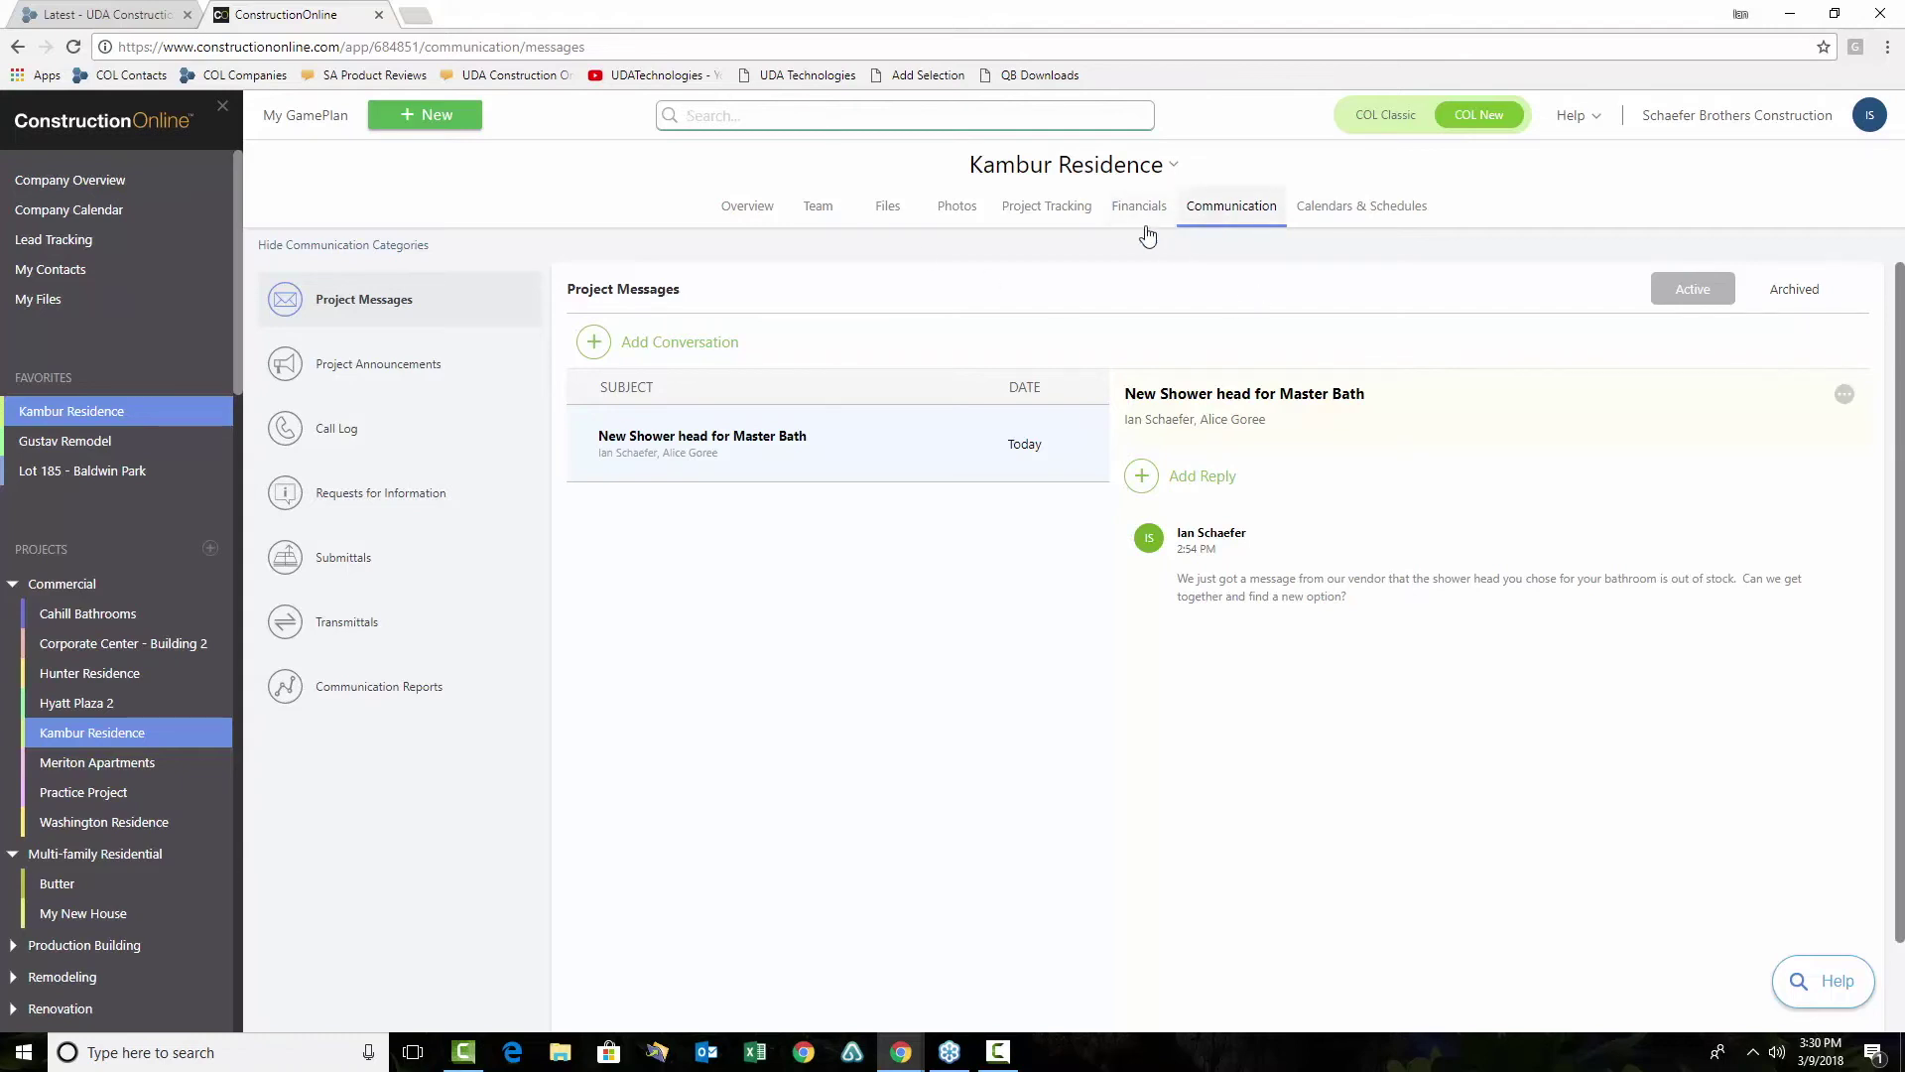
left_click(1025, 226)
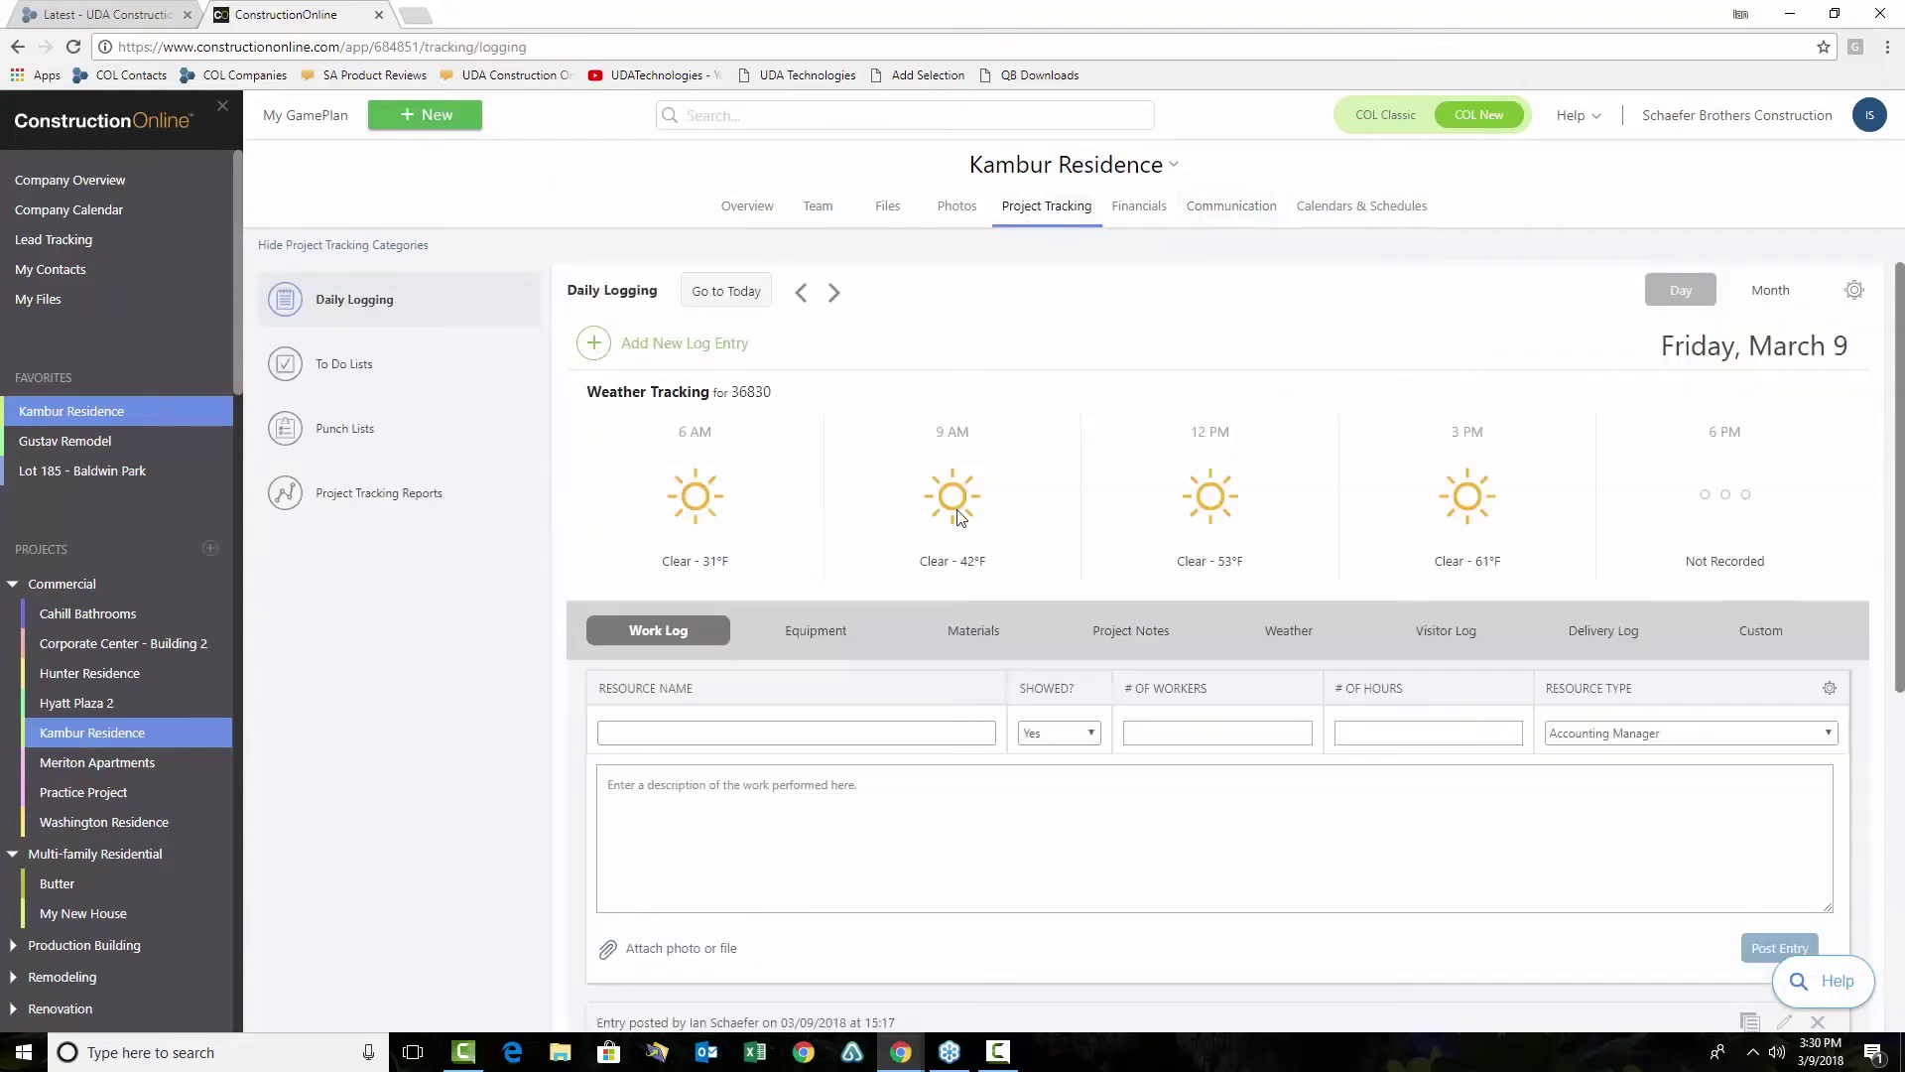
Return to the project messages and view the options for the "New Shower head for Master Bath" conversation
left_click(1241, 217)
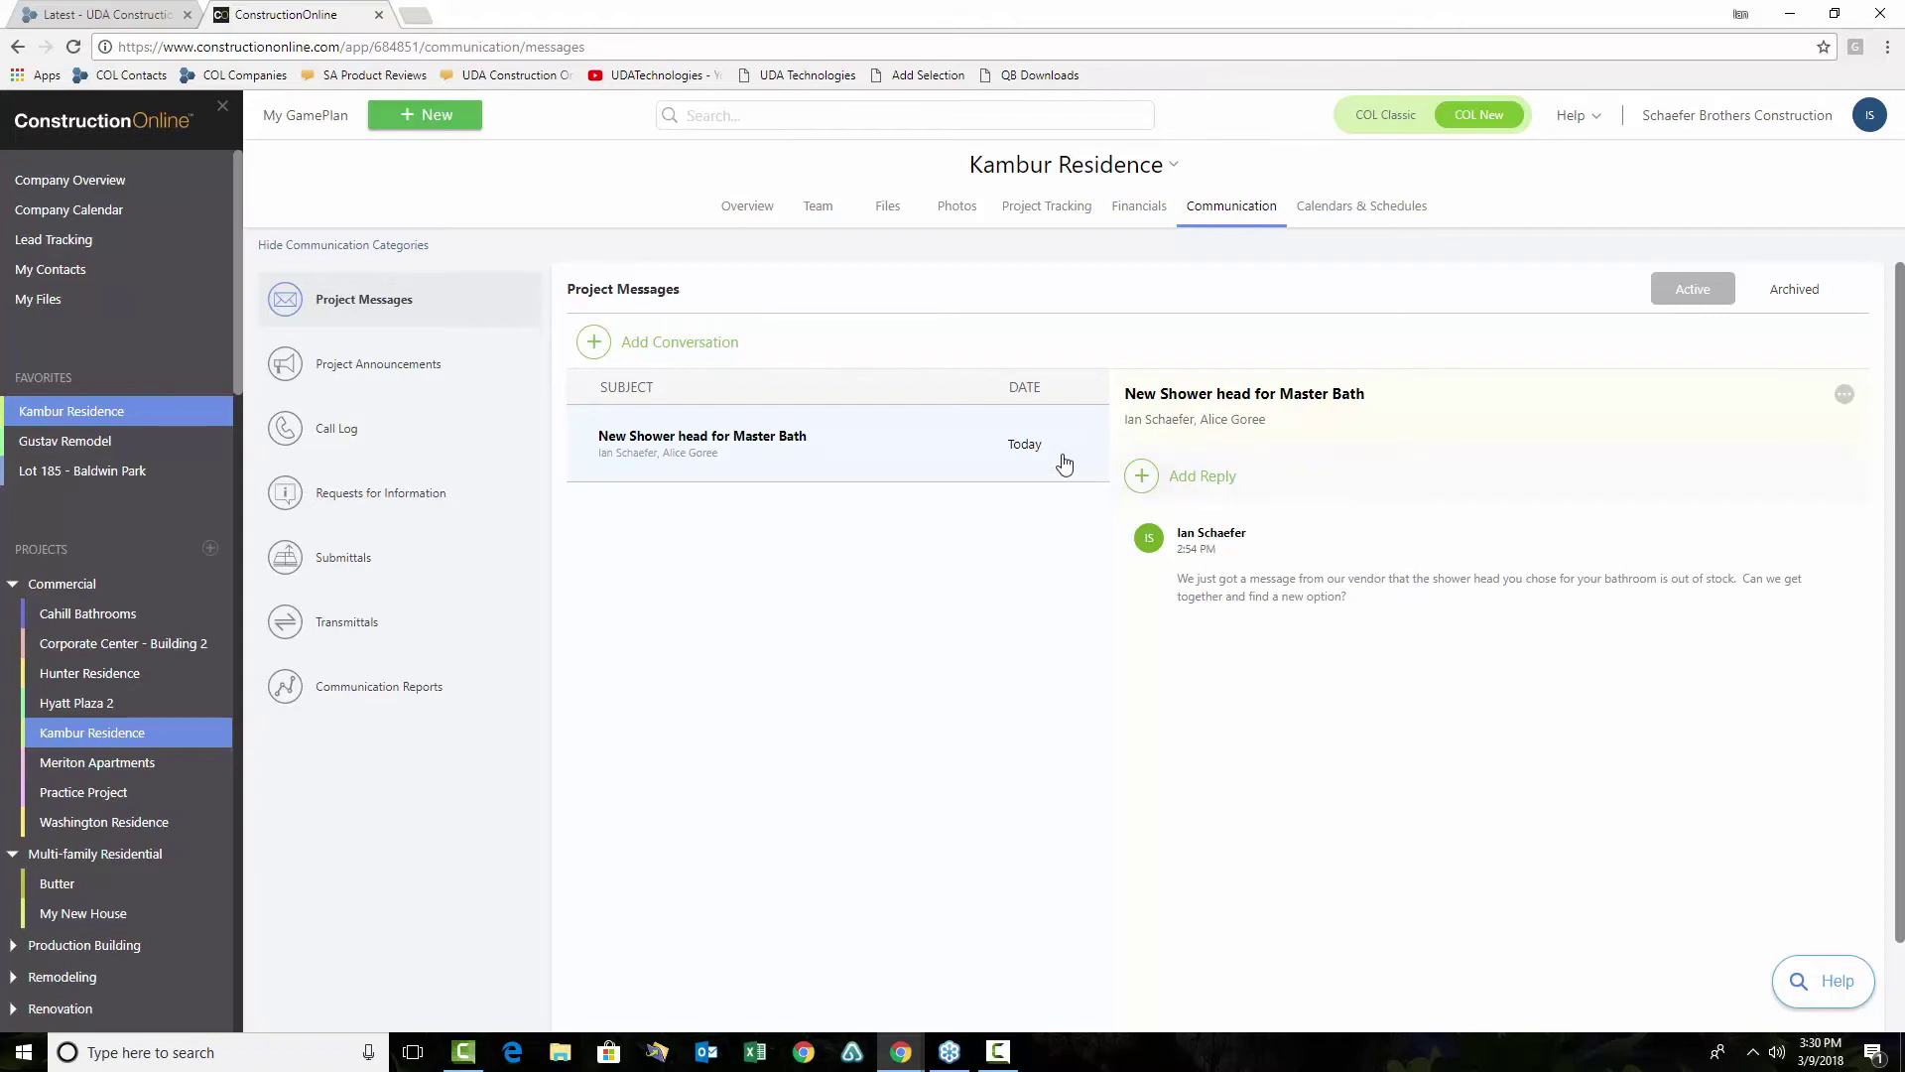
right_click(809, 456)
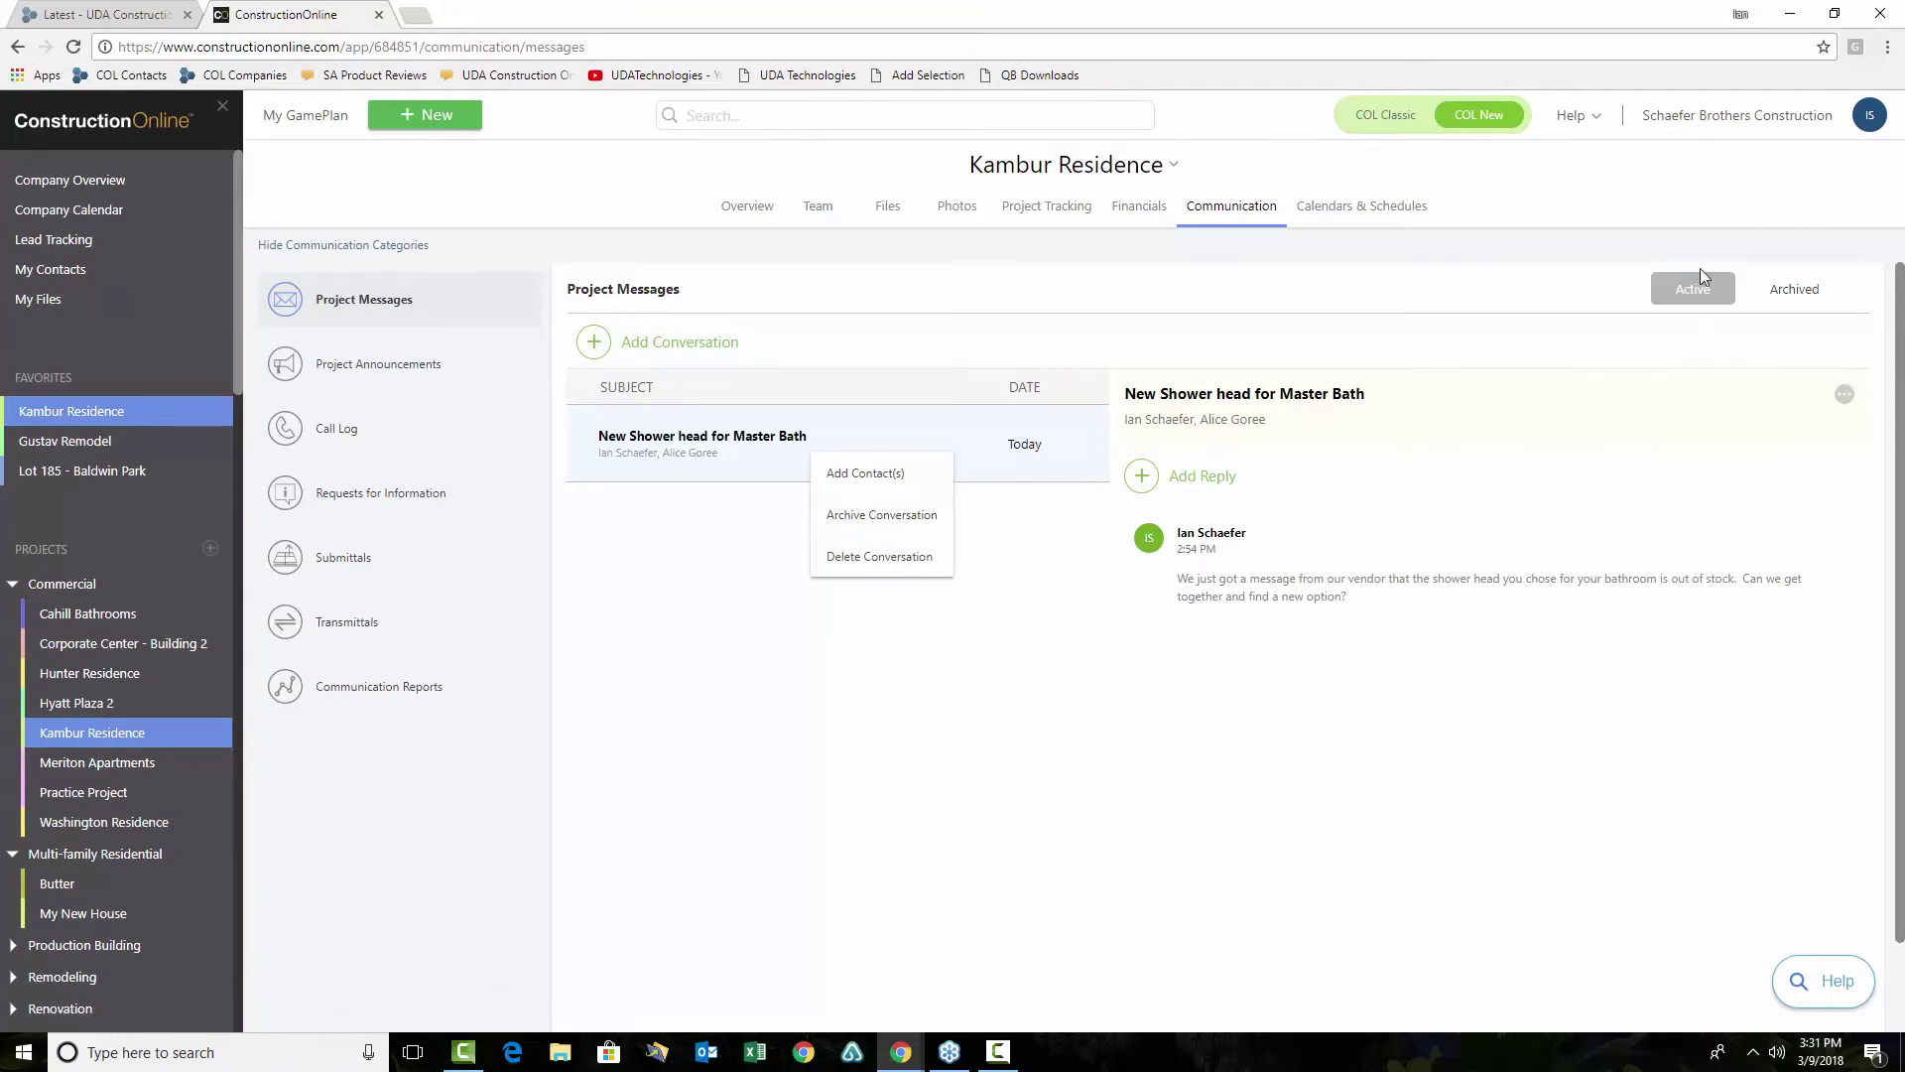
left_click(907, 769)
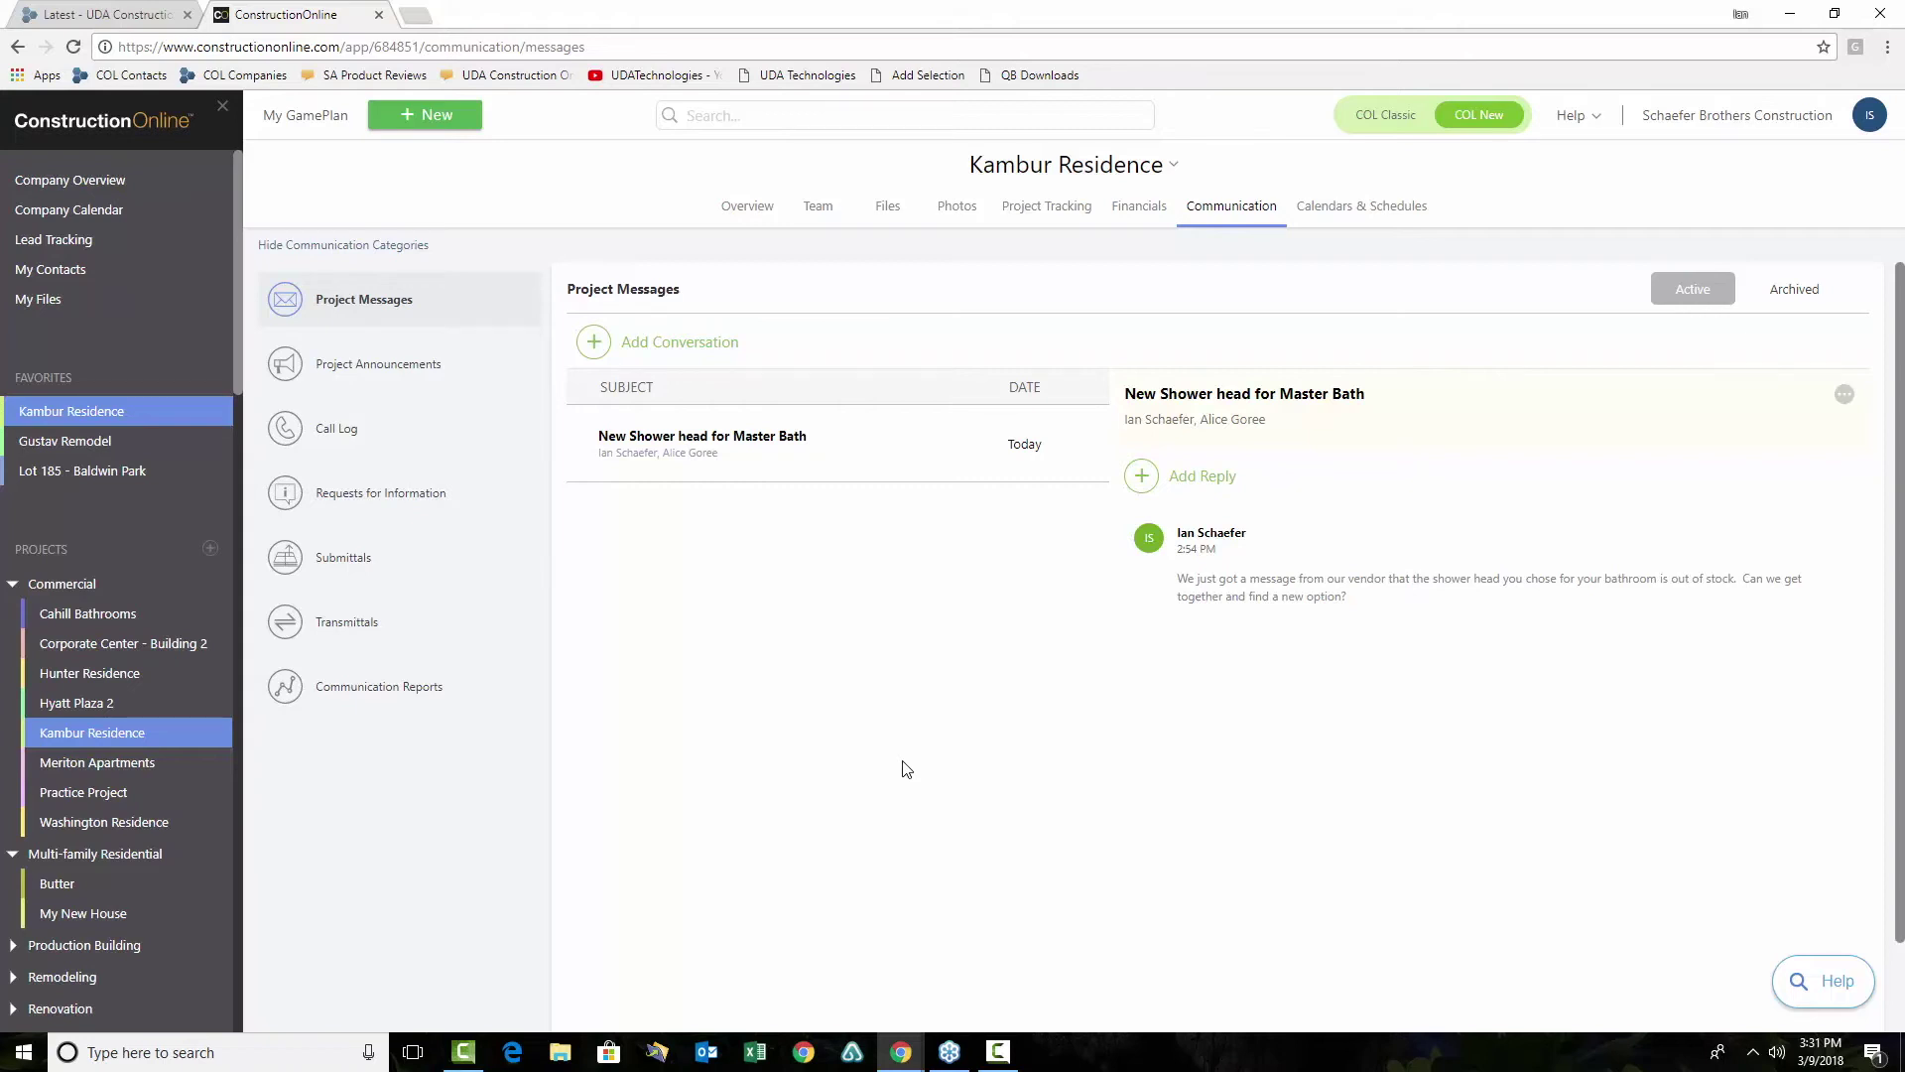
Go to the project announcements and start a new announcement with the subject "Additional Change Order paperwork"
left_click(338, 364)
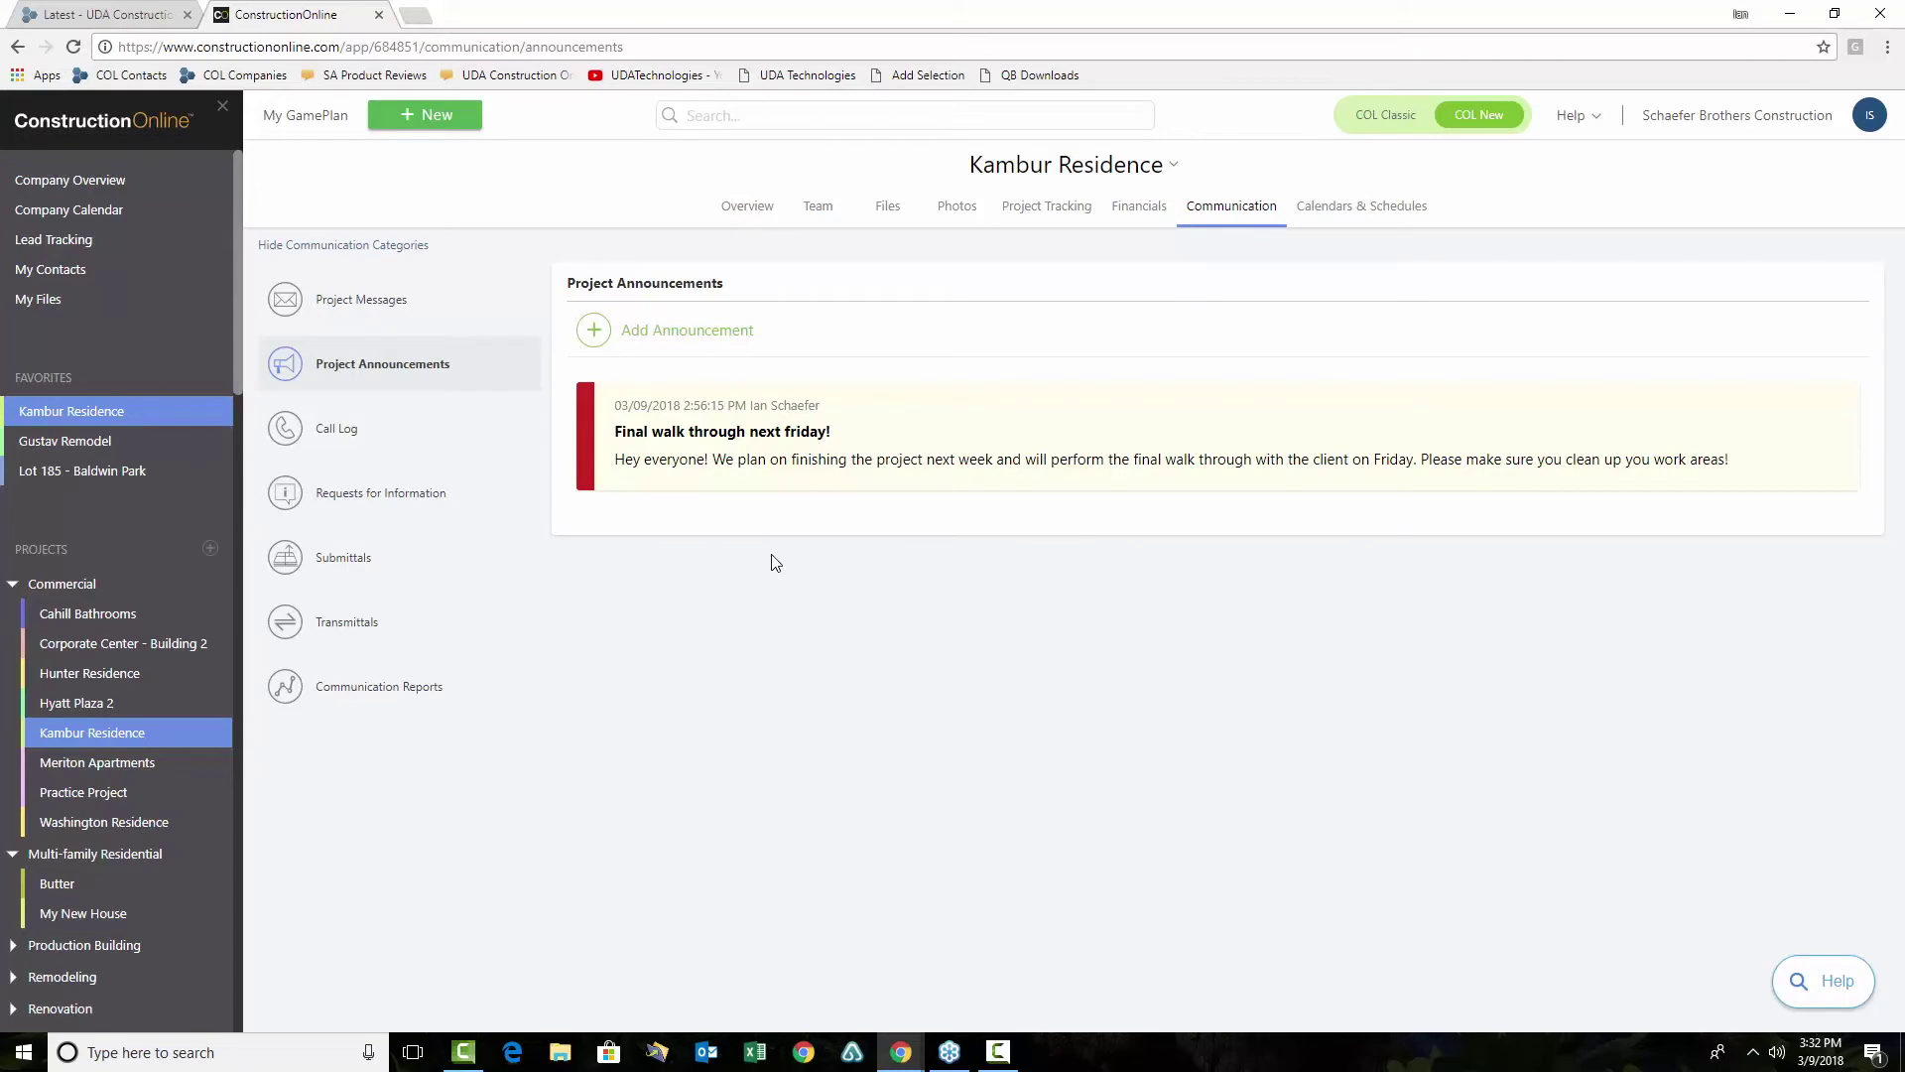
left_click(596, 332)
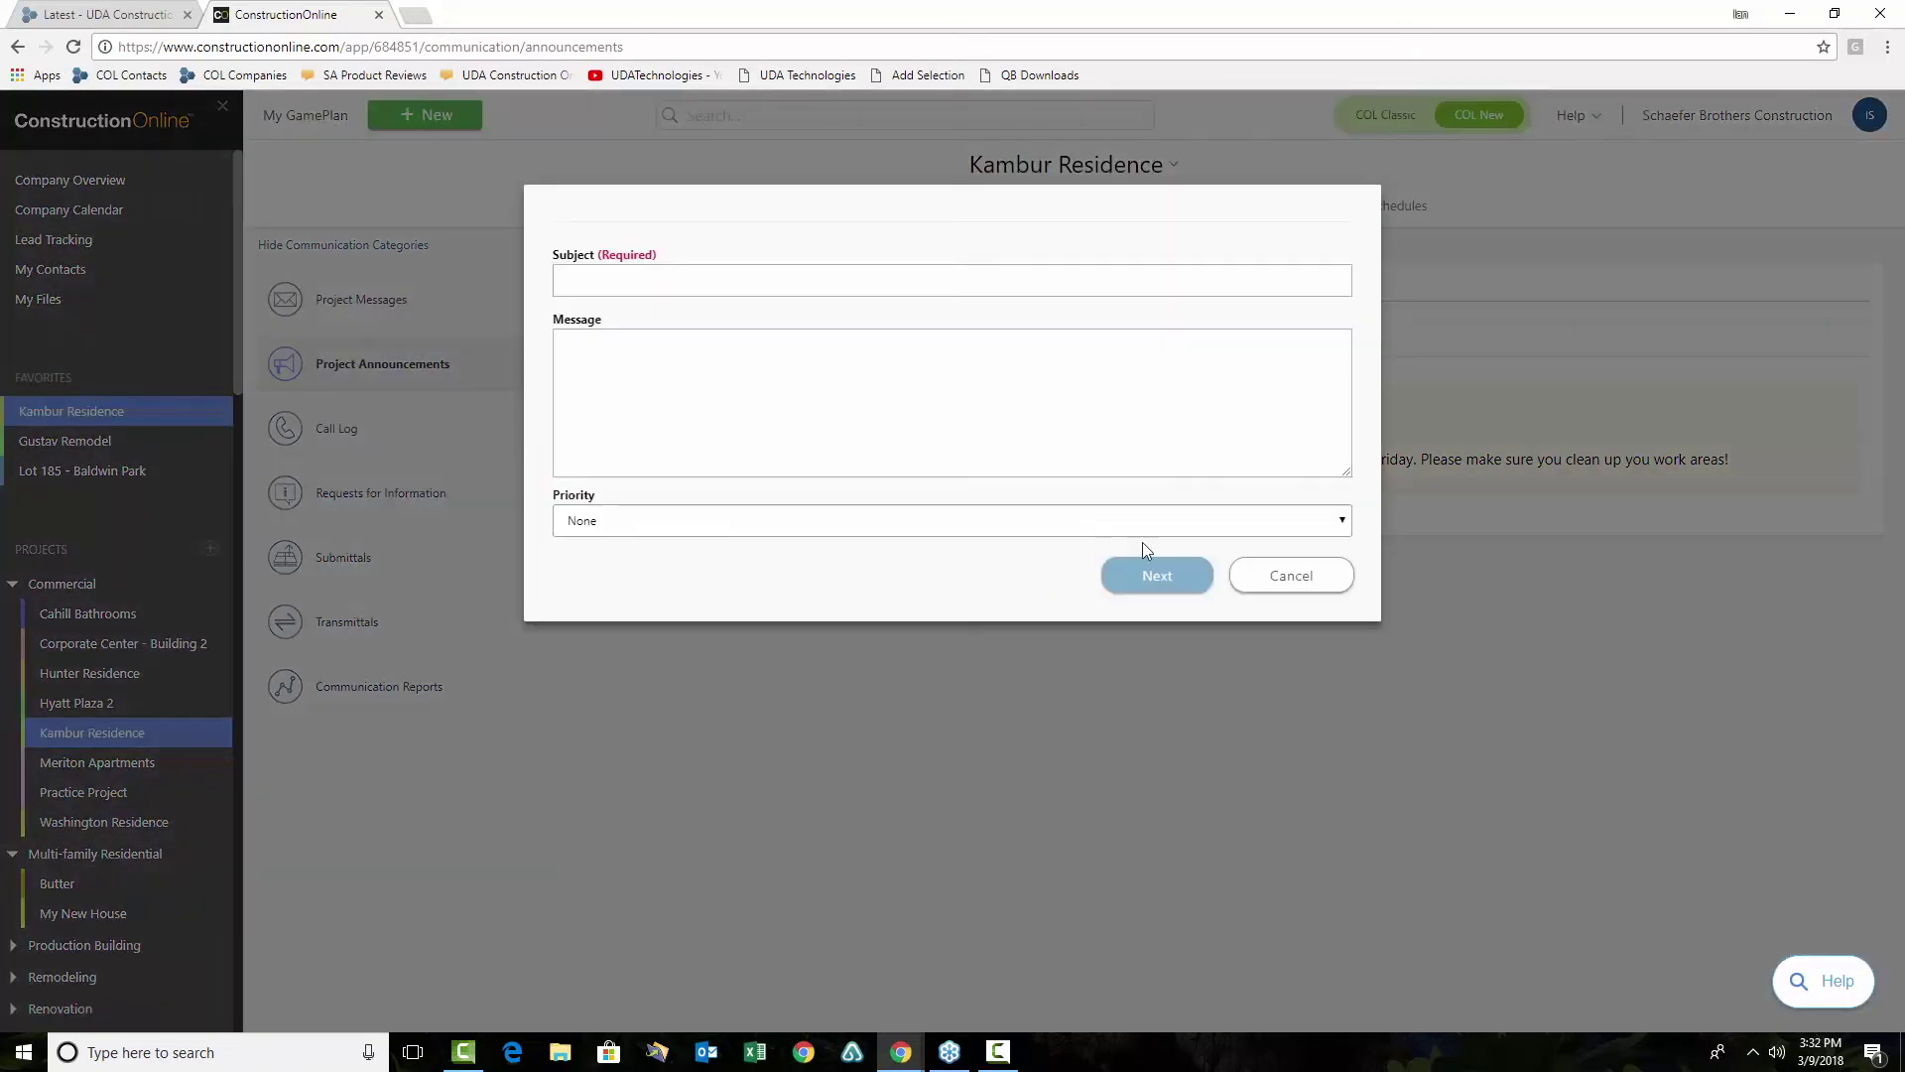
left_click(641, 282)
type("Additio")
key("BackSpace")
key("BackSpace")
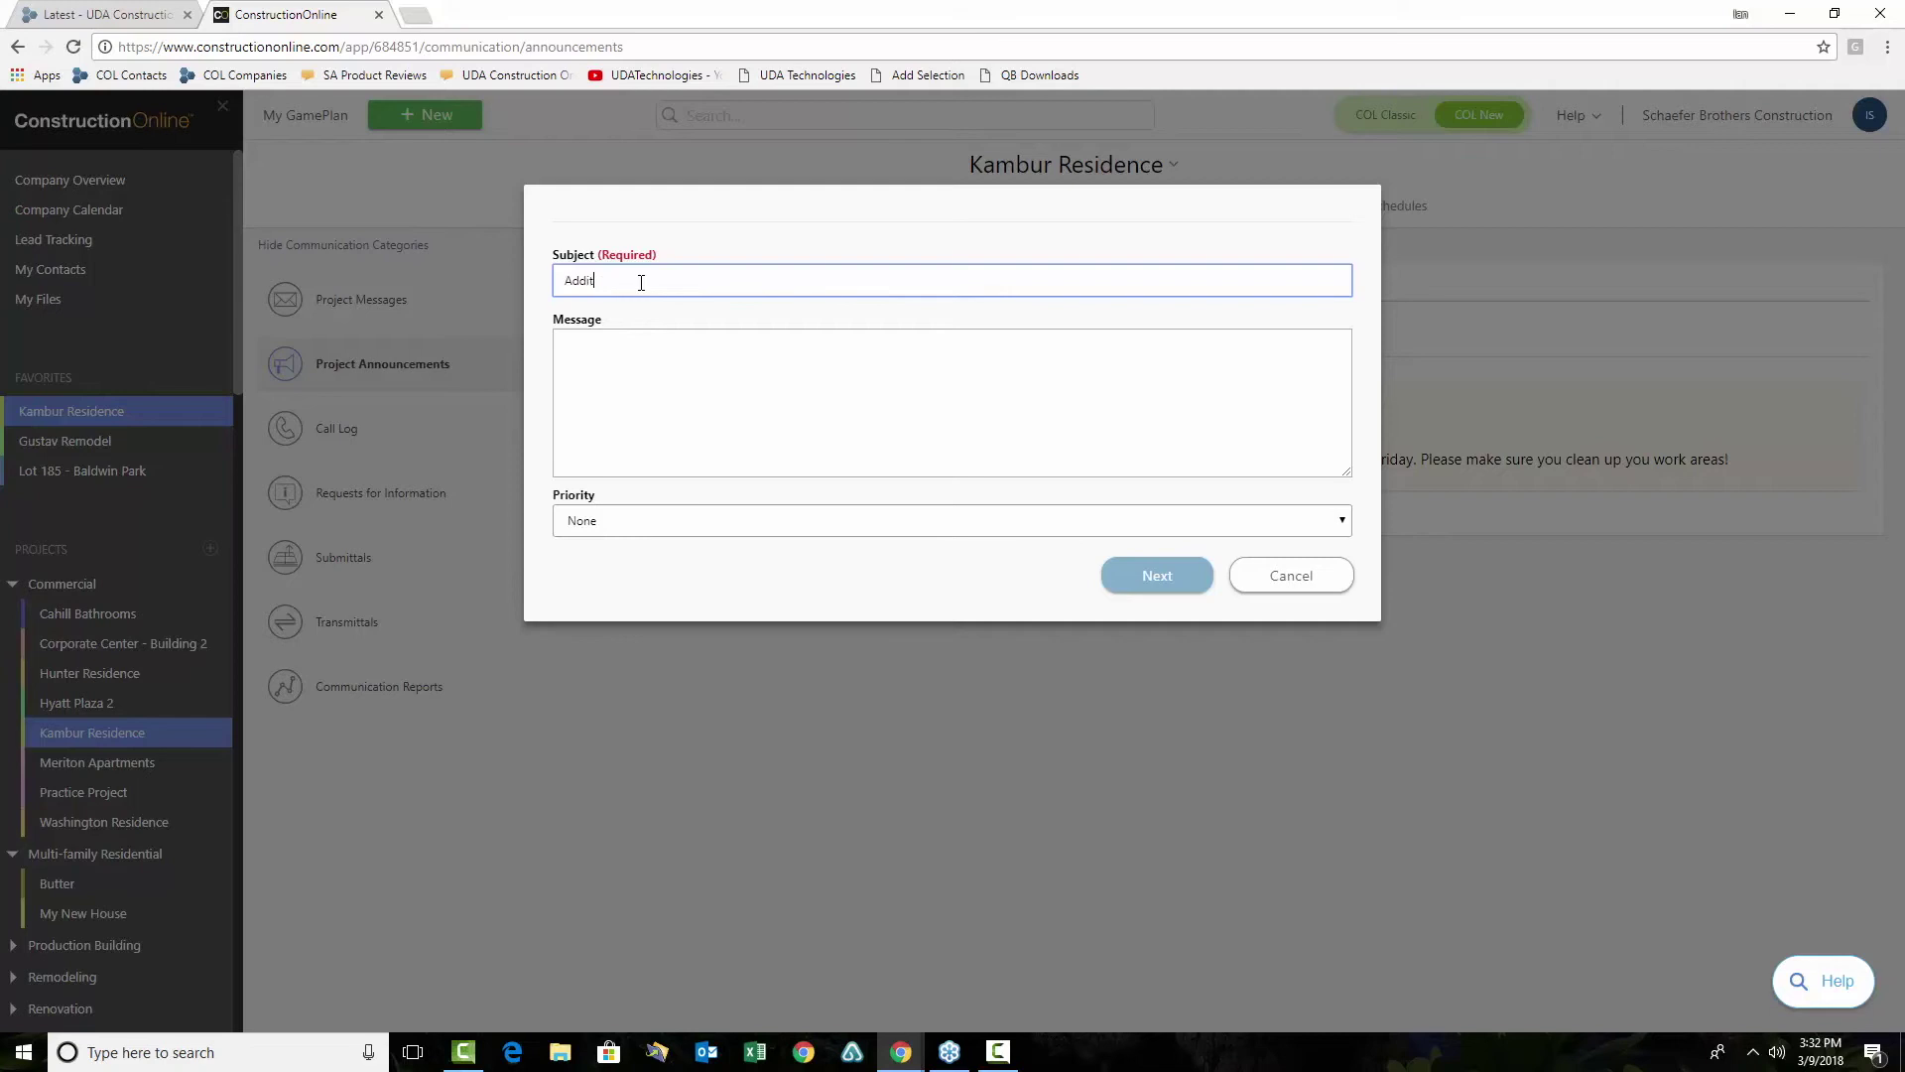
type("ional Change Order paperwork")
left_click(693, 350)
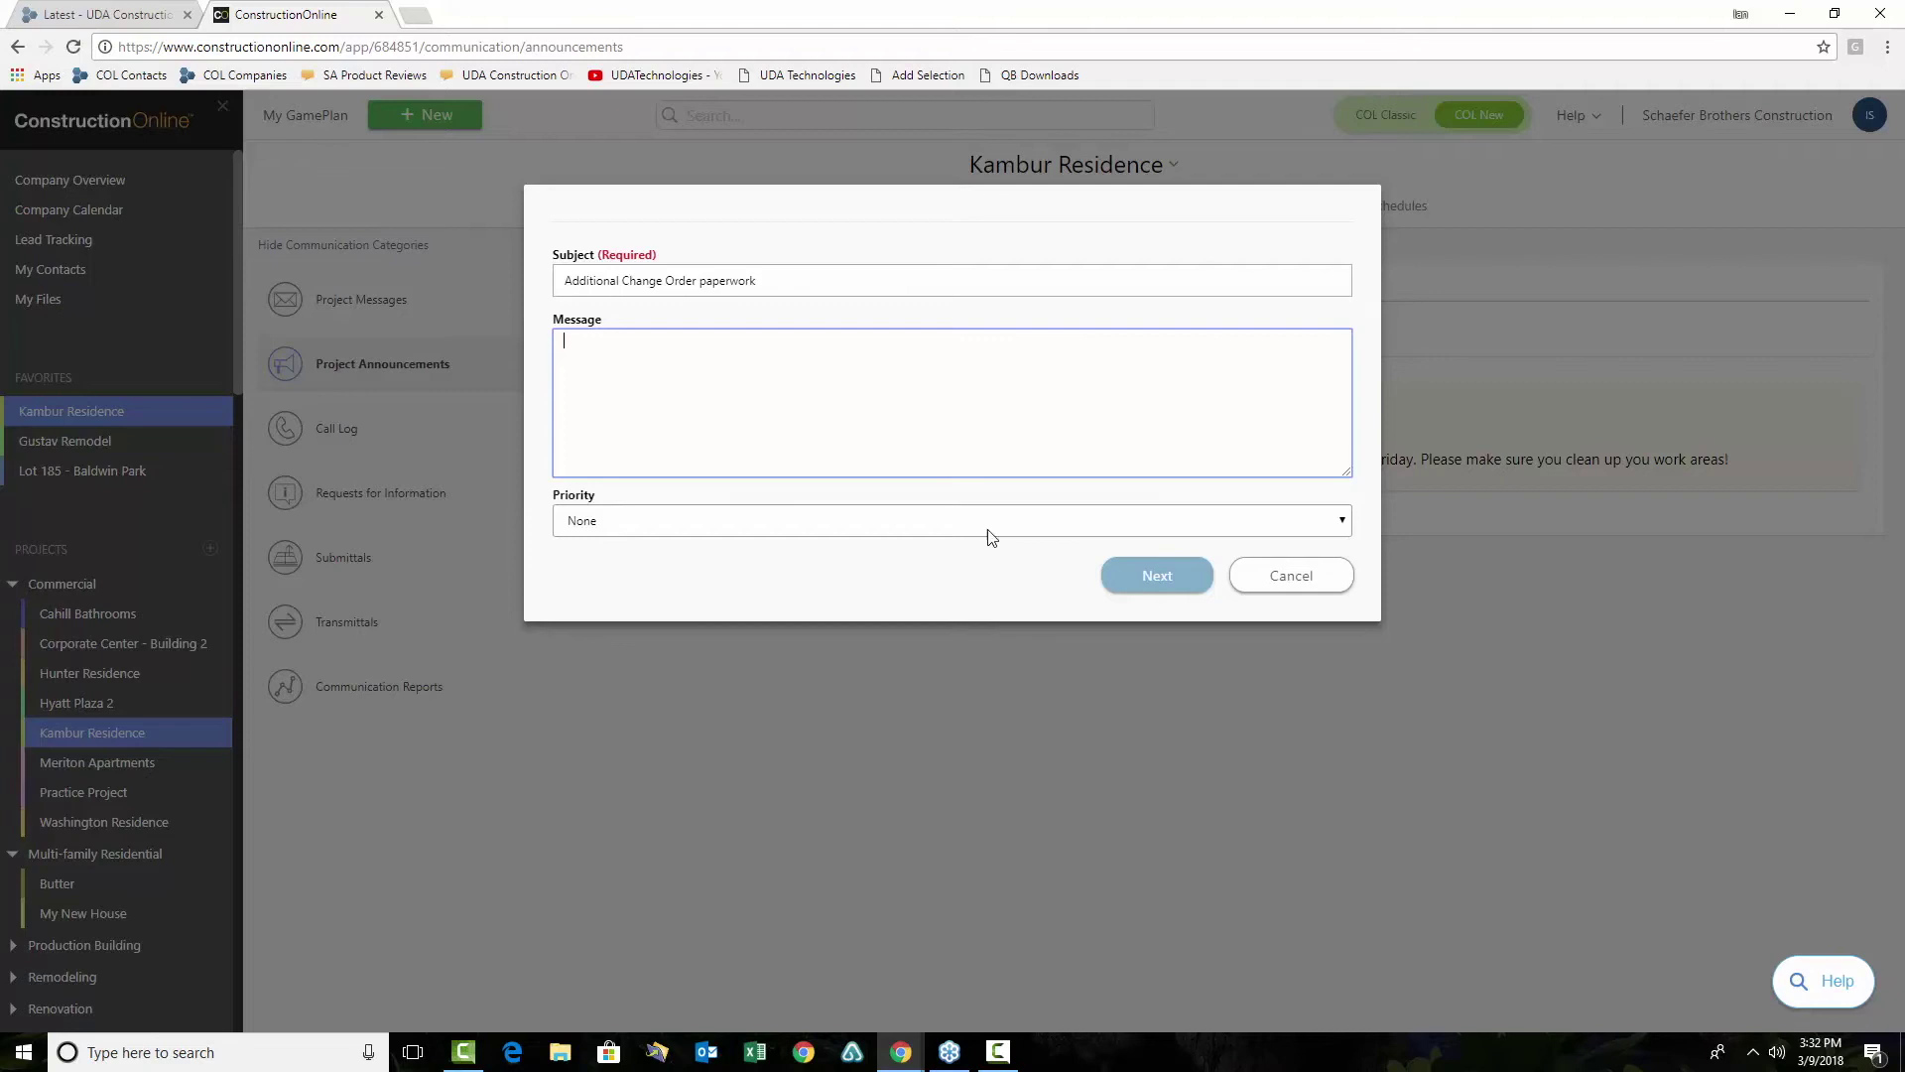
View the new announcement's priority levels and its email recipient selection, and cancel the announcement
left_click(1335, 524)
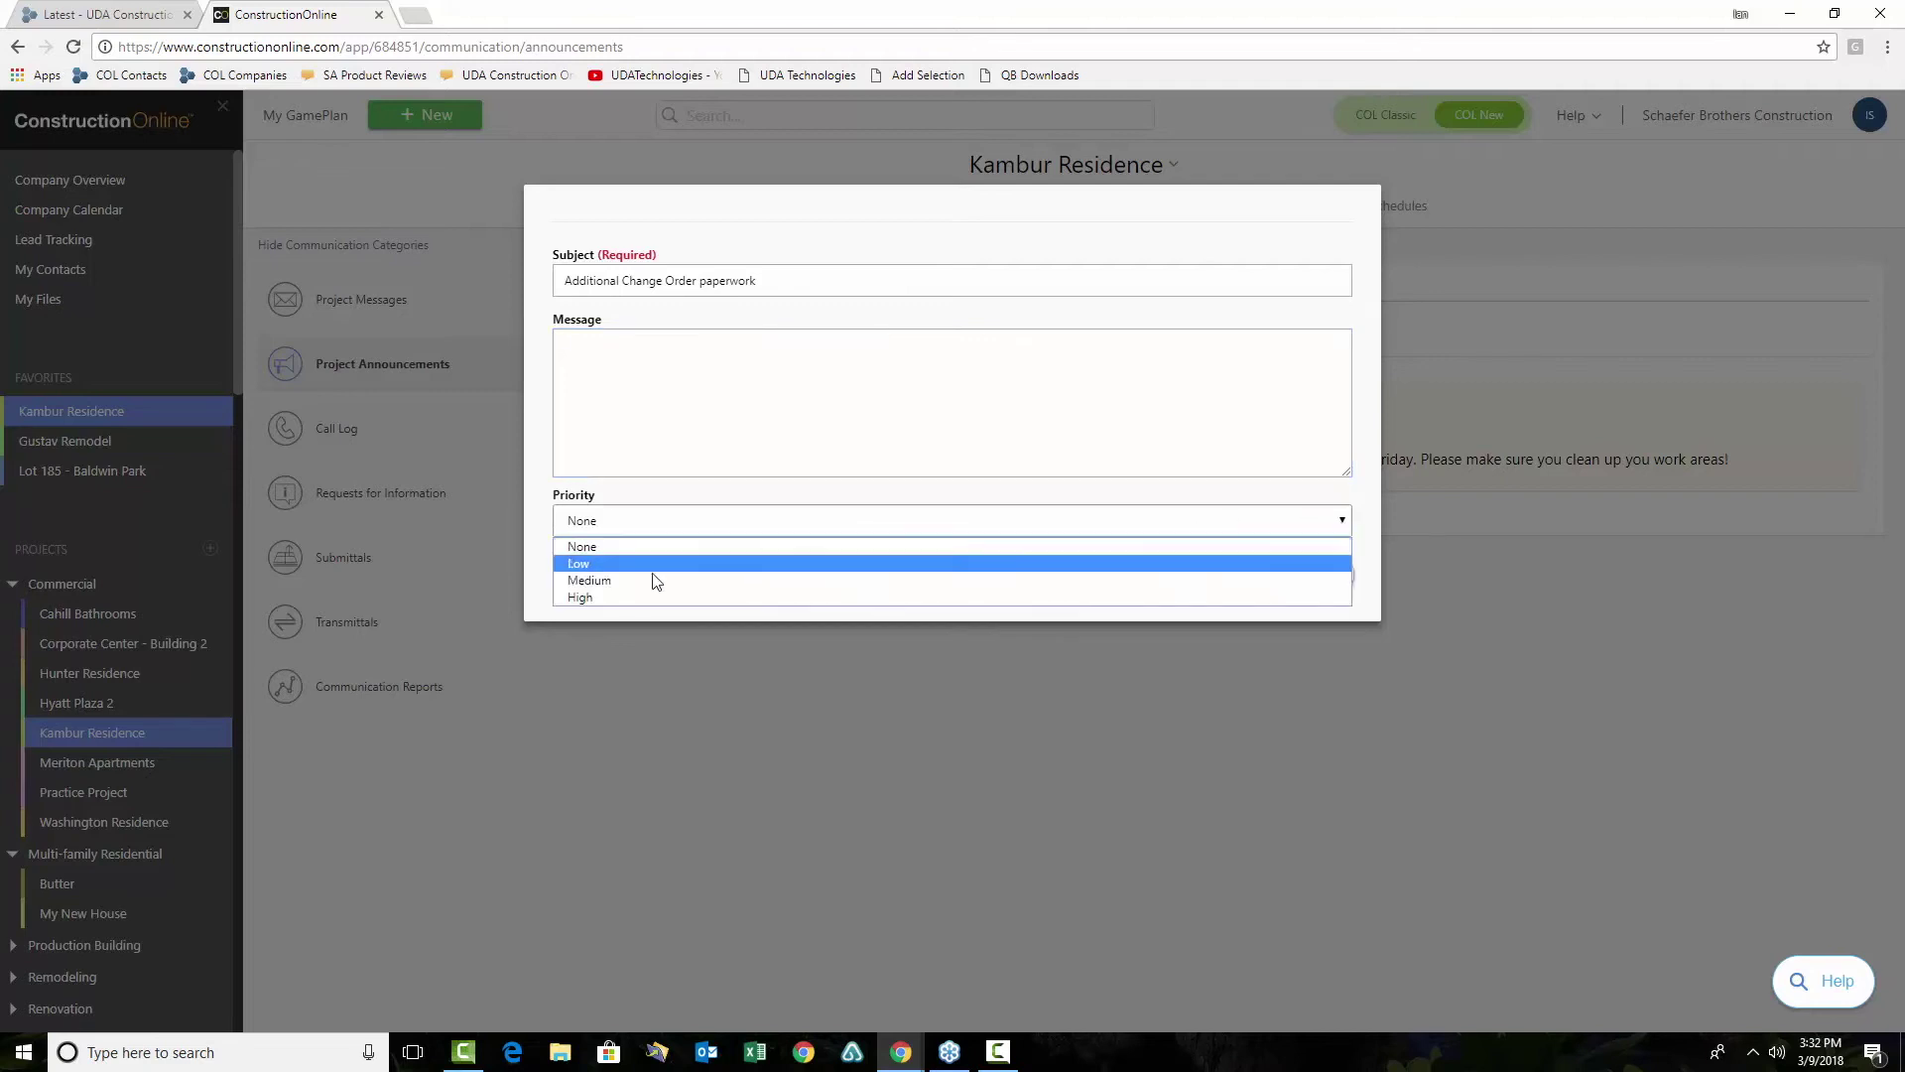
left_click(531, 441)
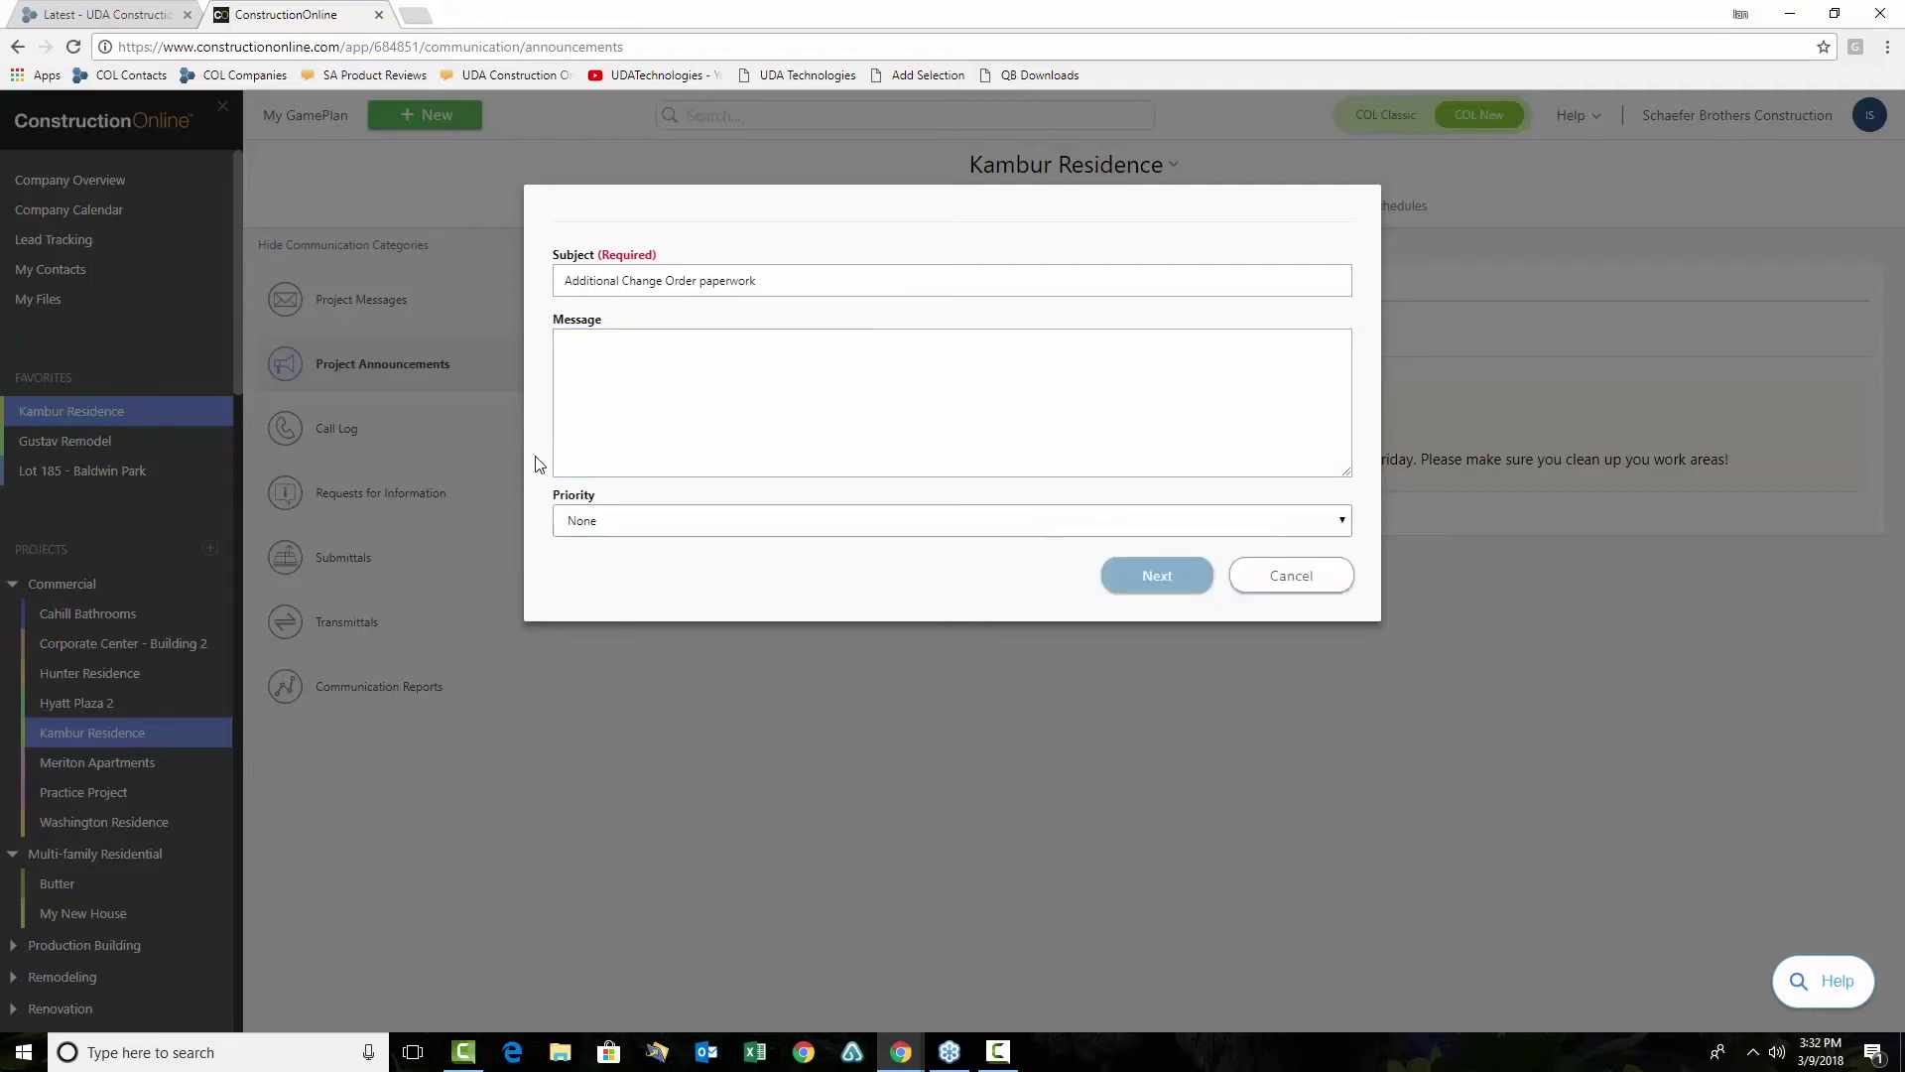
left_click(1176, 581)
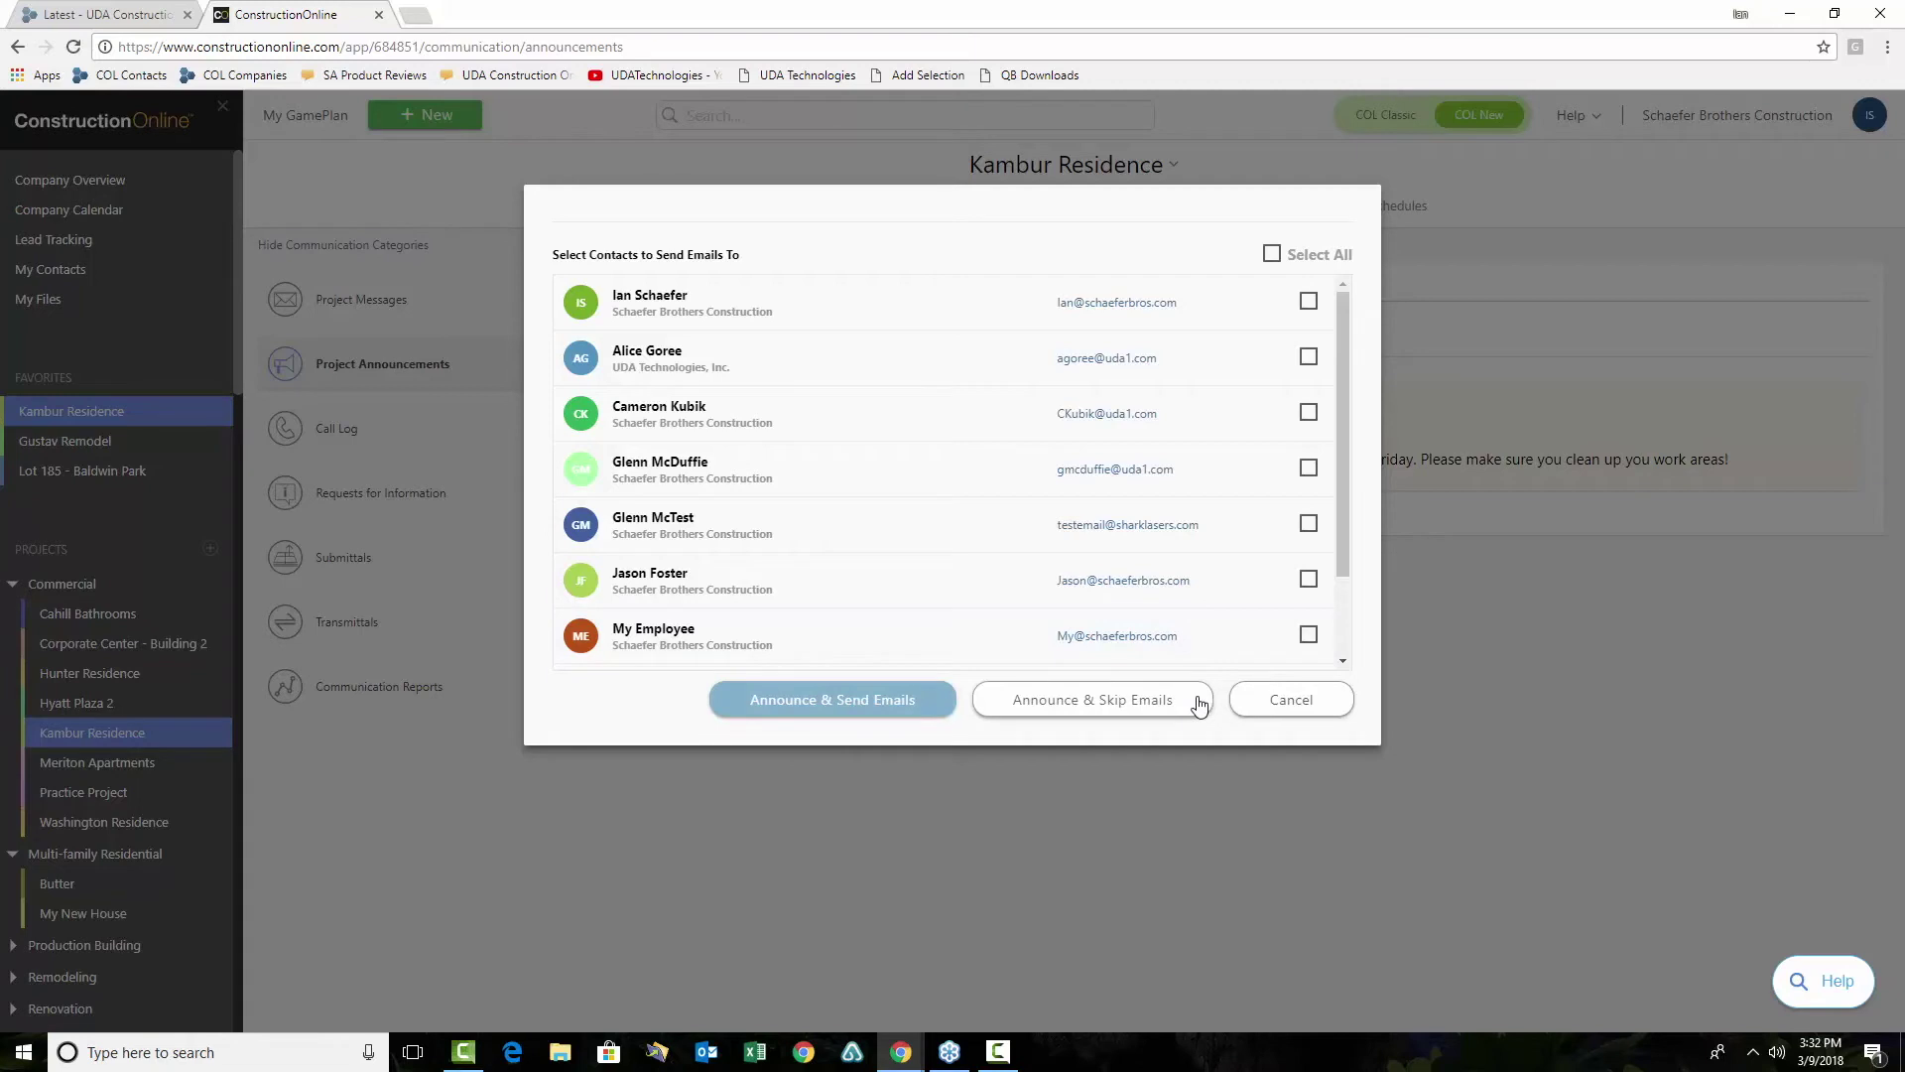
left_click(1289, 707)
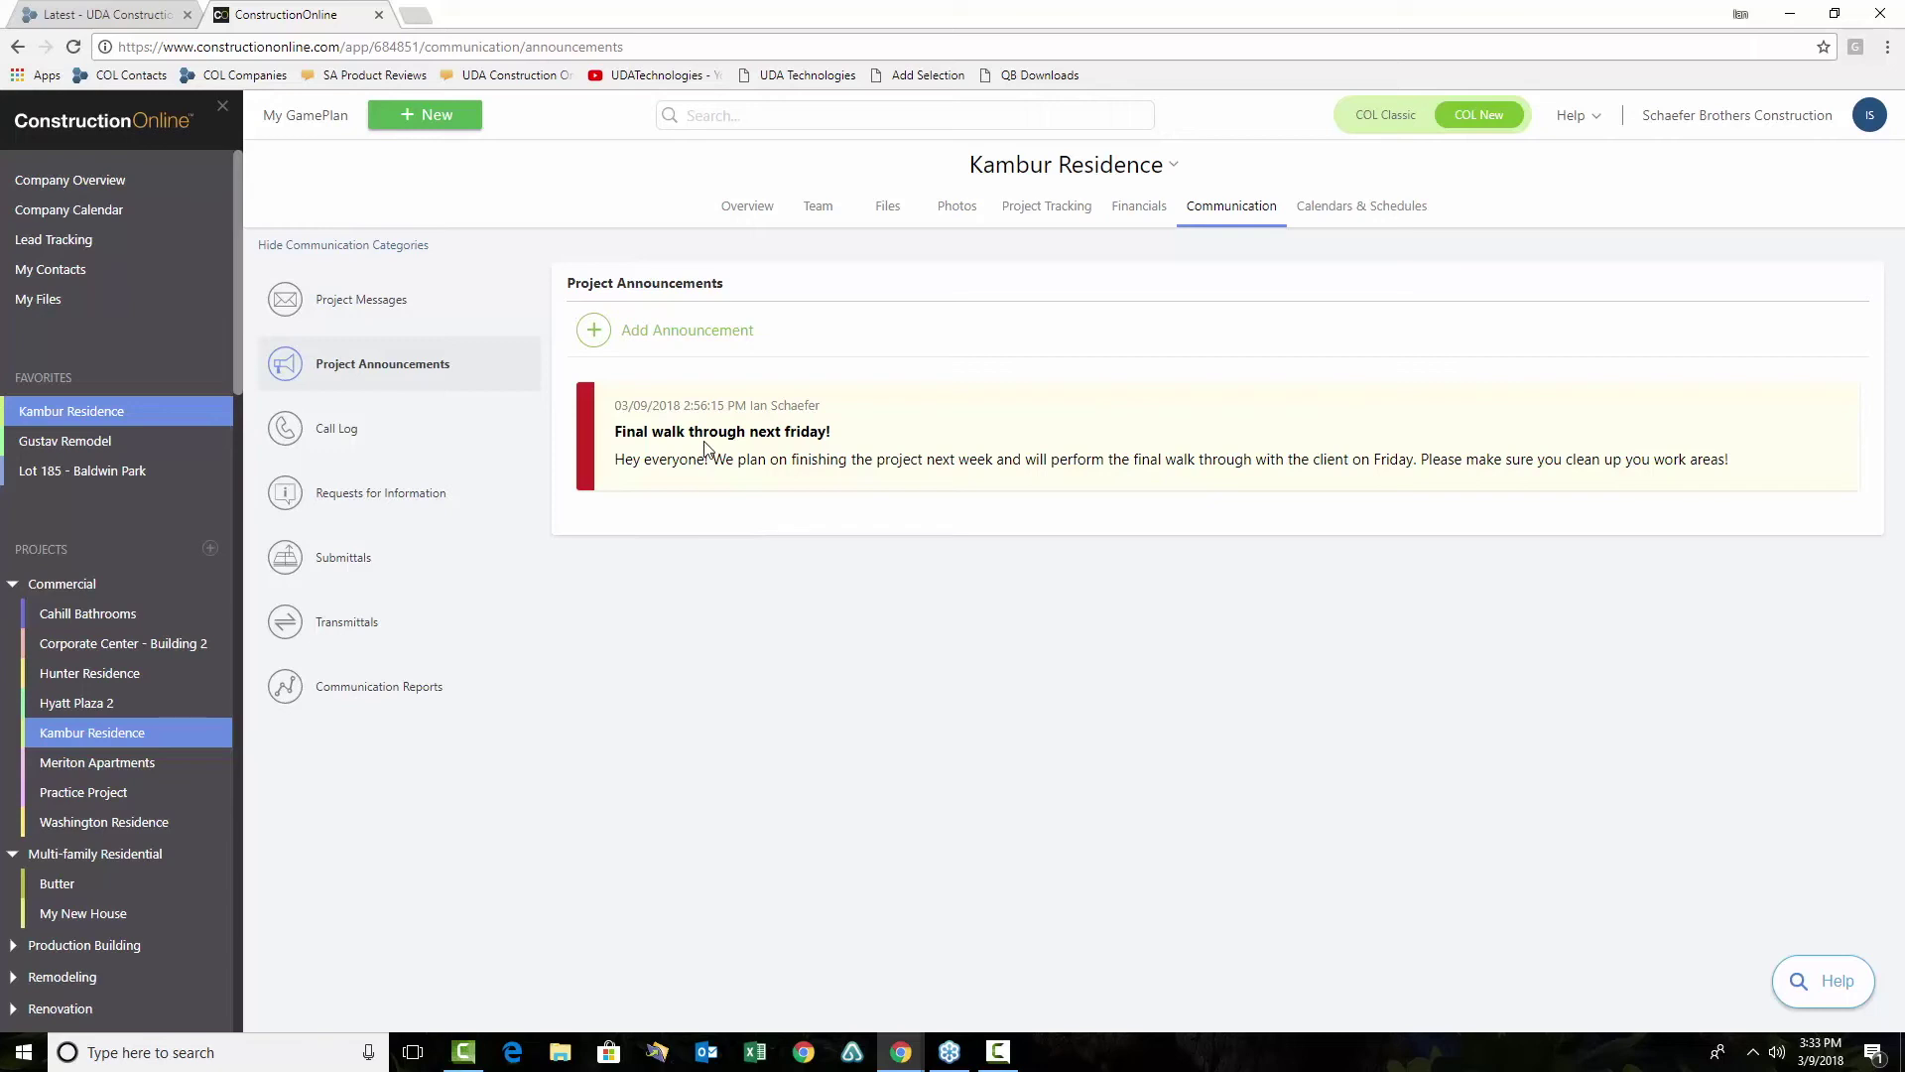
View the options for the "Final walk through next friday!" announcement and dismiss them
left_click(809, 476)
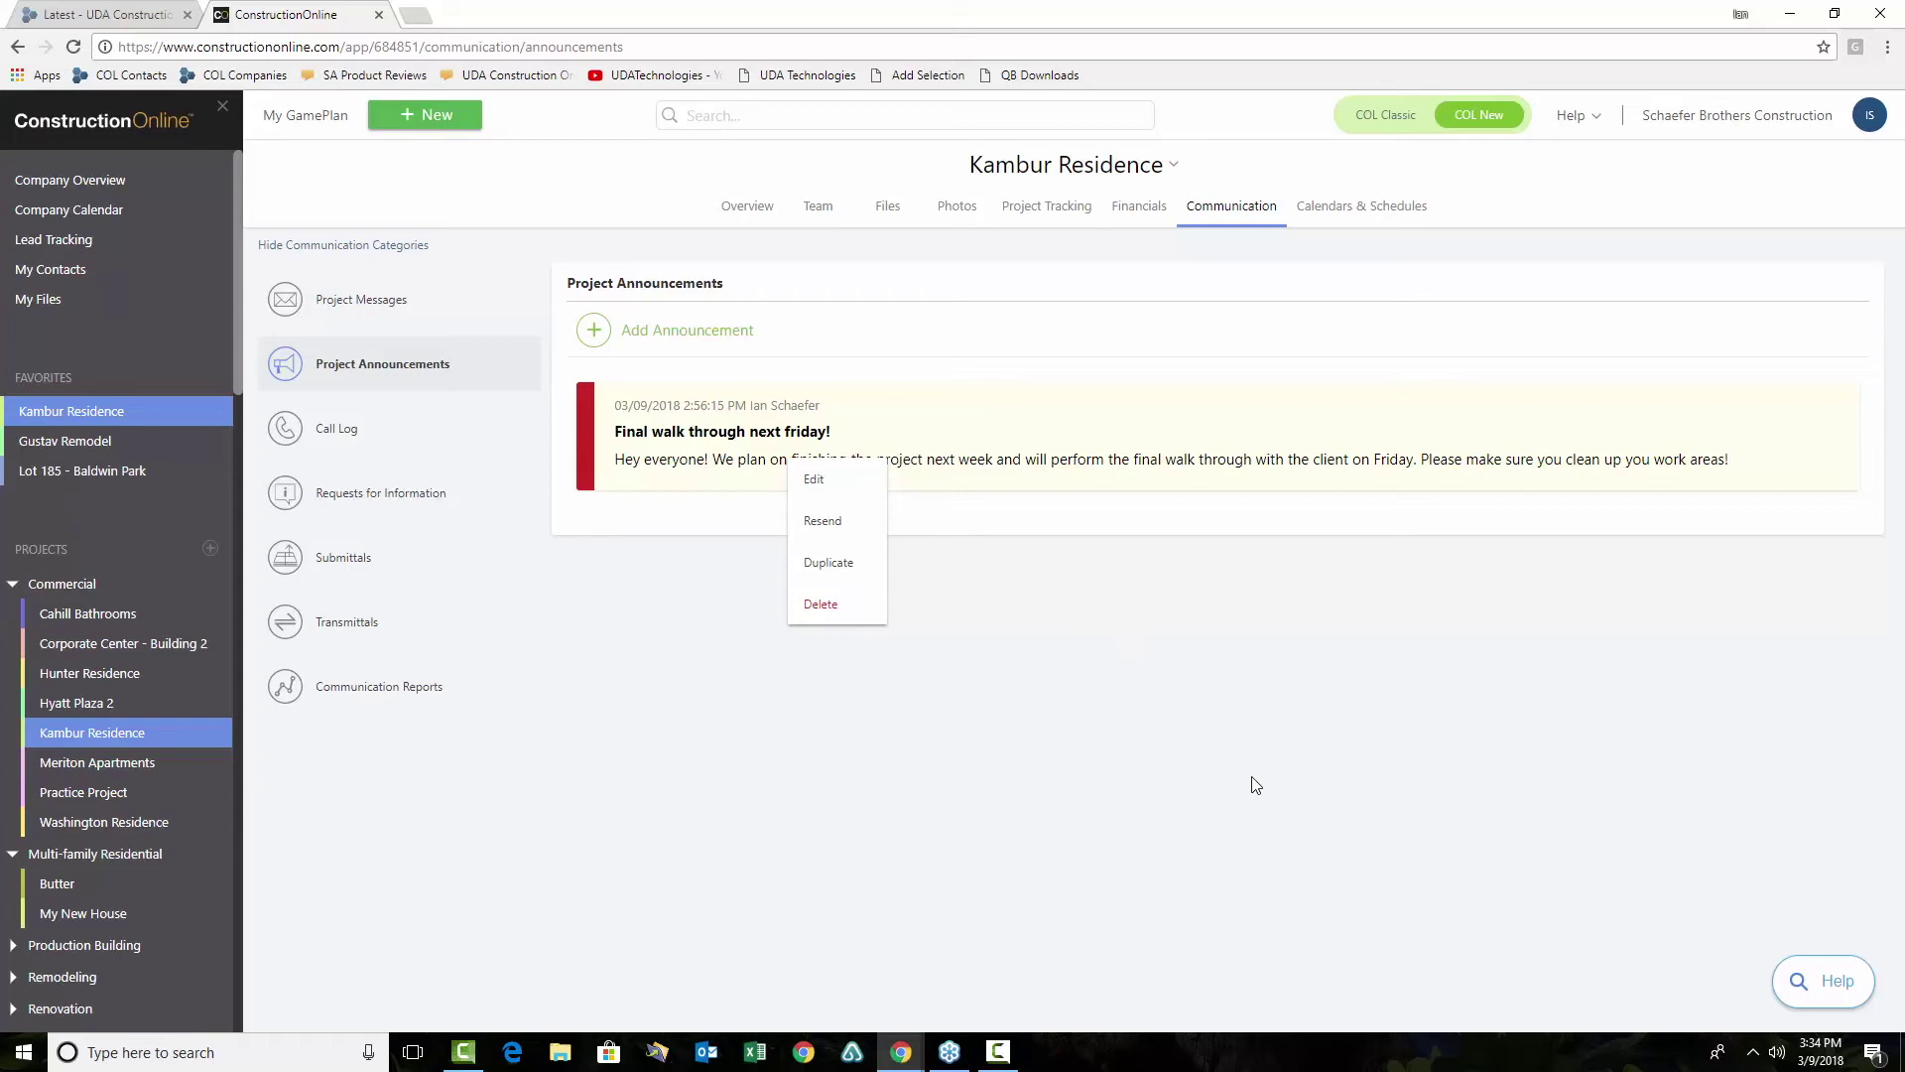
left_click(1159, 747)
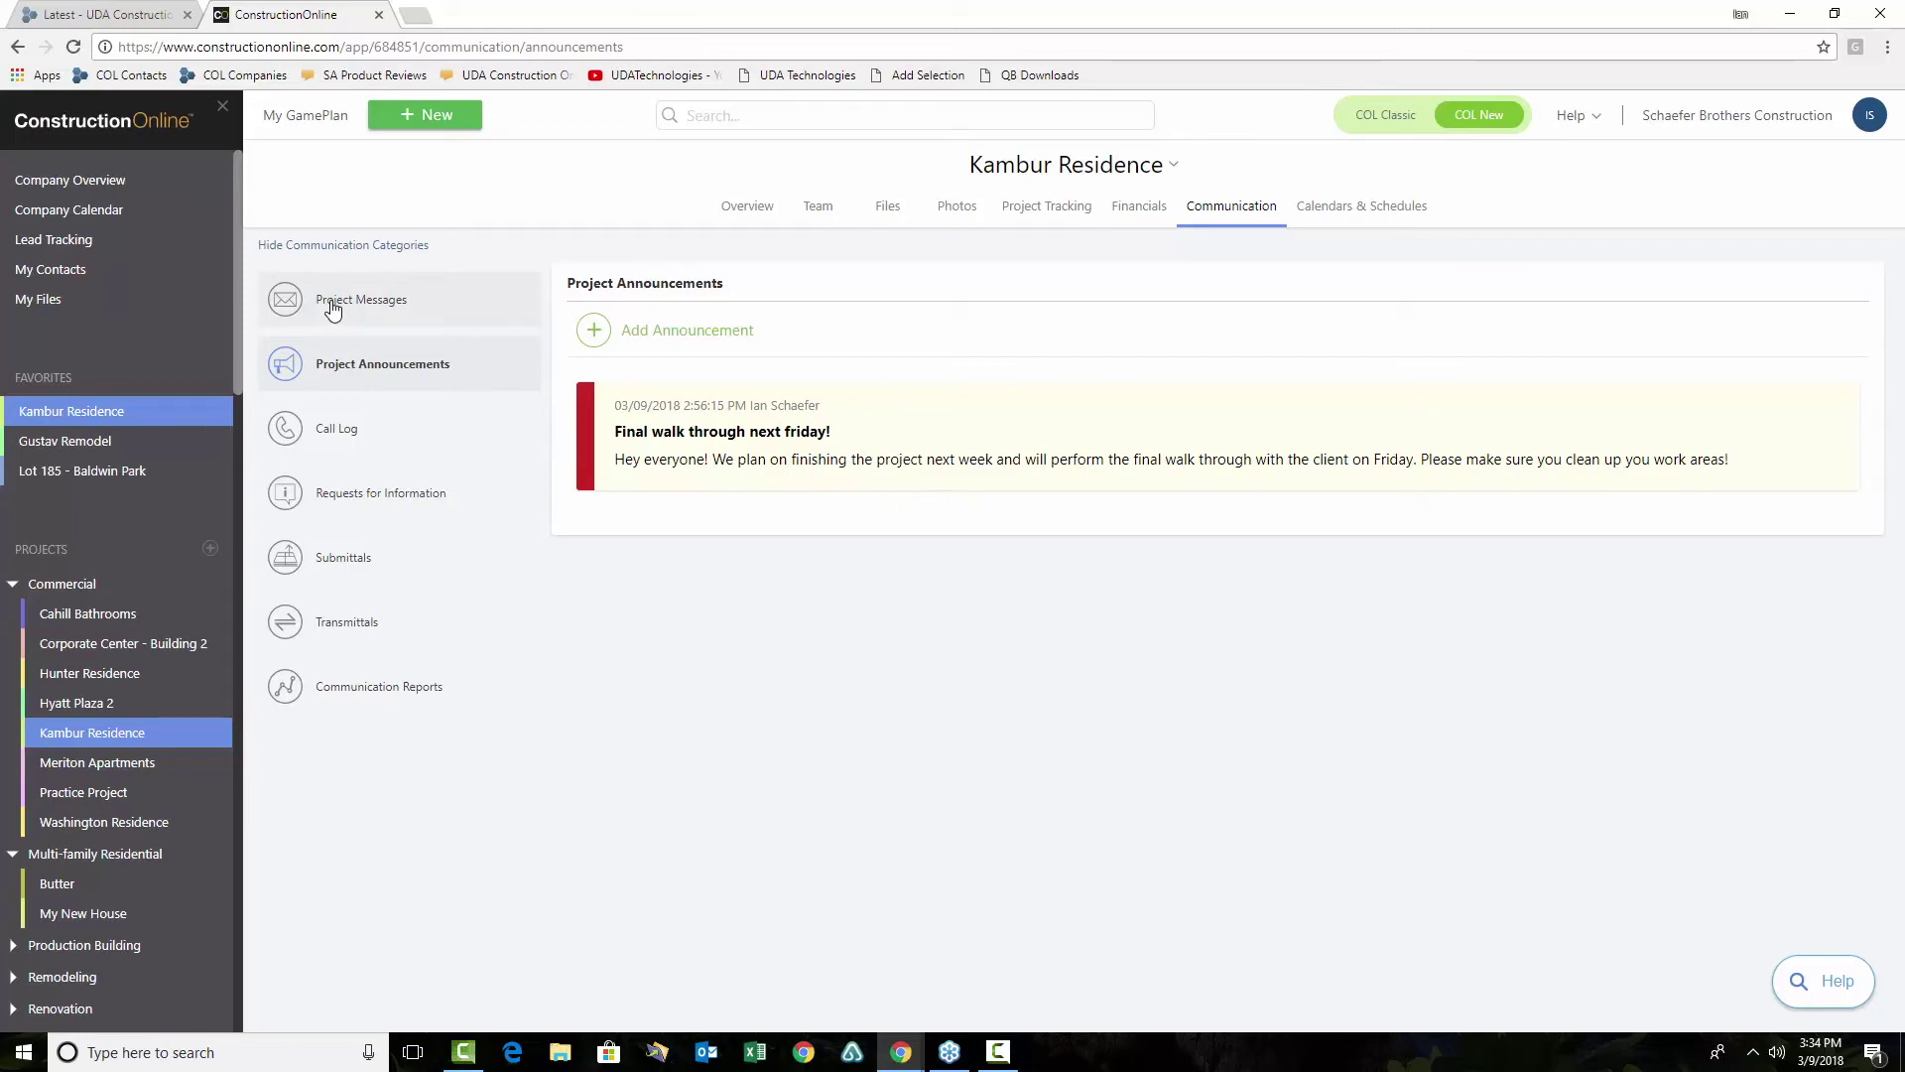
Go to the call log and view the details and attachments of a new call log entry, discarding it
left_click(346, 442)
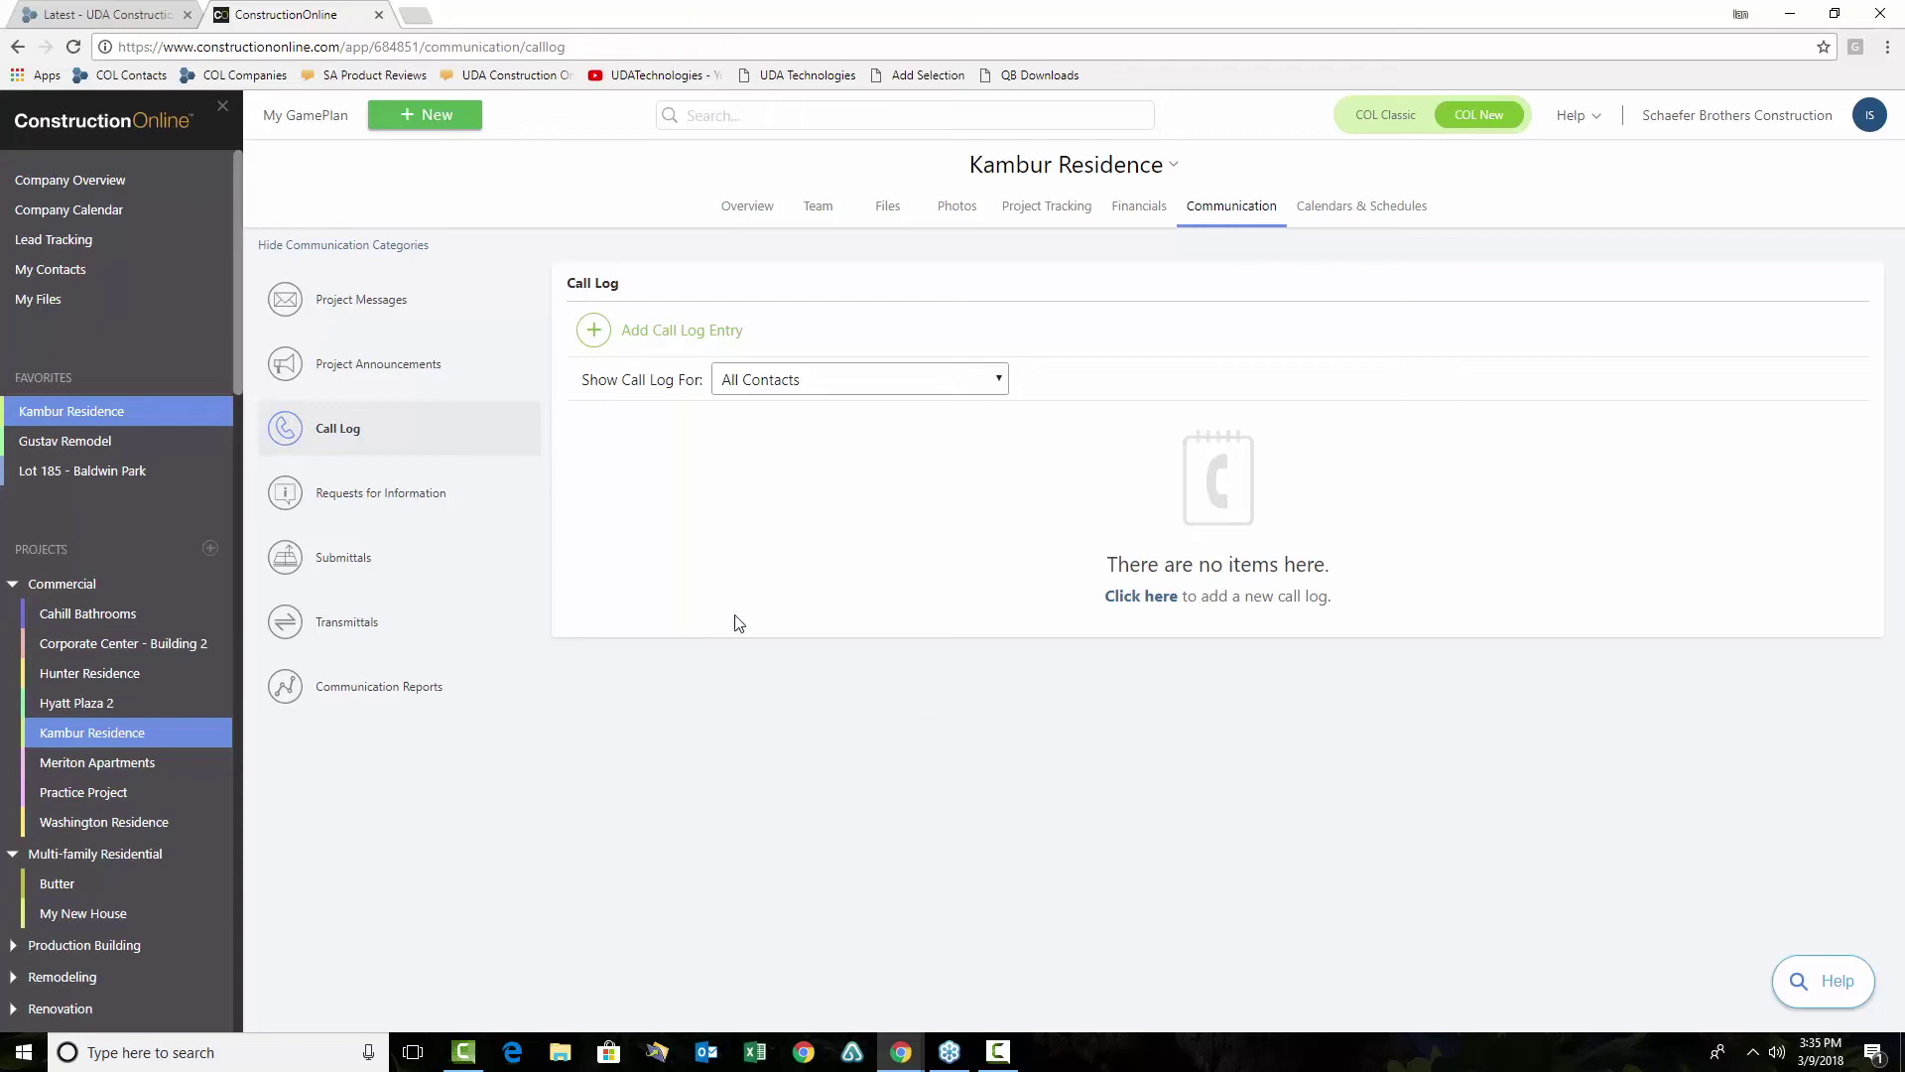
left_click(638, 350)
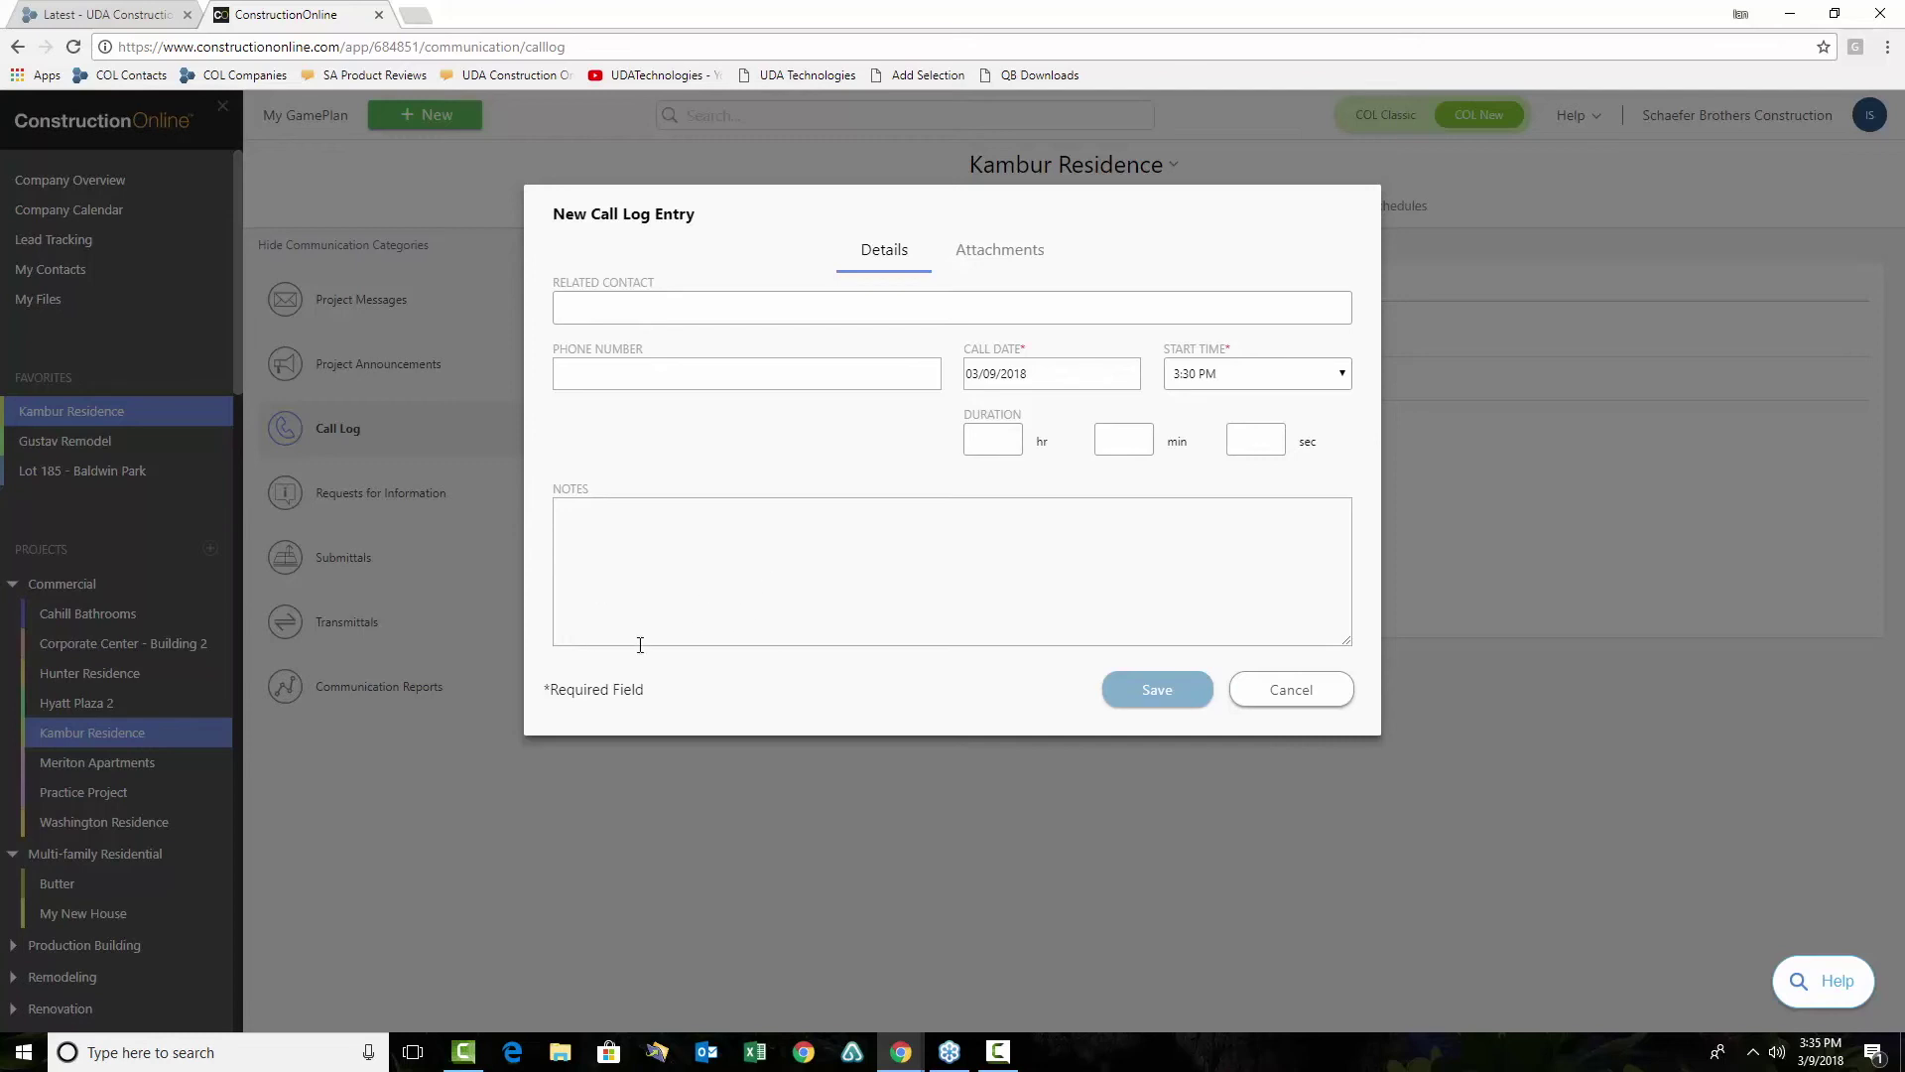
left_click(993, 254)
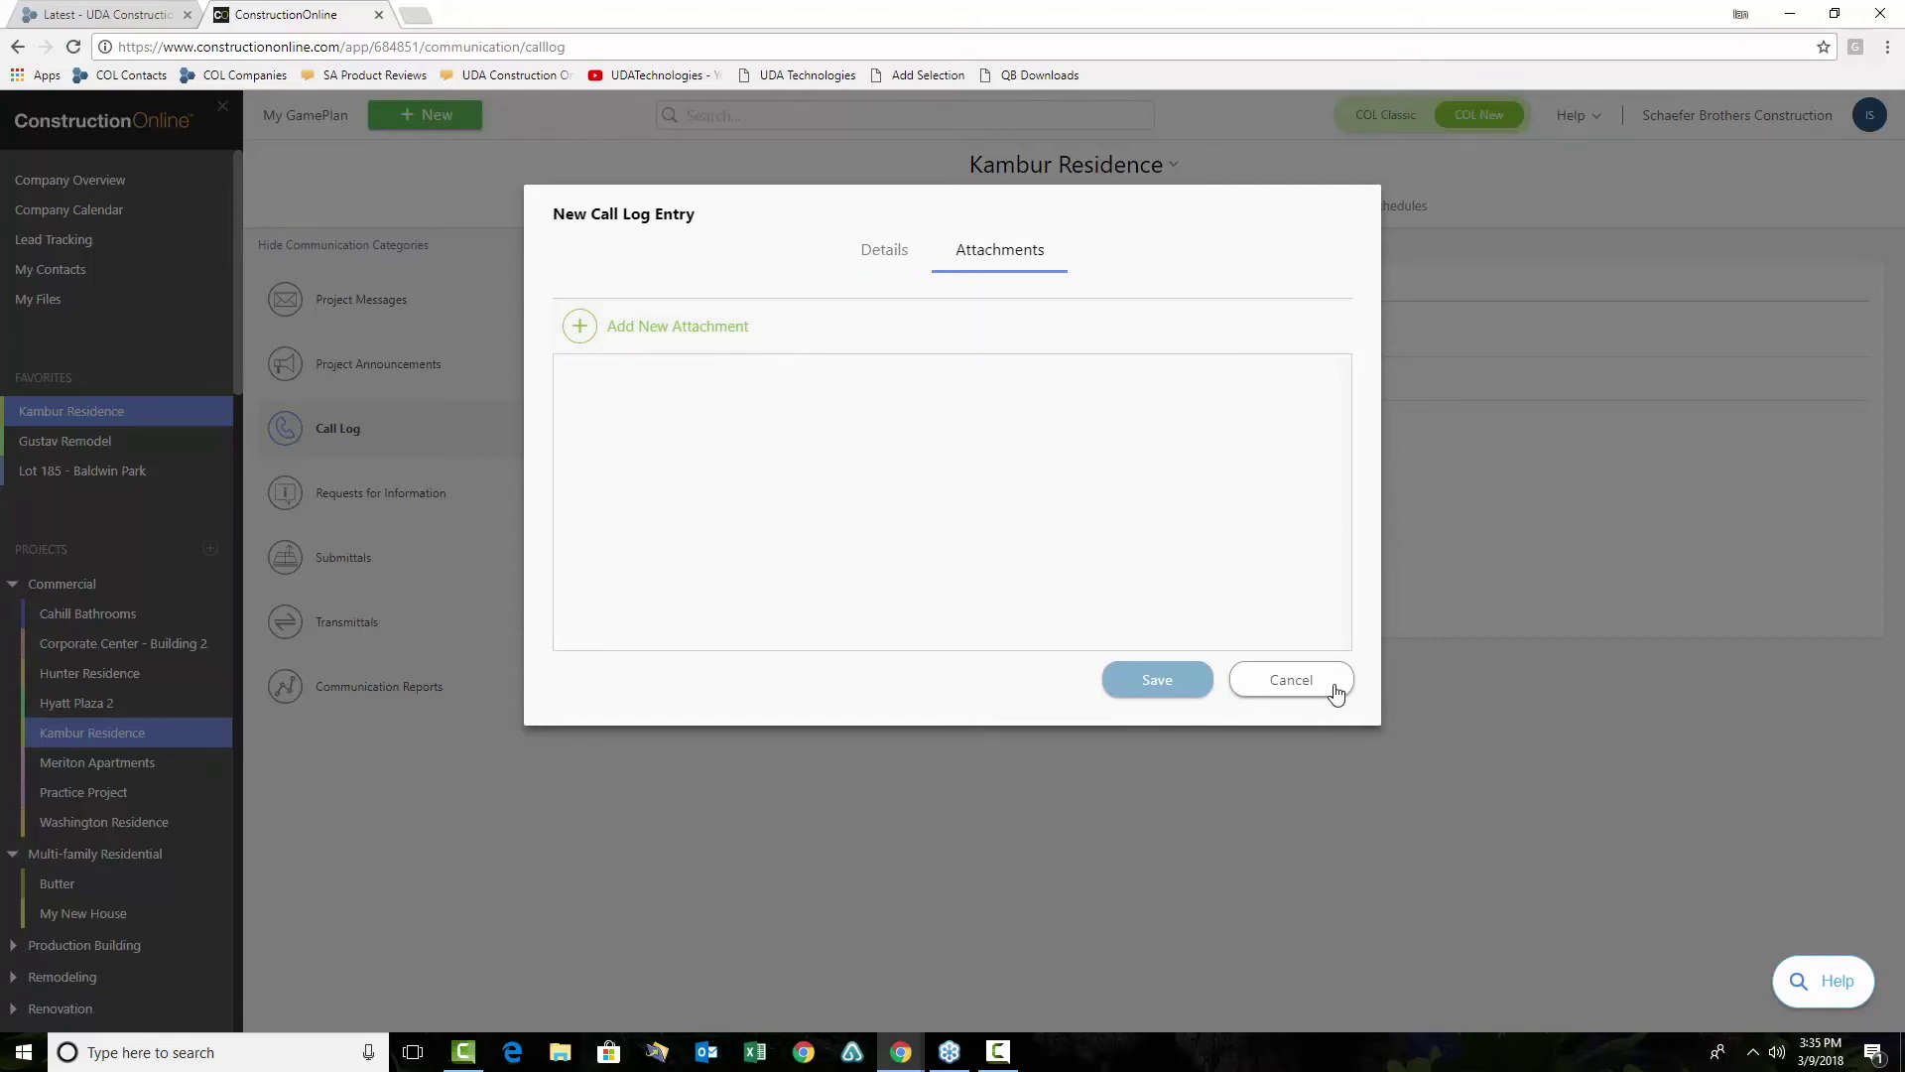
left_click(1323, 685)
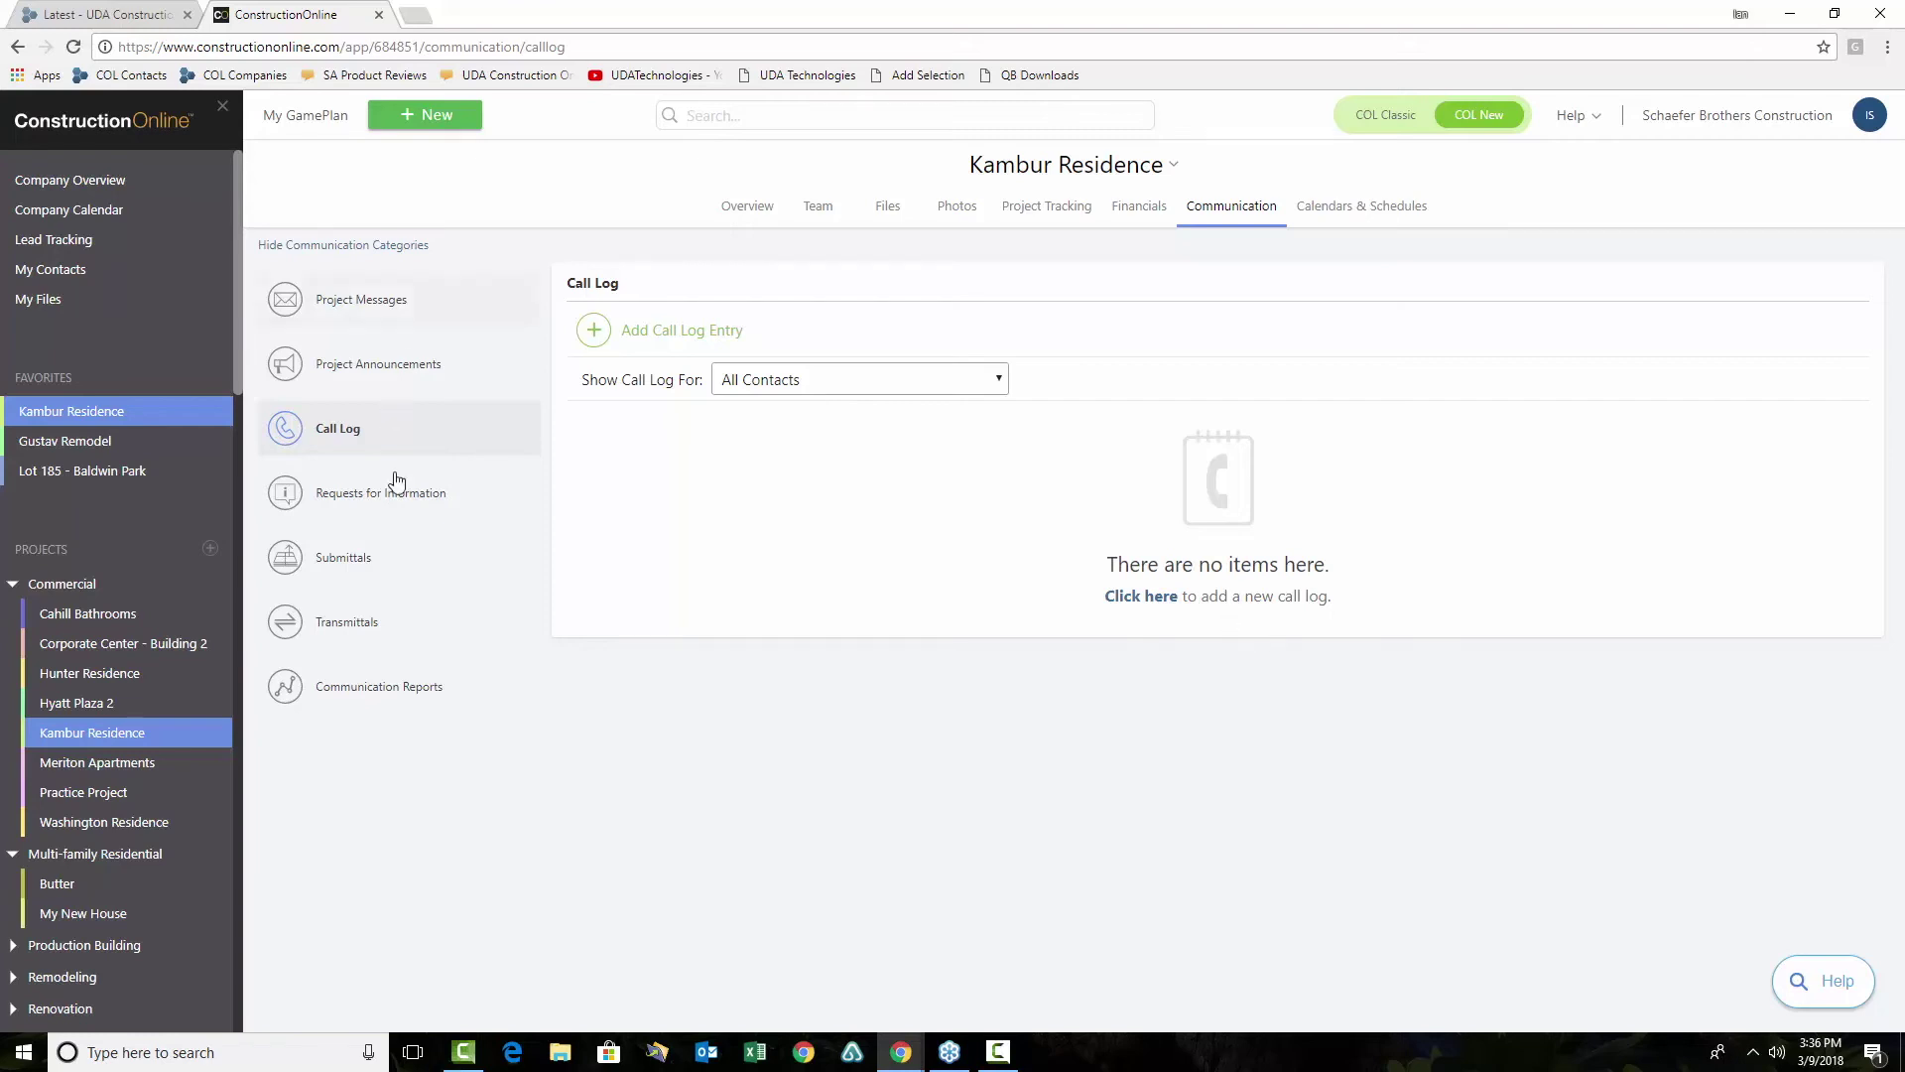
Go to the requests for information and view the "Question about faucets" RFI
left_click(381, 508)
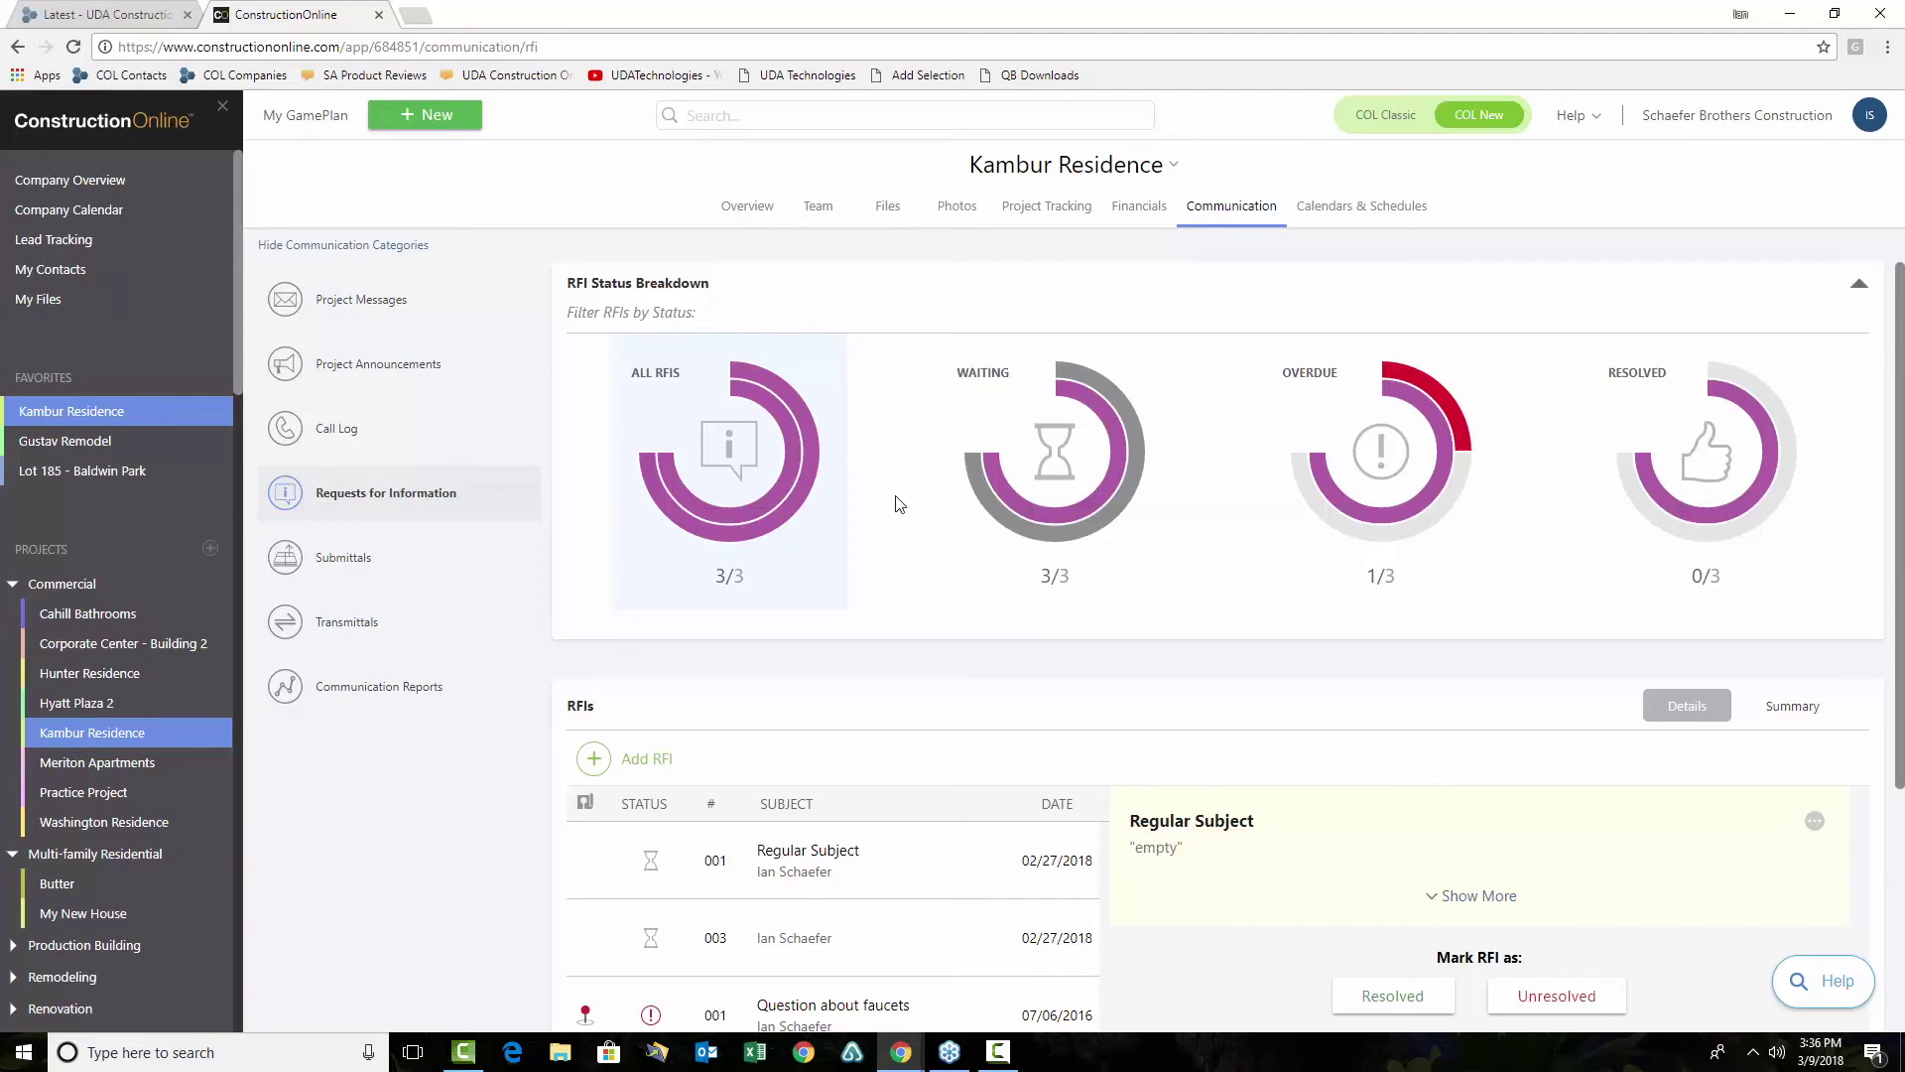
scroll(885, 529, "down", 3)
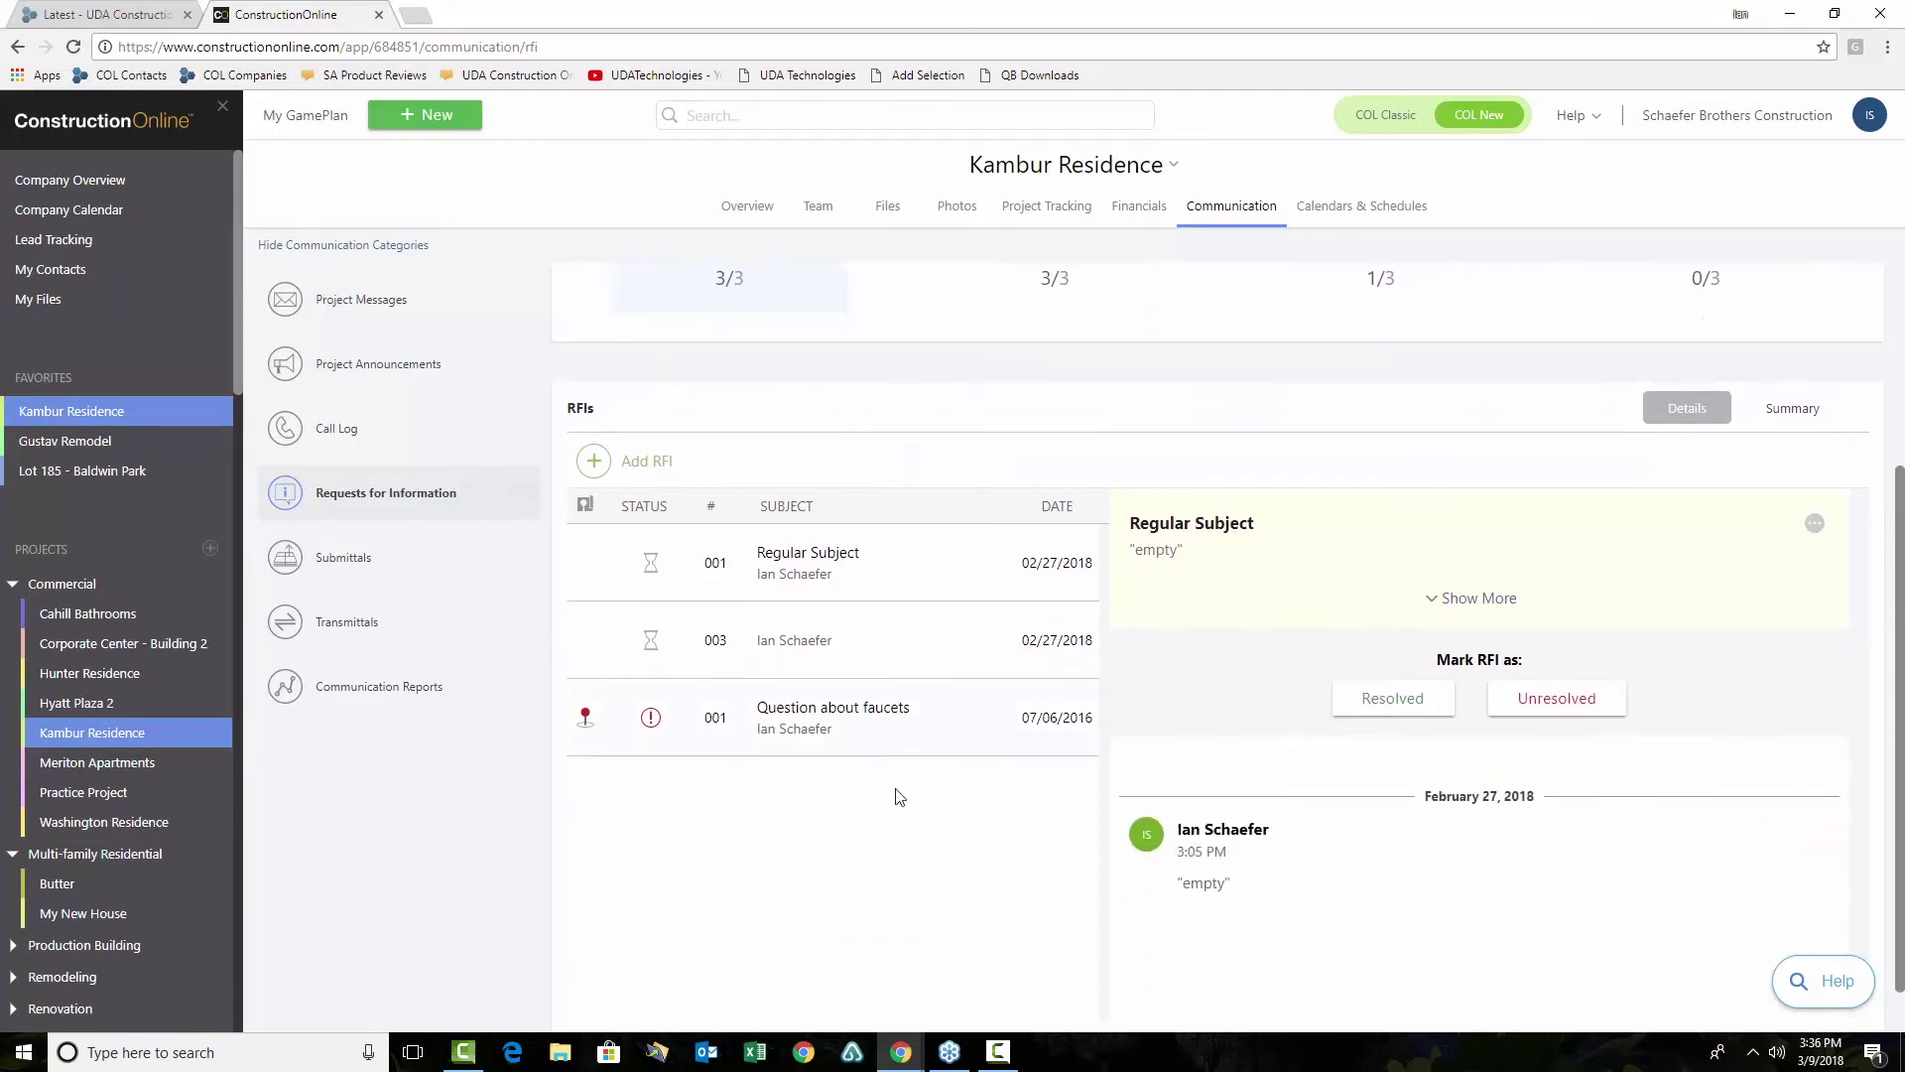
left_click(912, 720)
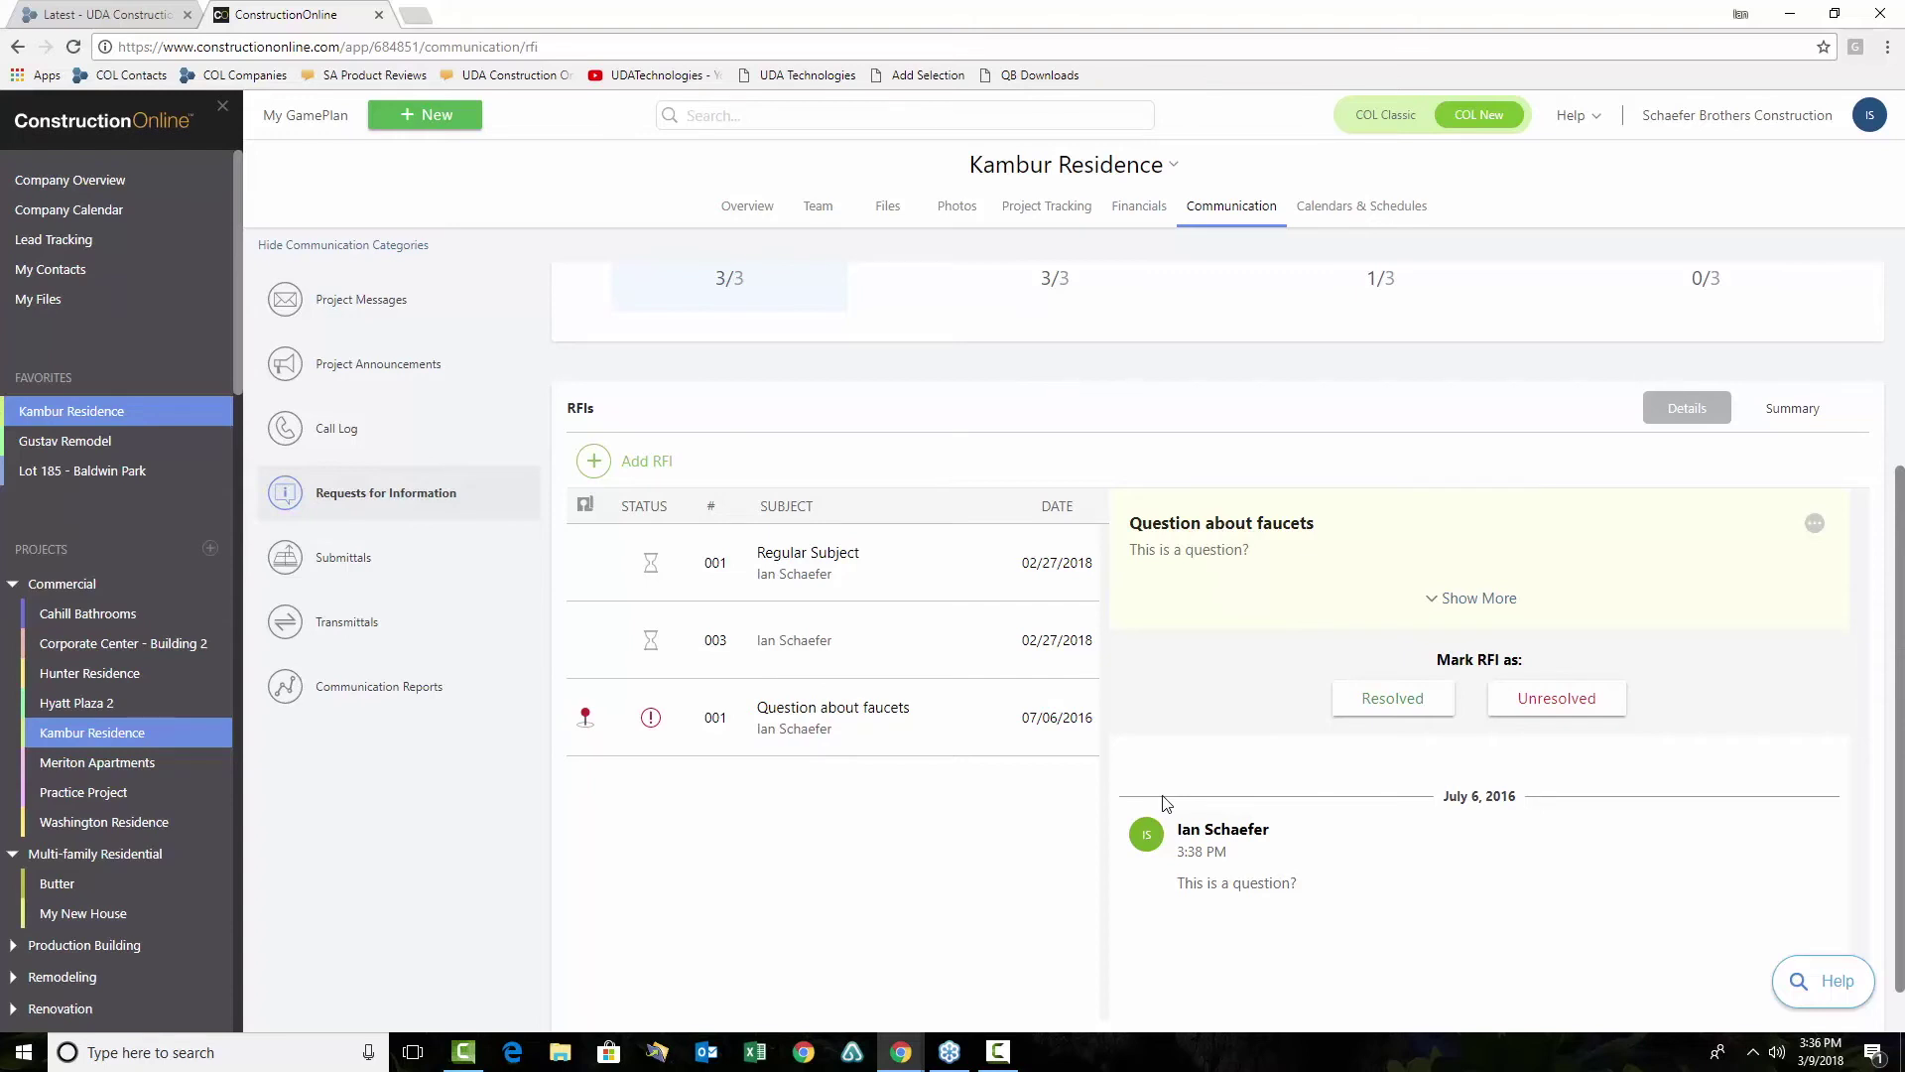
scroll(1176, 794, "up", 3)
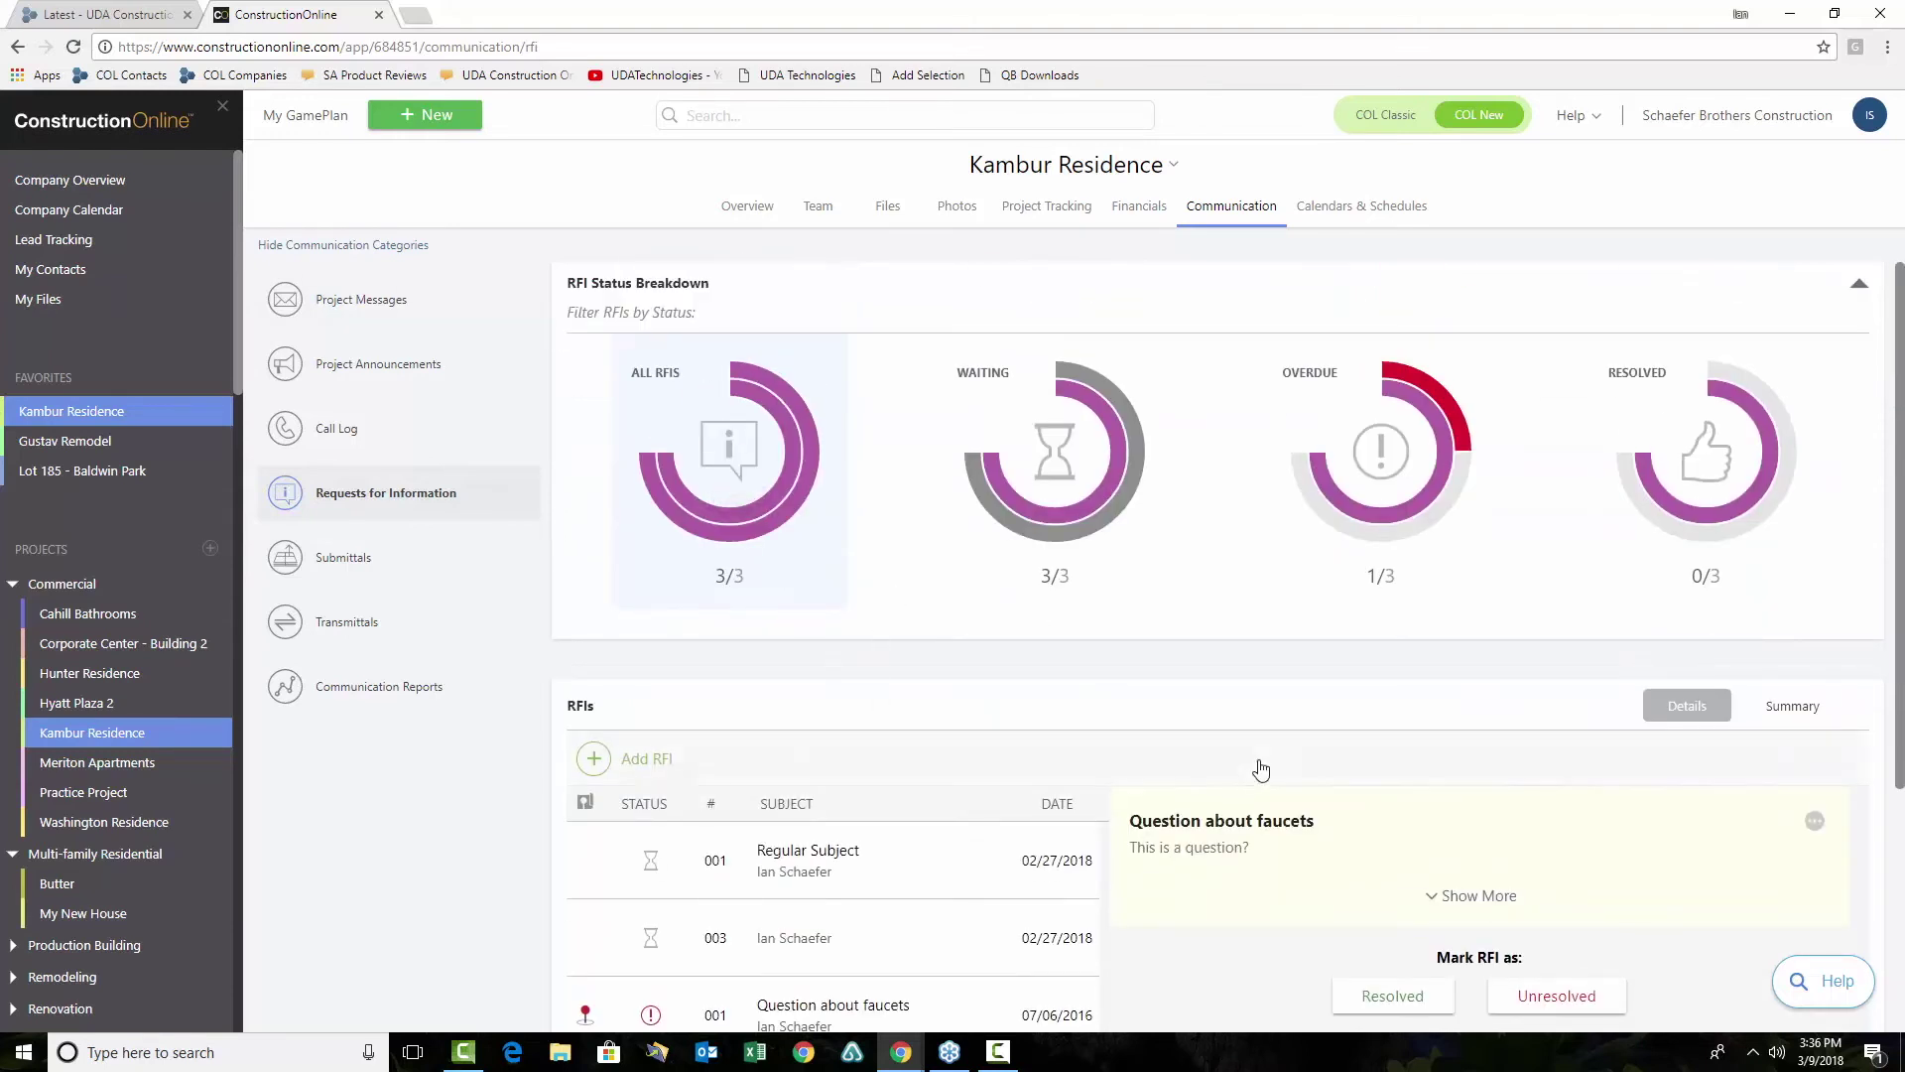
Start a new RFI addressed to a contact, with the subject "Water Main for bathroom"
left_click(635, 758)
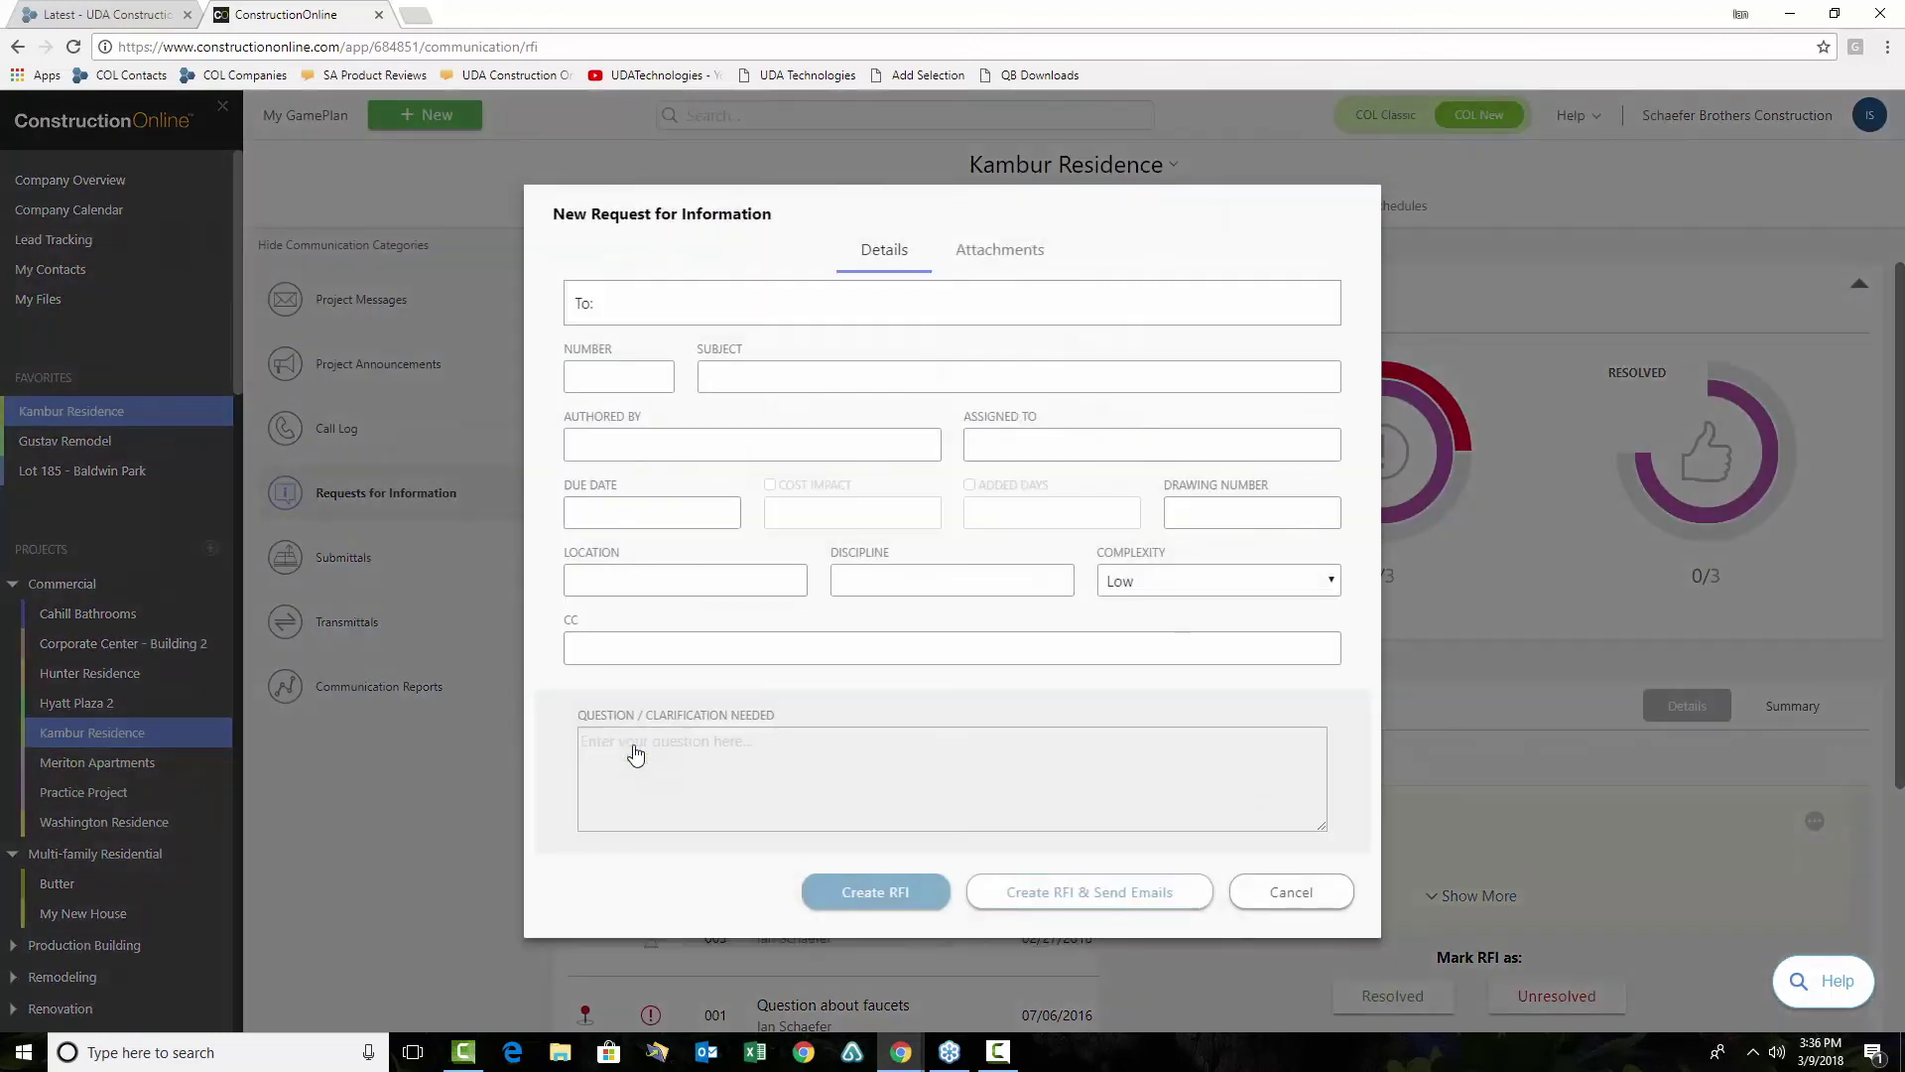
left_click(647, 303)
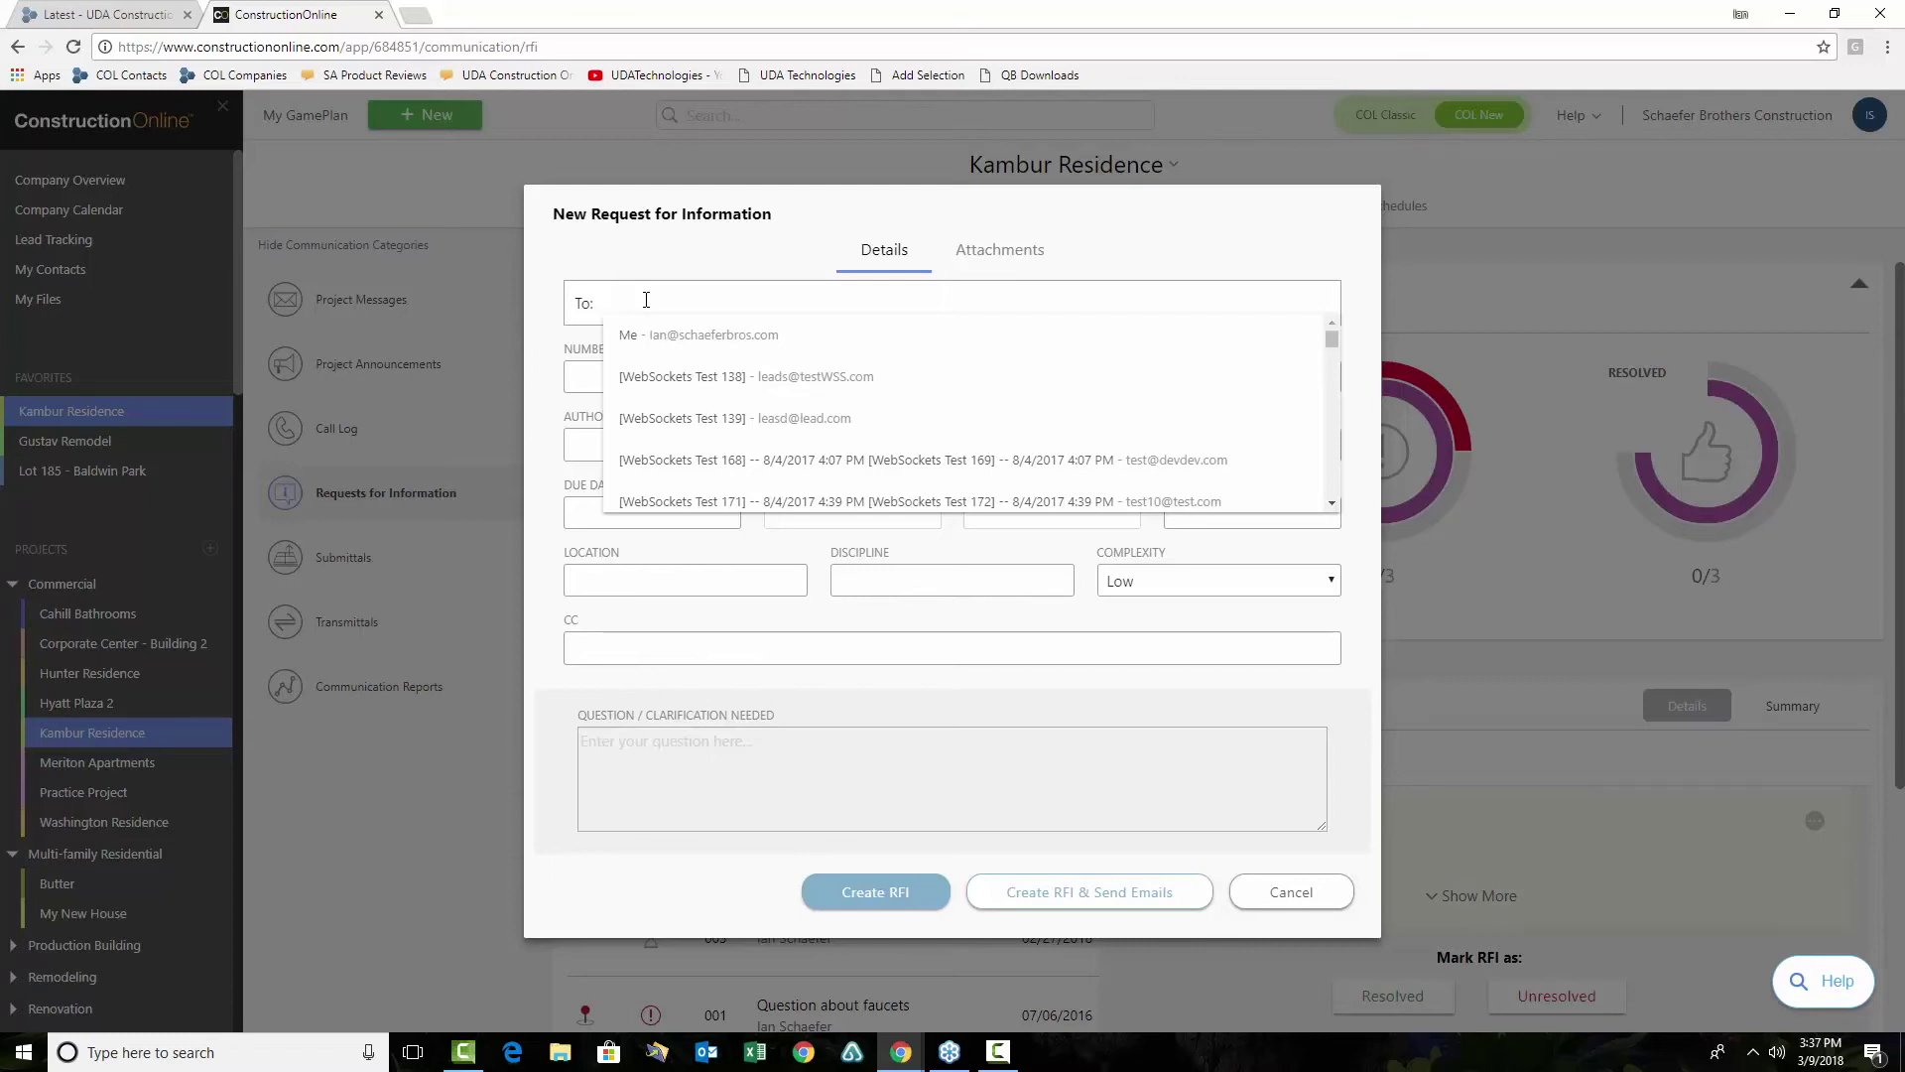
scroll(648, 375, "down", 3)
scroll(721, 384, "down", 4)
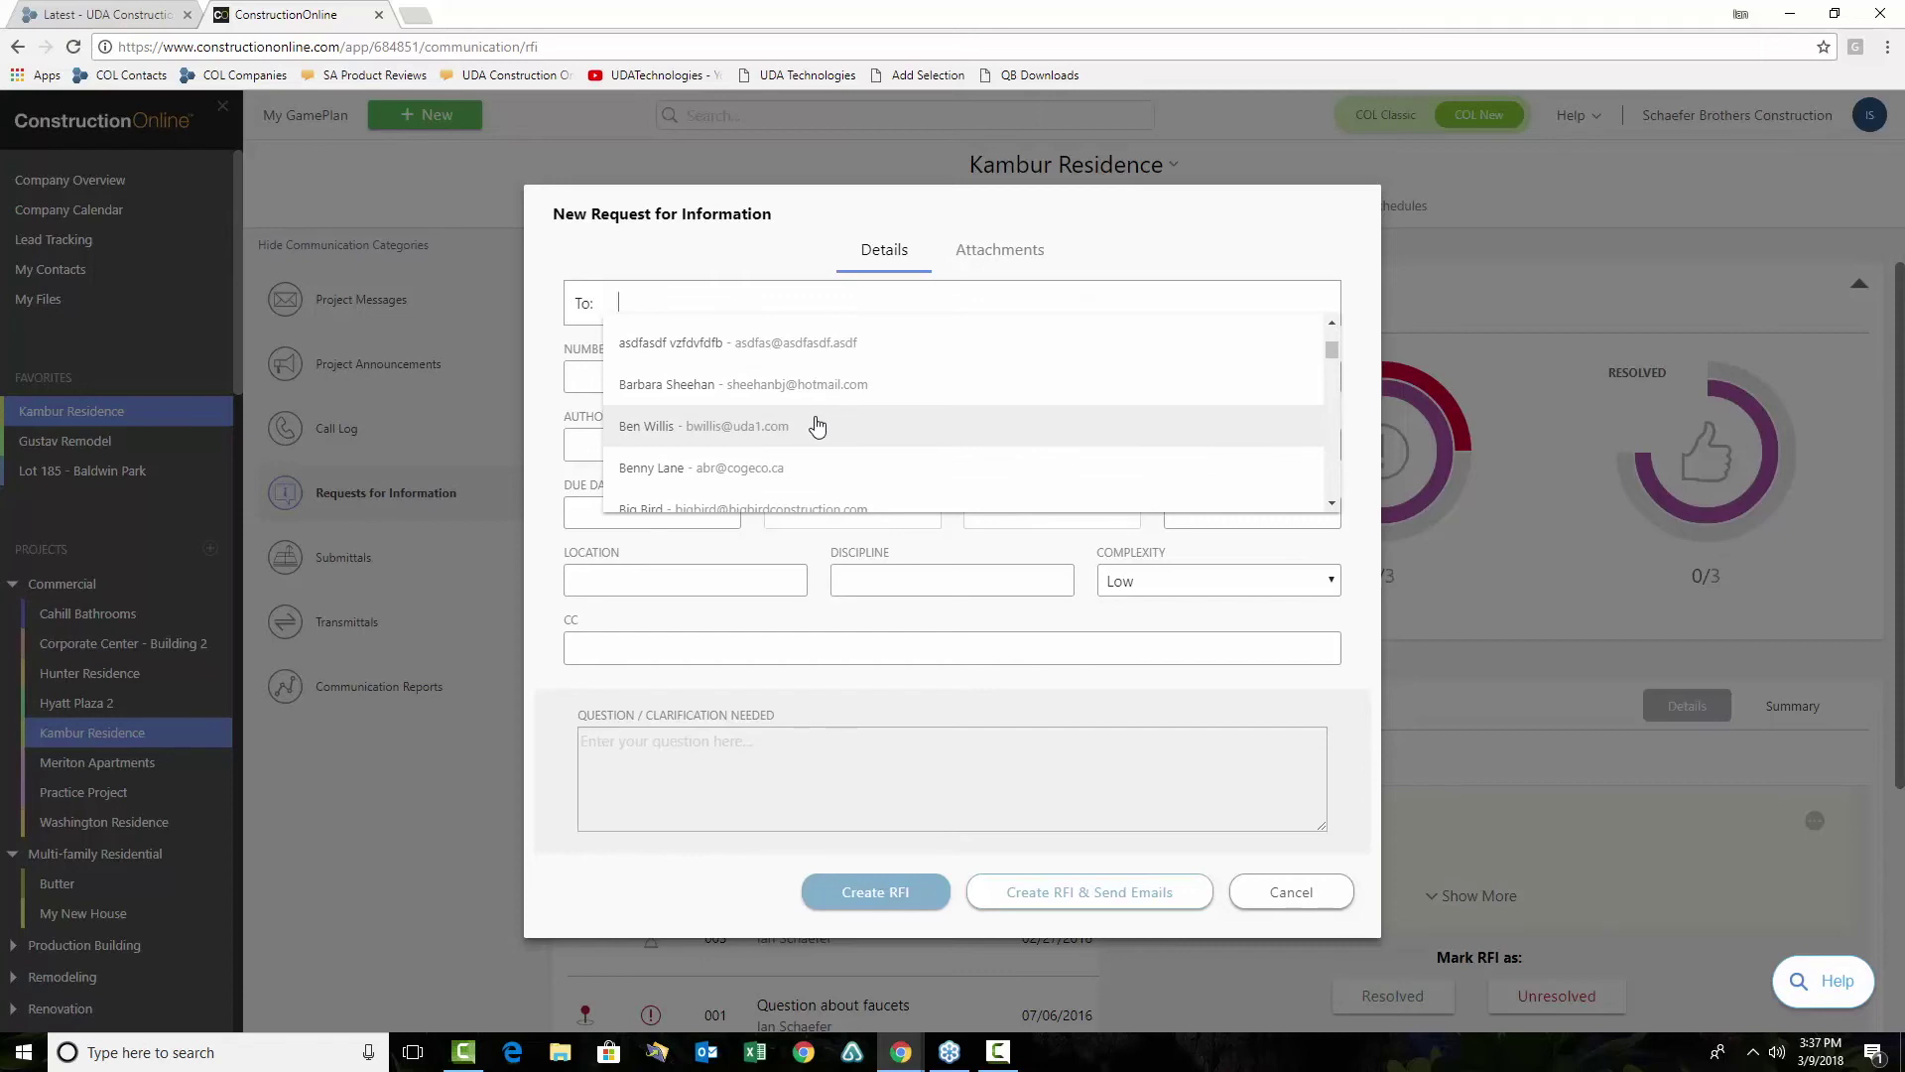
left_click(816, 427)
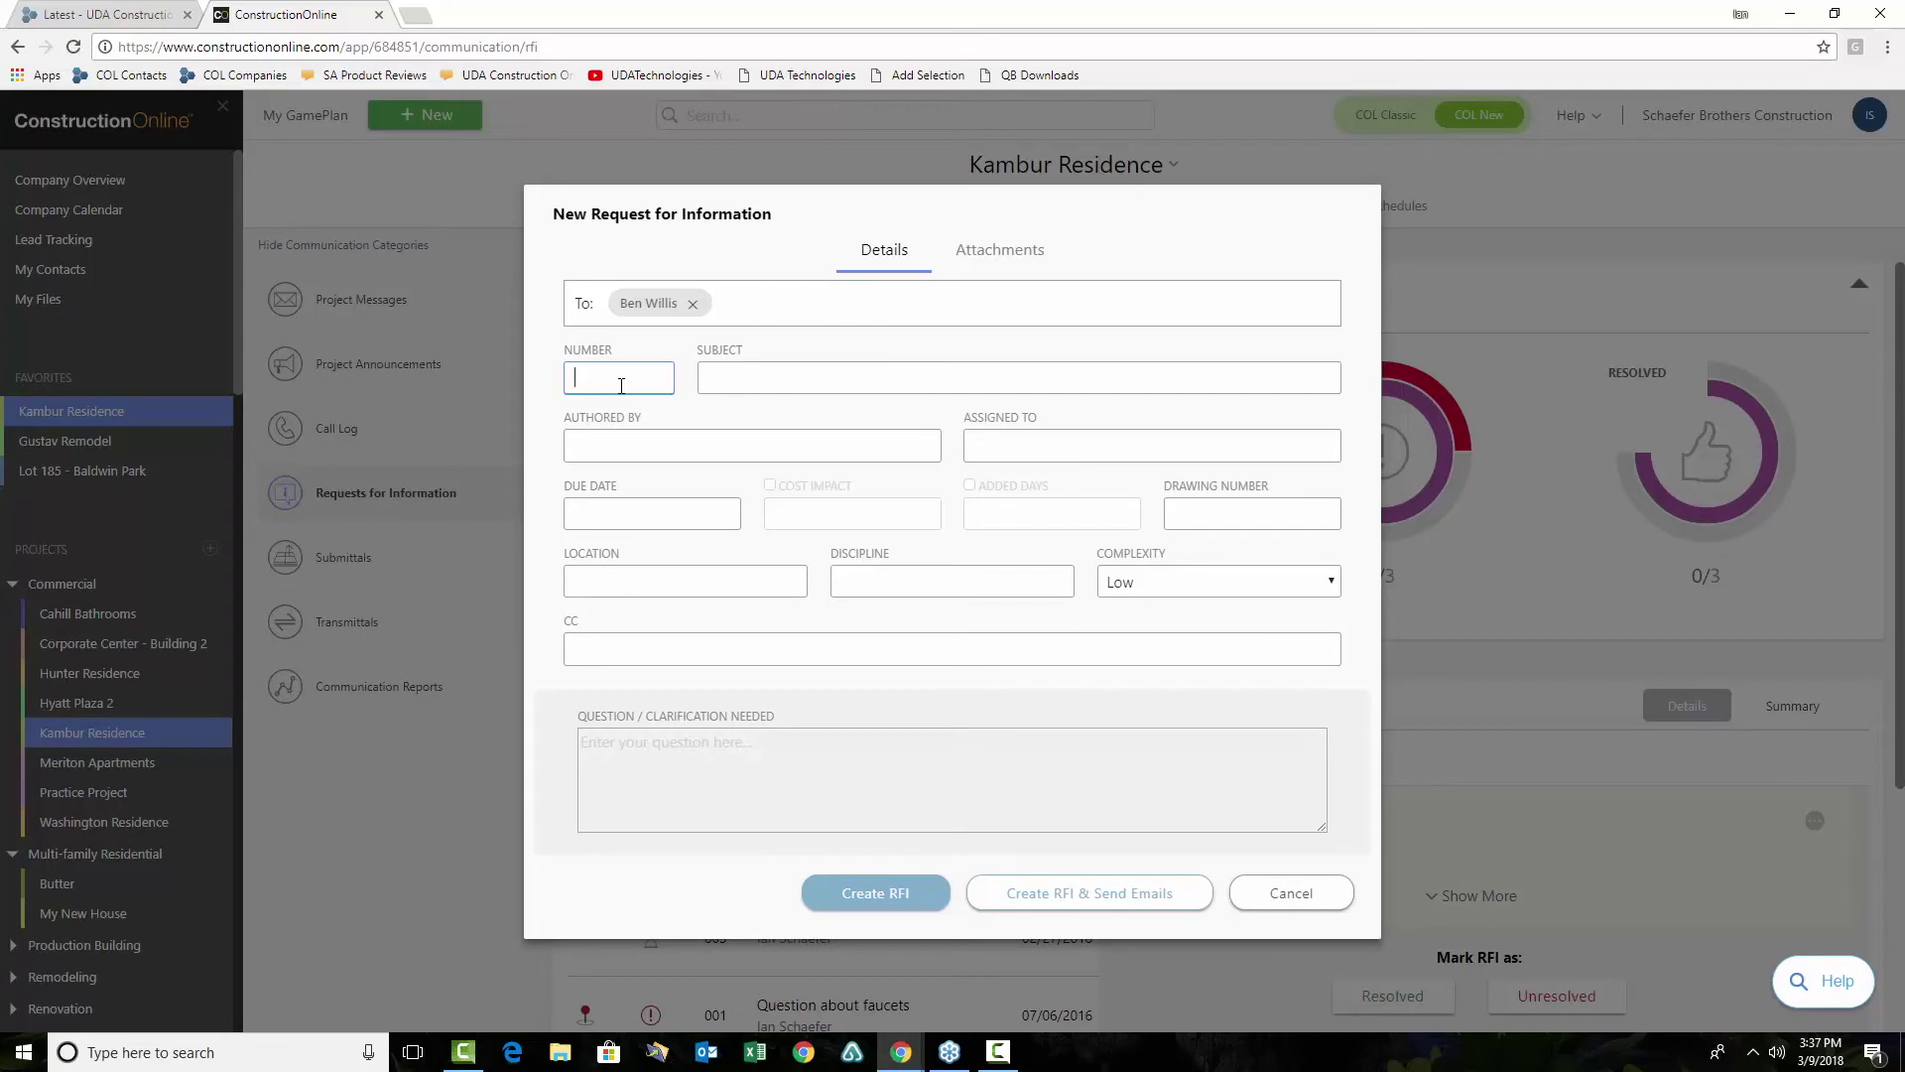
left_click(748, 377)
type("Water Main for bathroom")
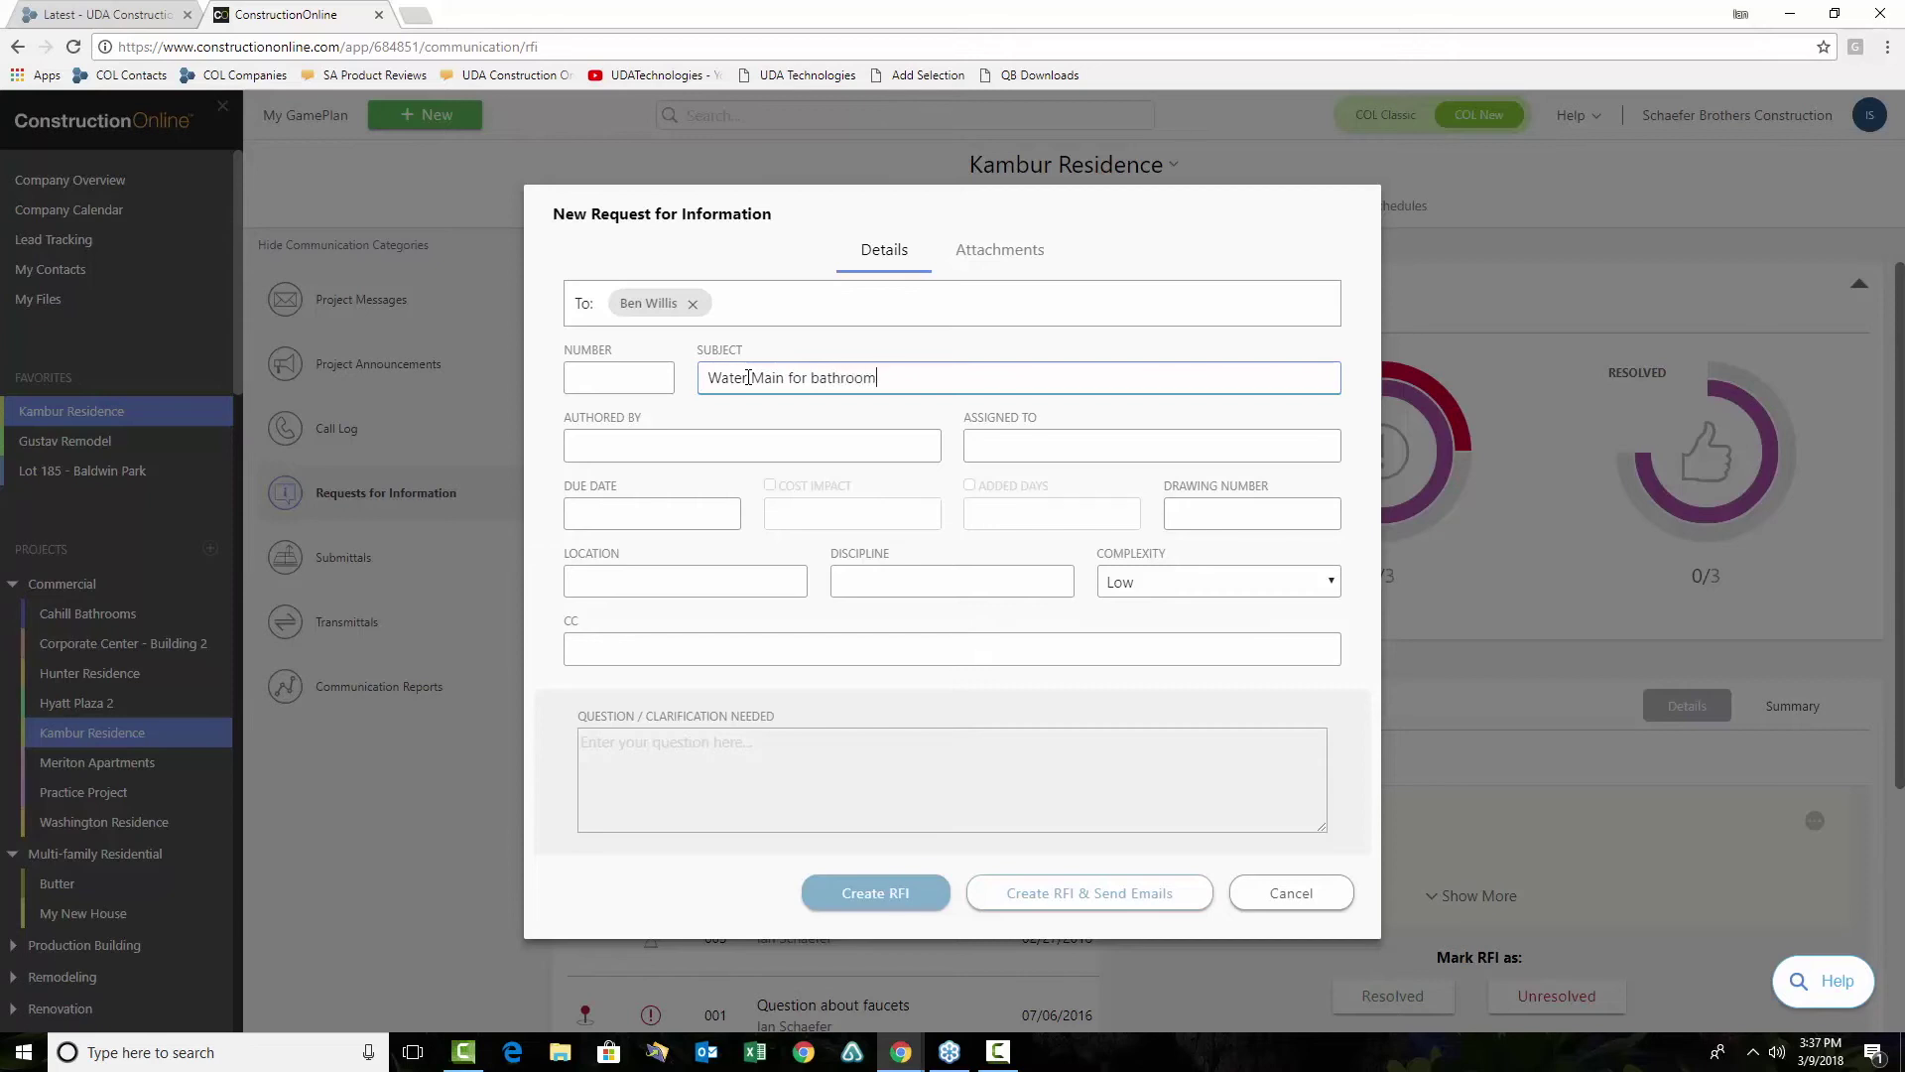
Set the RFI's author to Me and assign it to the same contact as its recipient, with due date 03/13/2018
key("Tab")
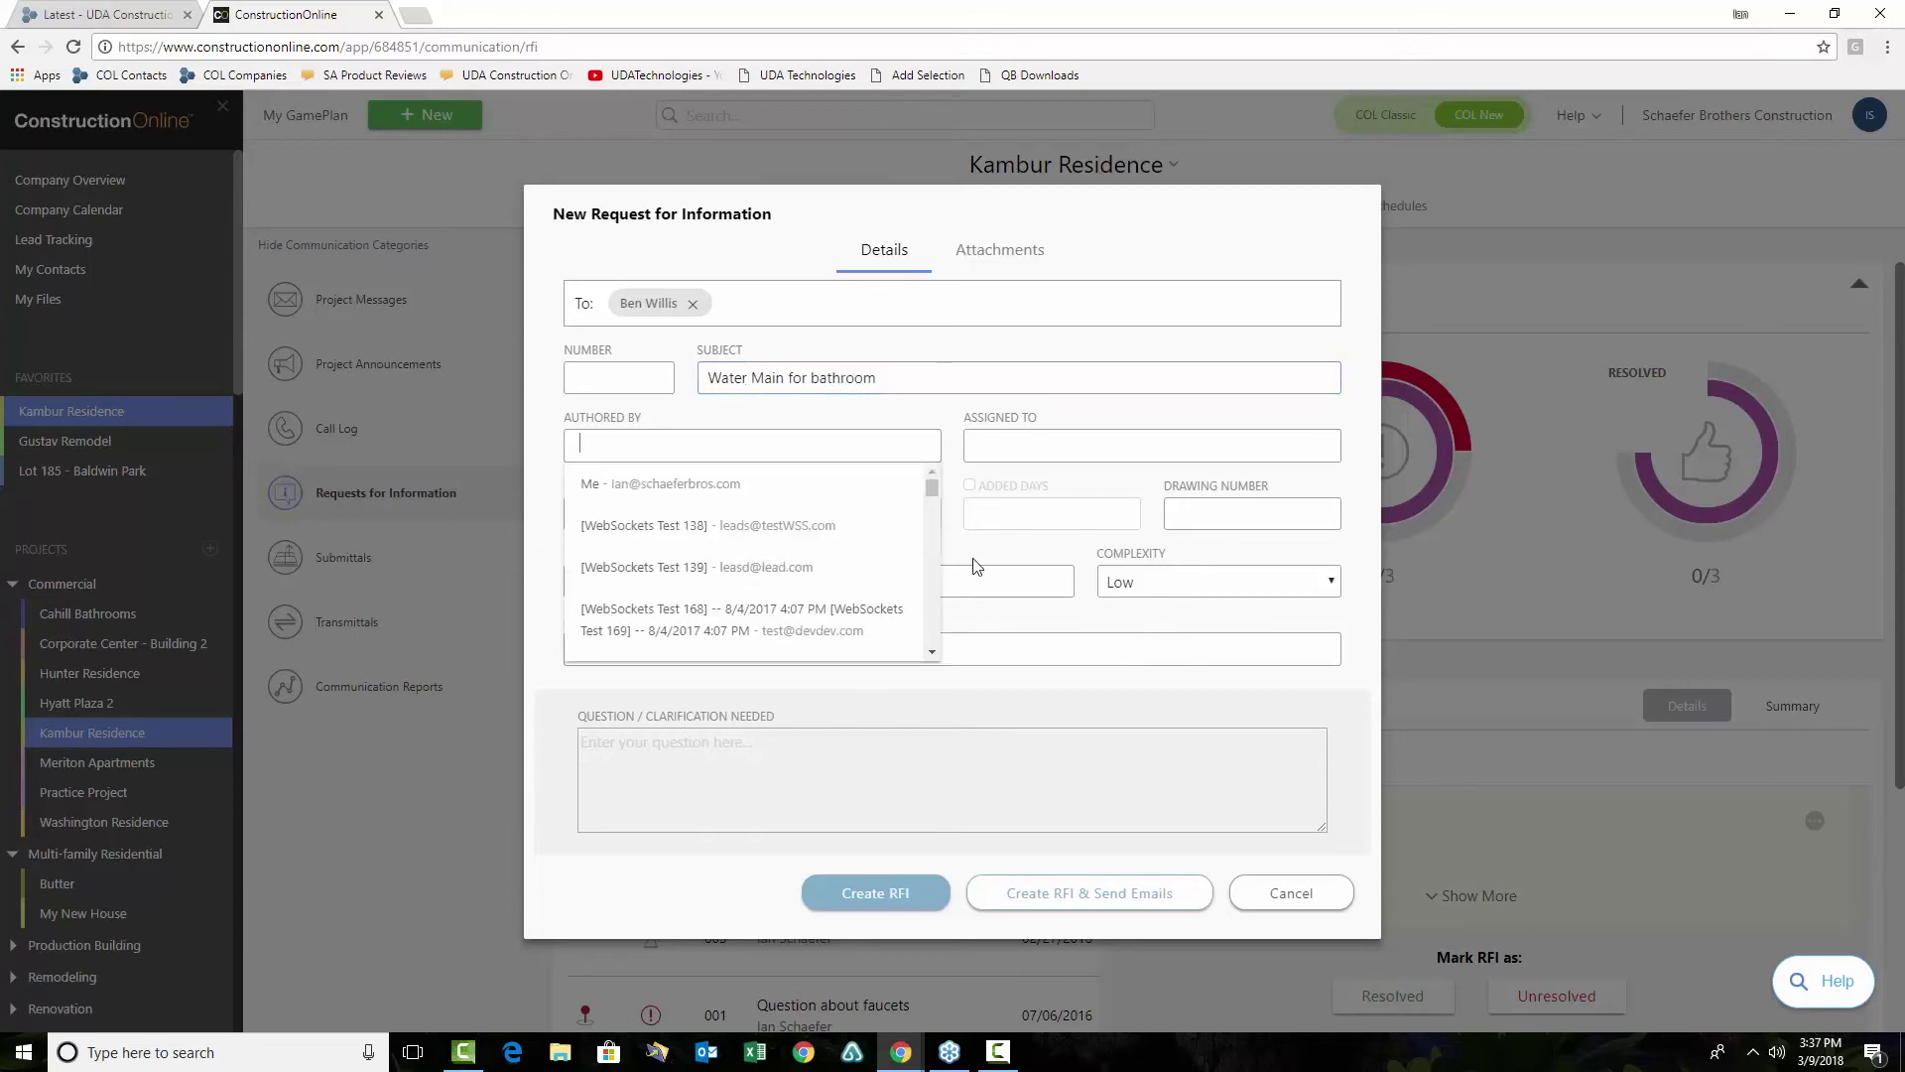
scroll(822, 528, "down", 2)
scroll(695, 526, "up", 2)
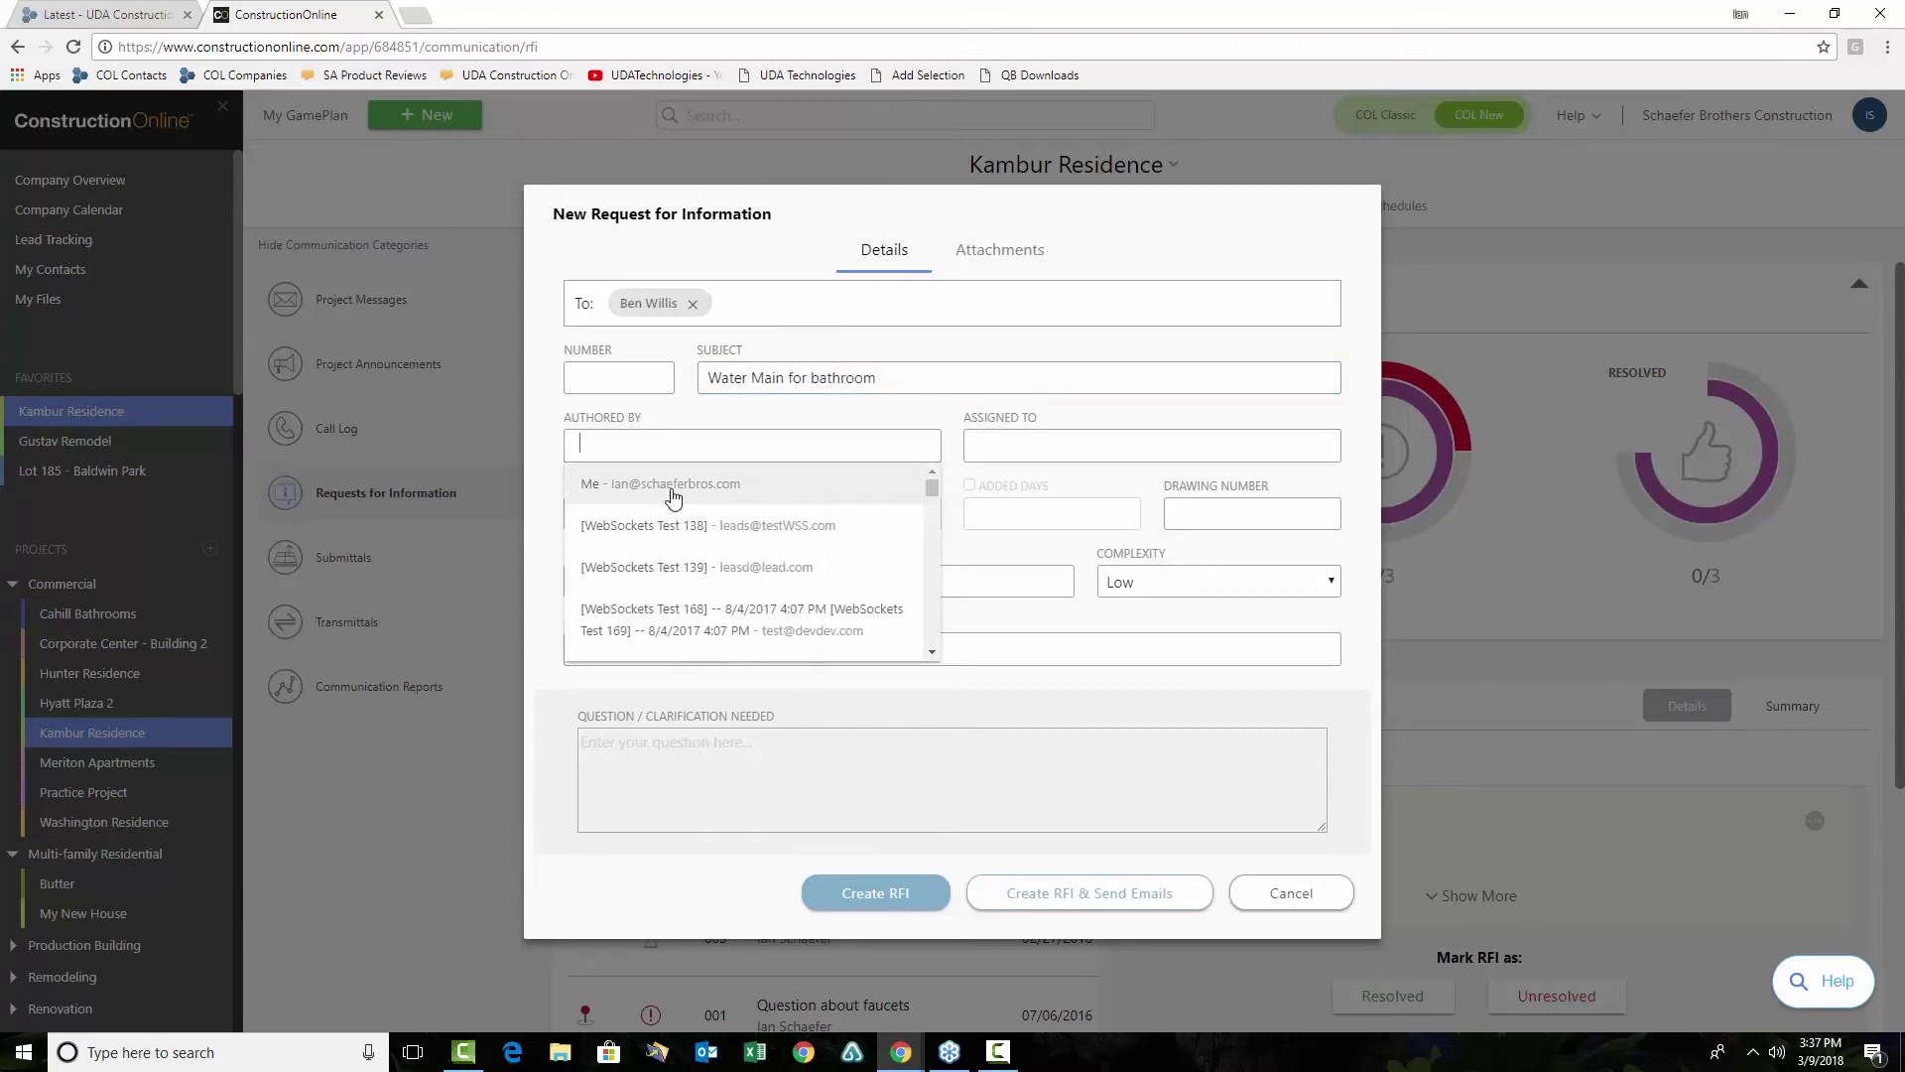
left_click(667, 485)
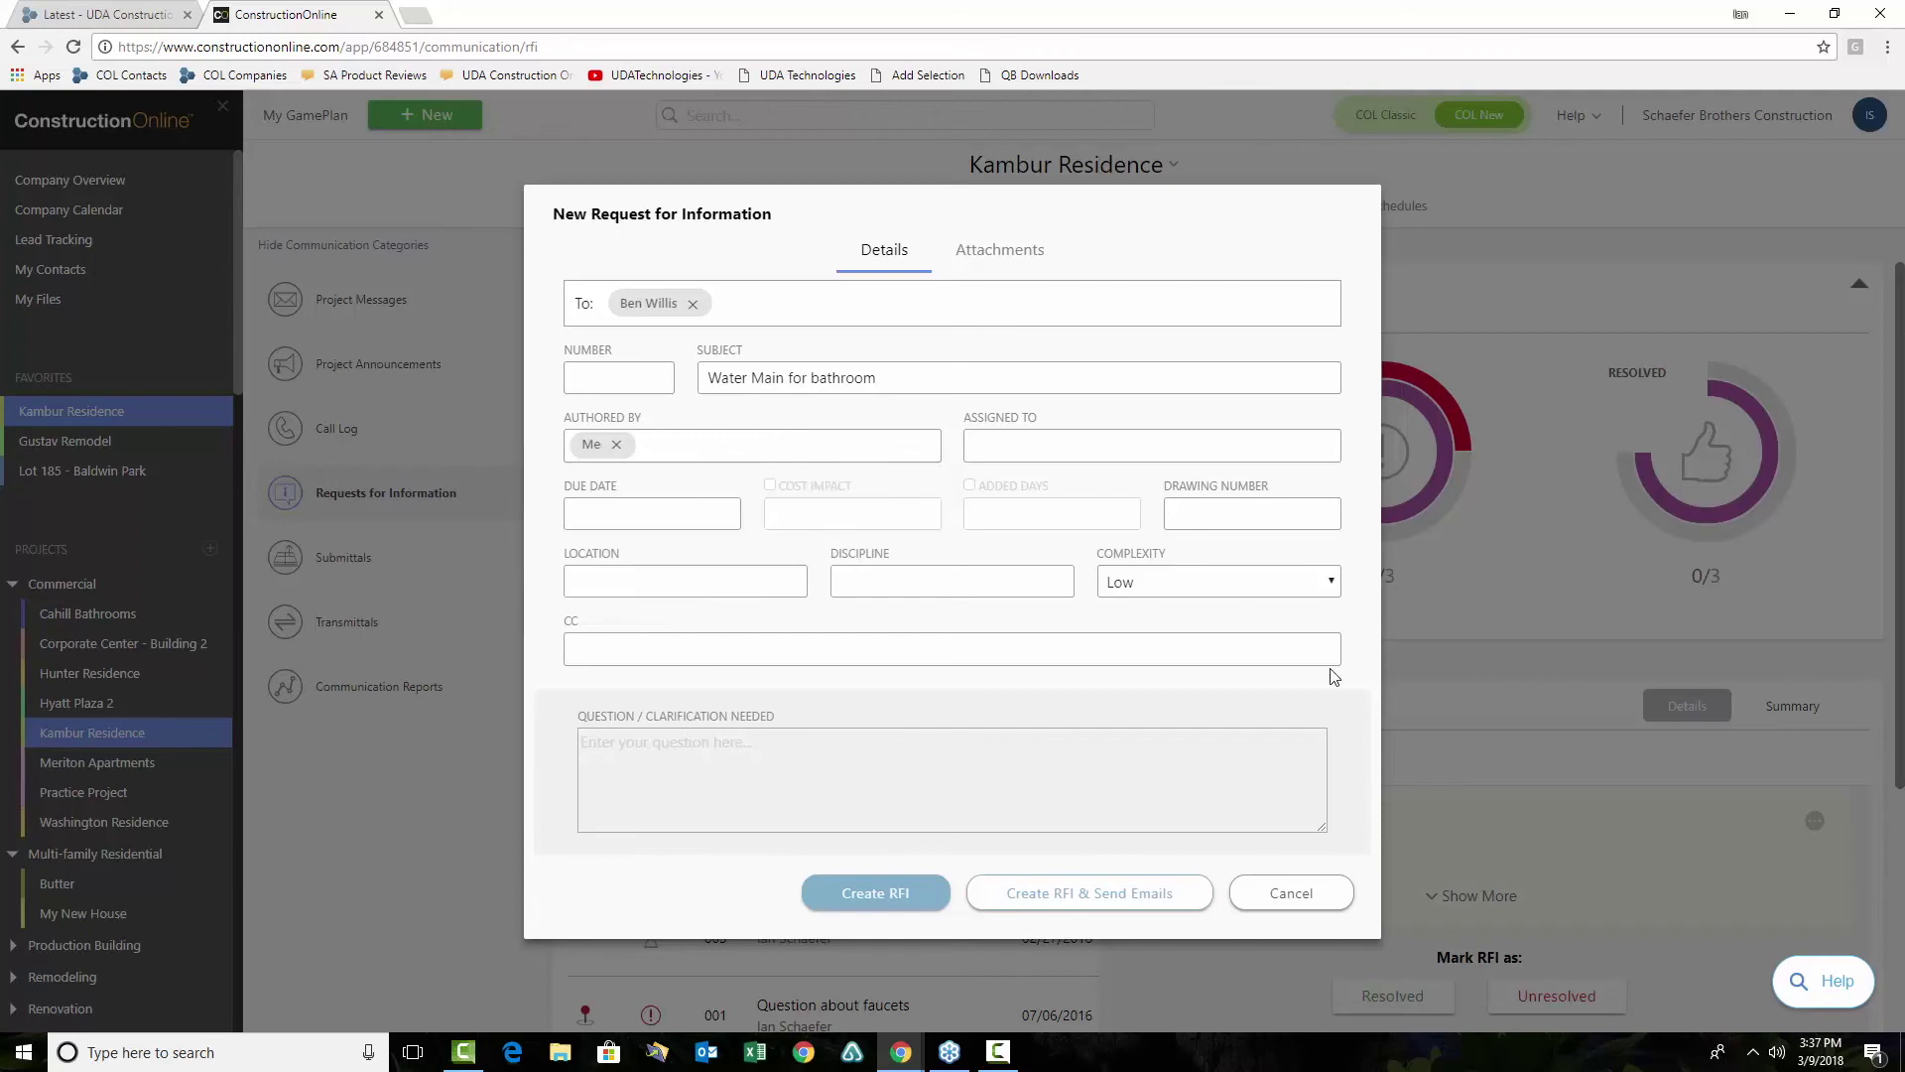
left_click(1049, 445)
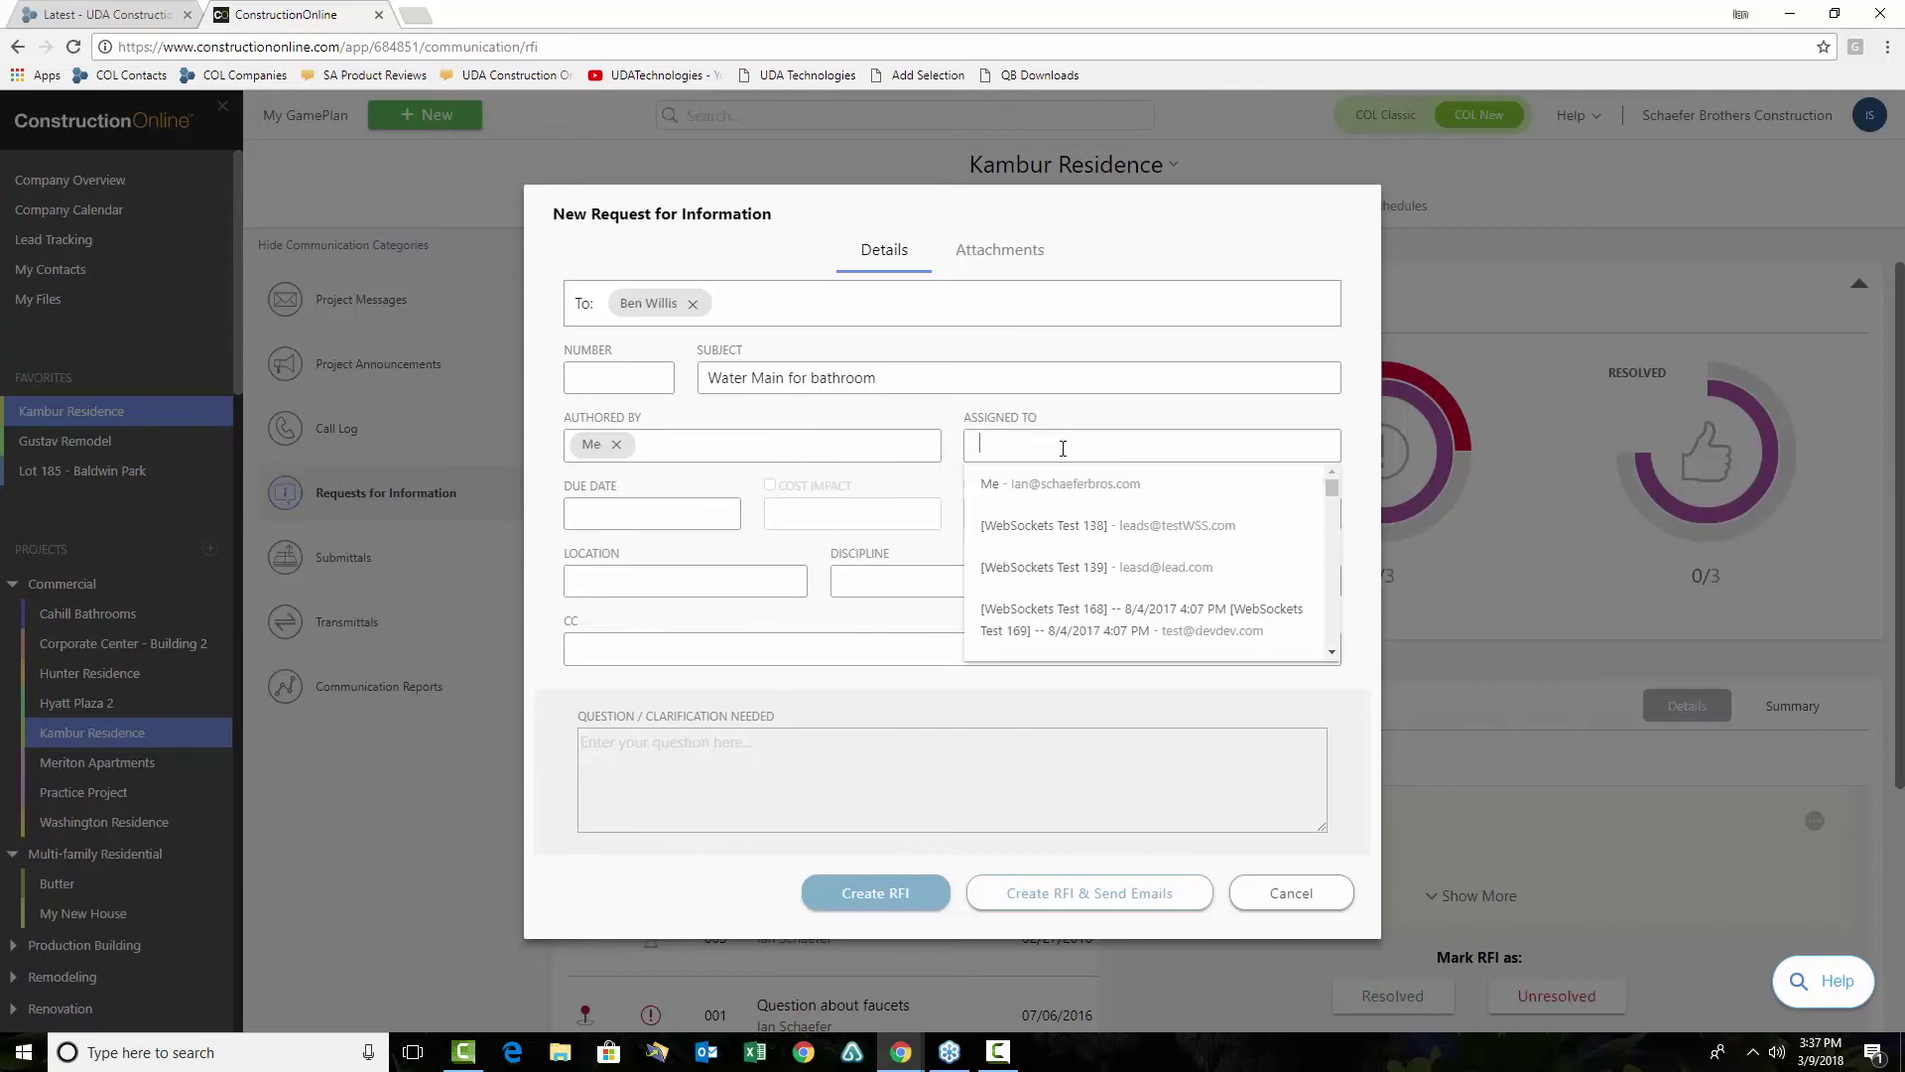
type("b")
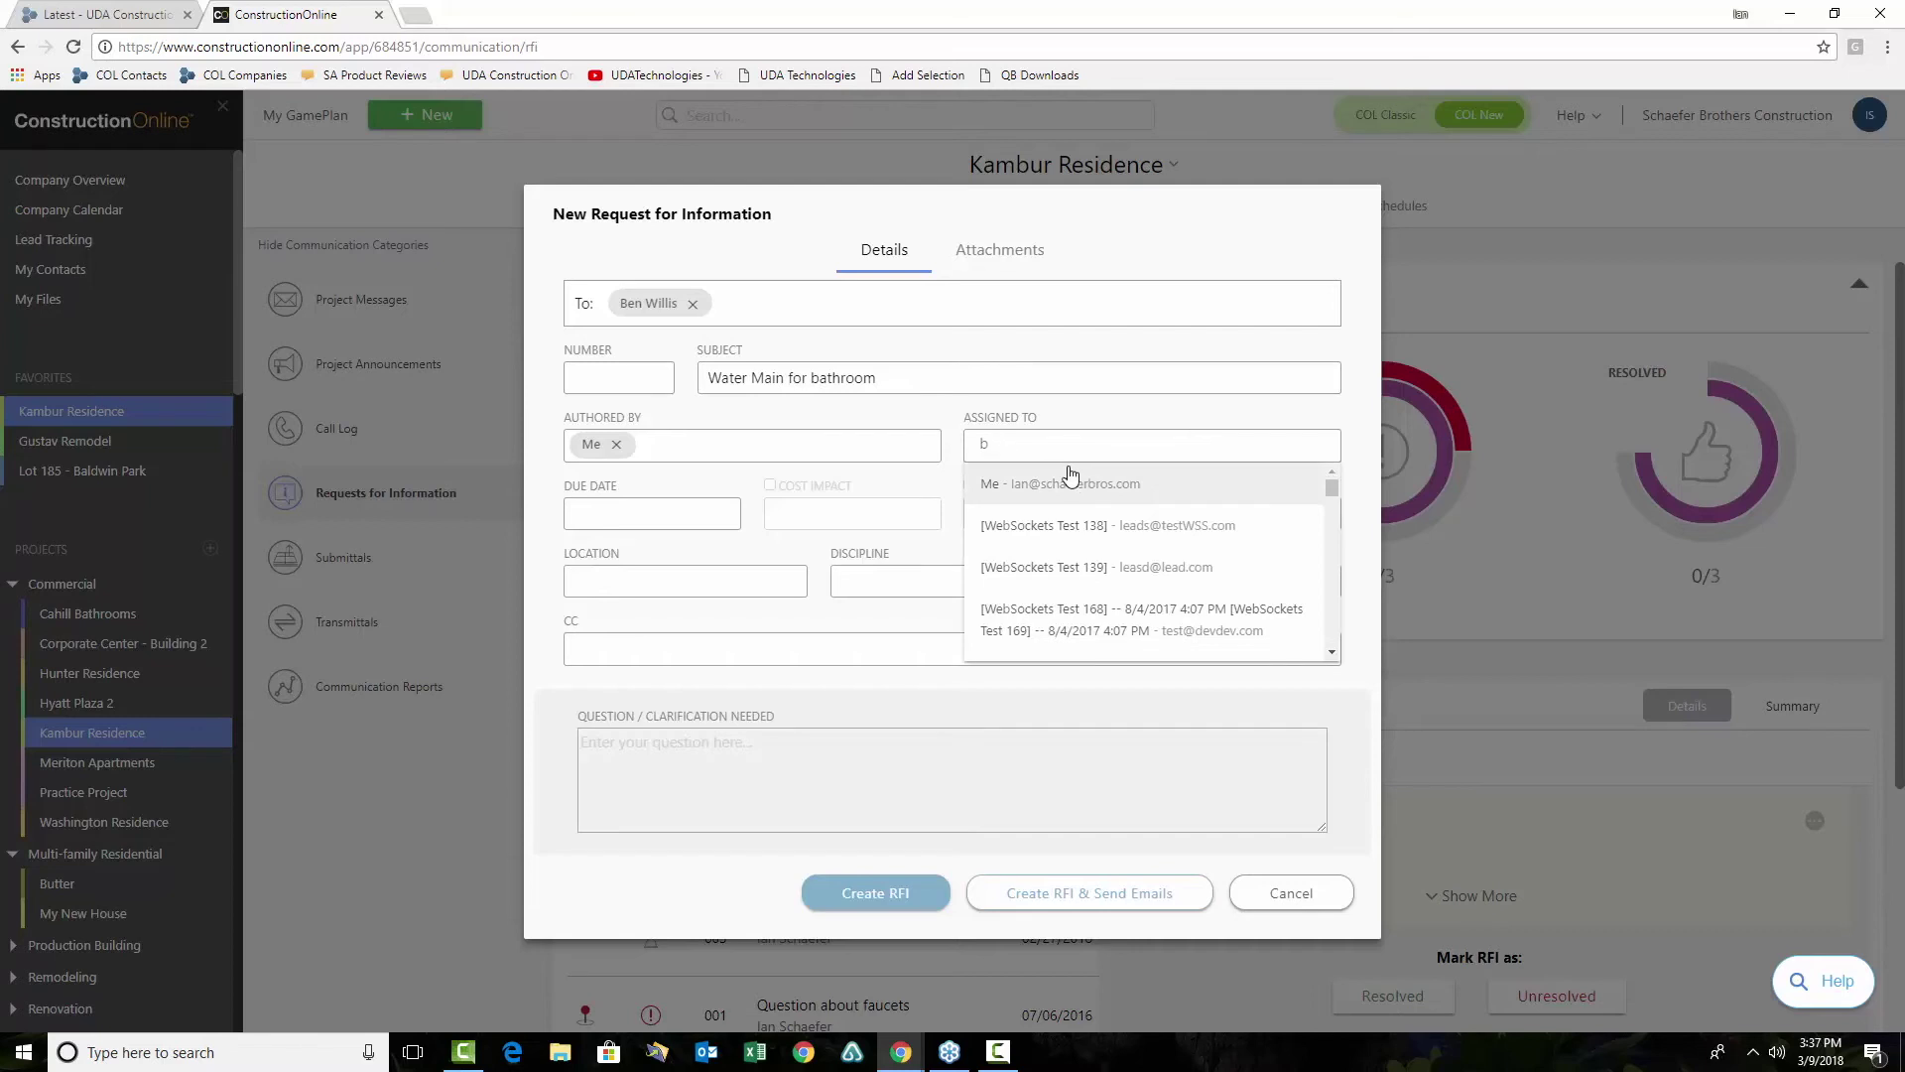
type("en")
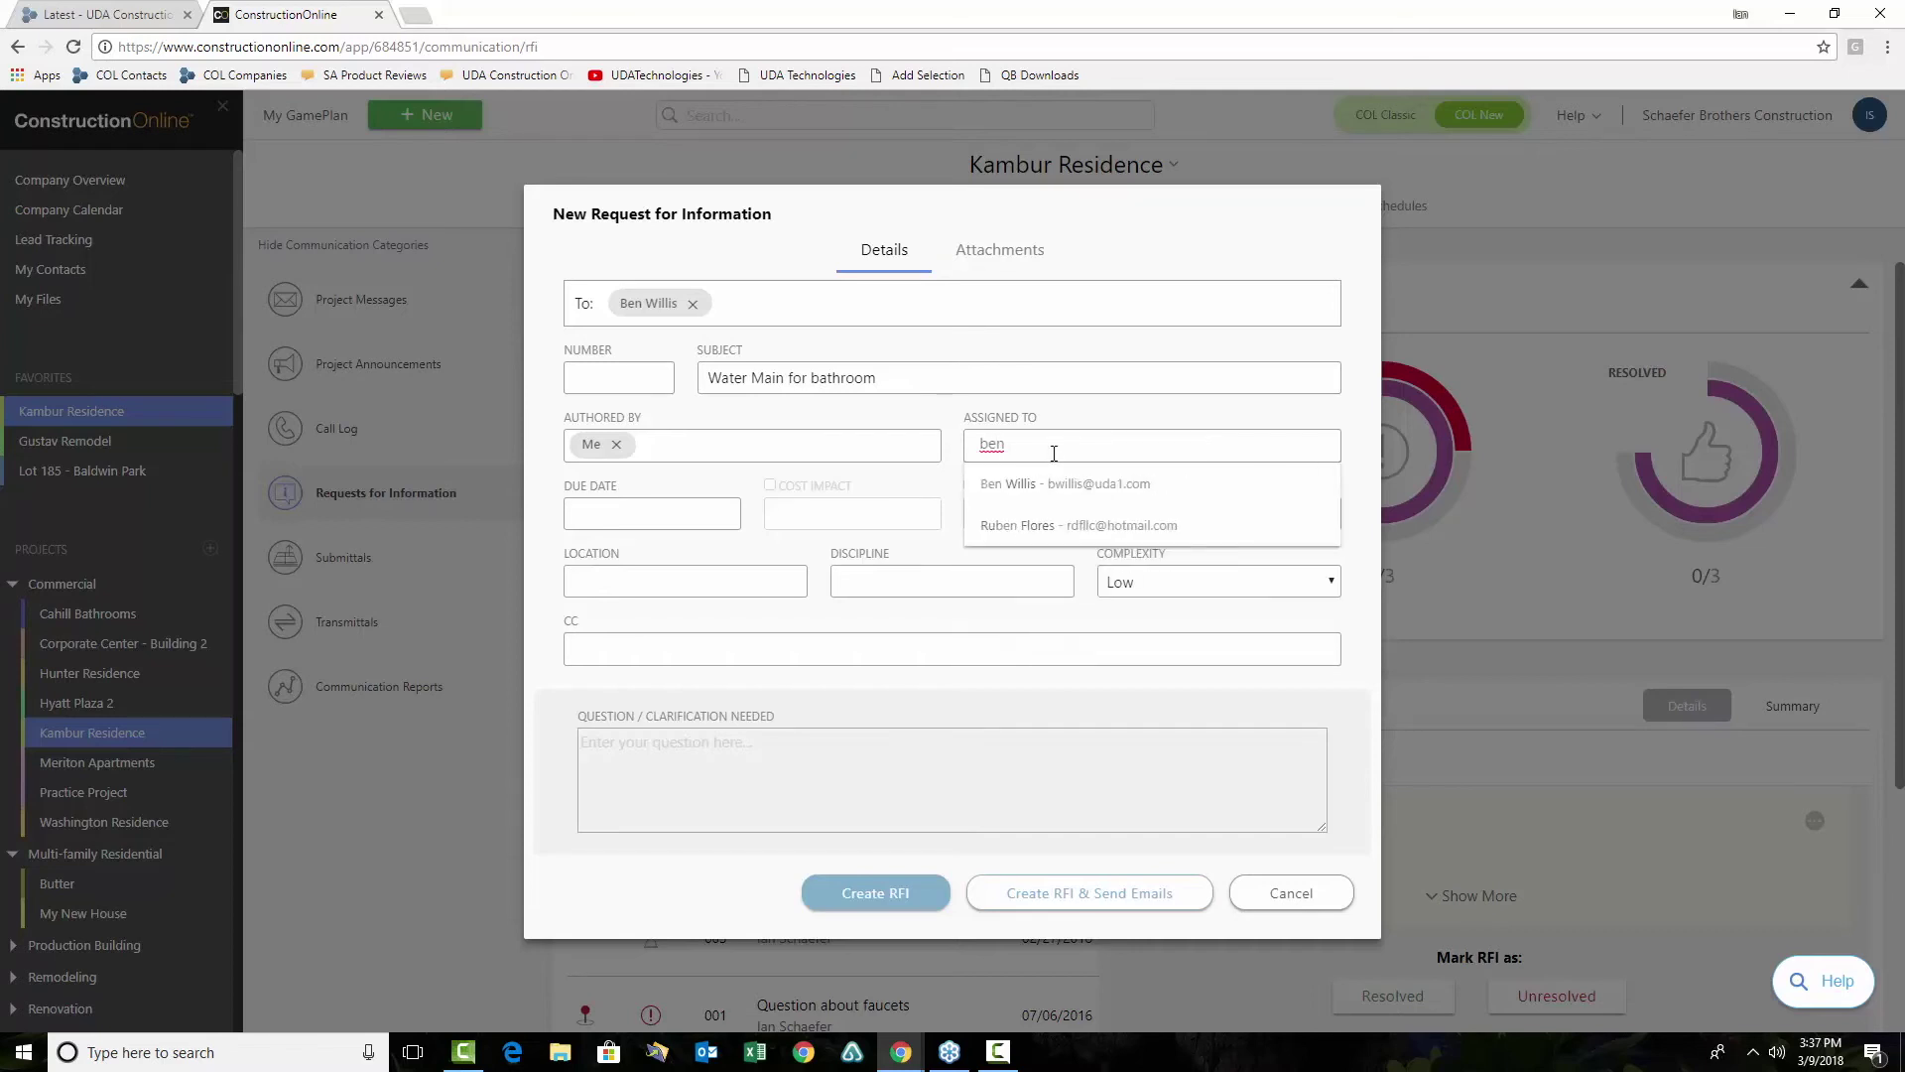
left_click(1018, 485)
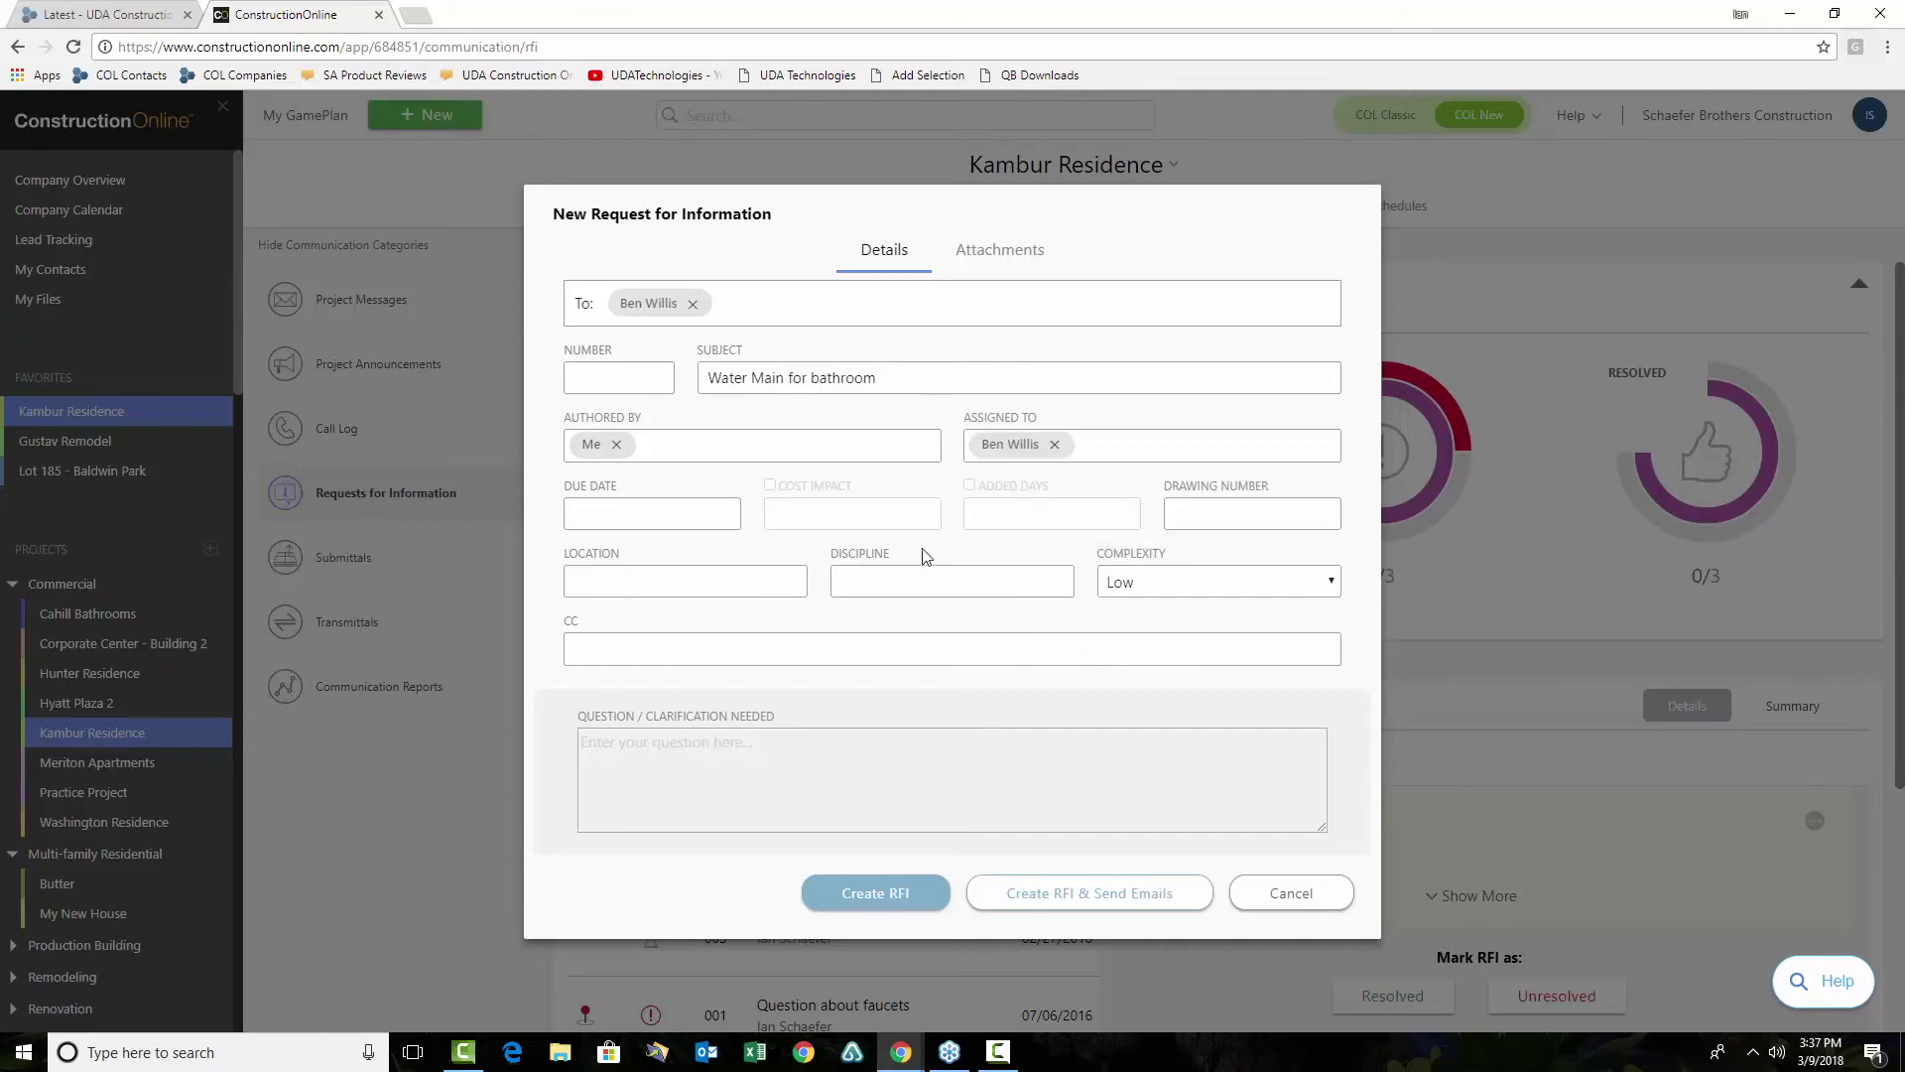
left_click(621, 521)
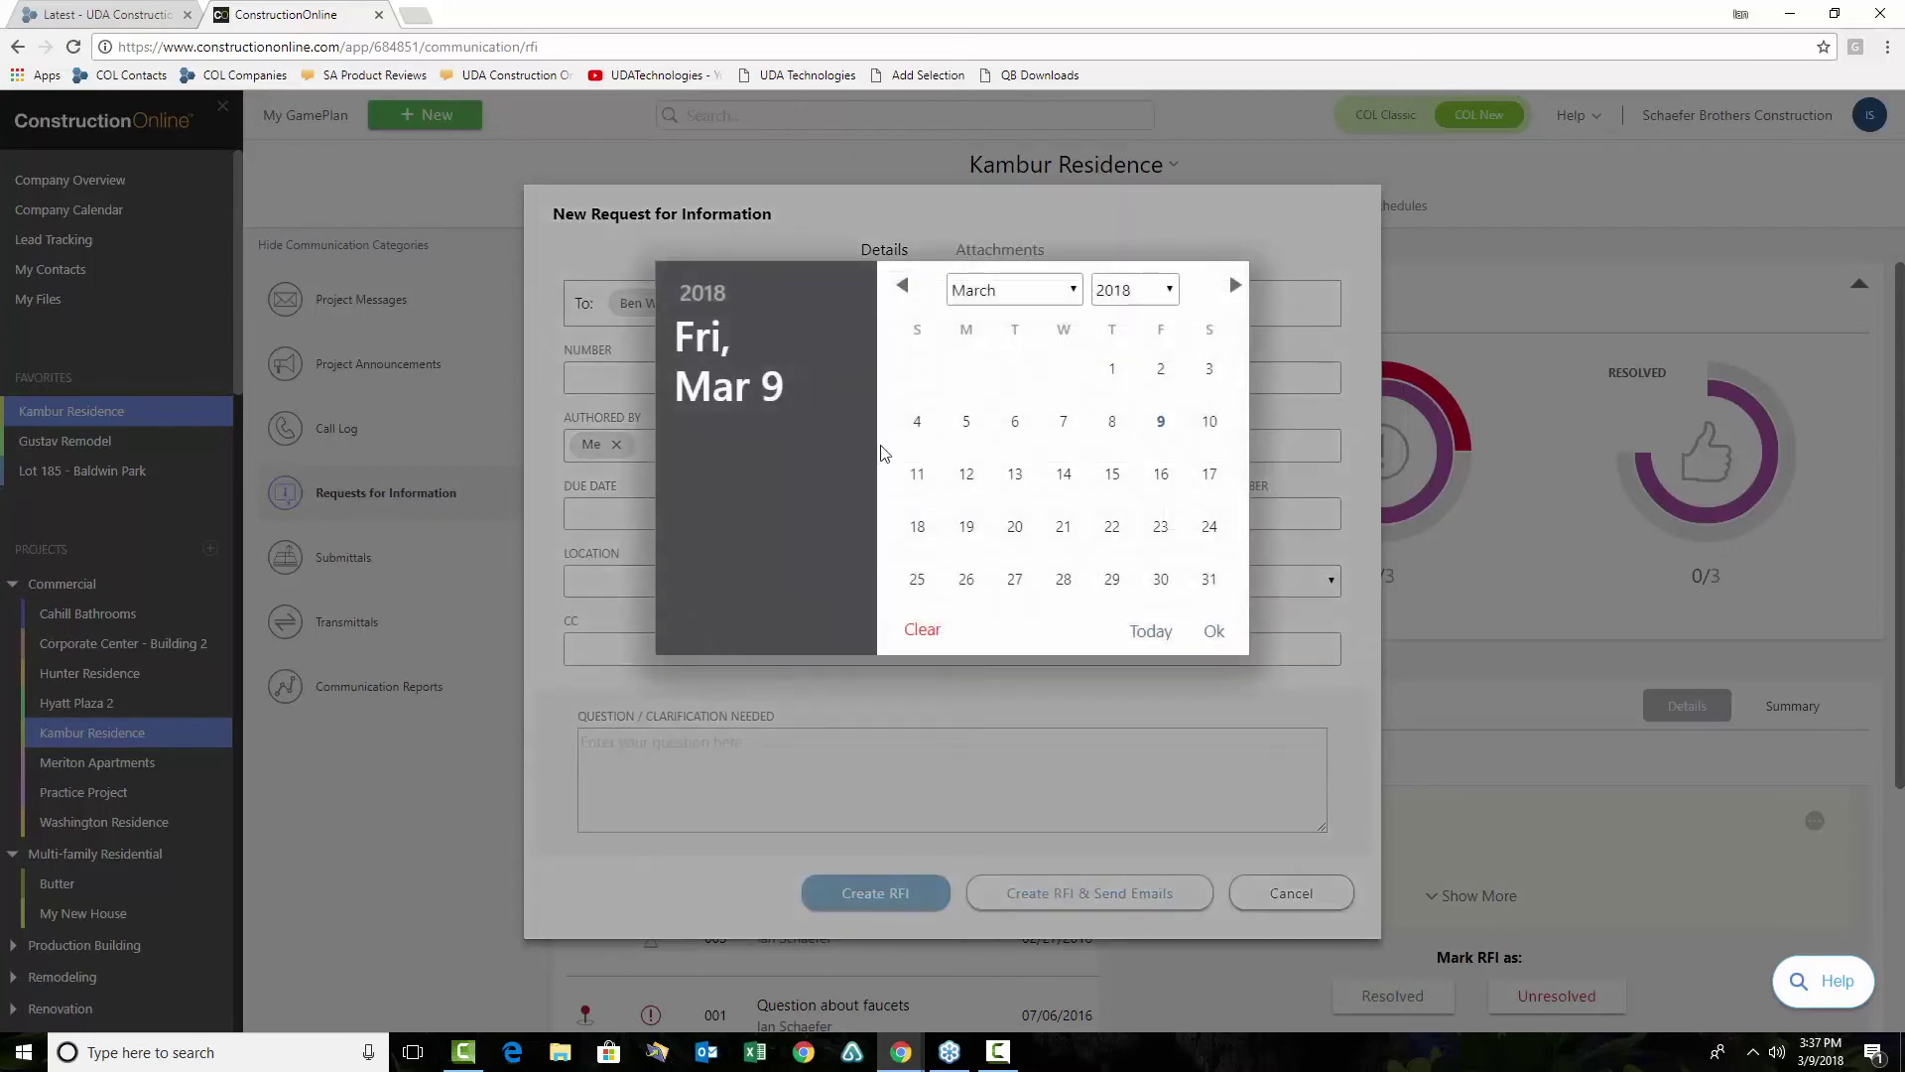
left_click(1014, 475)
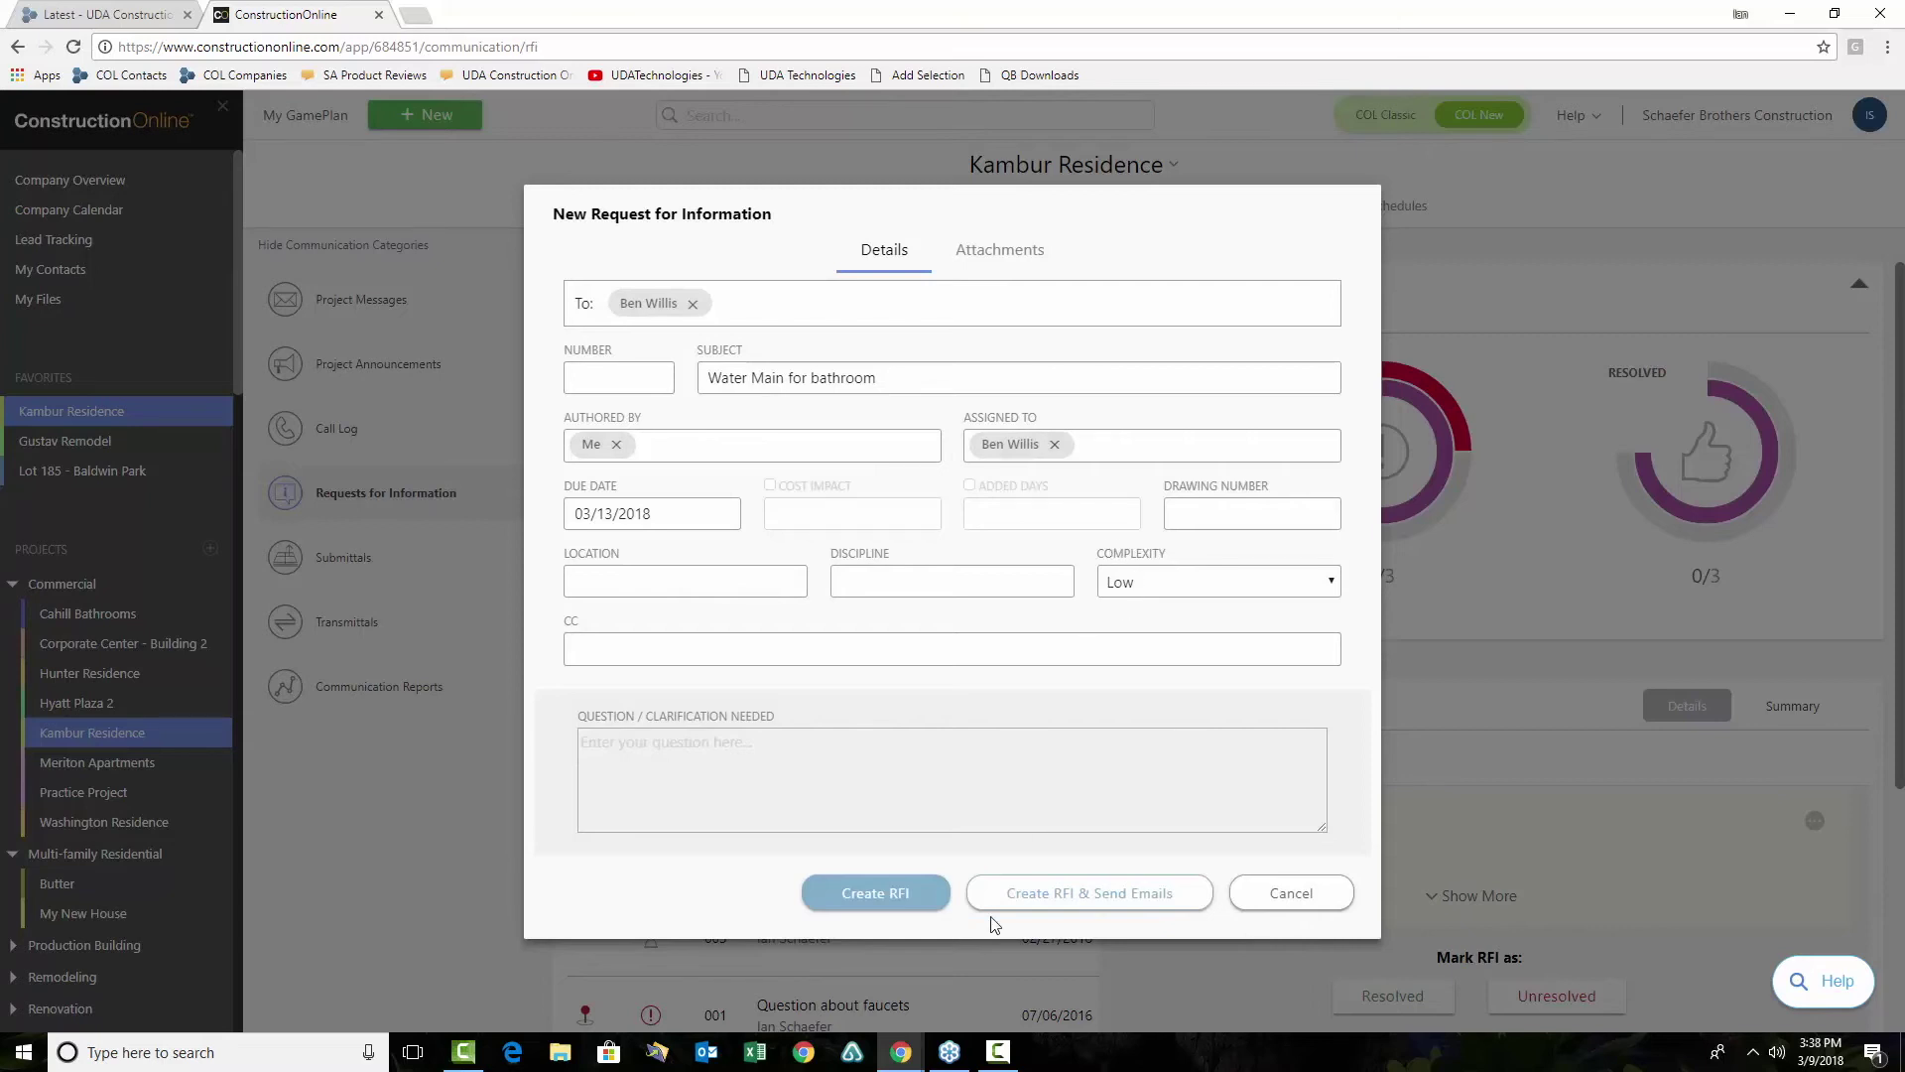
Enter the question "There doesn't seem to be water hookup for sink in master bath?" and create the RFI, sending emails
left_click(770, 794)
type("T")
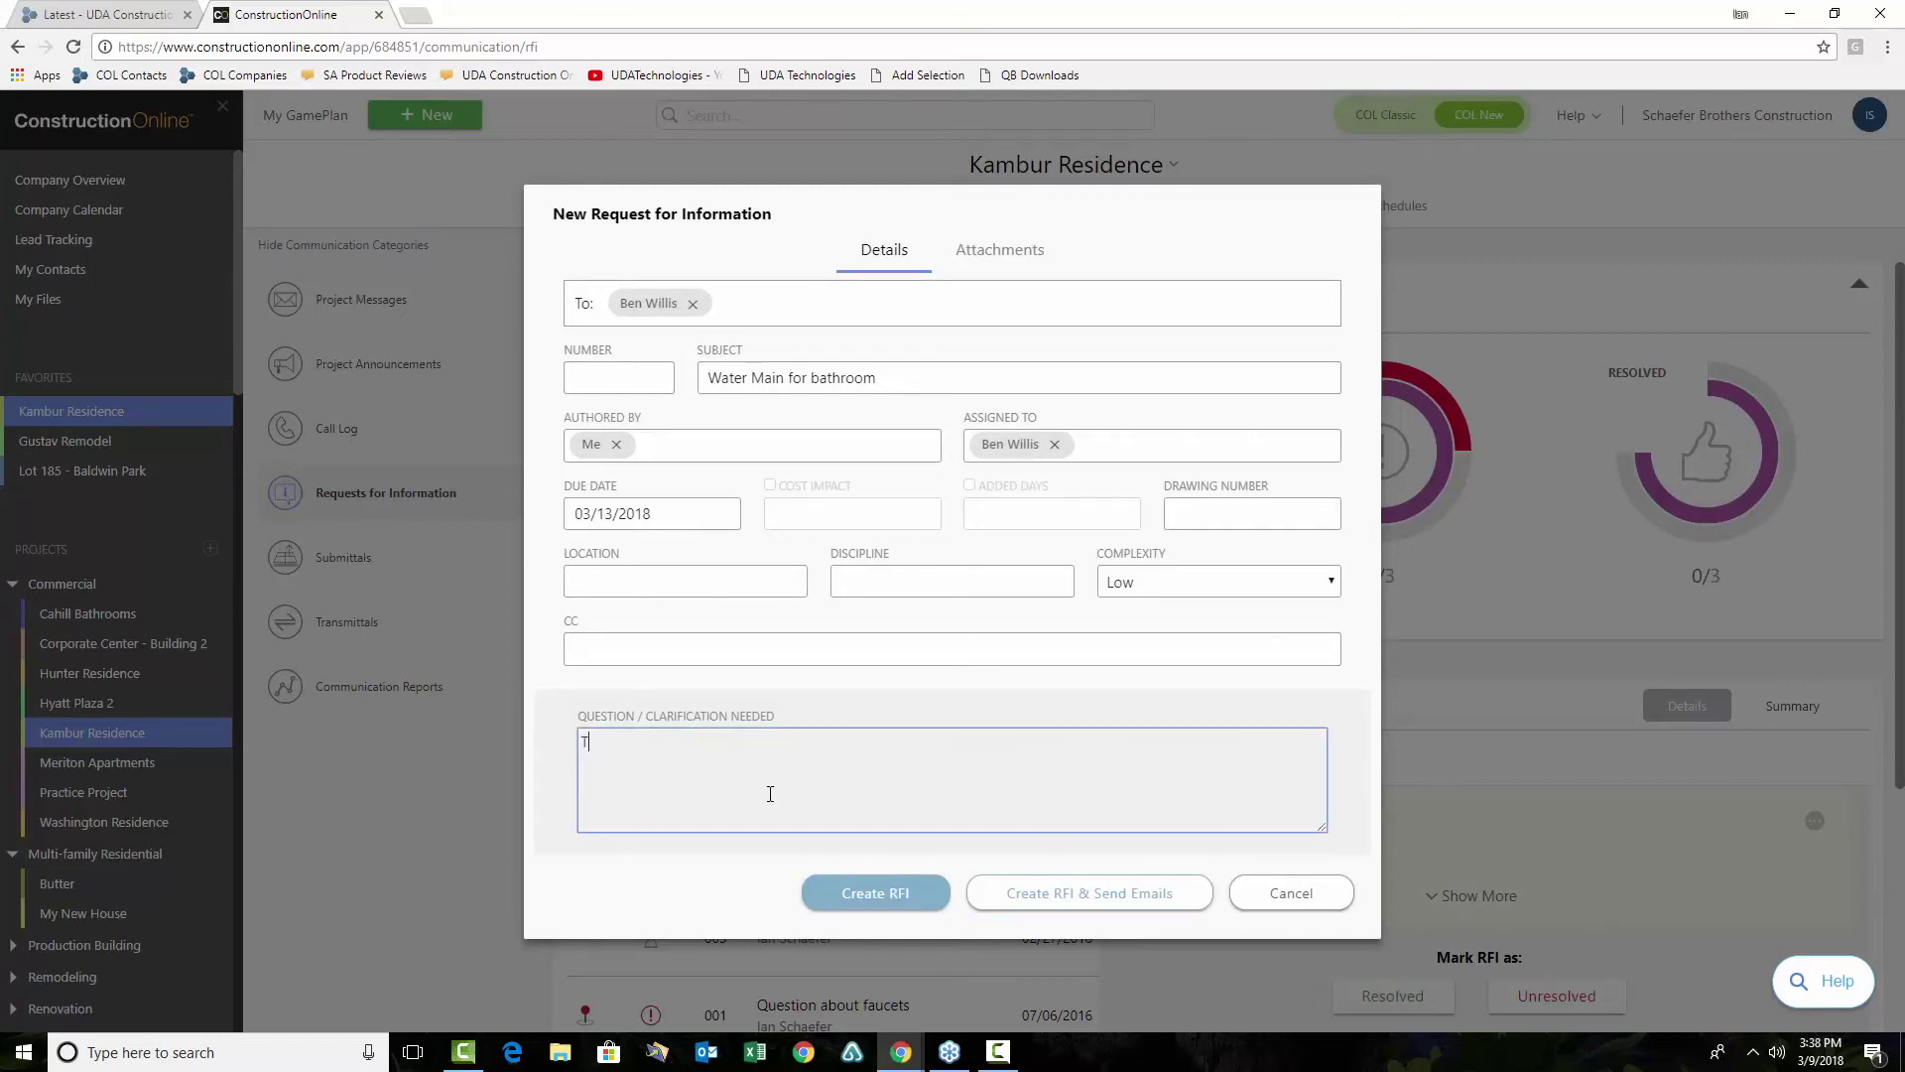
type("here doesn't seem to be wa")
key("BackSpace")
type("water hookup for si")
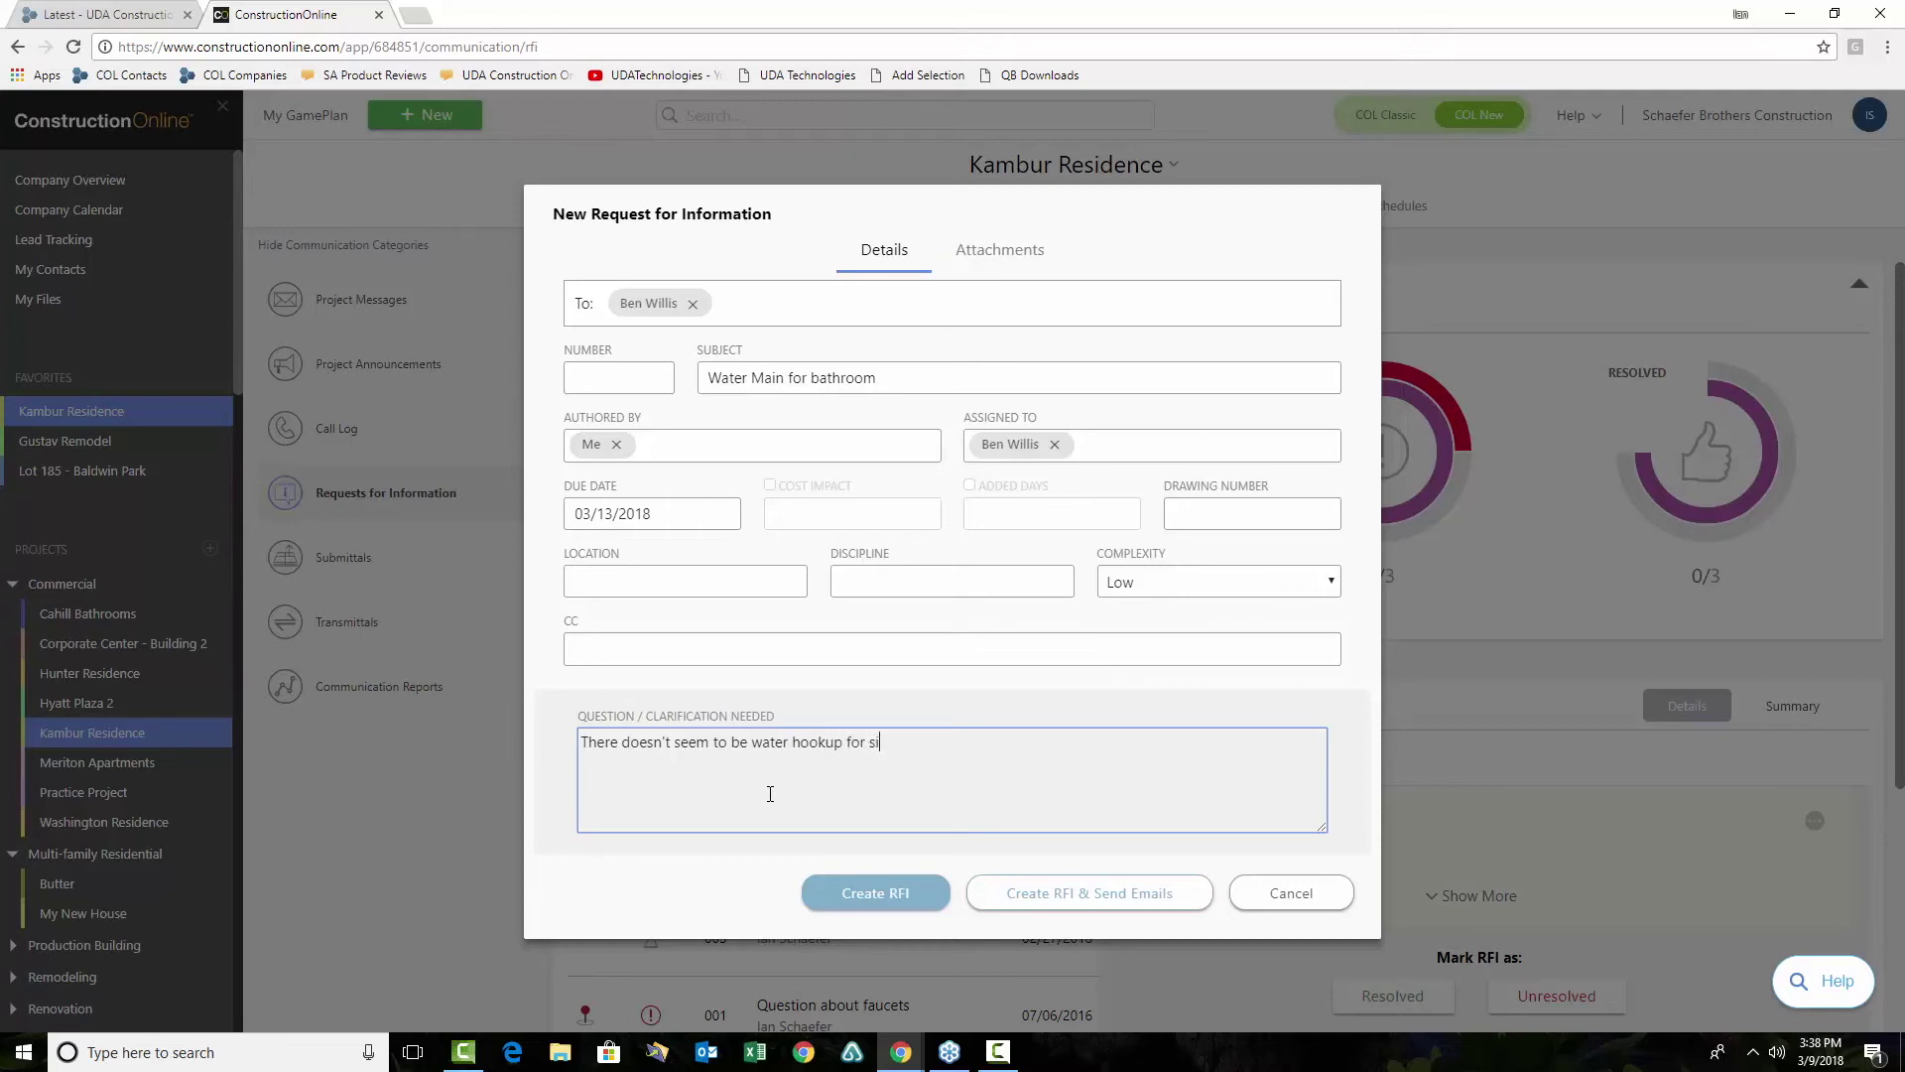
type("nk in master bath")
type("?")
left_click(1107, 905)
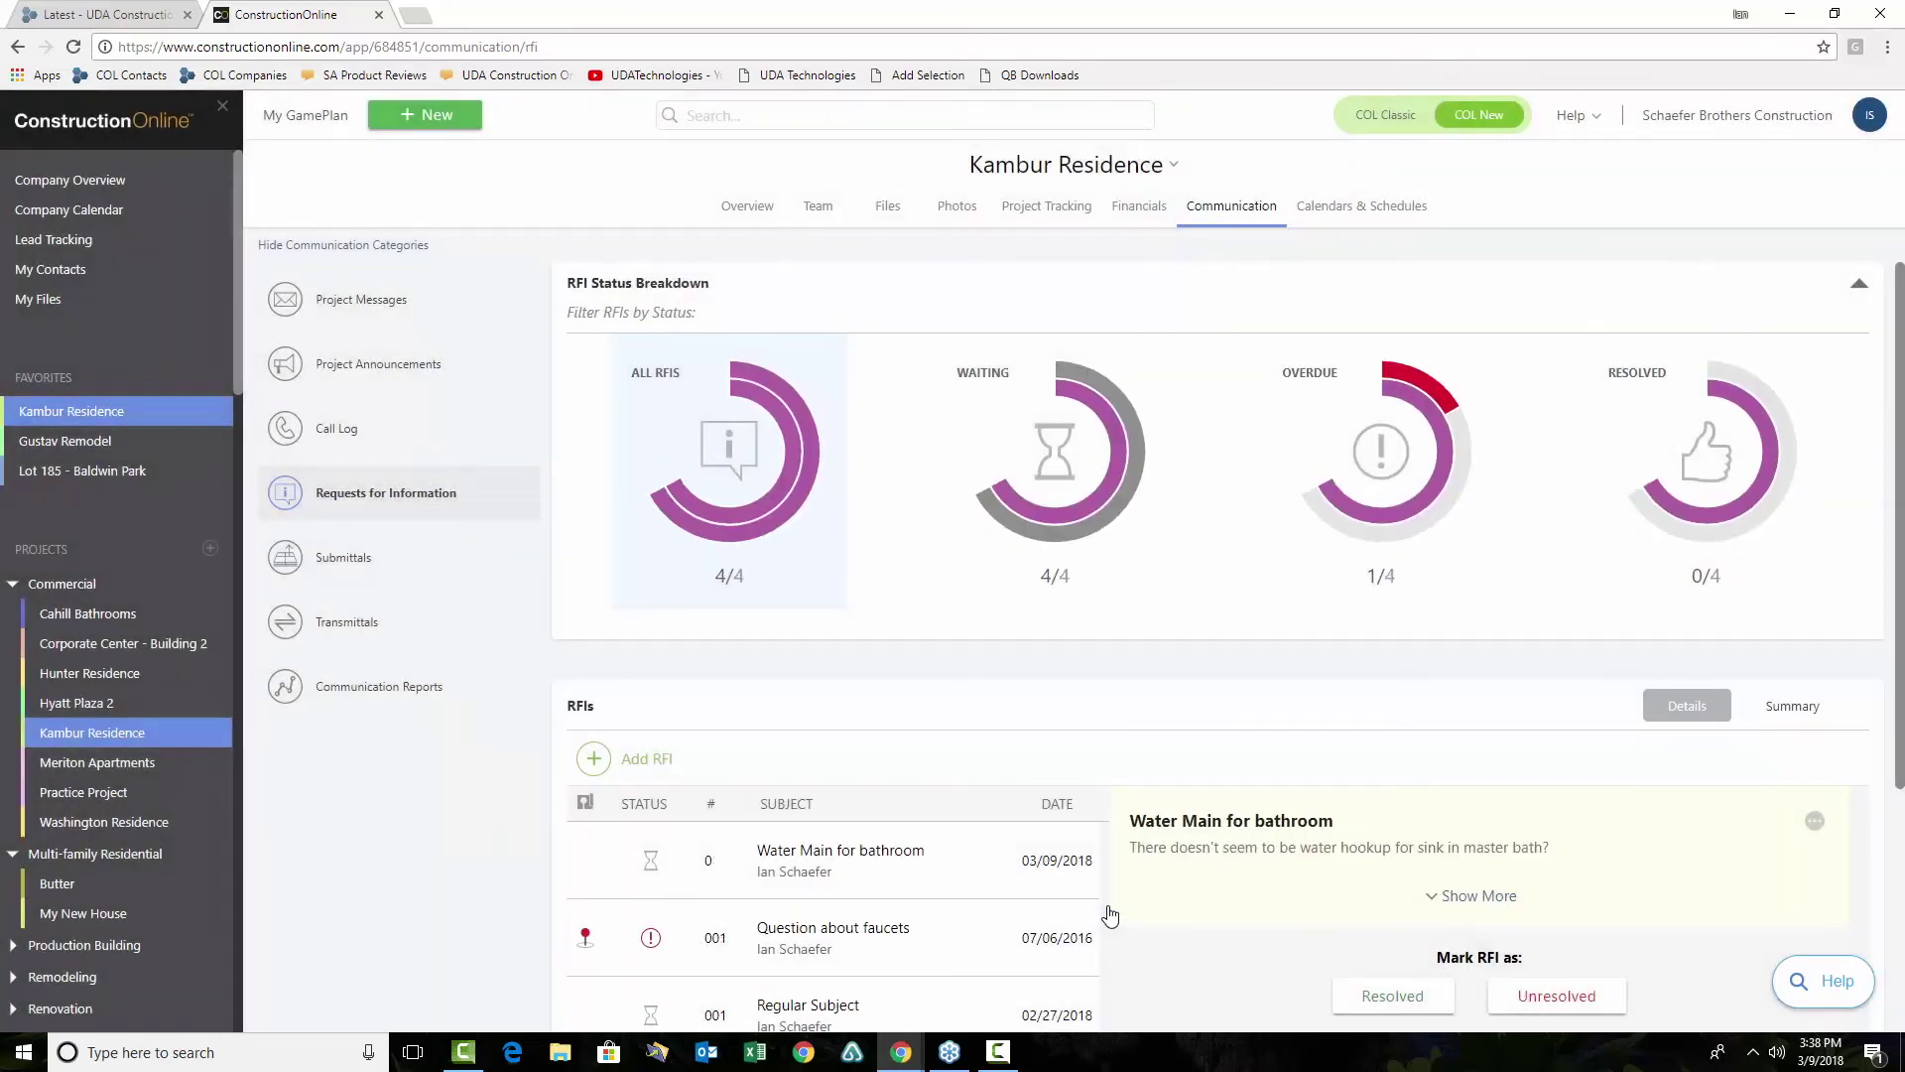
Mark the "Water Main for bathroom" RFI as resolved
scroll(1300, 811, "down", 2)
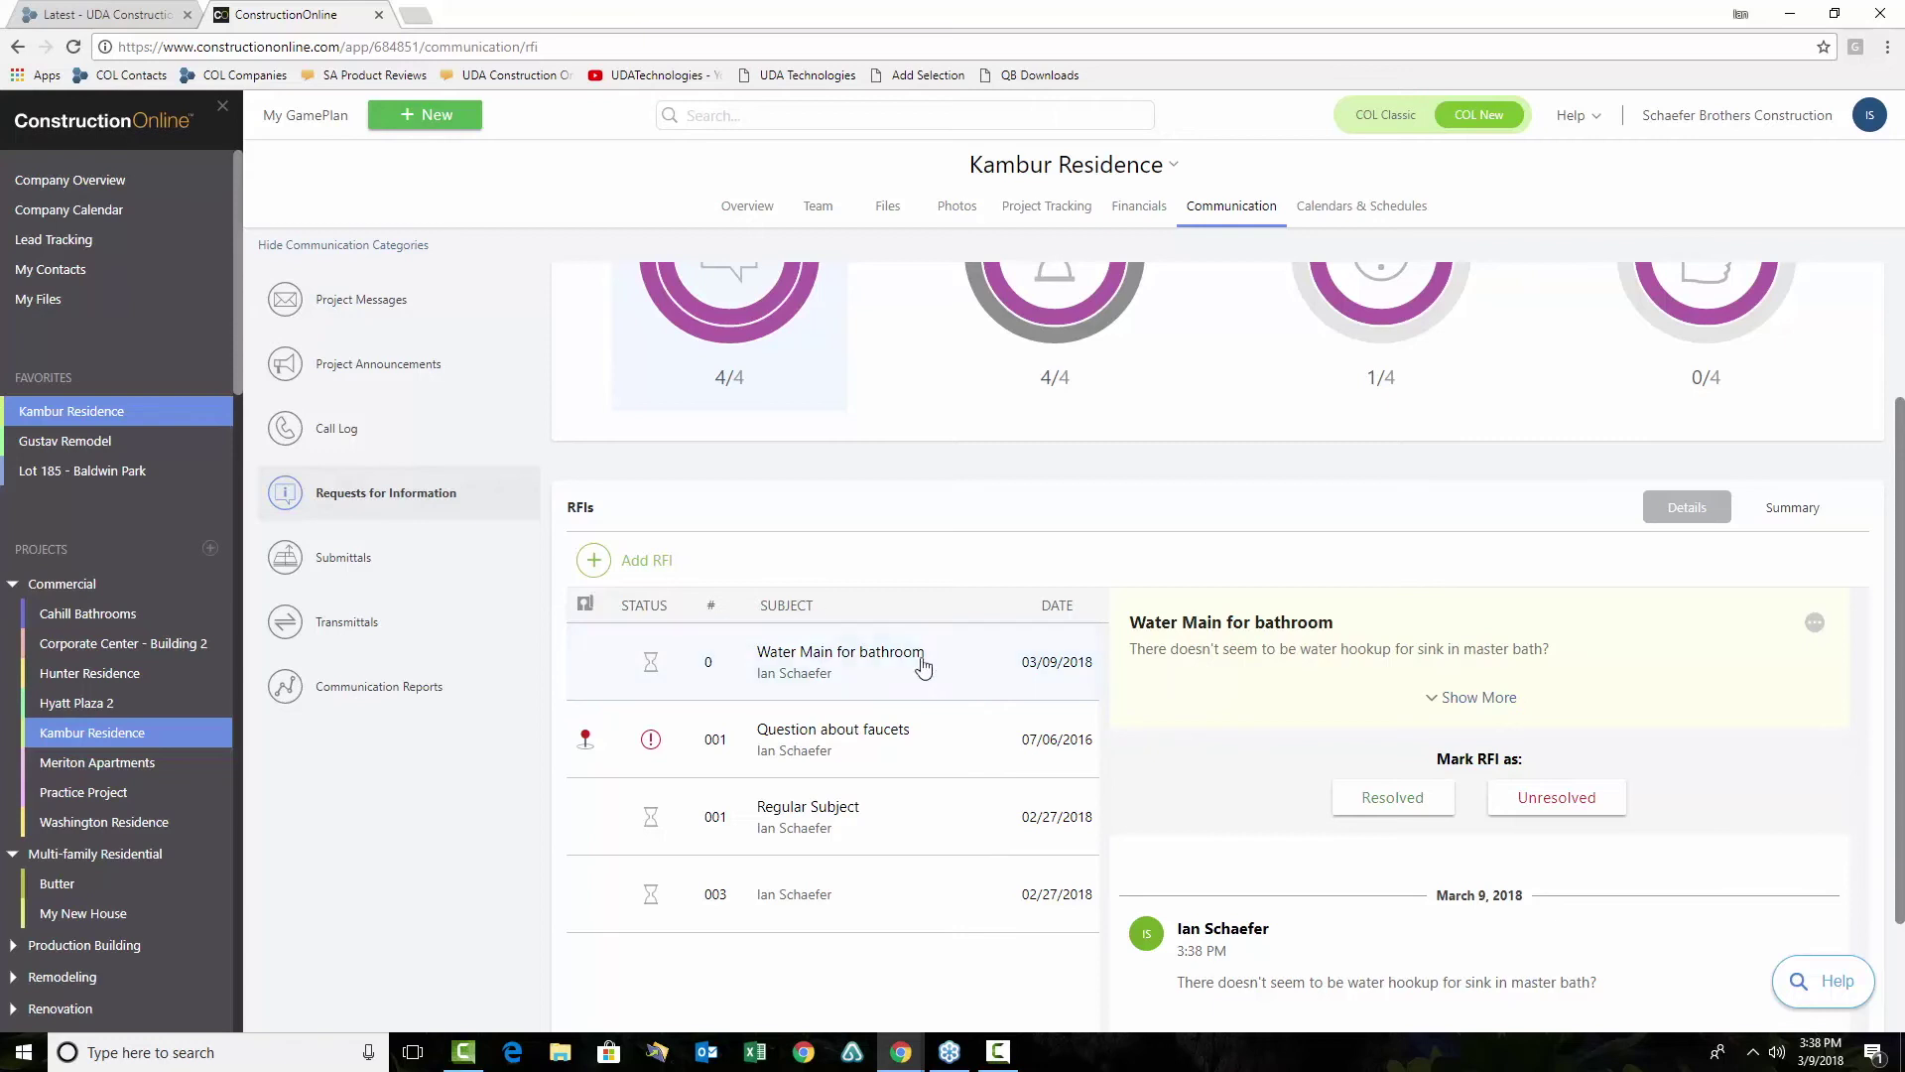
scroll(1358, 725, "down", 2)
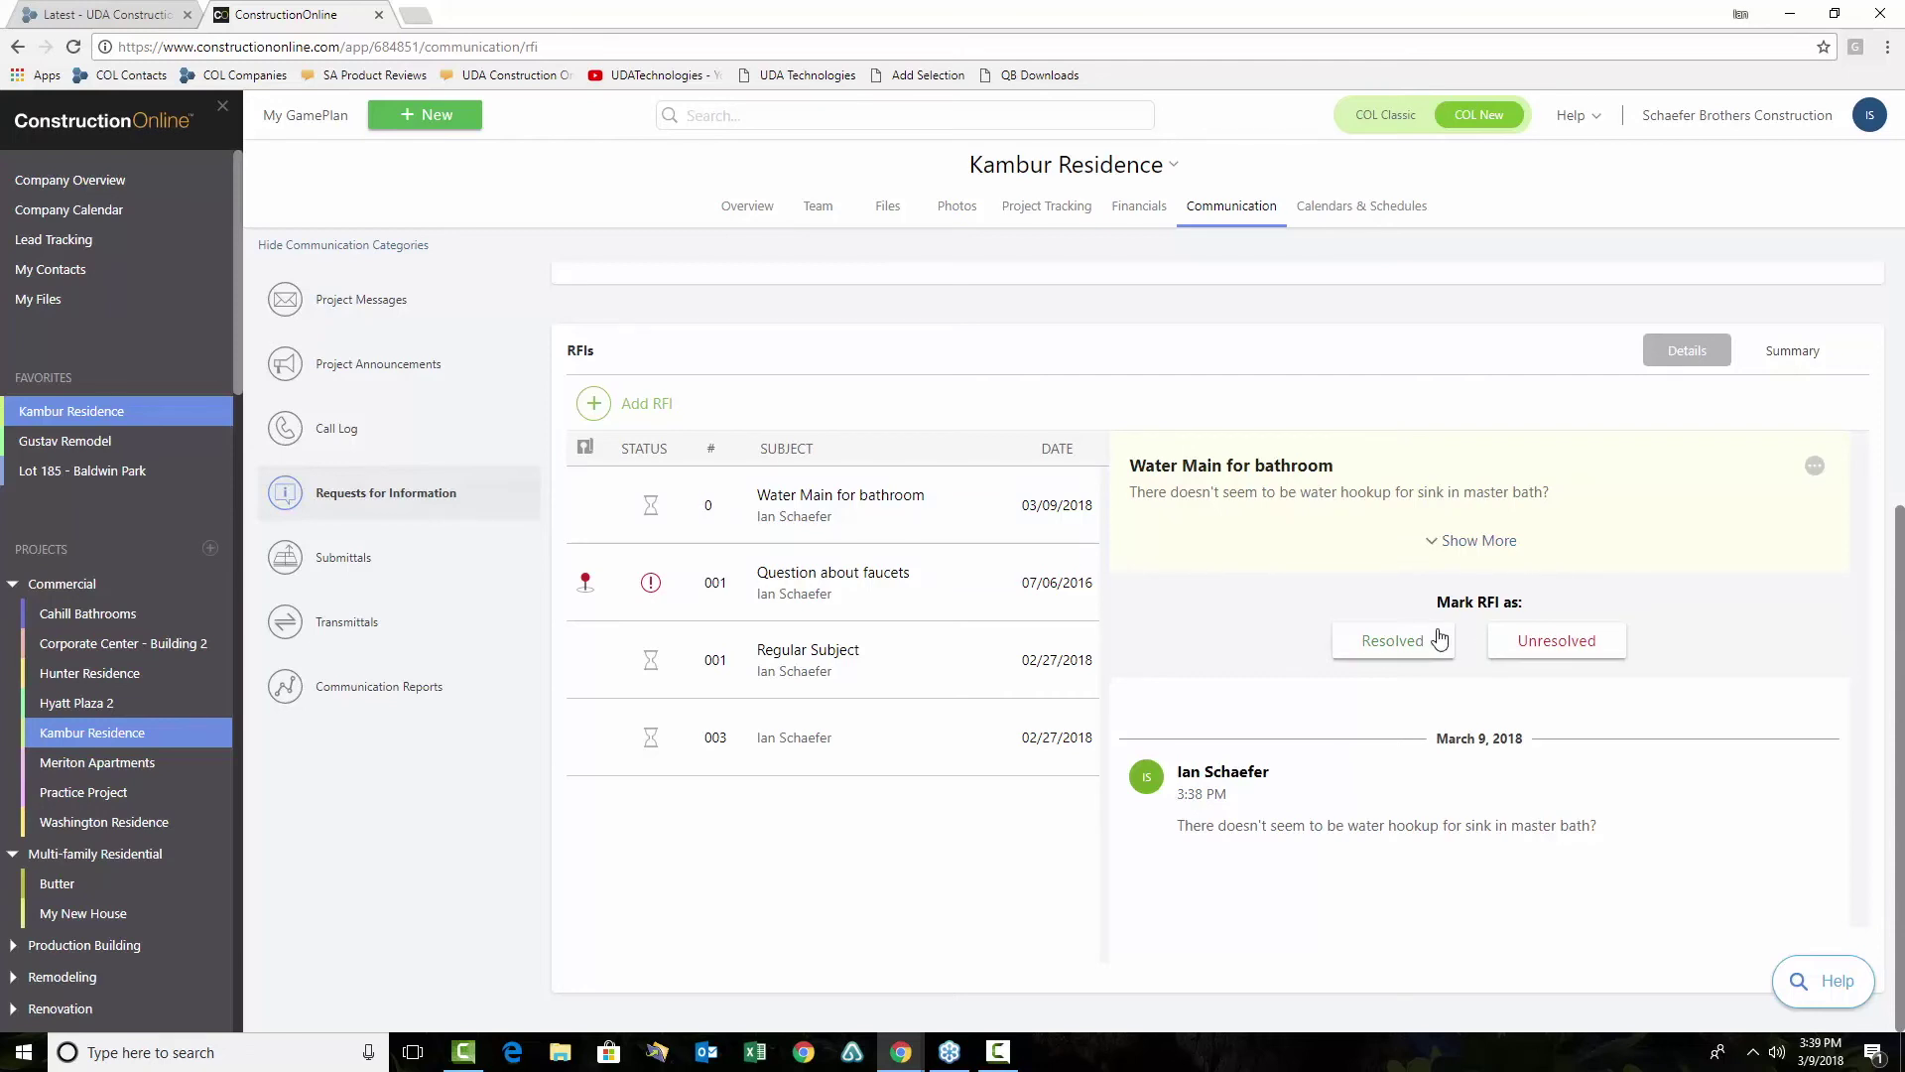
left_click(1373, 660)
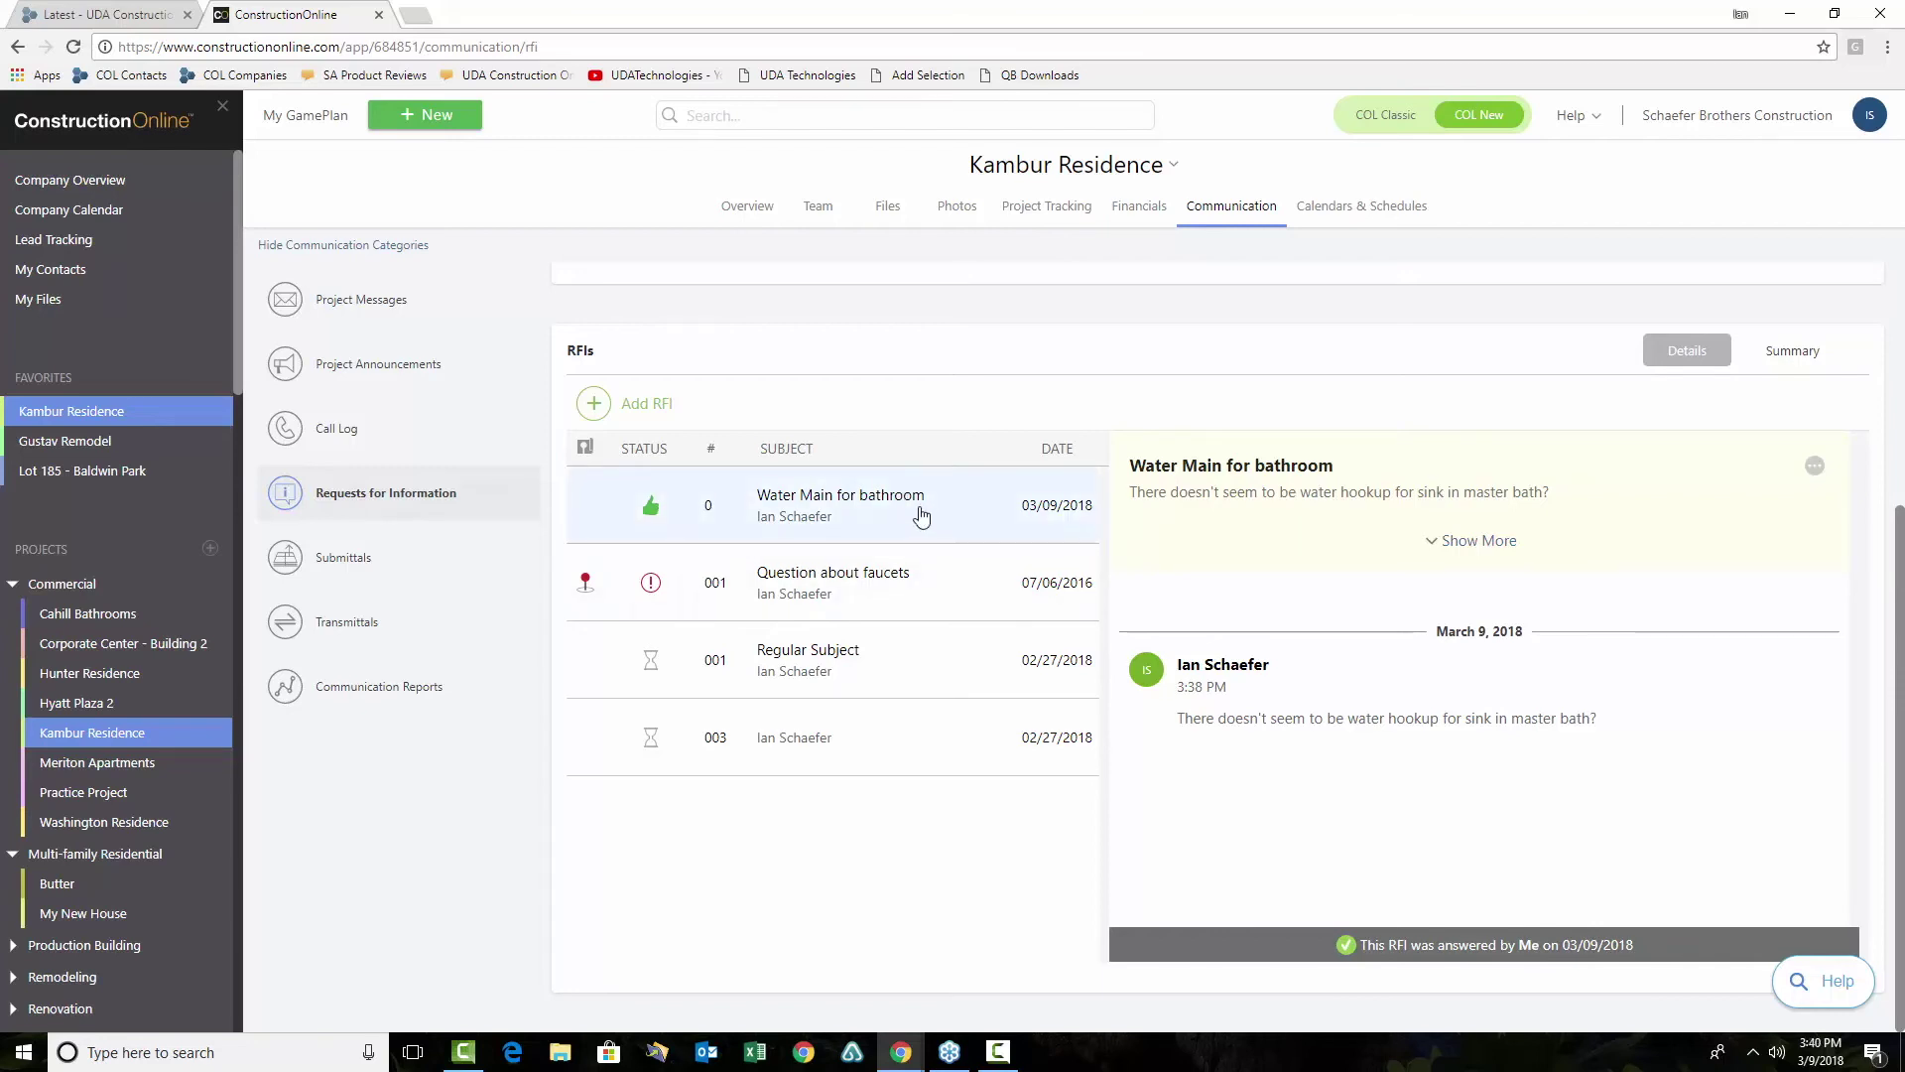
Go to the submittals and compare the sequential and parallel approver options in a new submittal form, discarding the form
left_click(333, 577)
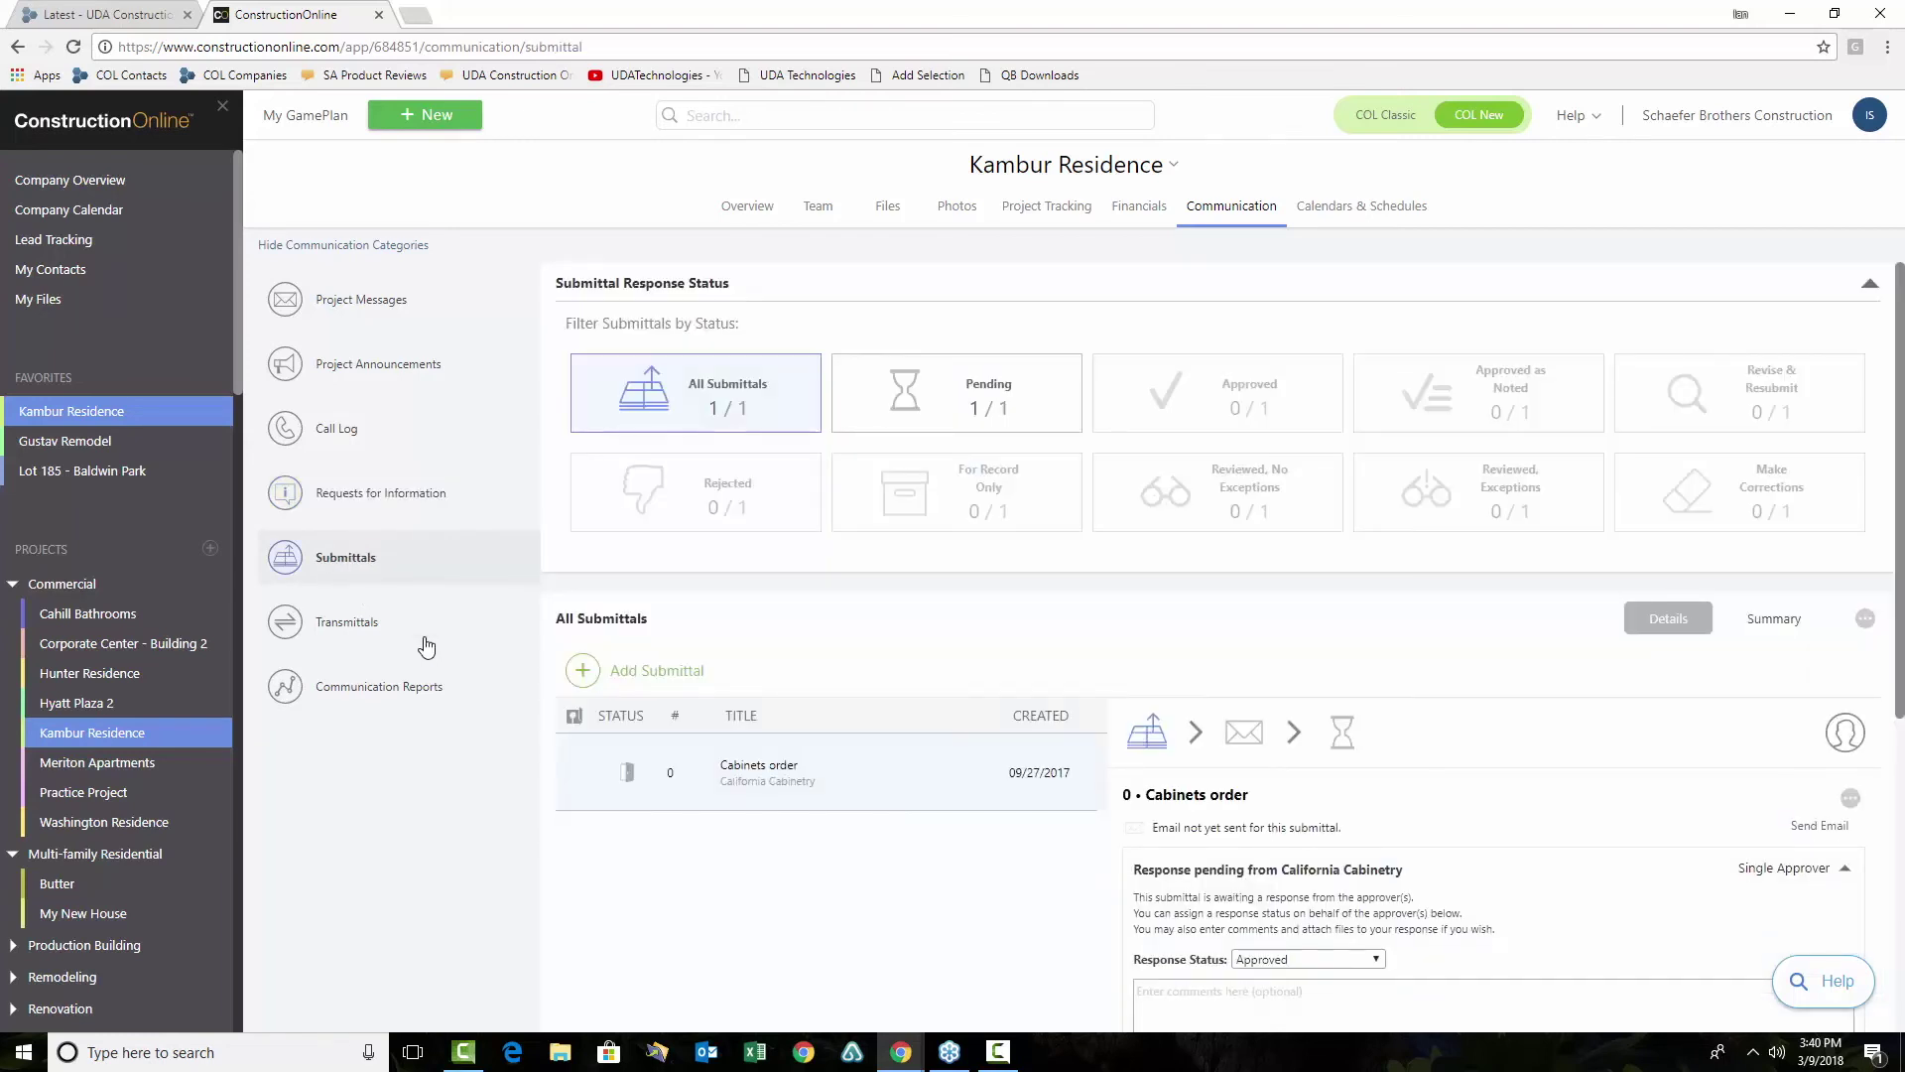
scroll(953, 840, "down", 1)
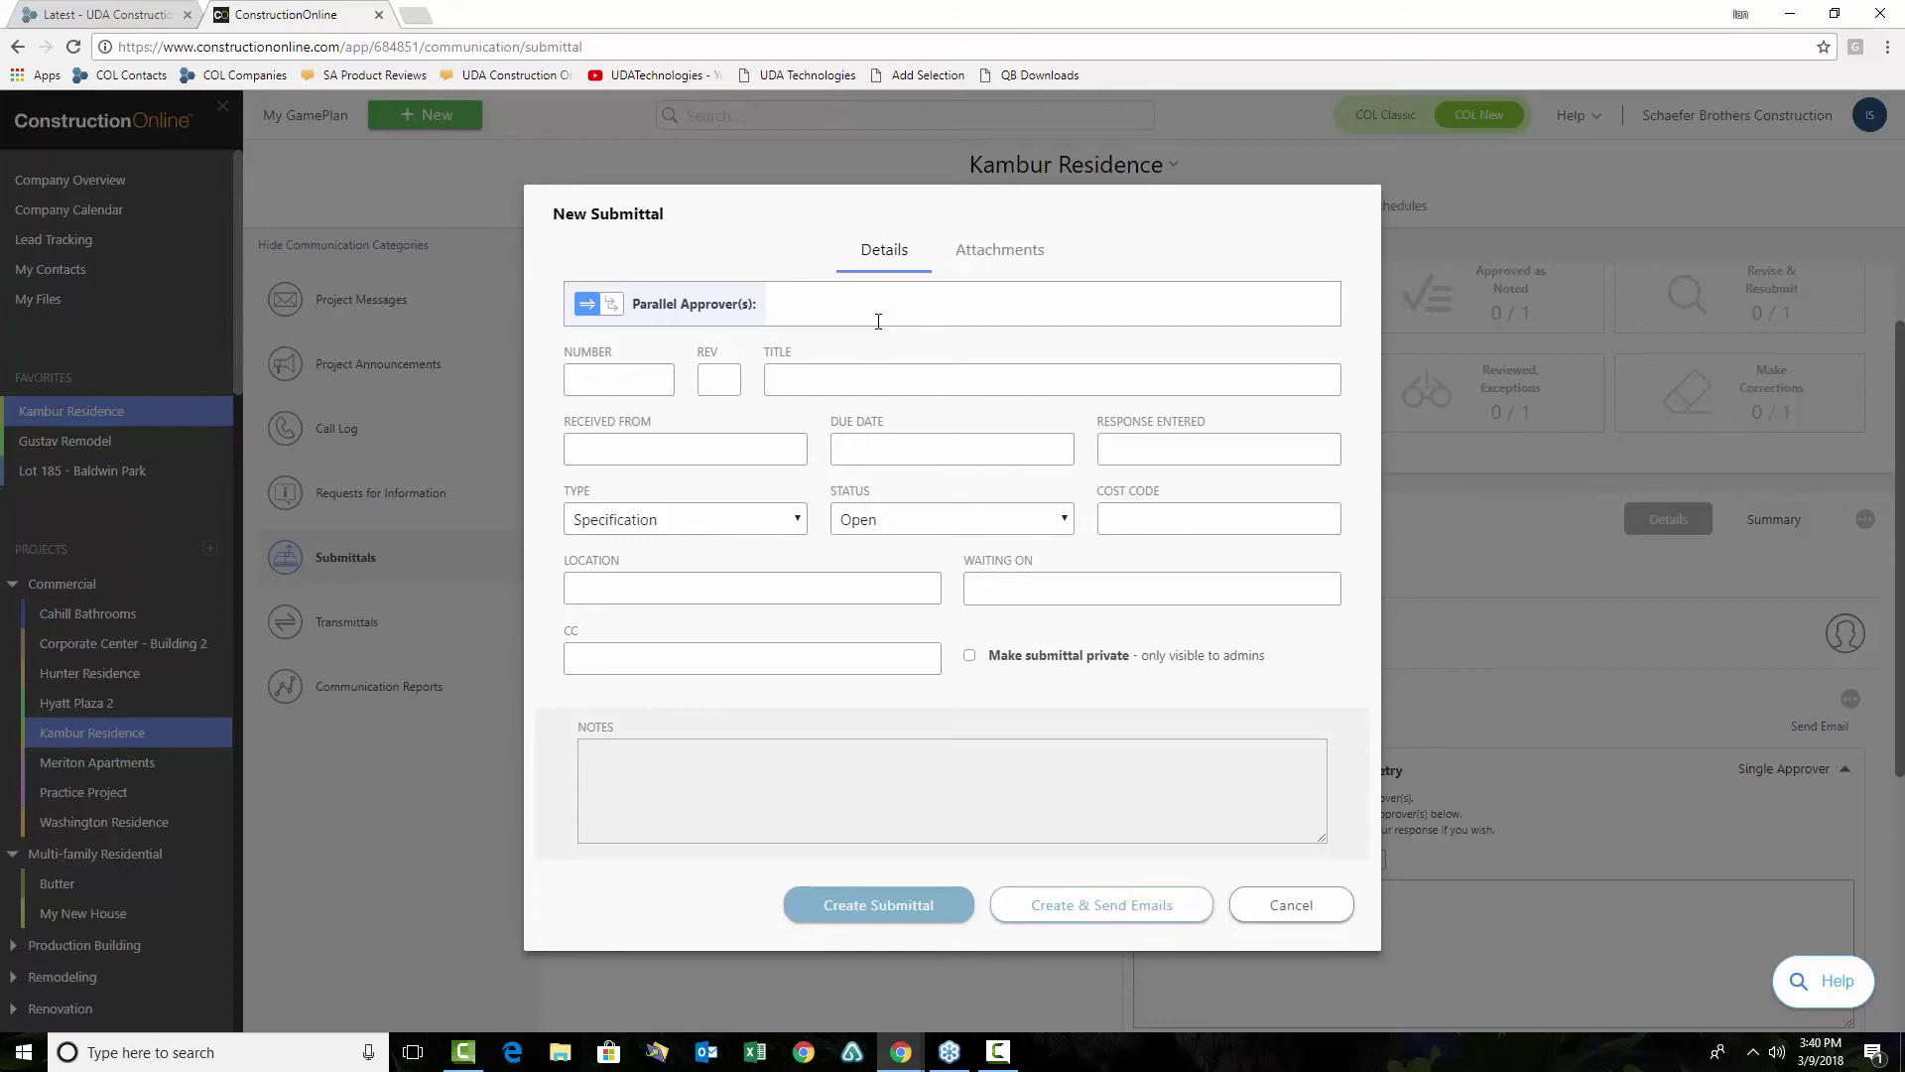
left_click(612, 305)
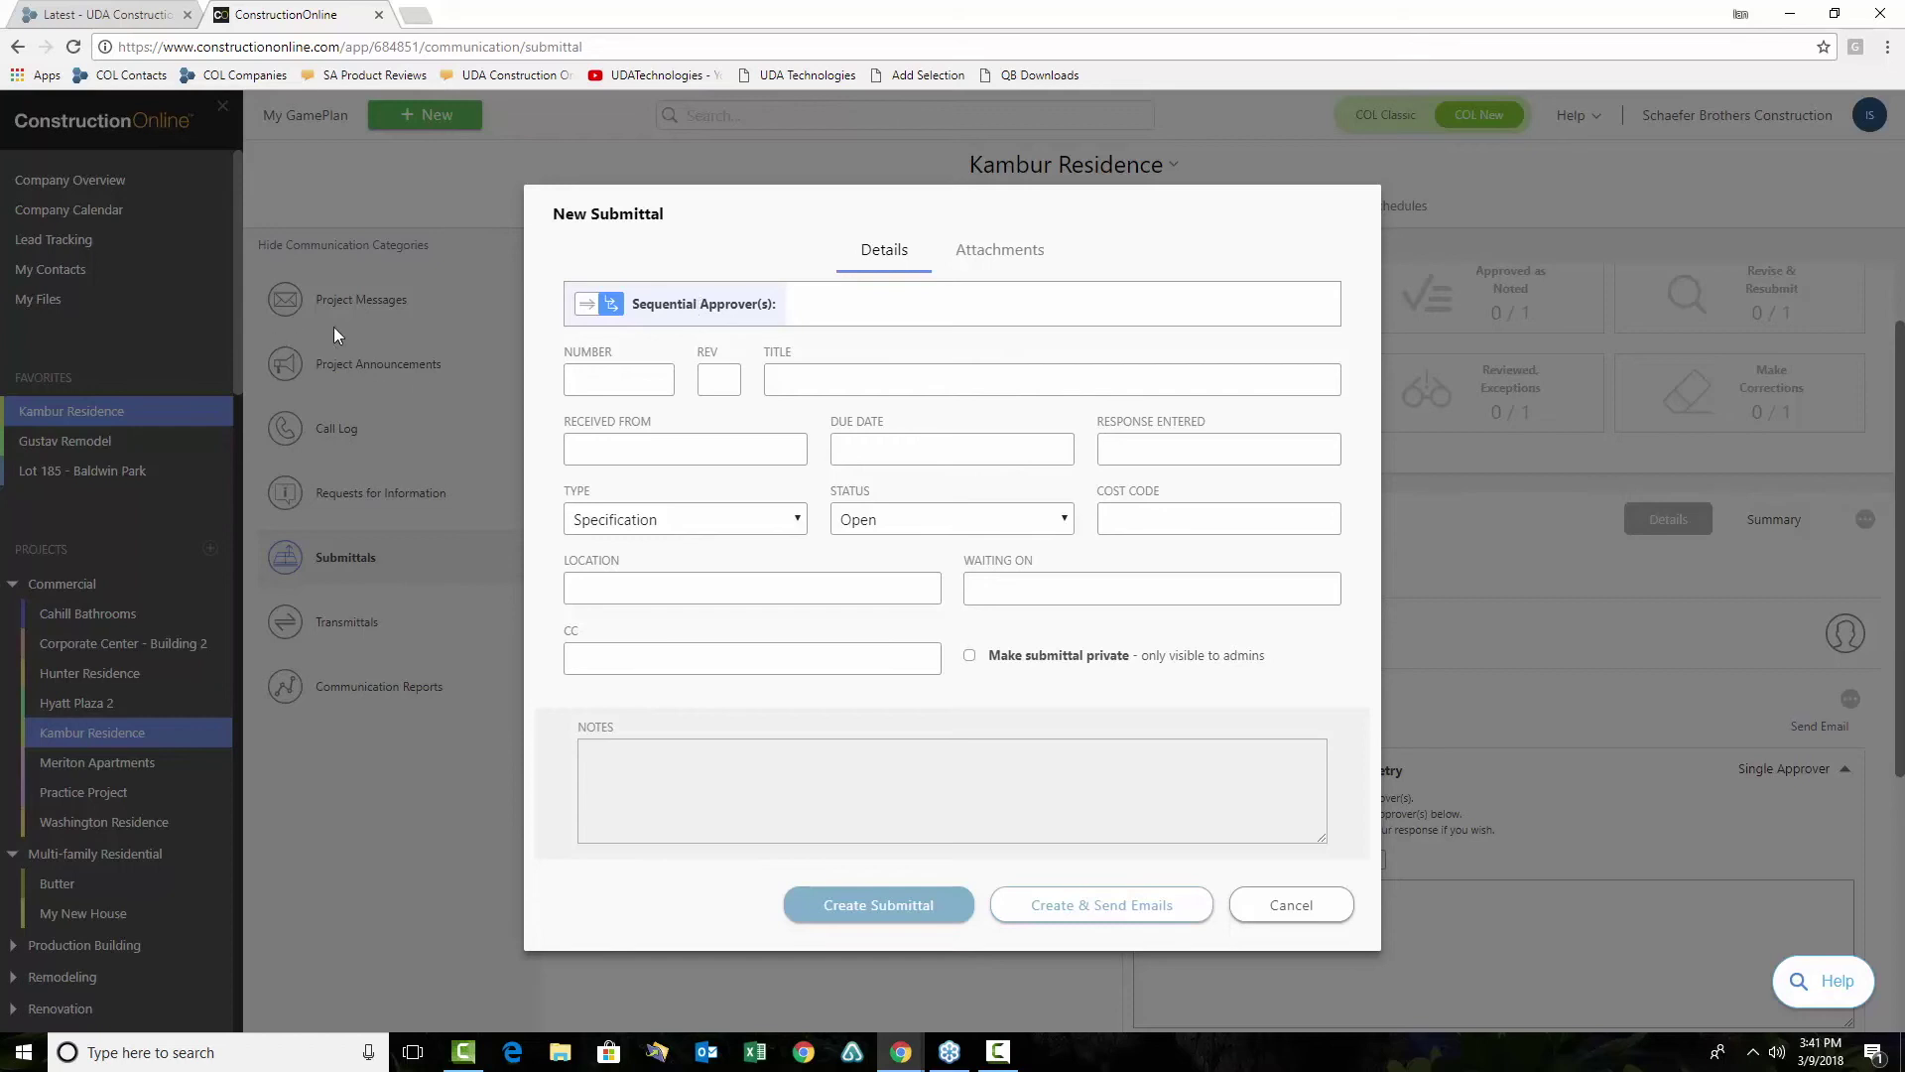
left_click(580, 312)
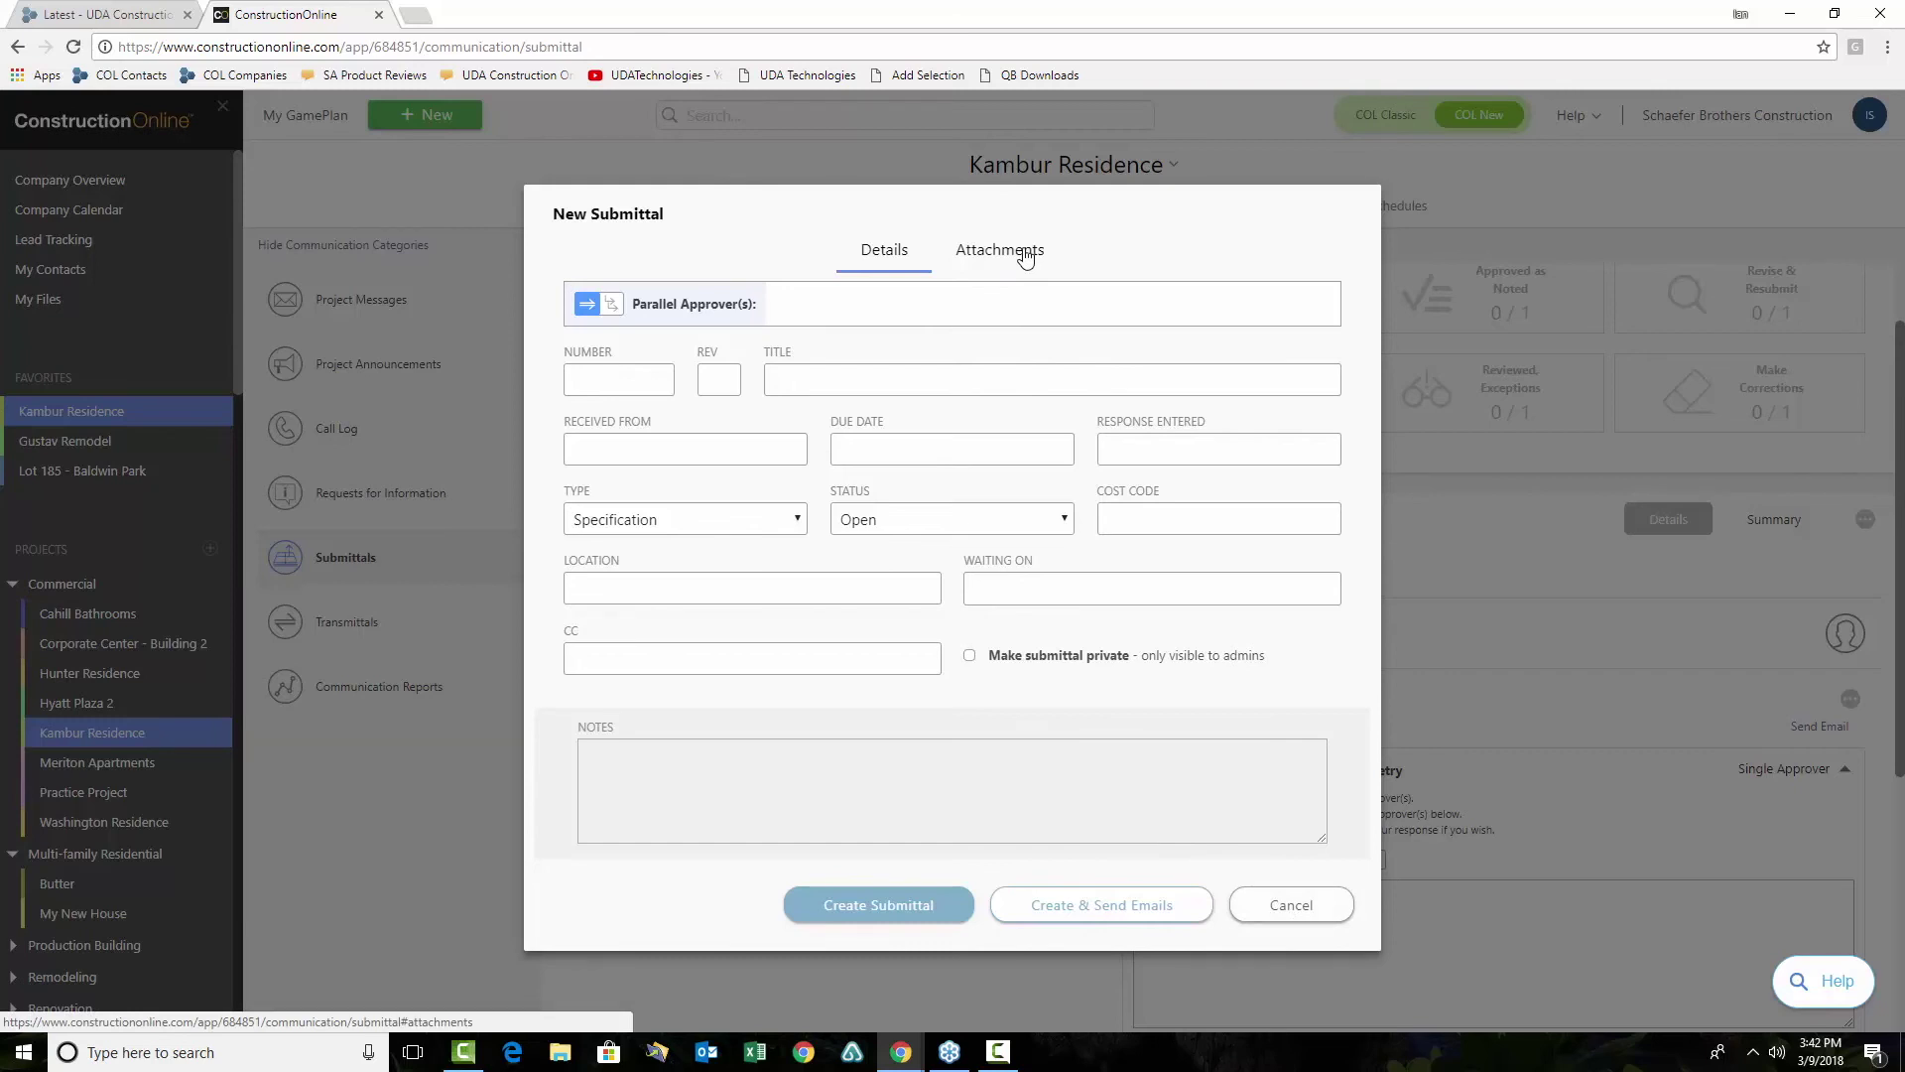
left_click(1283, 914)
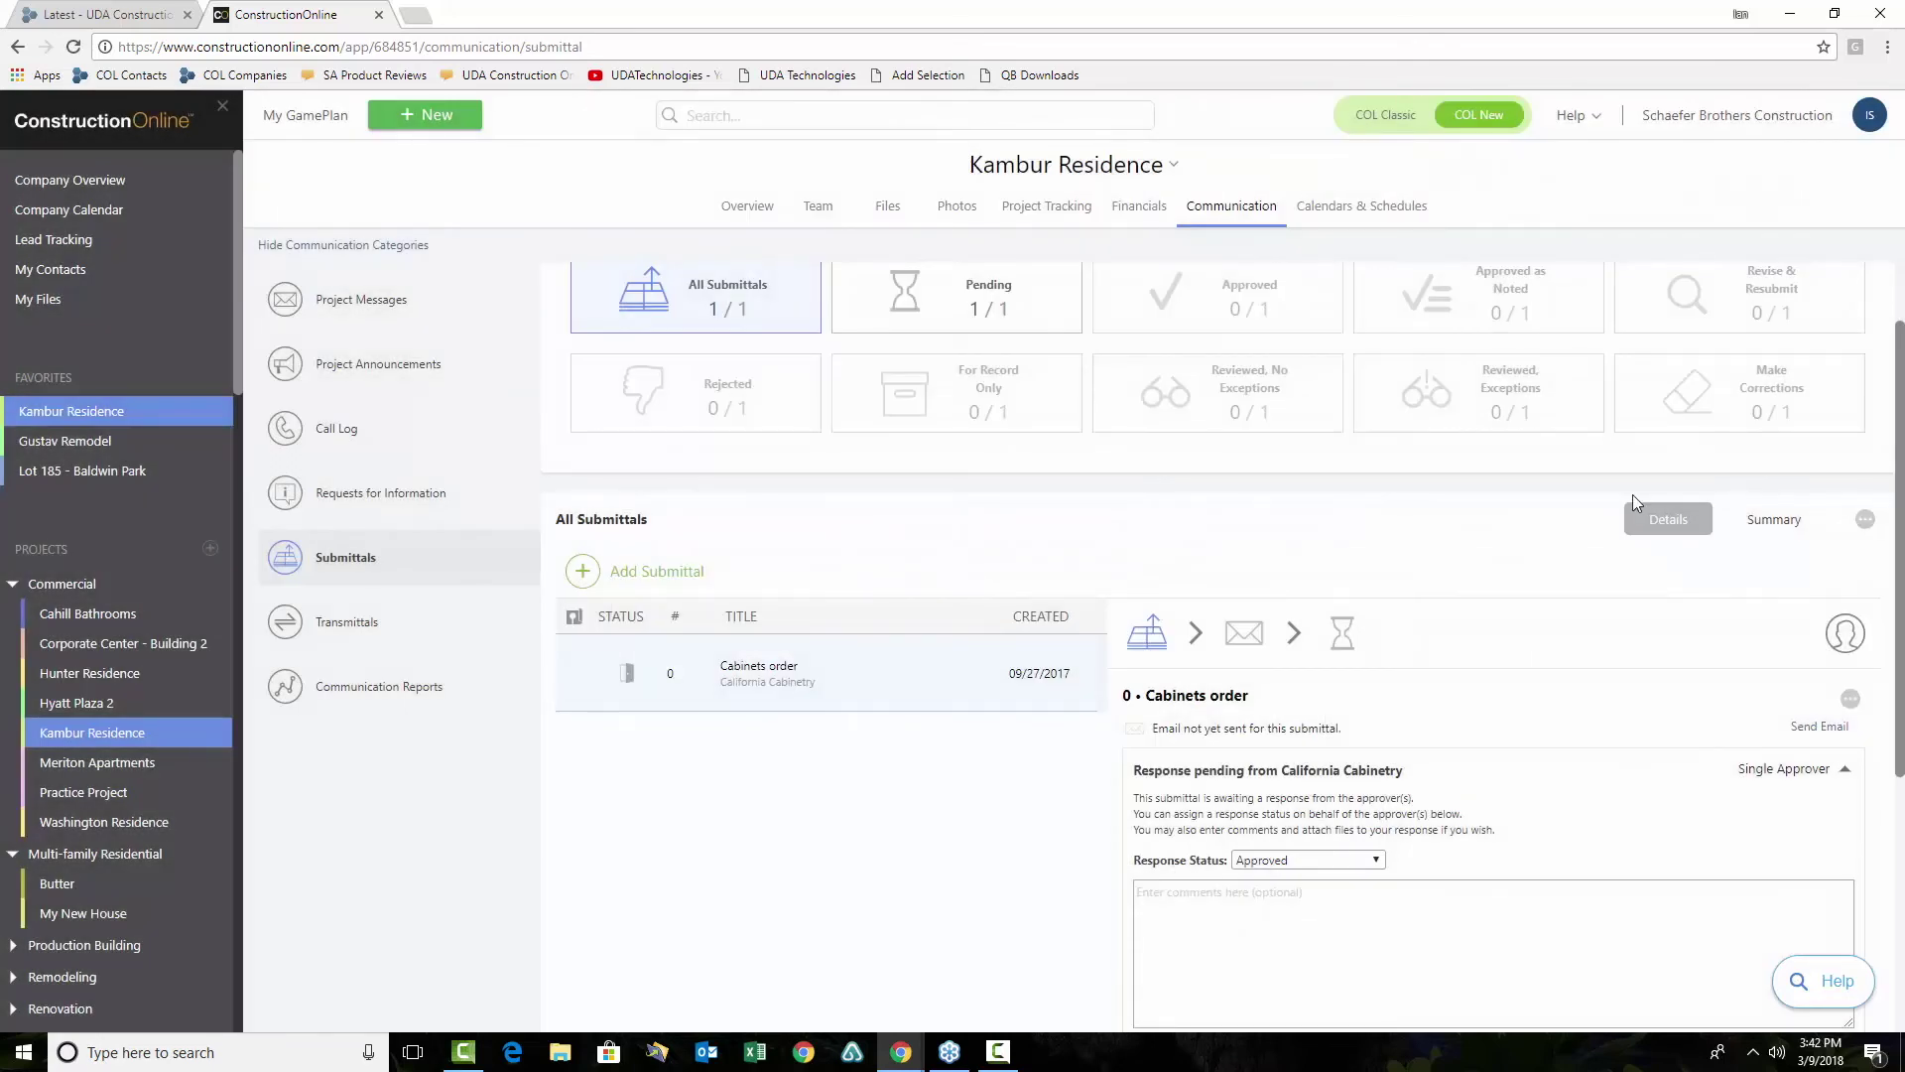
Review the submittal status filters and the "Cabinets order" submittal's response status options and details
scroll(1875, 354, "up", 1)
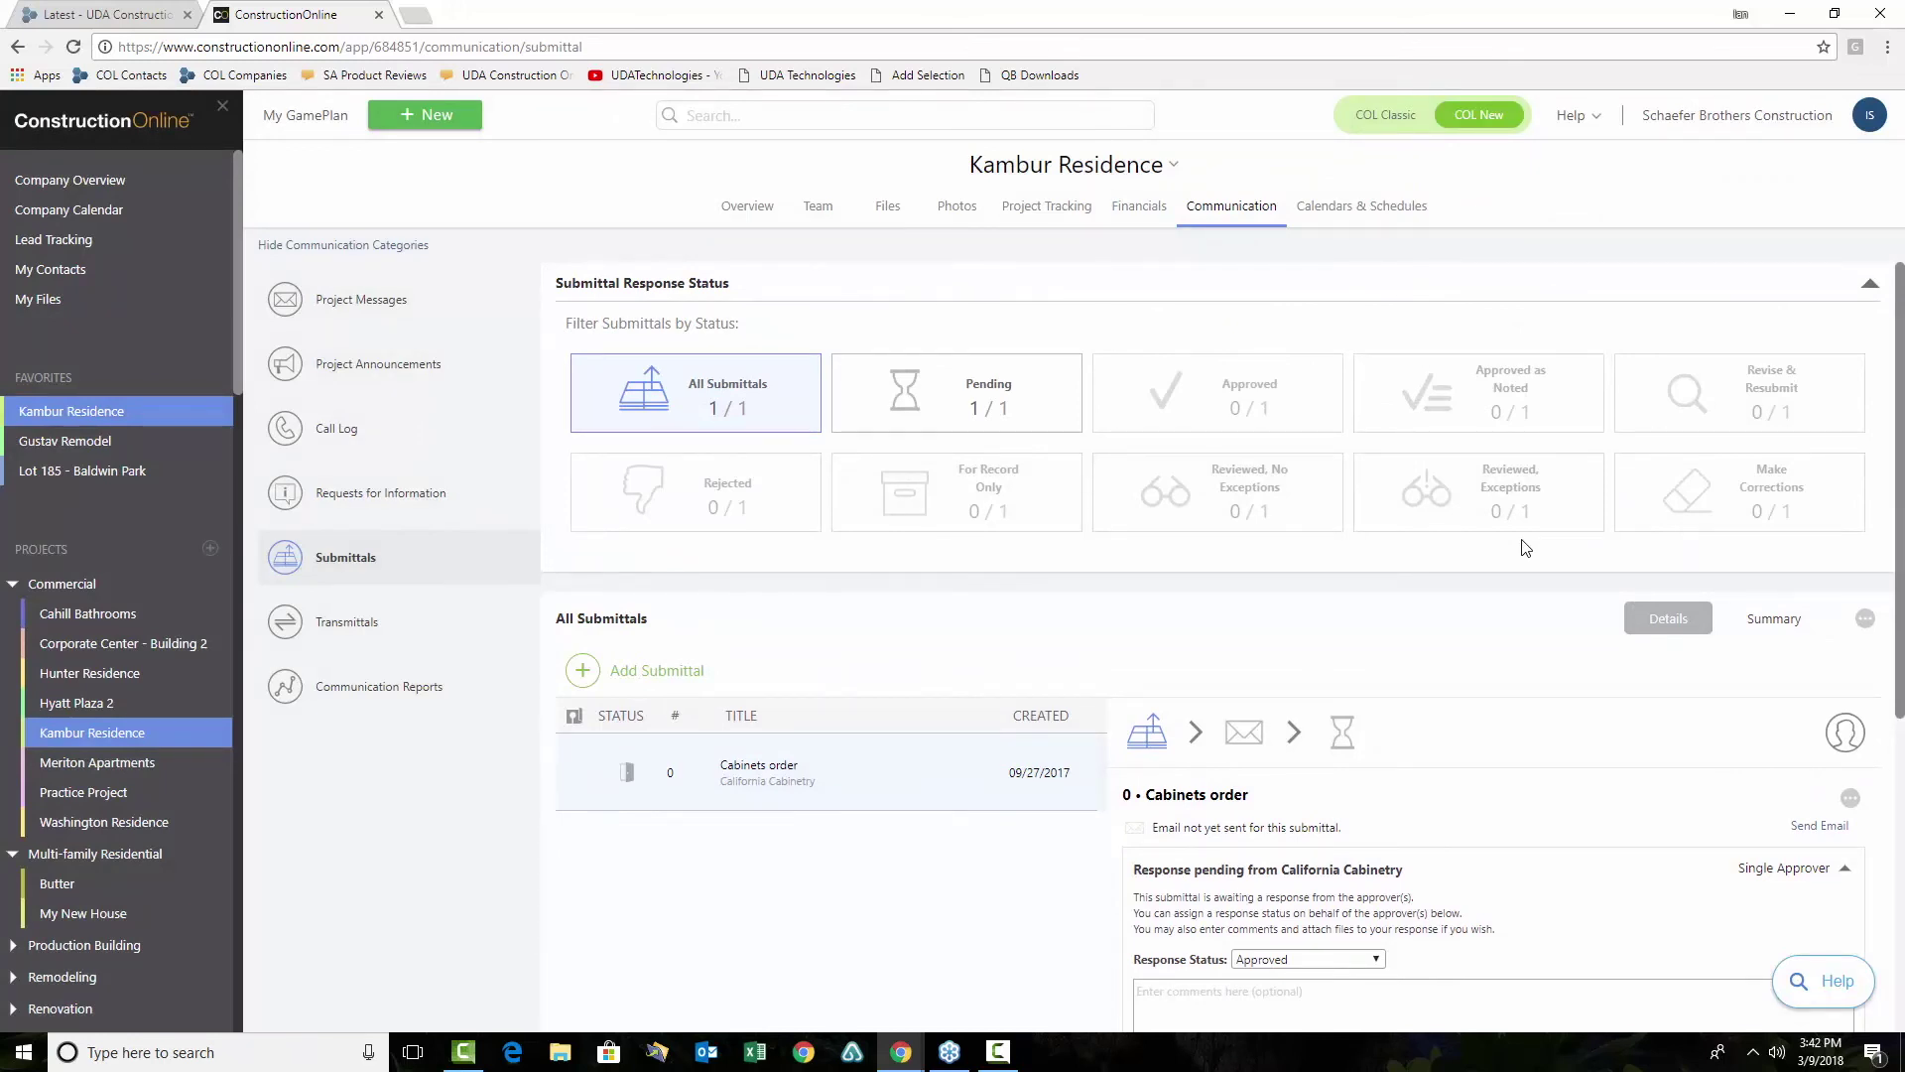
scroll(1528, 807, "down", 2)
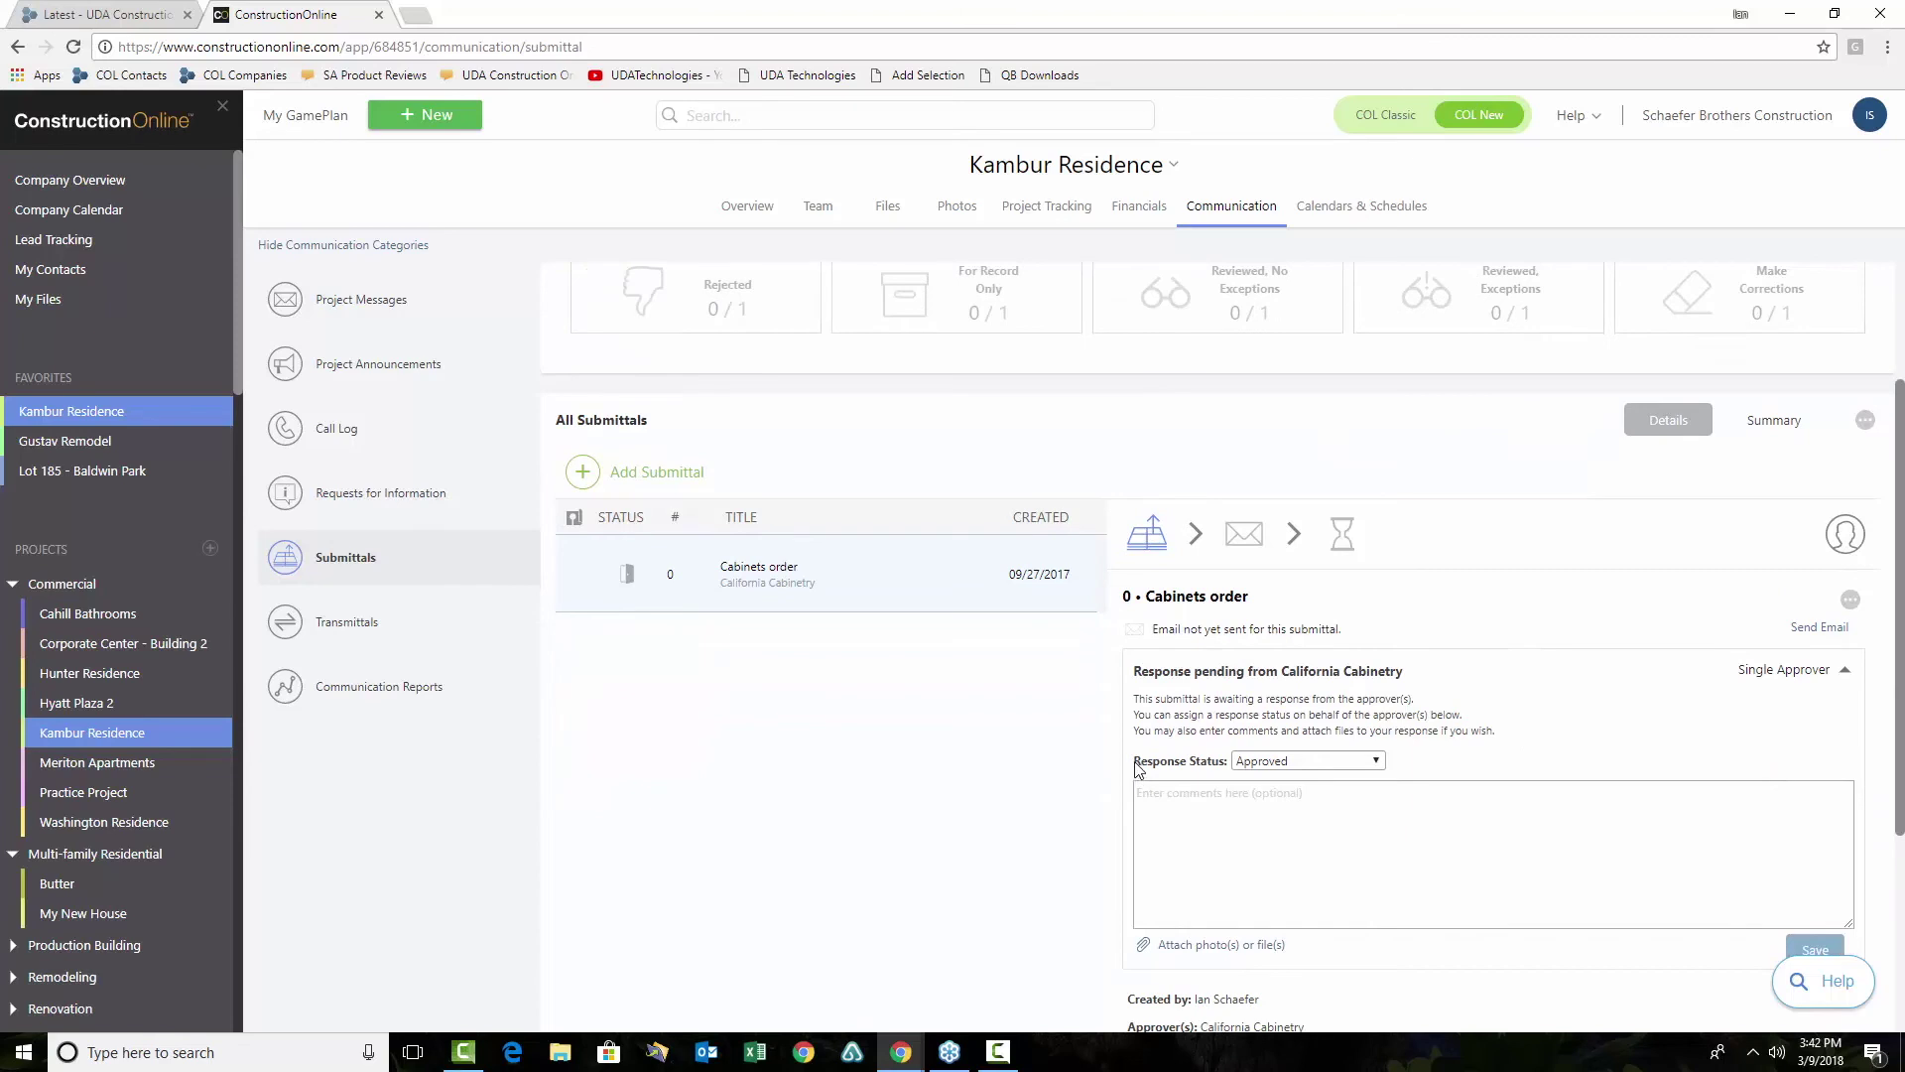
left_click(1378, 760)
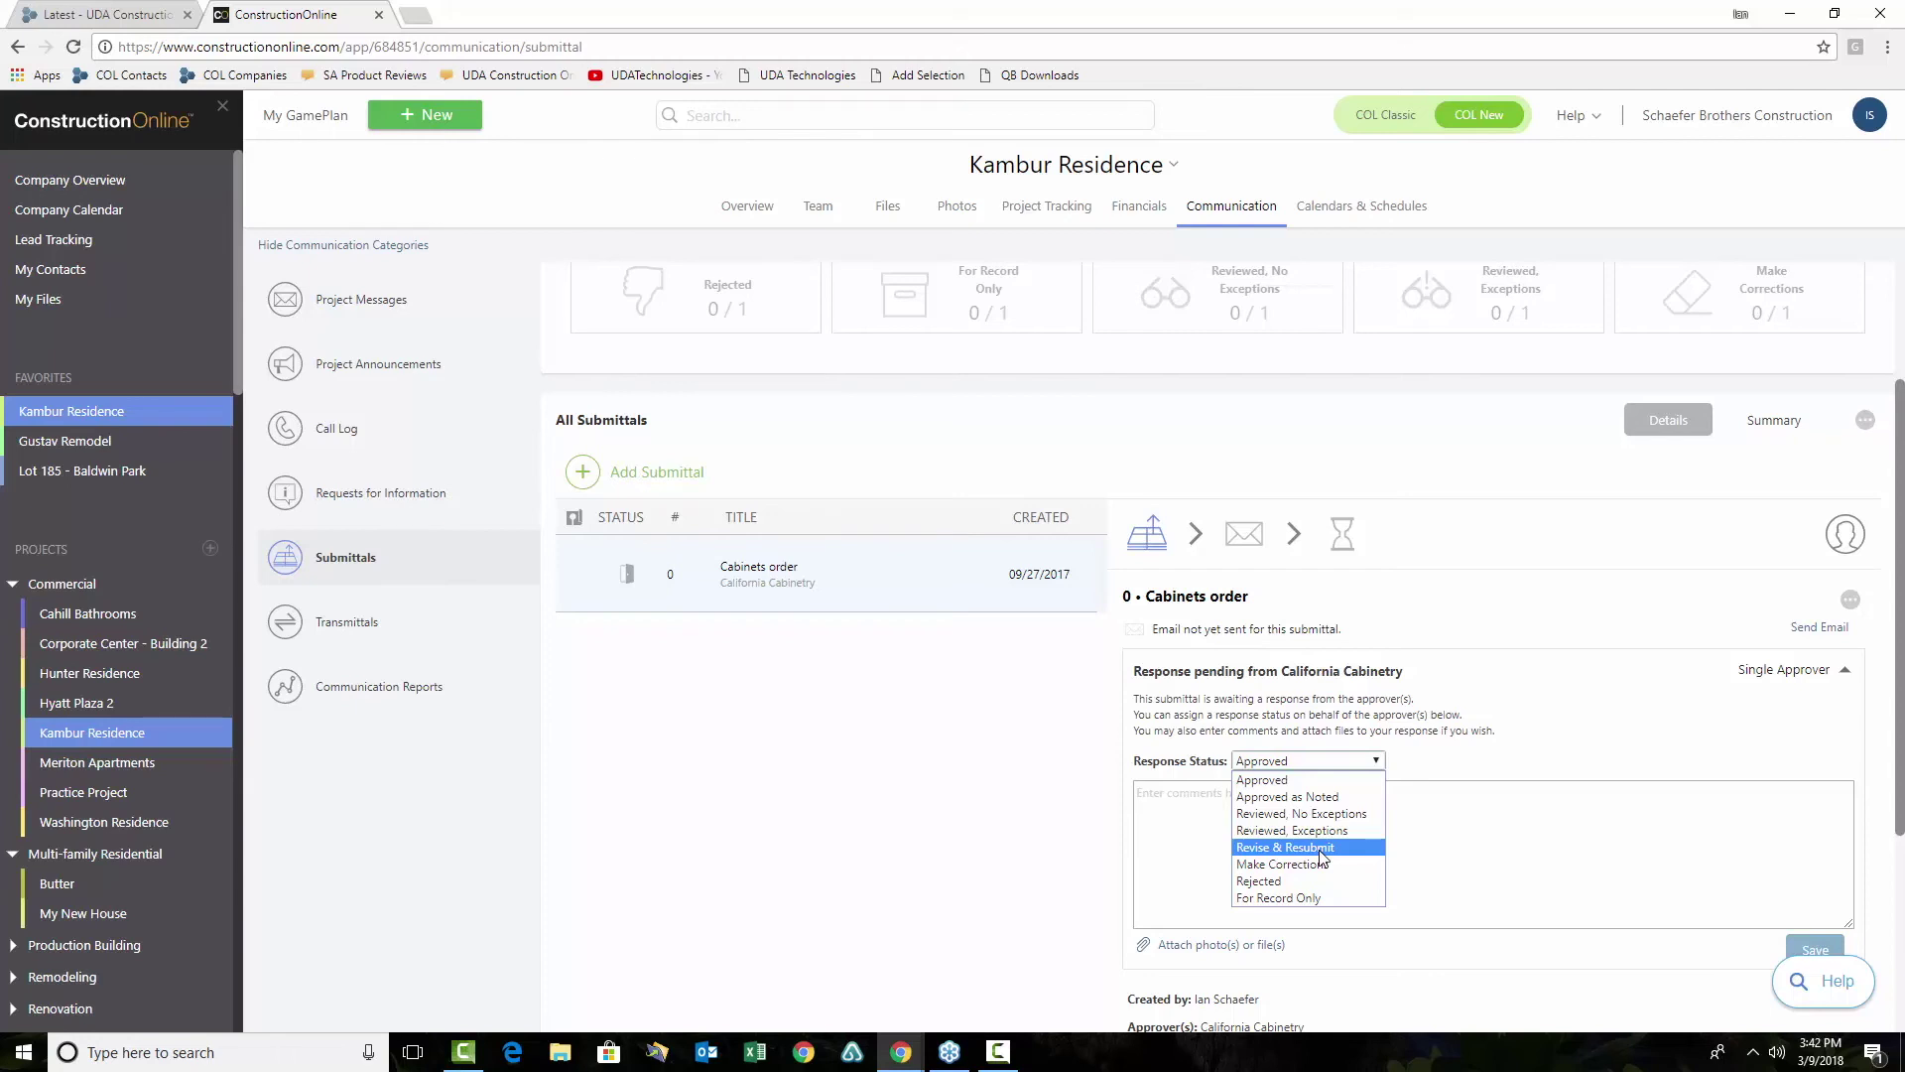
left_click(1491, 769)
scroll(1280, 610, "down", 2)
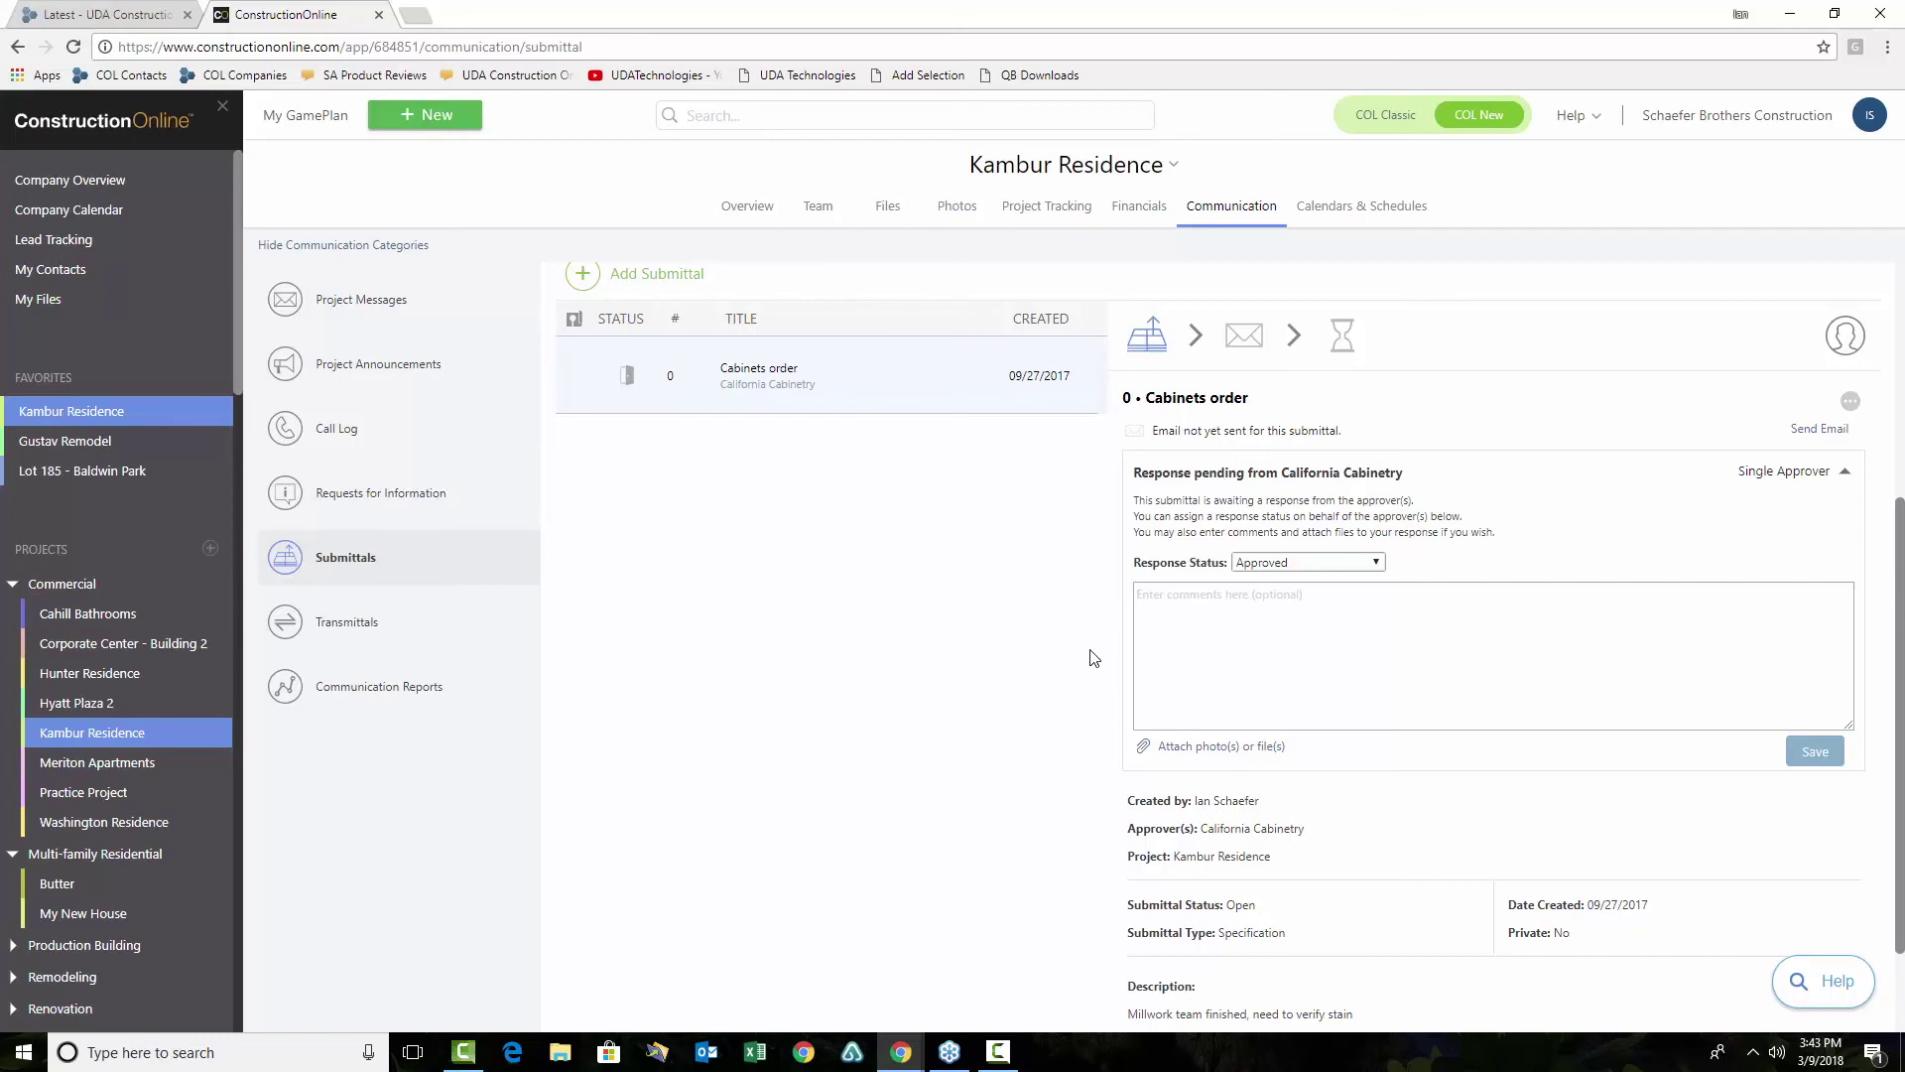
Go to the transmittals and view the "Cabinetry Hardware" transmittal
left_click(349, 623)
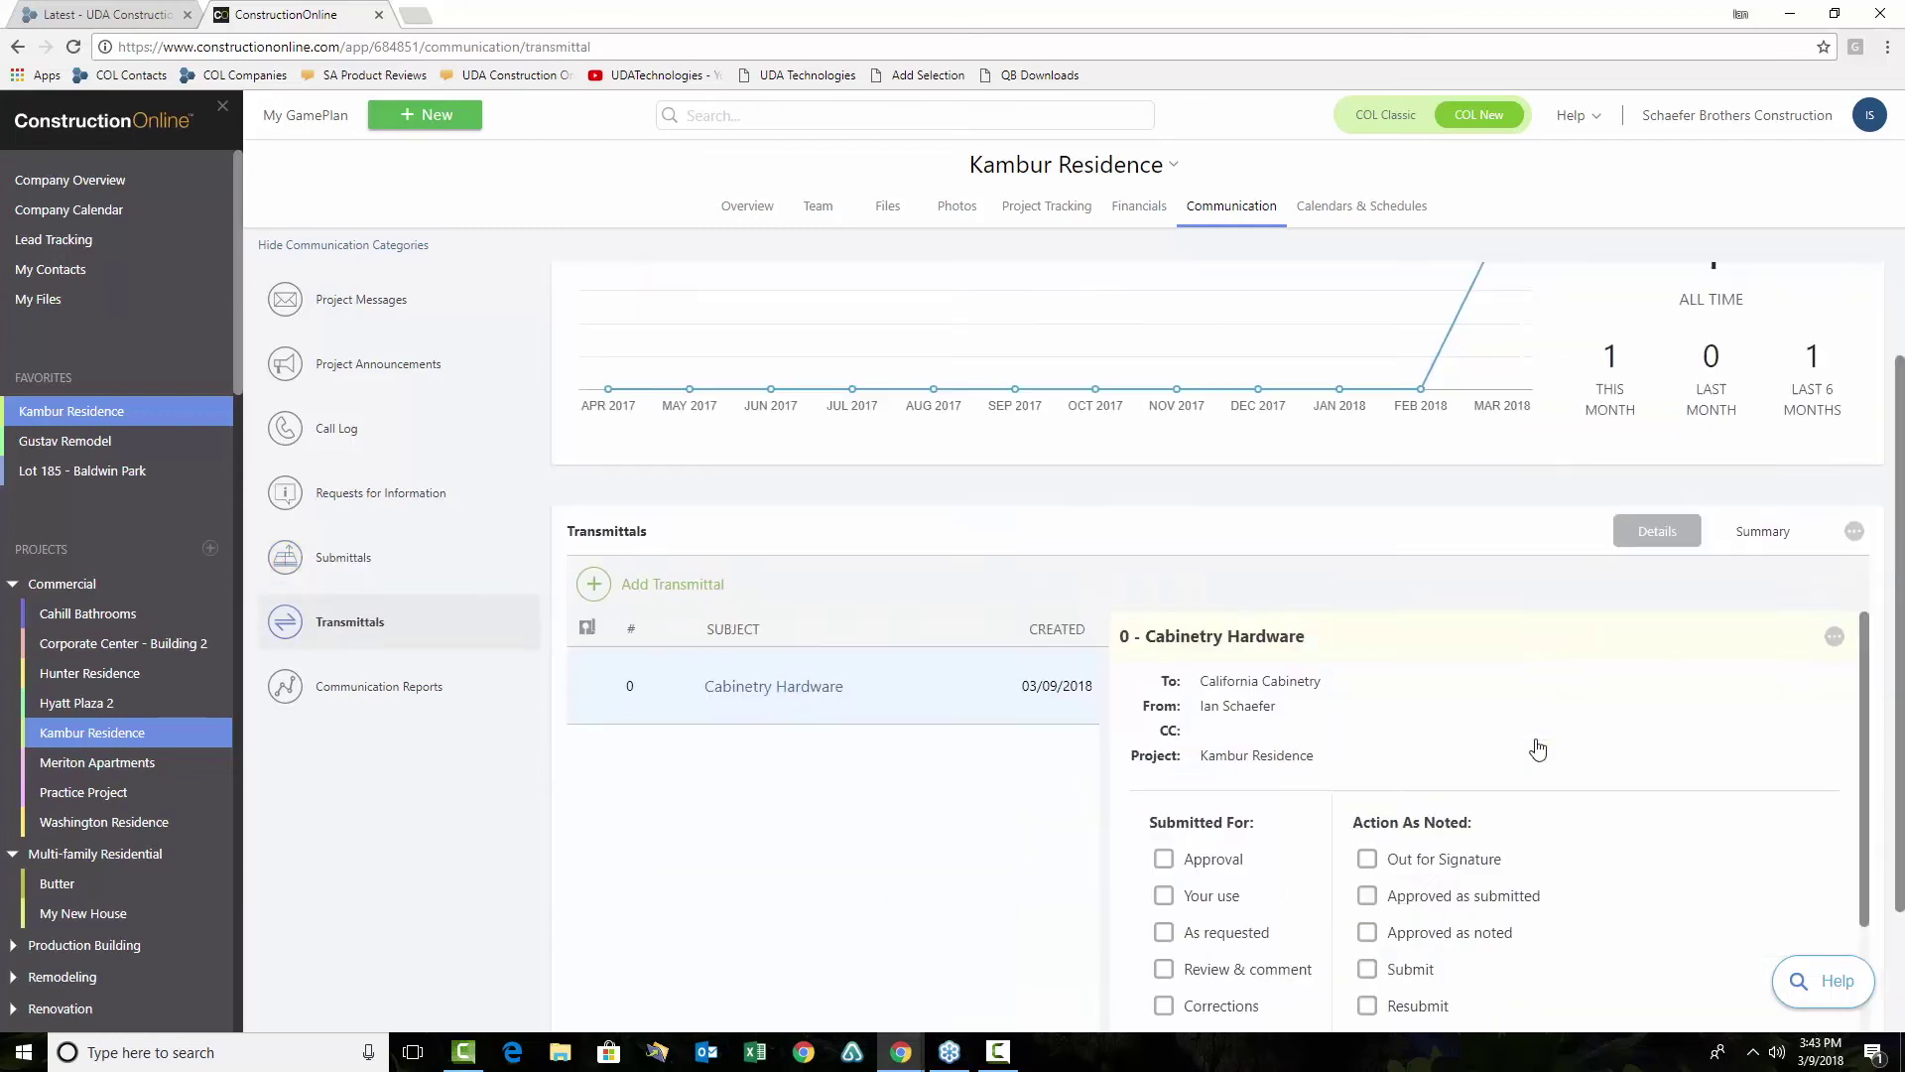
scroll(1548, 751, "down", 3)
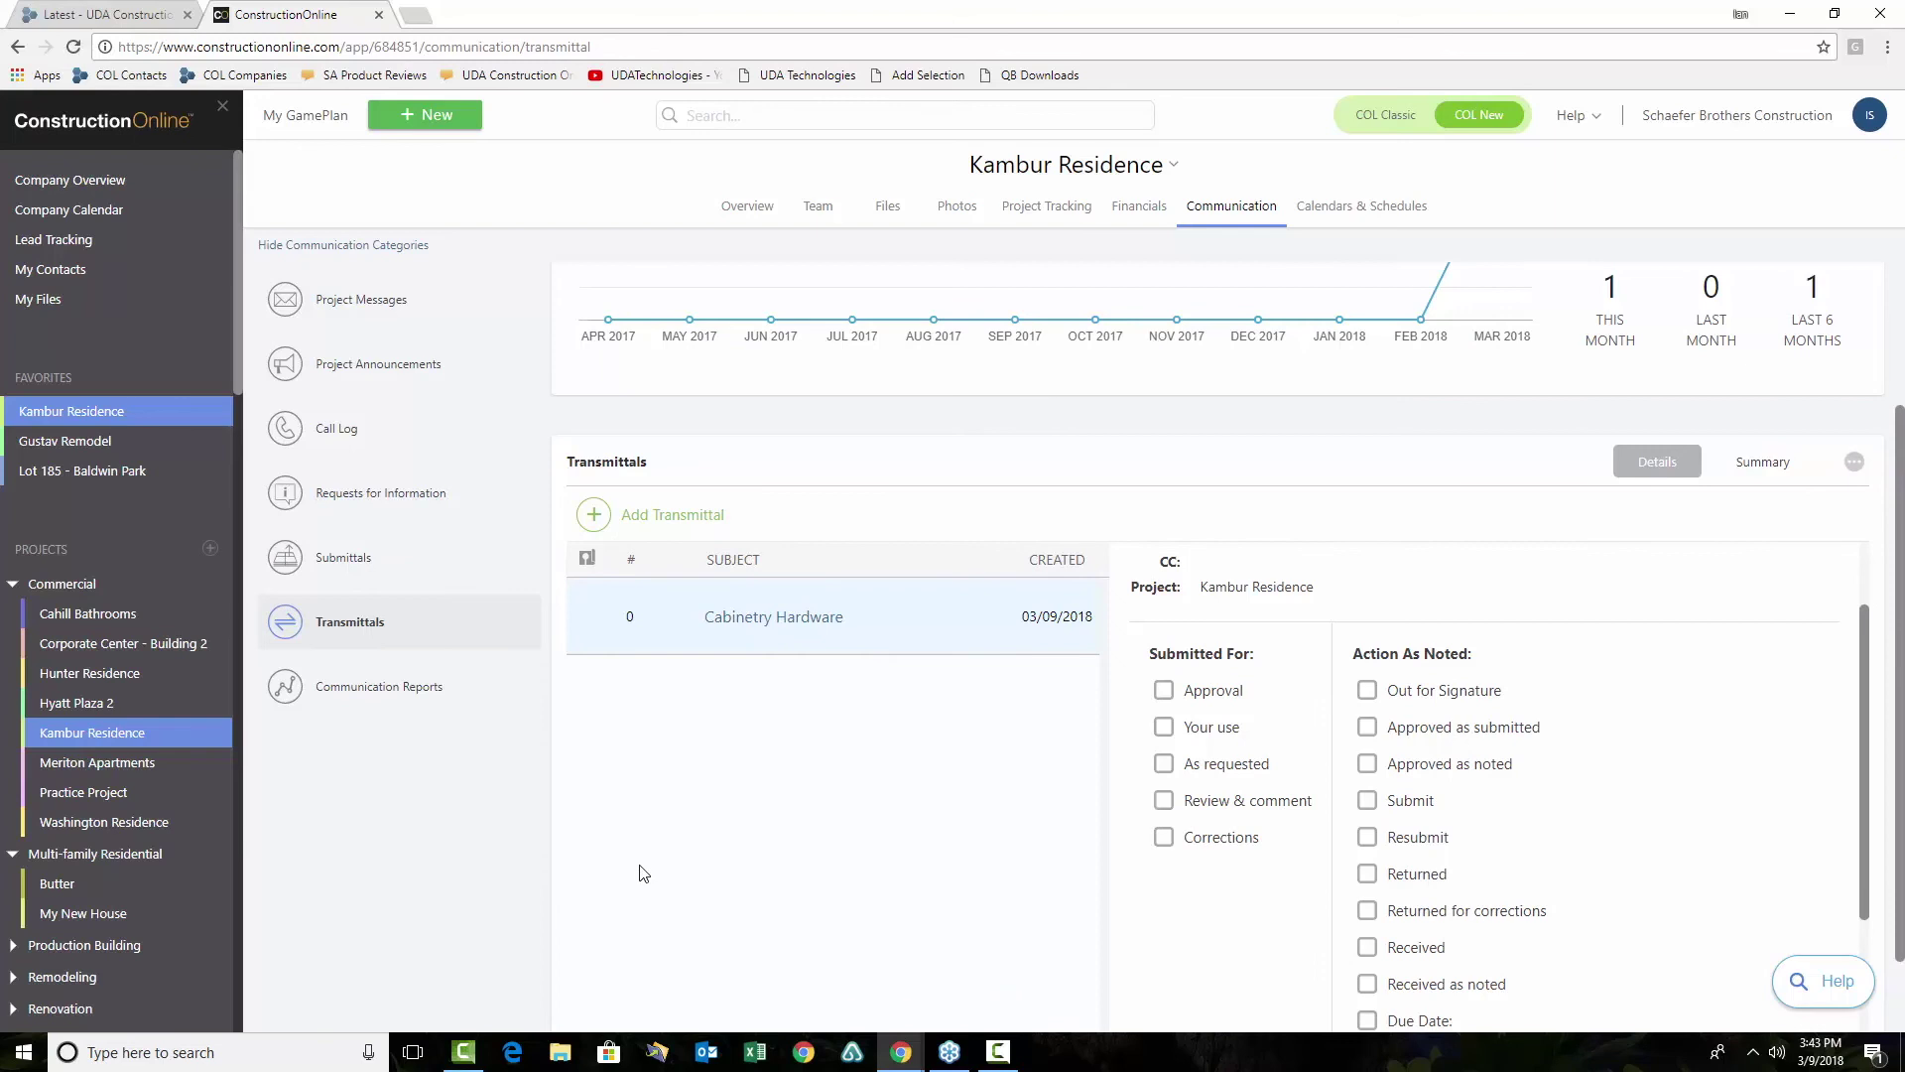
scroll(1311, 853, "up", 2)
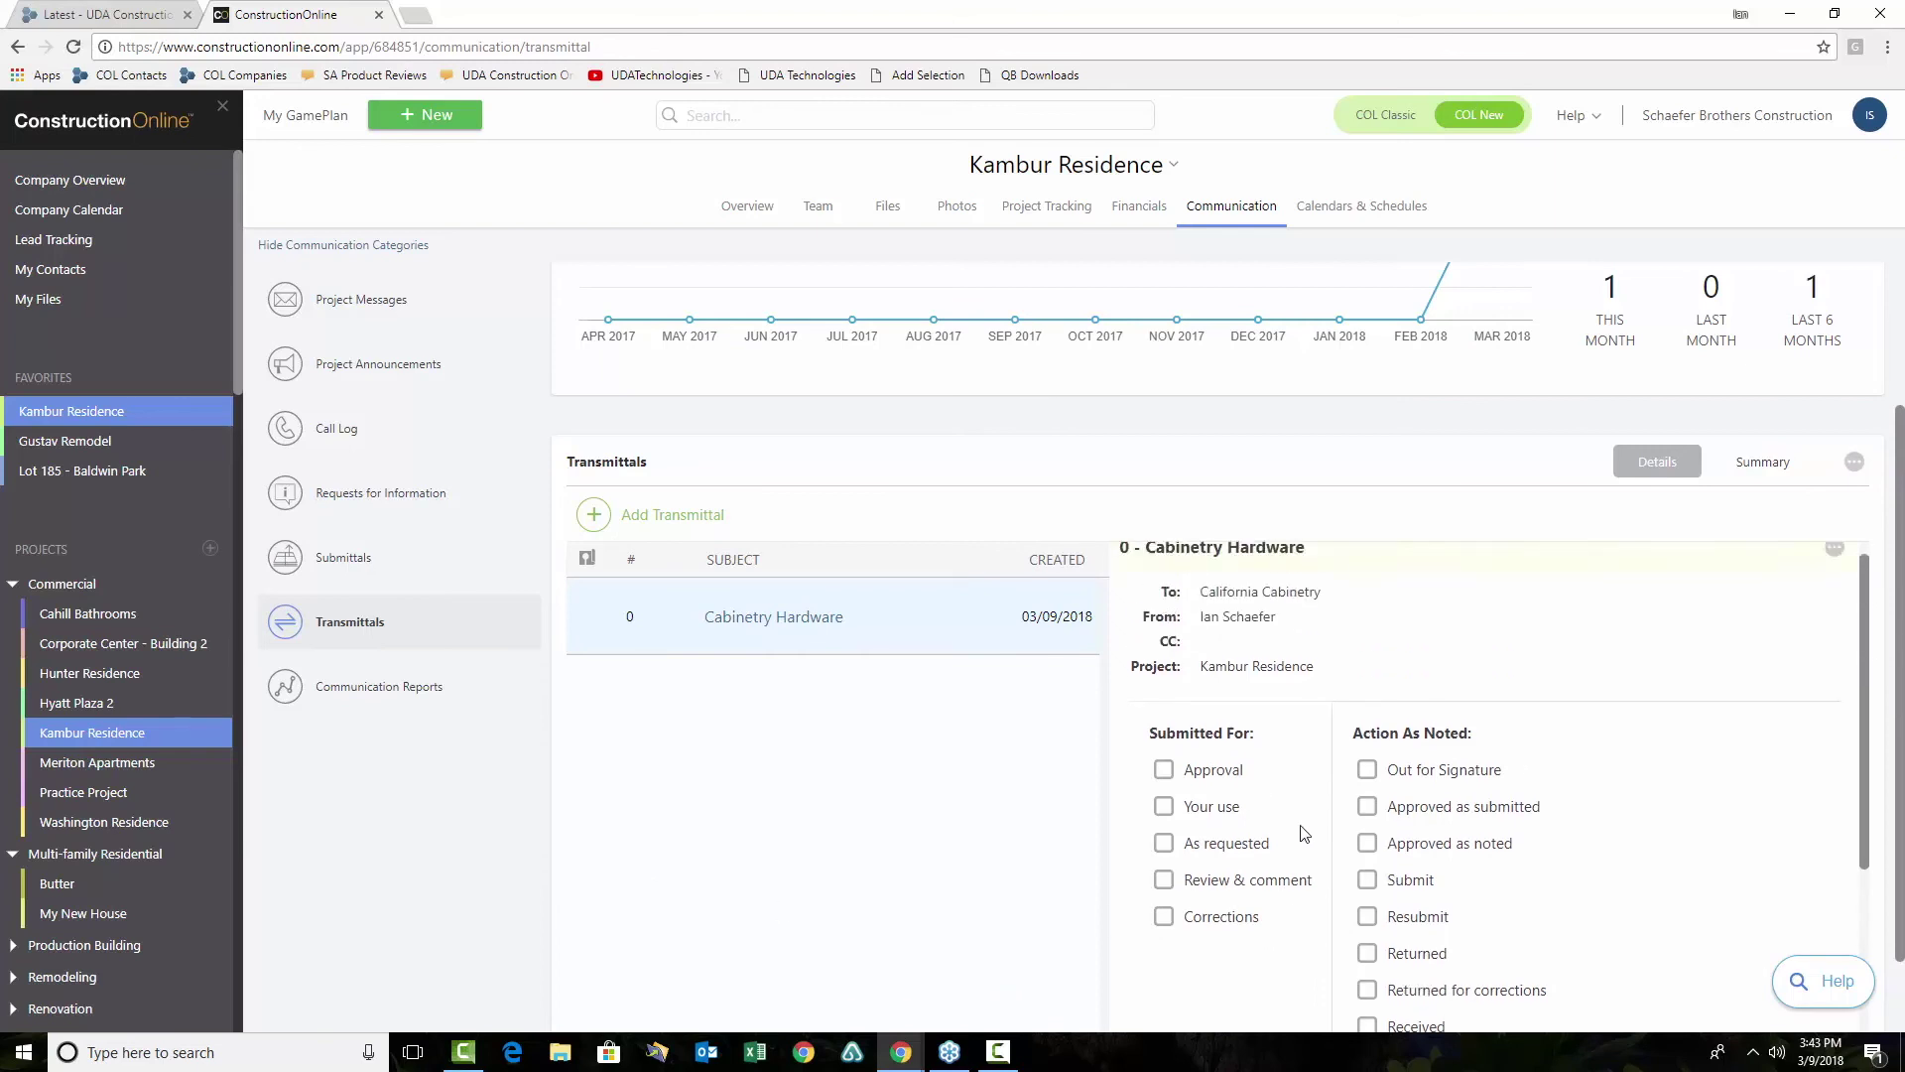
Hide the communication categories, examine the "Cabinetry Hardware" transmittal from recipients to attachments, and show the categories again
left_click(332, 246)
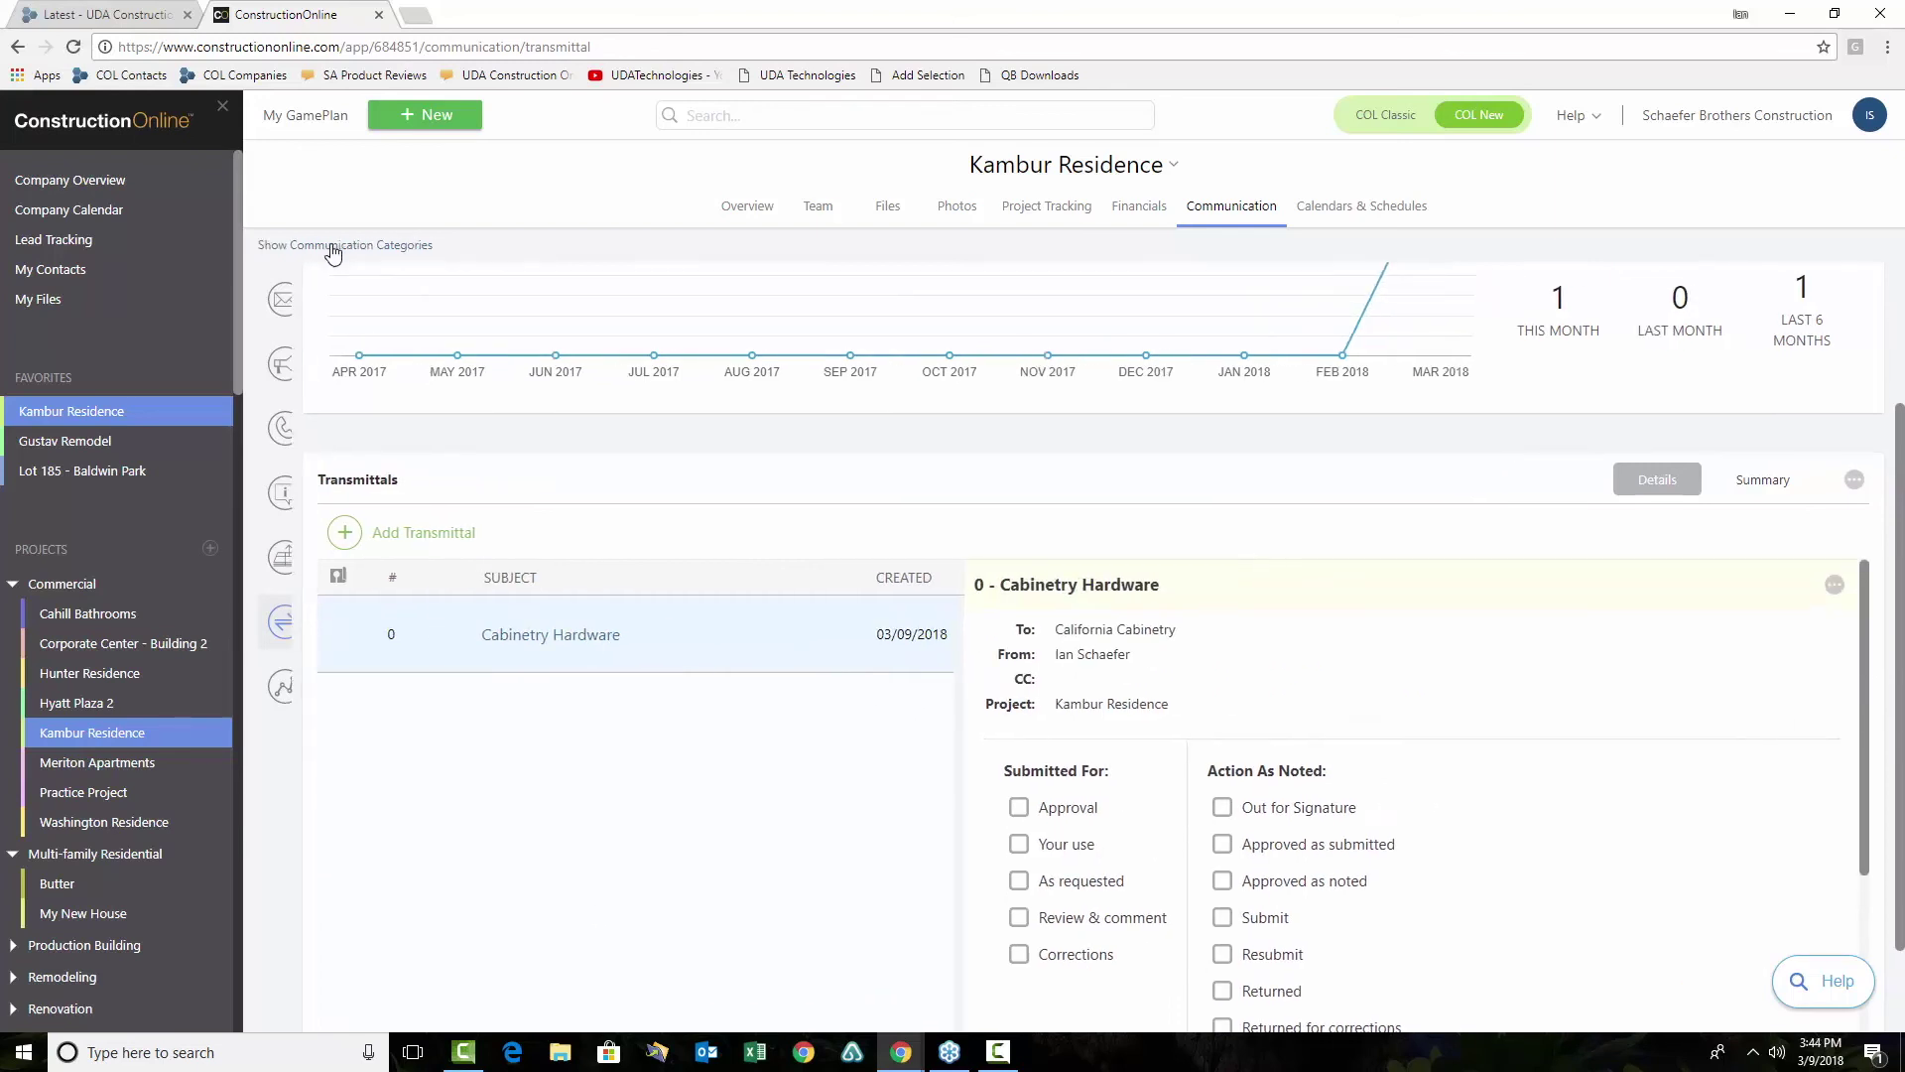
scroll(1440, 584, "down", 3)
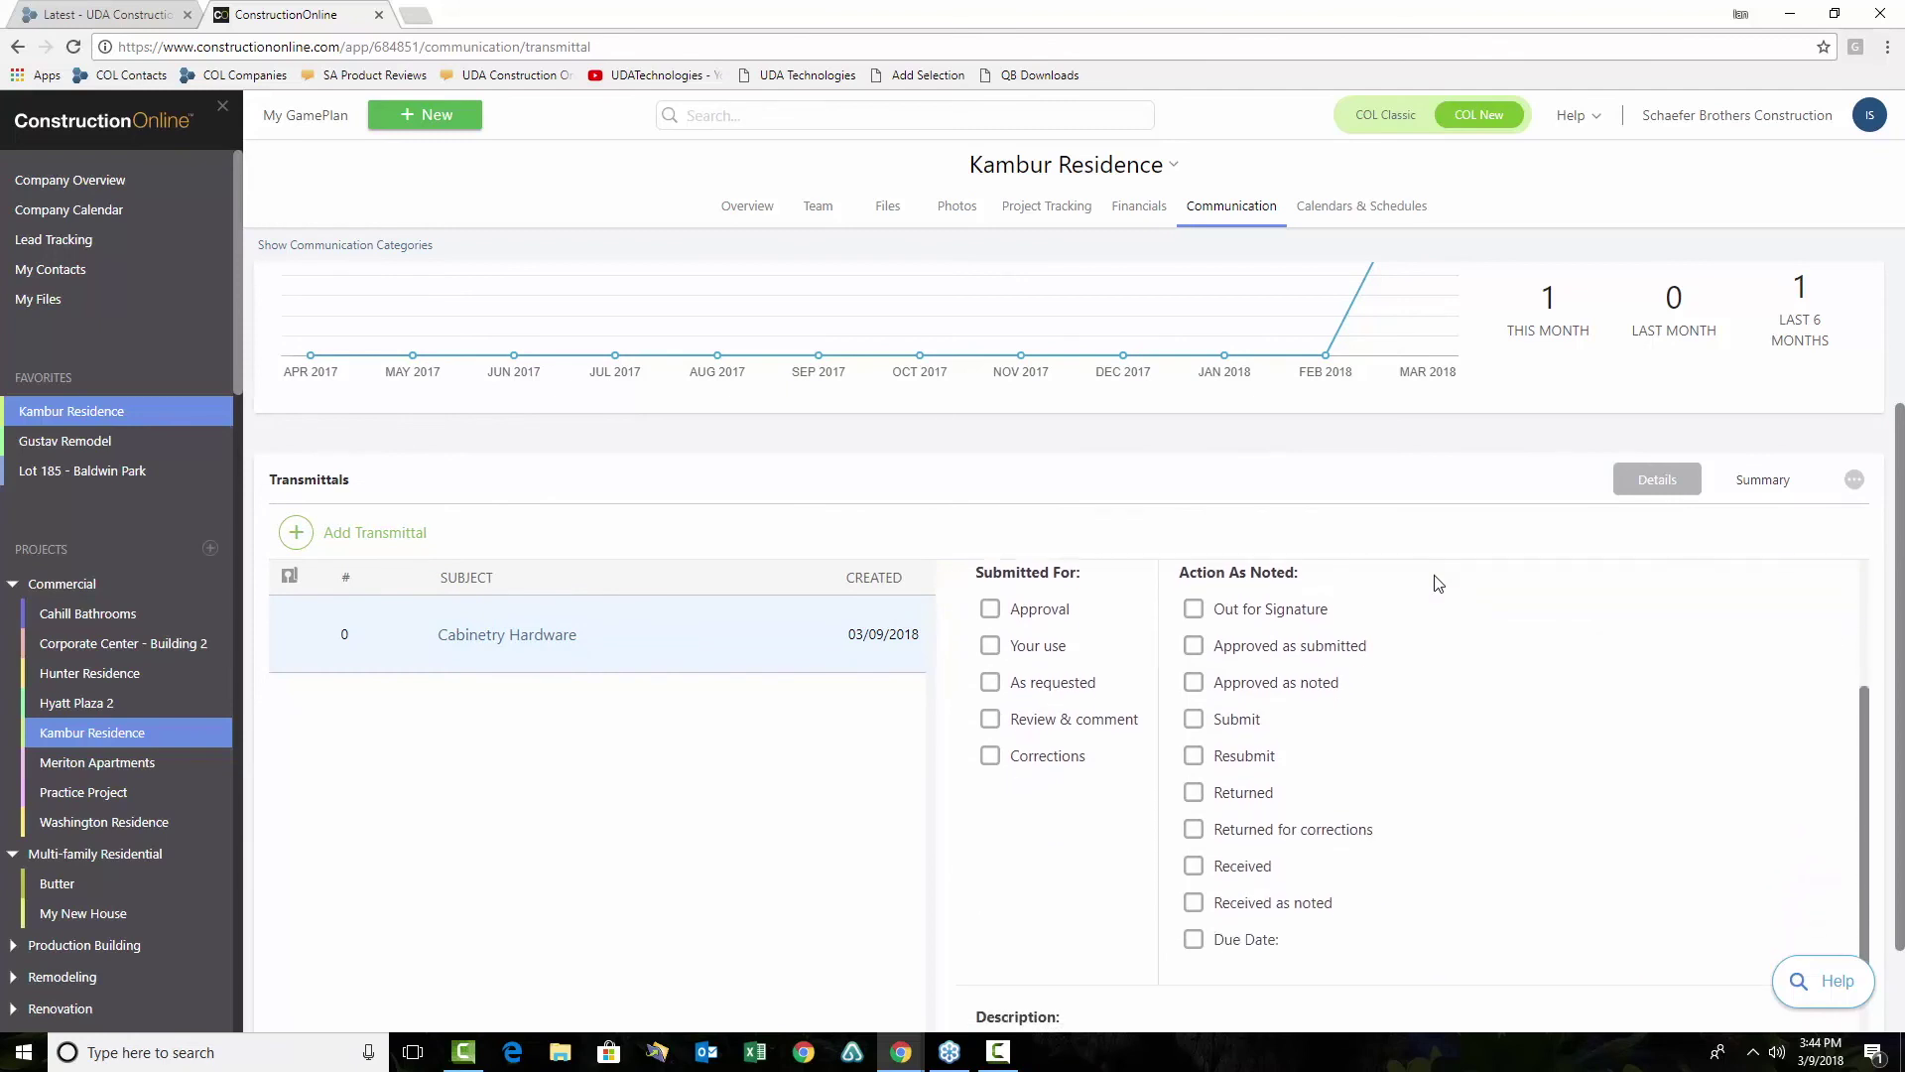
scroll(1681, 707, "up", 3)
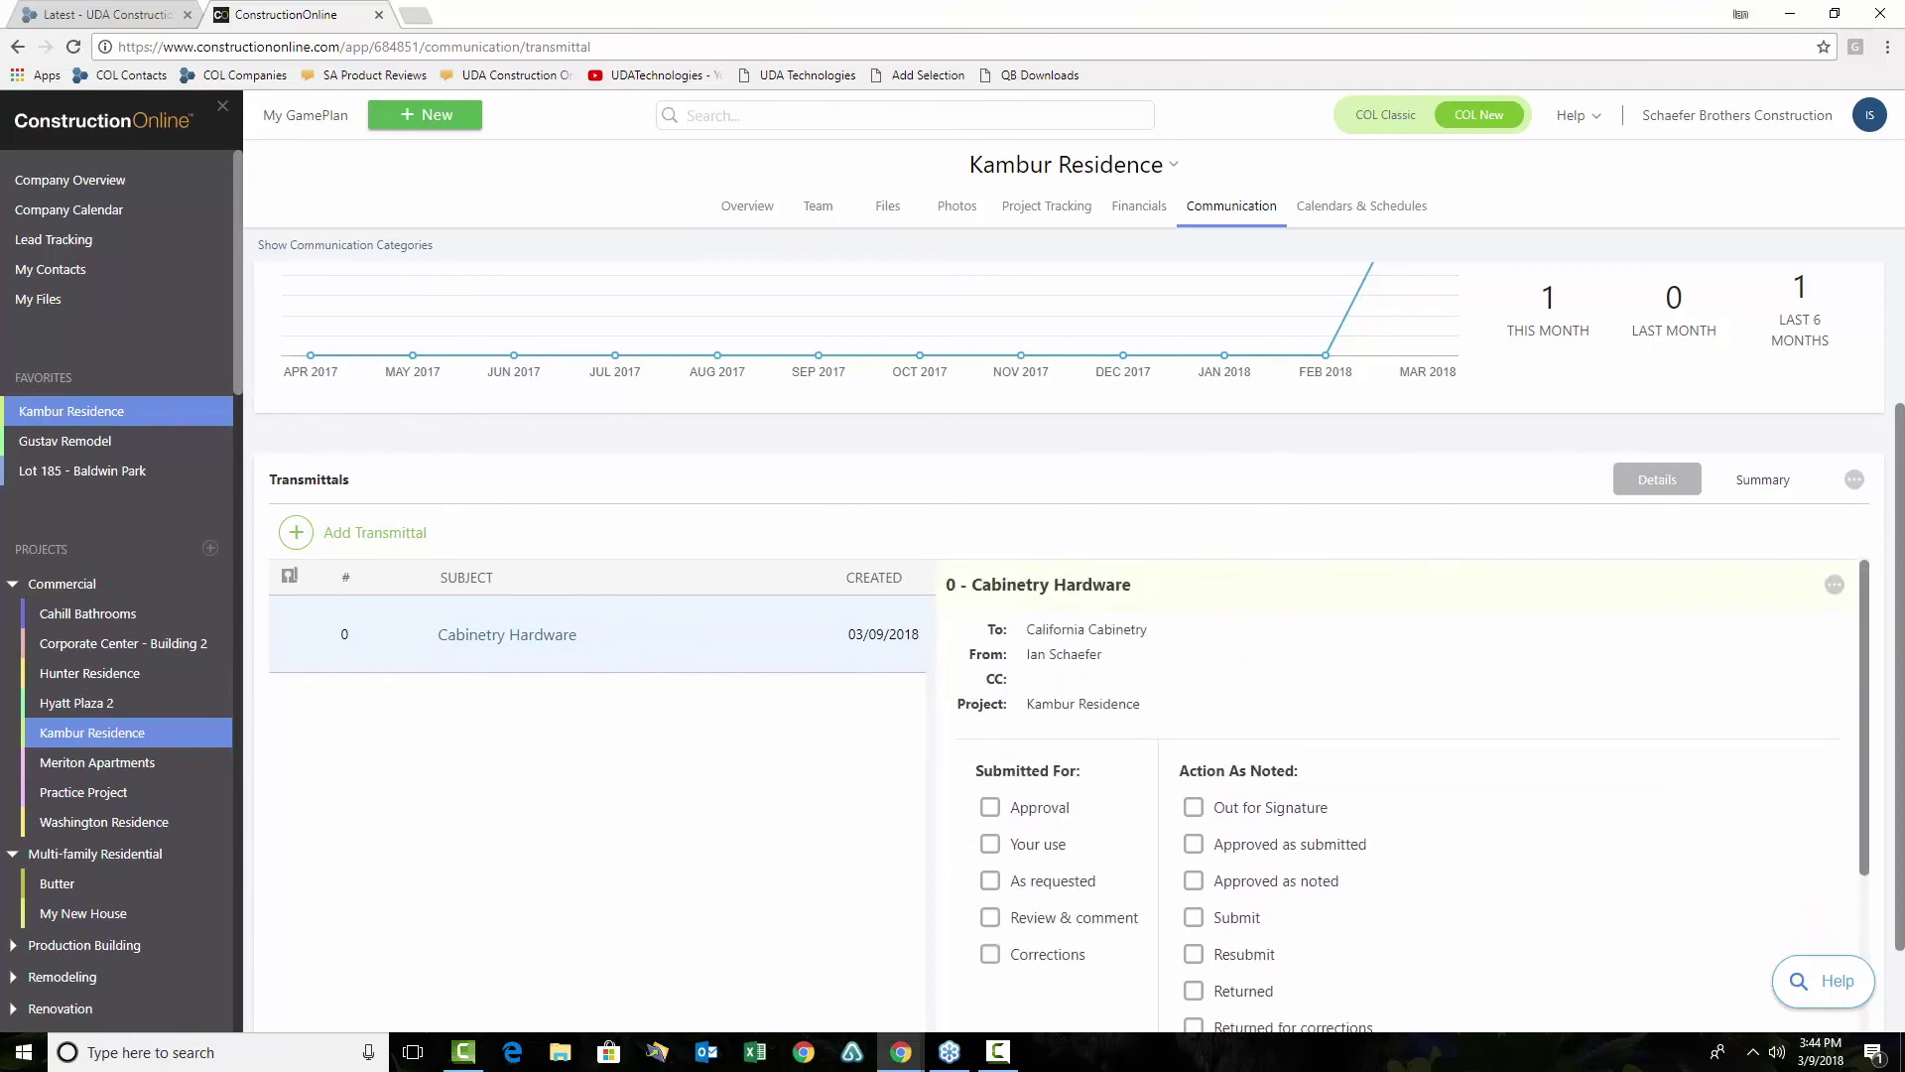
scroll(1899, 475, "down", 1)
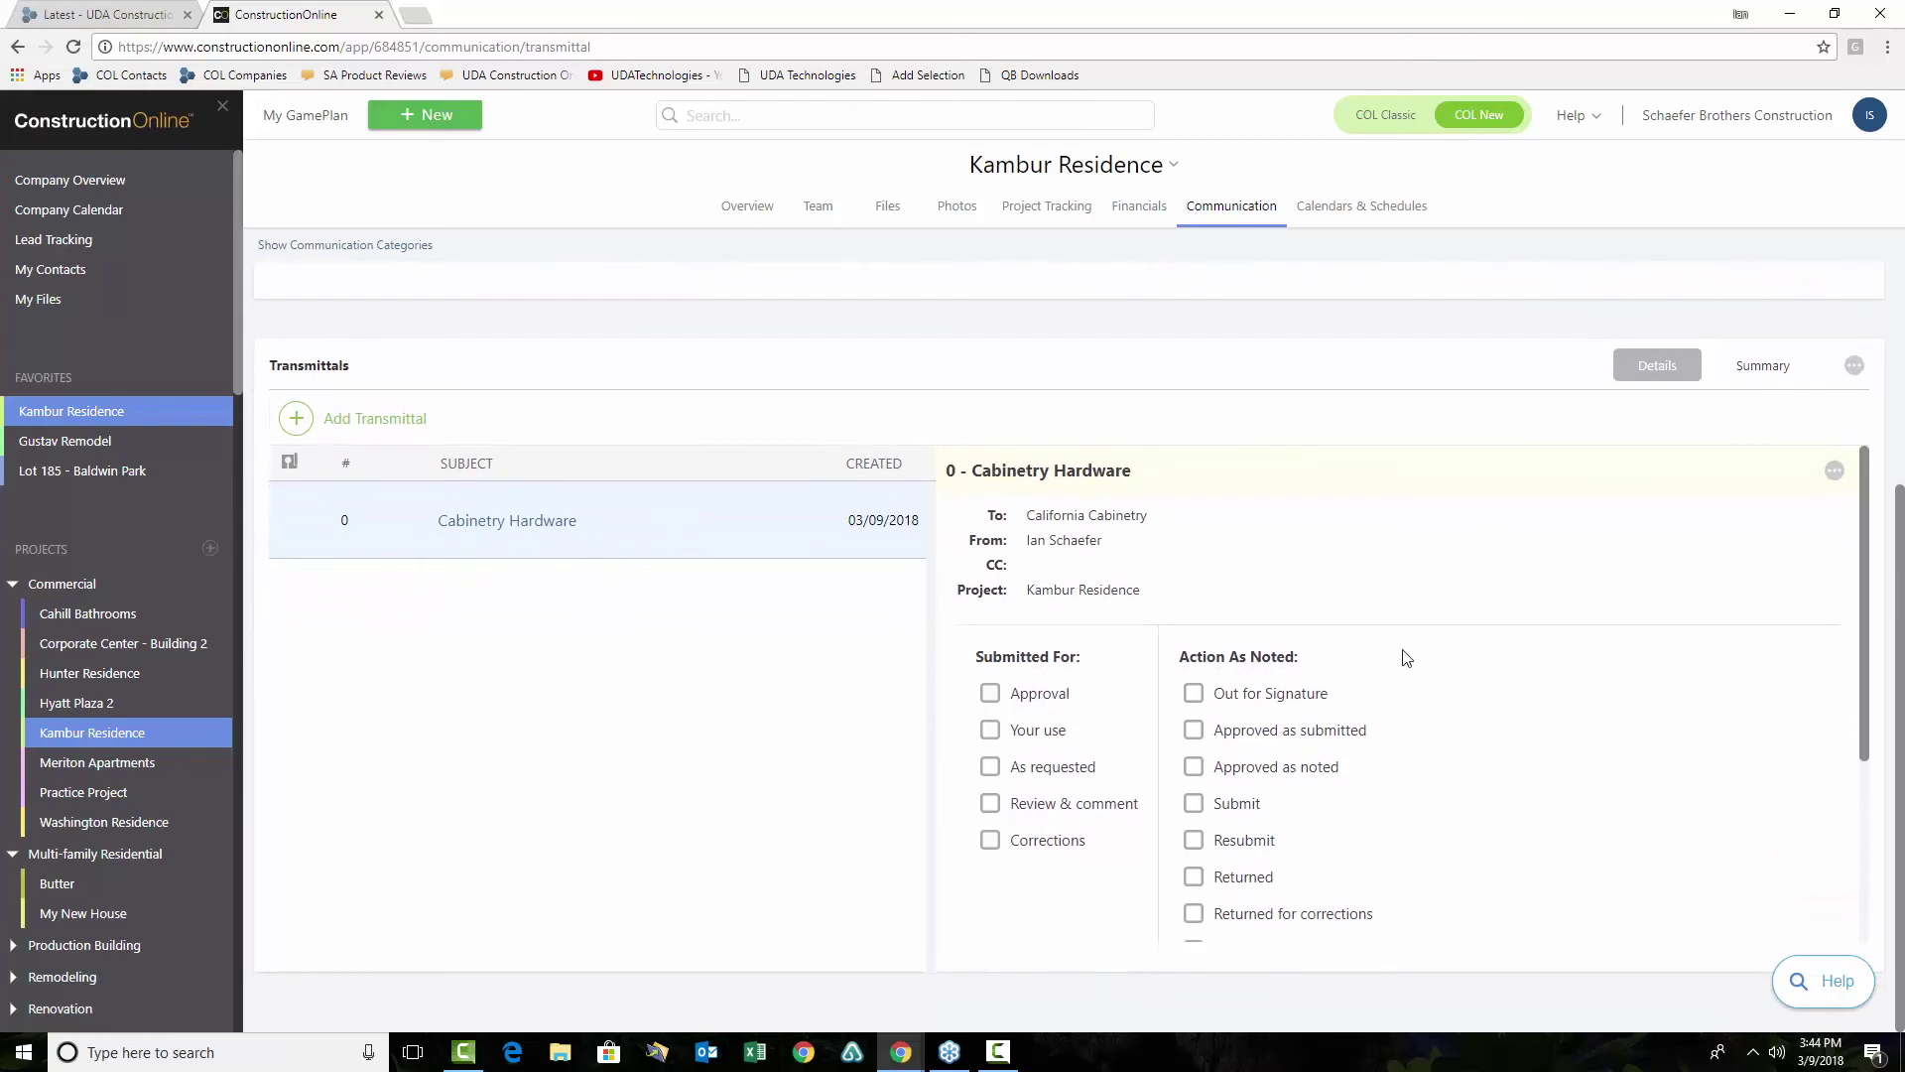
scroll(1401, 658, "down", 1)
scroll(1444, 596, "down", 2)
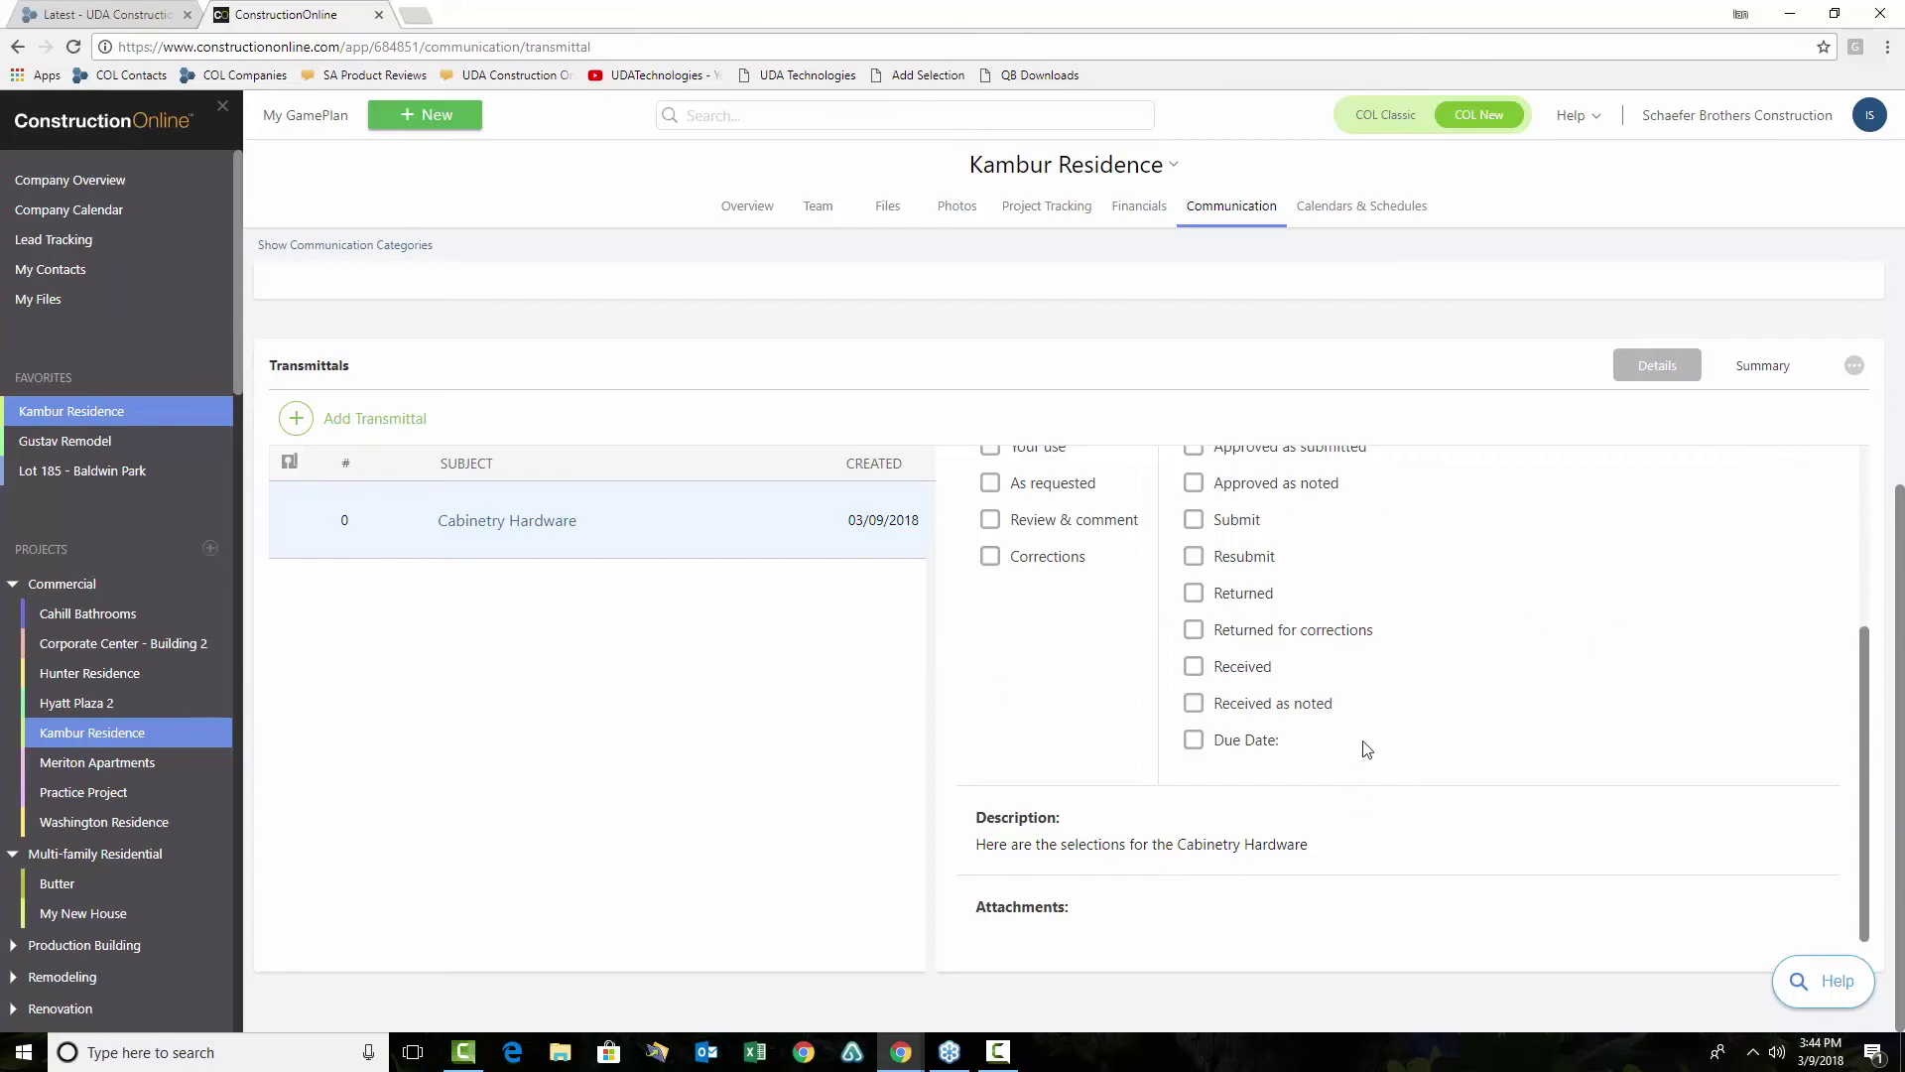
scroll(1366, 750, "up", 3)
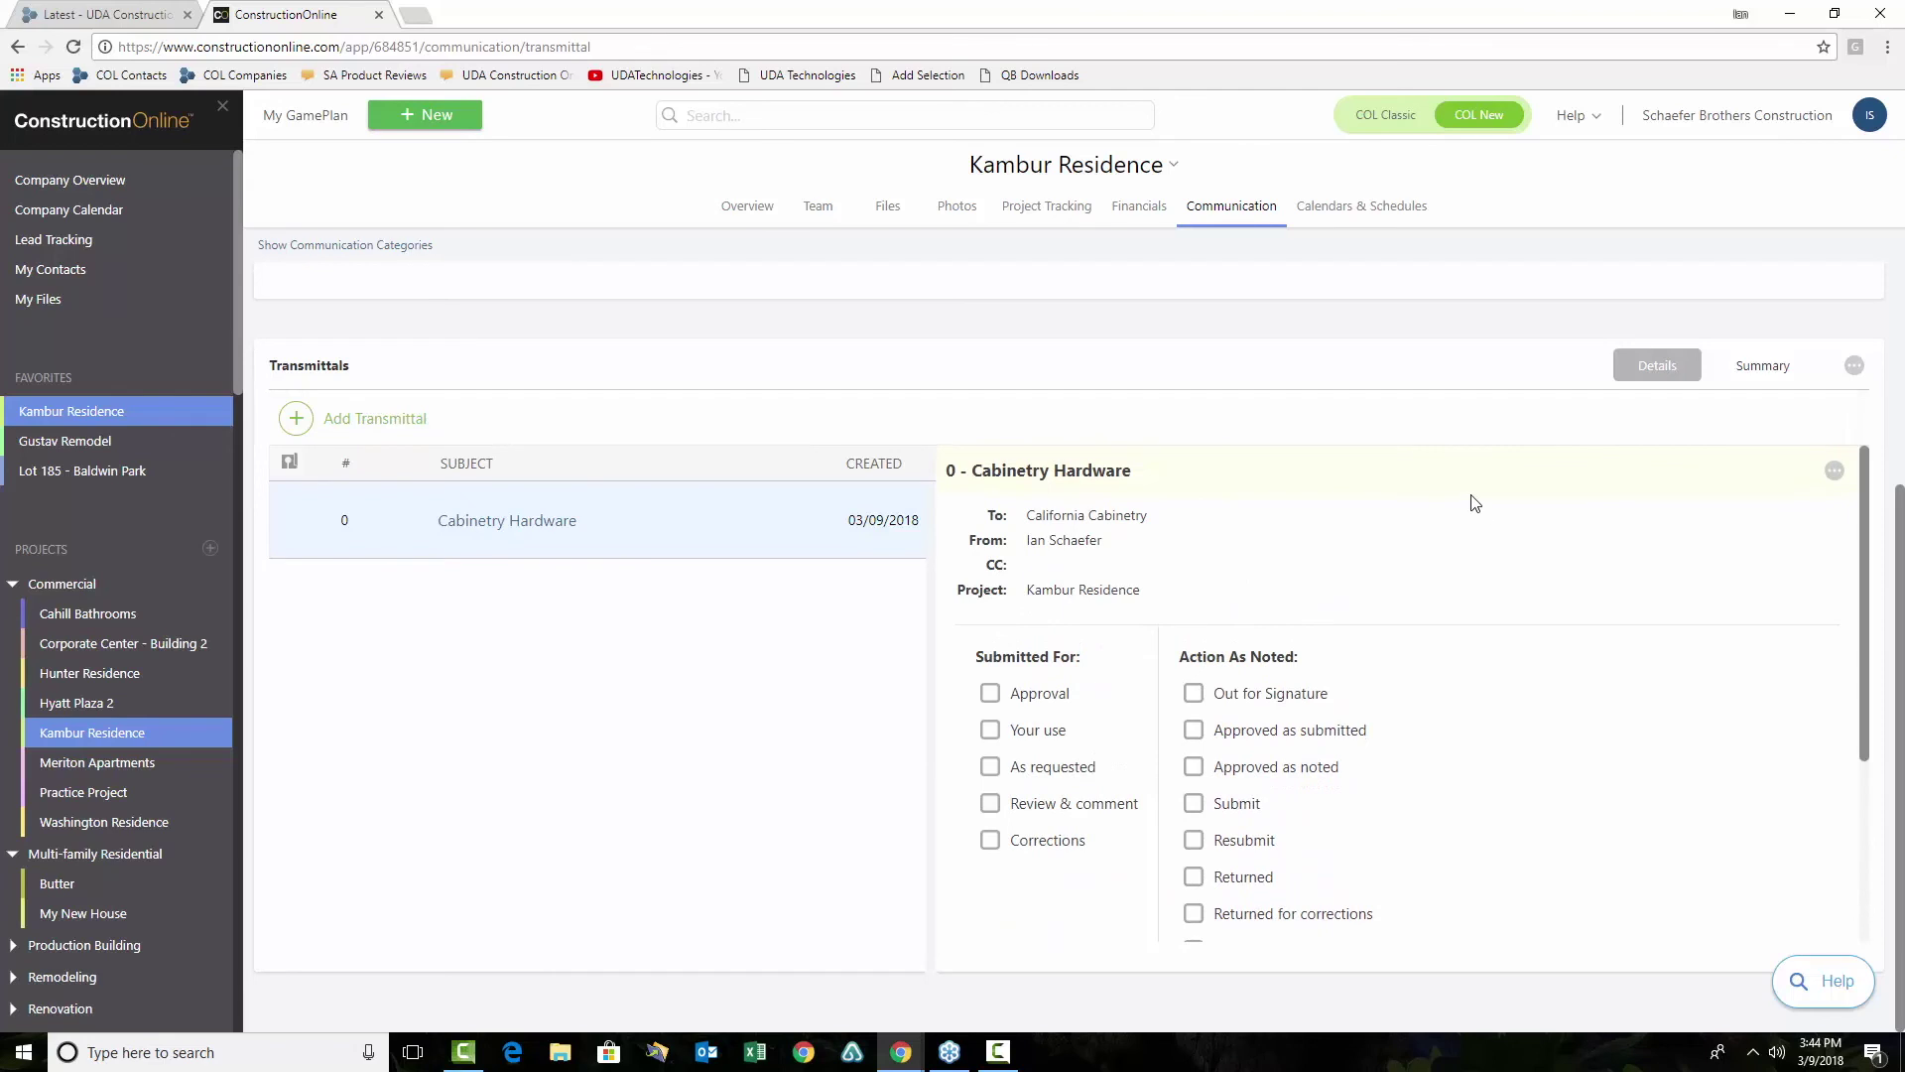
left_click(431, 248)
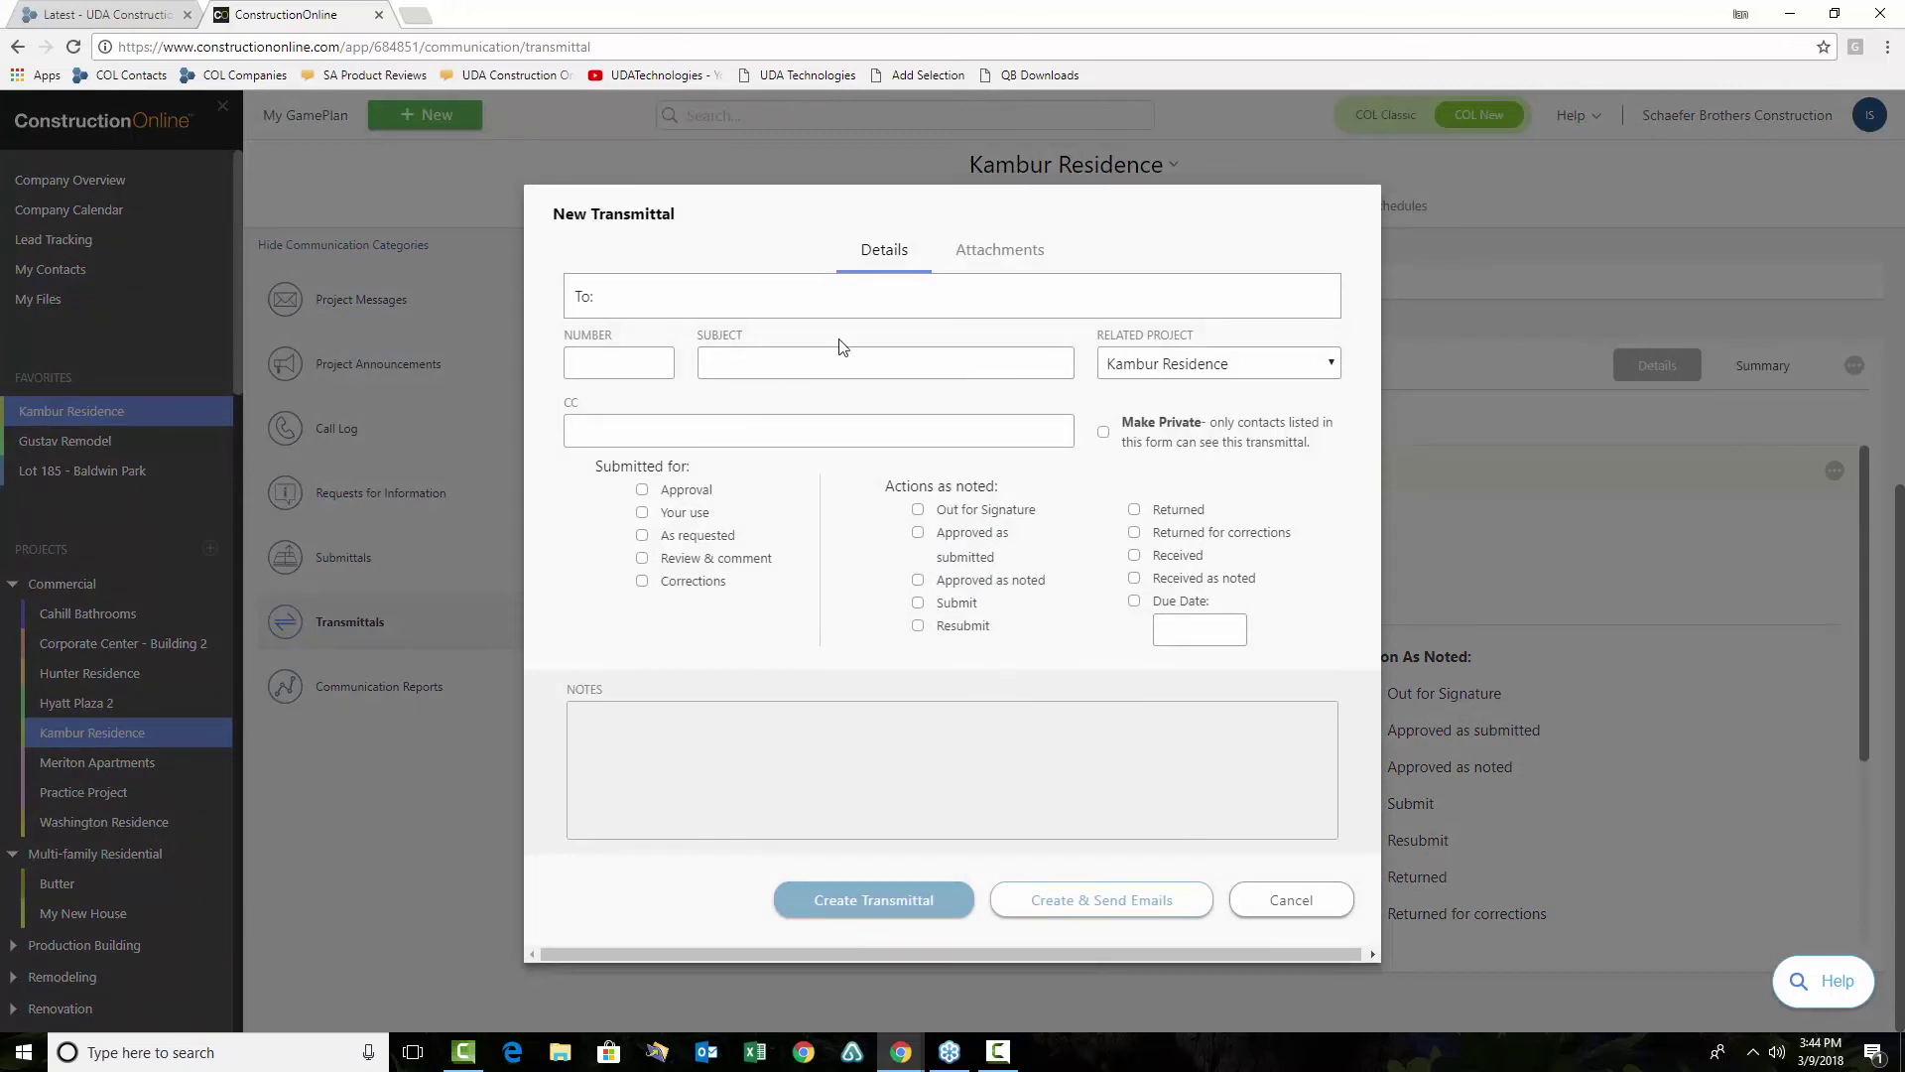
left_click_drag(774, 238, 847, 247)
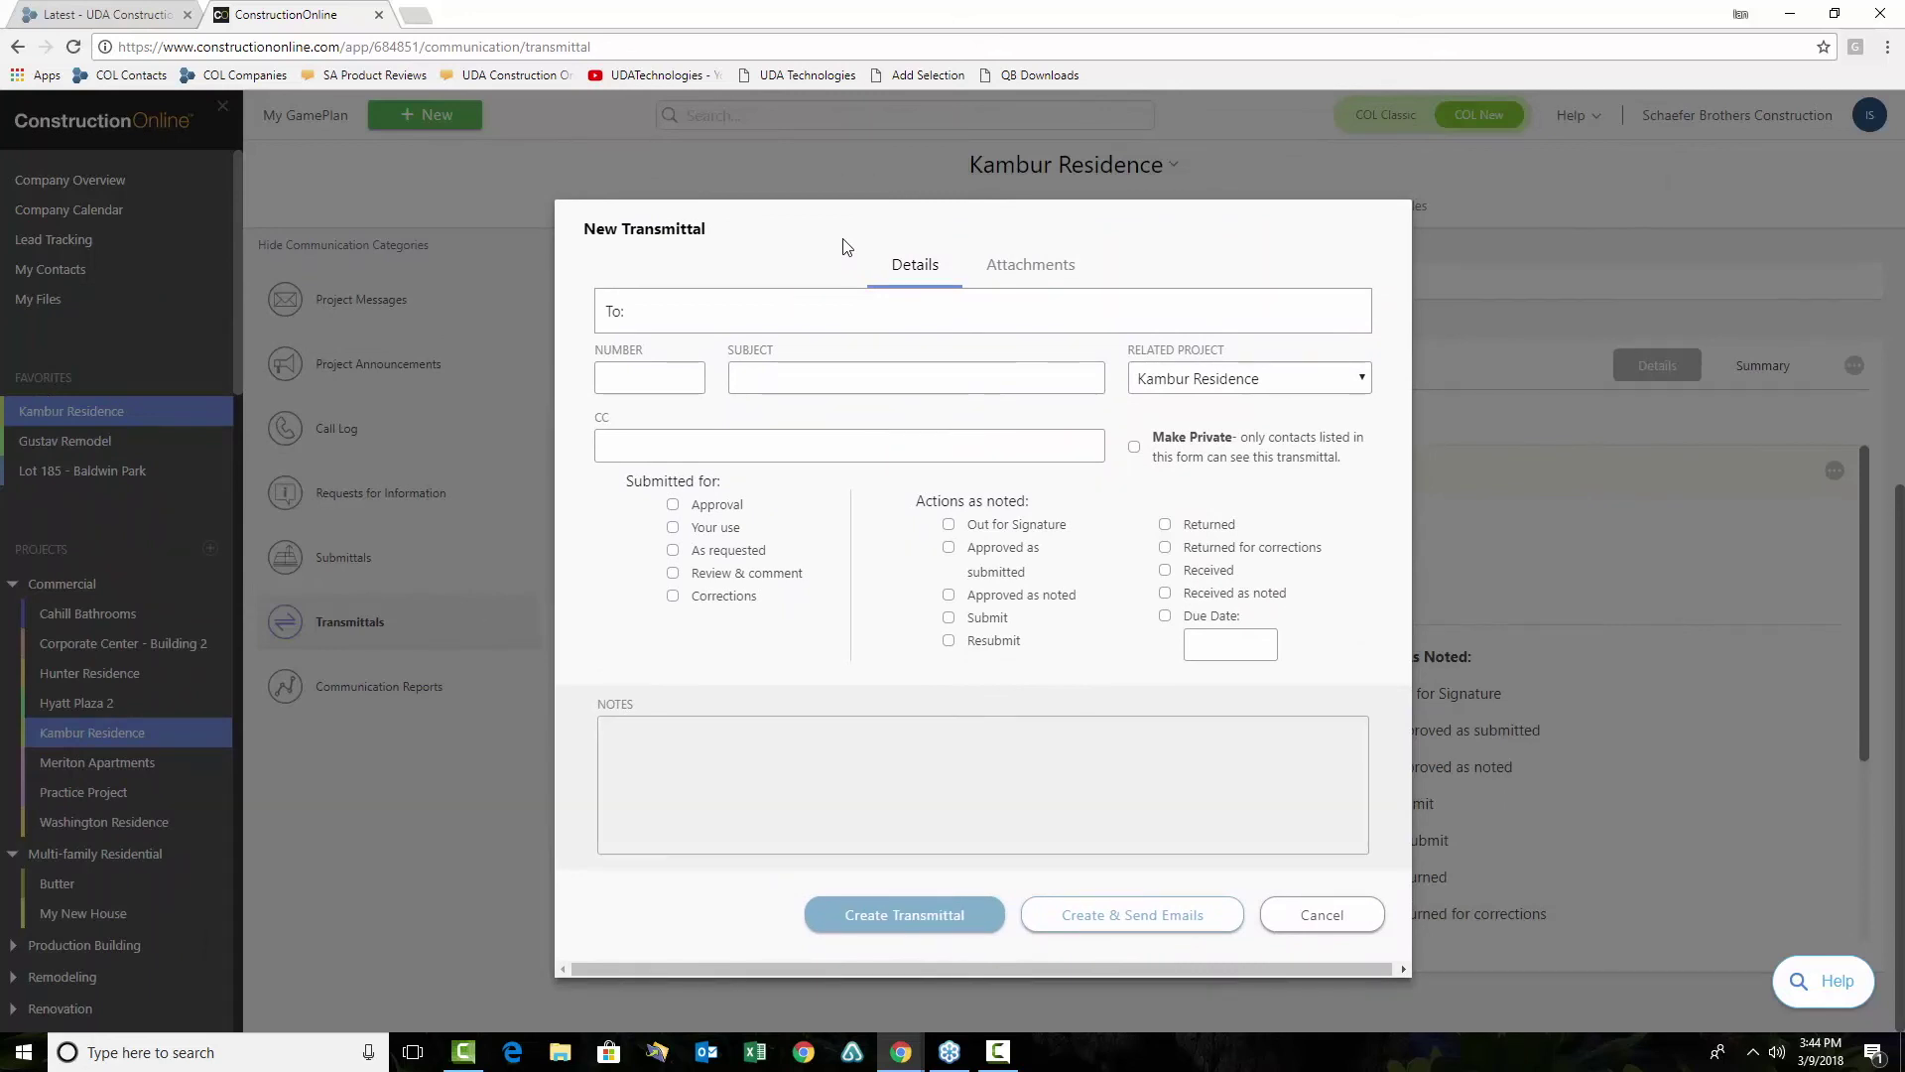
left_click_drag(838, 242, 1259, 210)
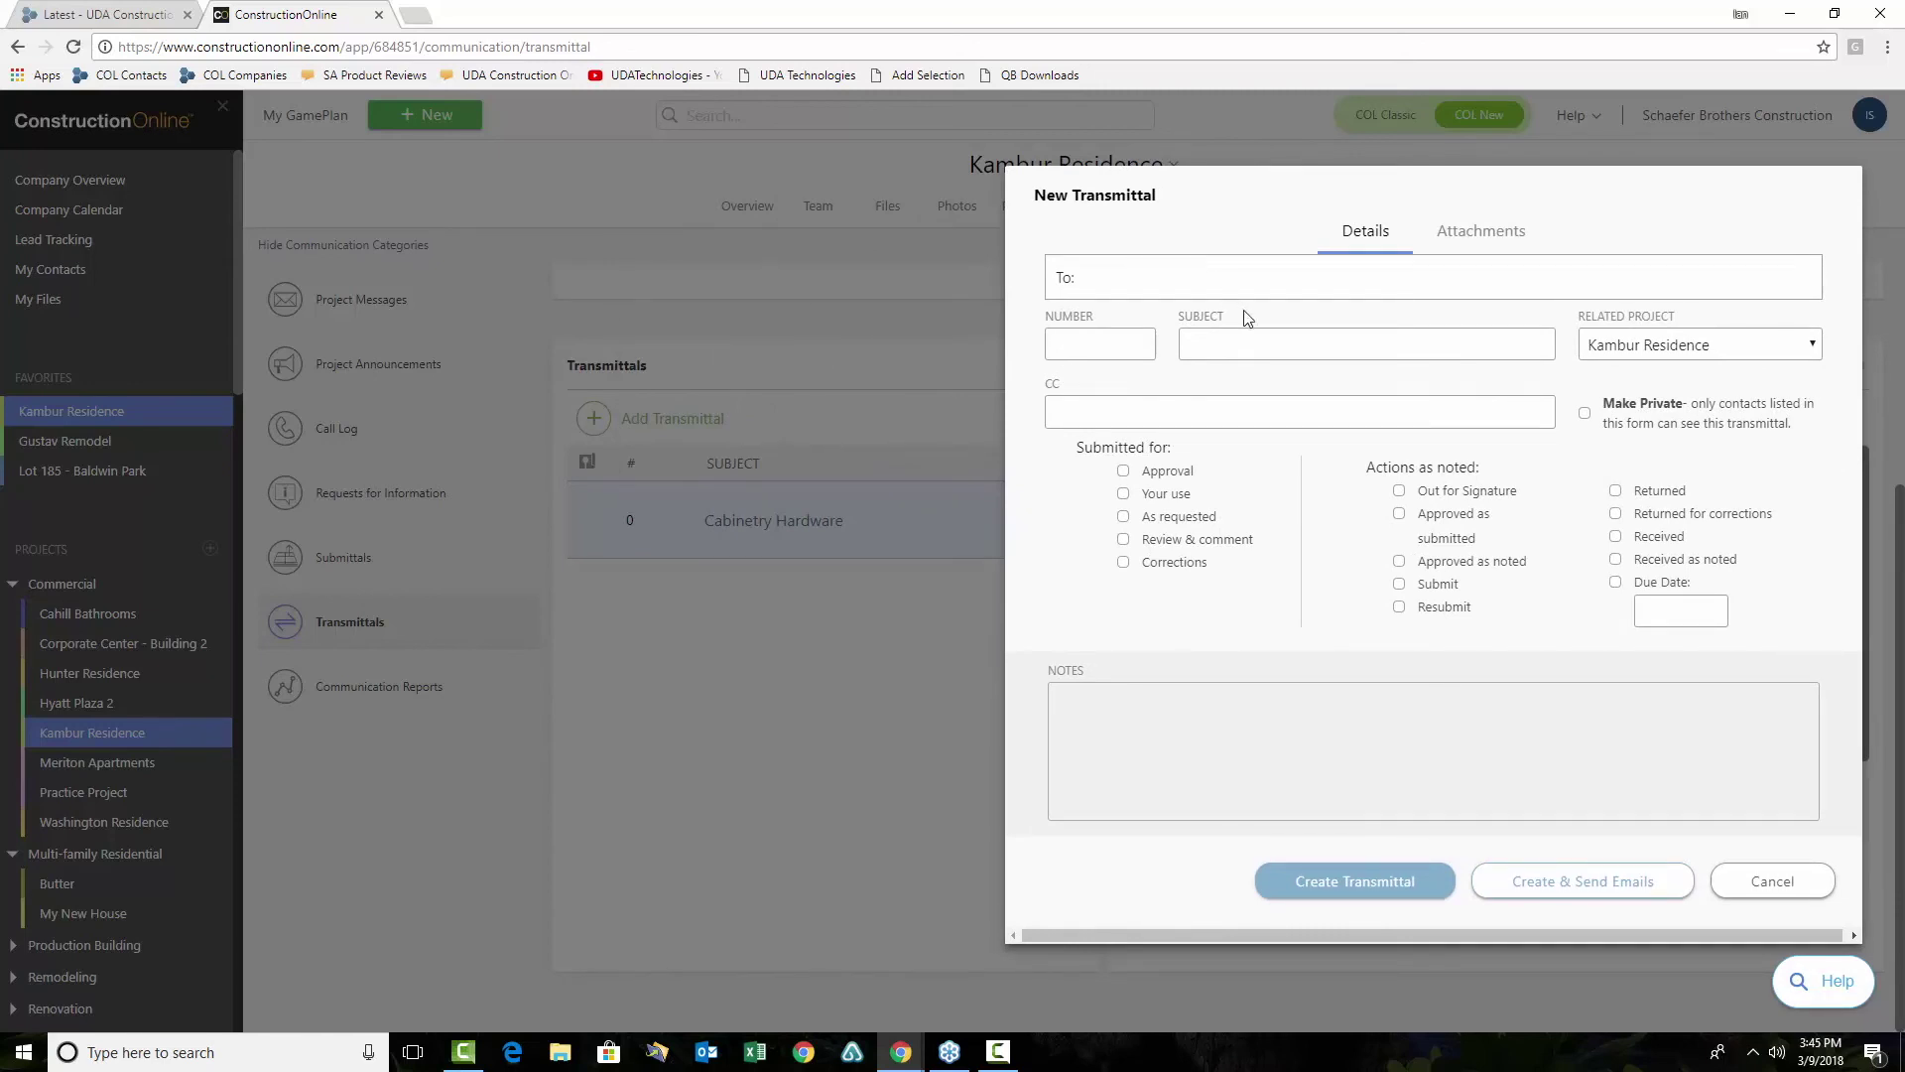
left_click_drag(1341, 192, 888, 198)
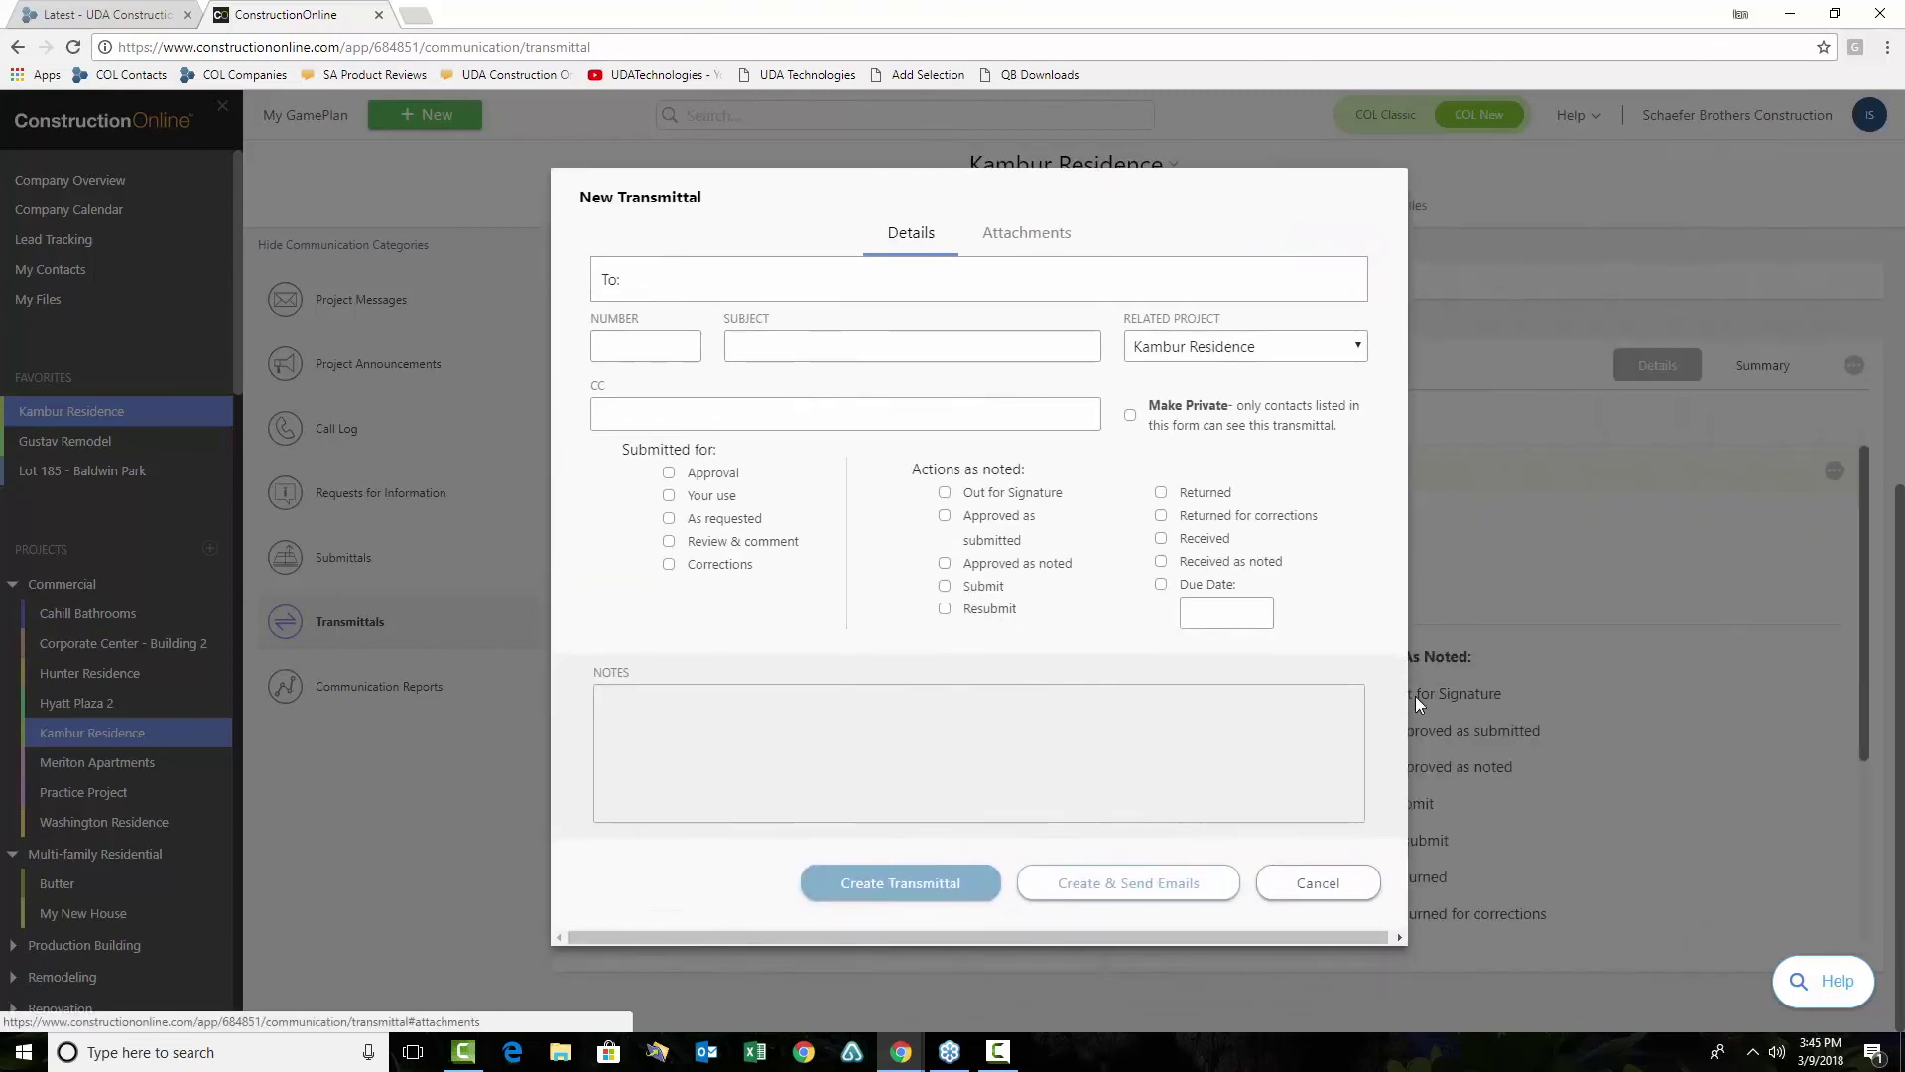
left_click(1322, 895)
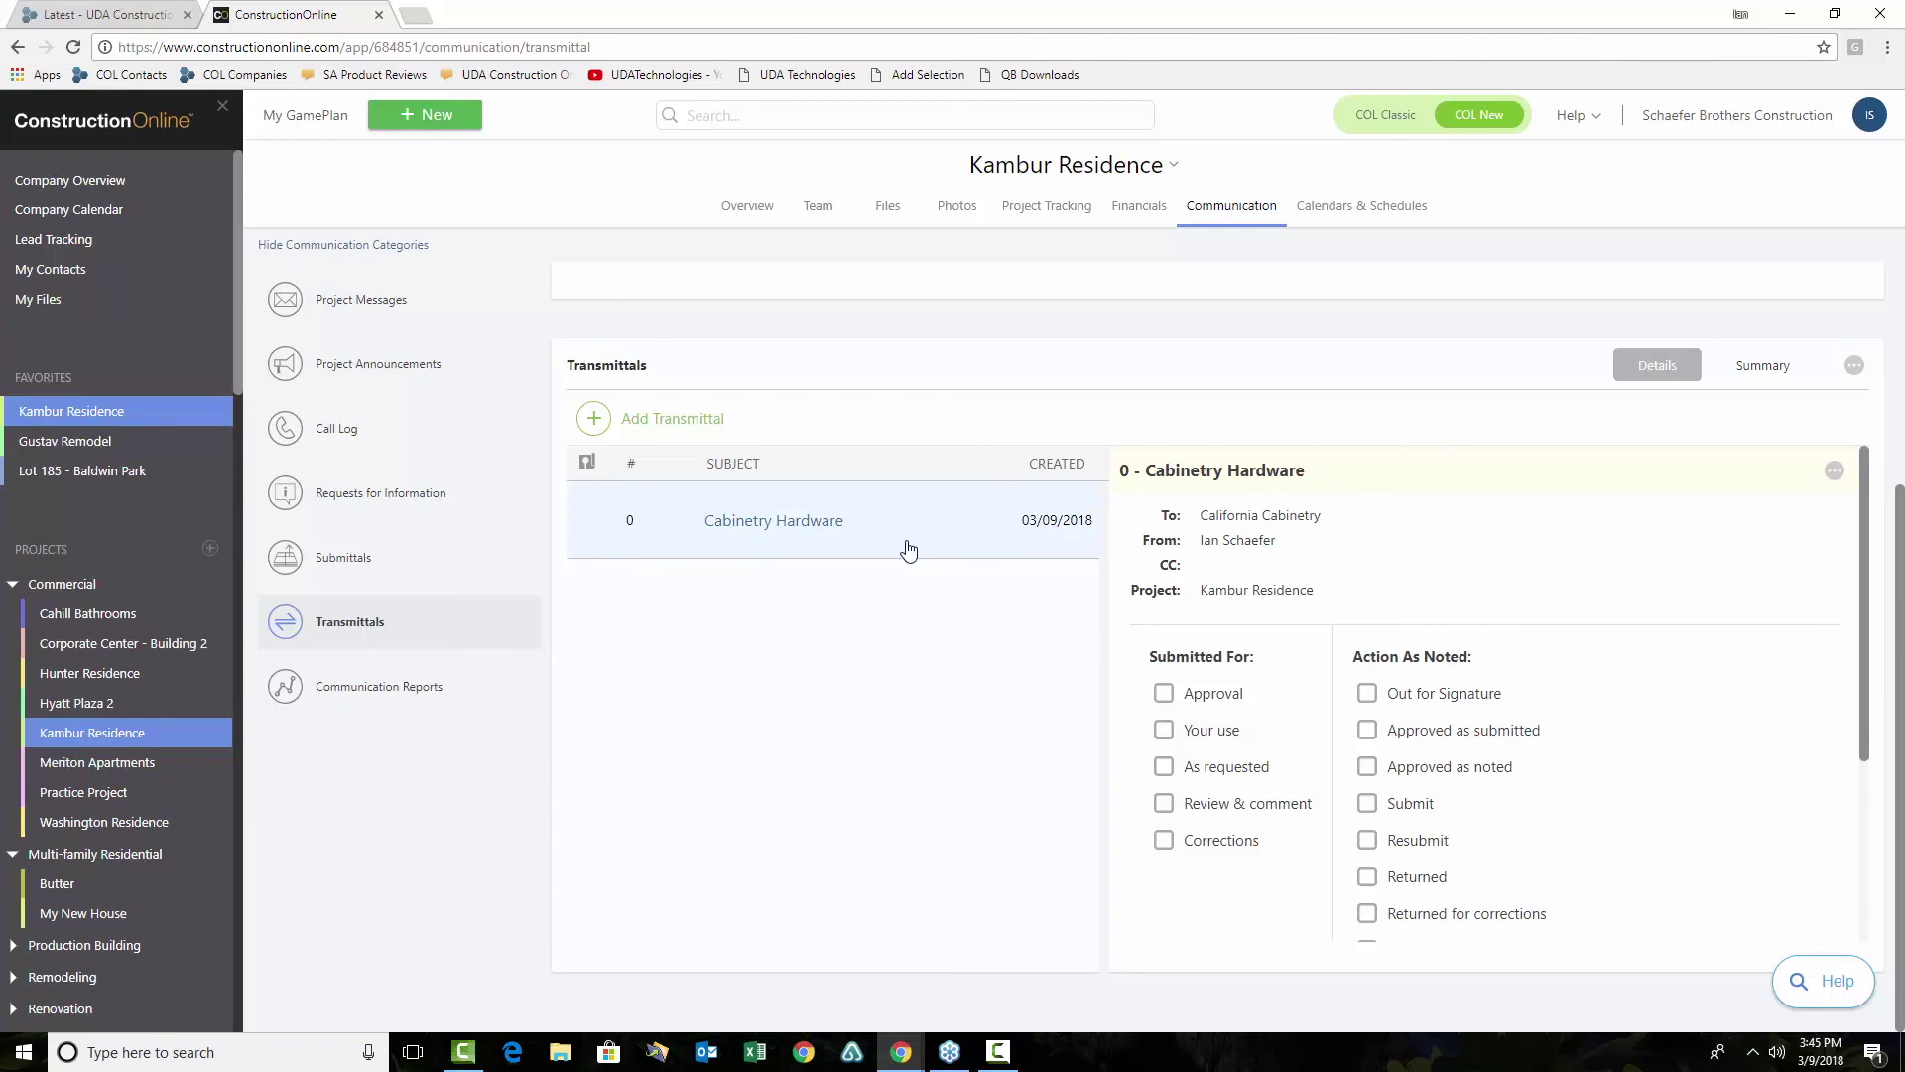
Go to the communication reports and look over the available report types
left_click(332, 704)
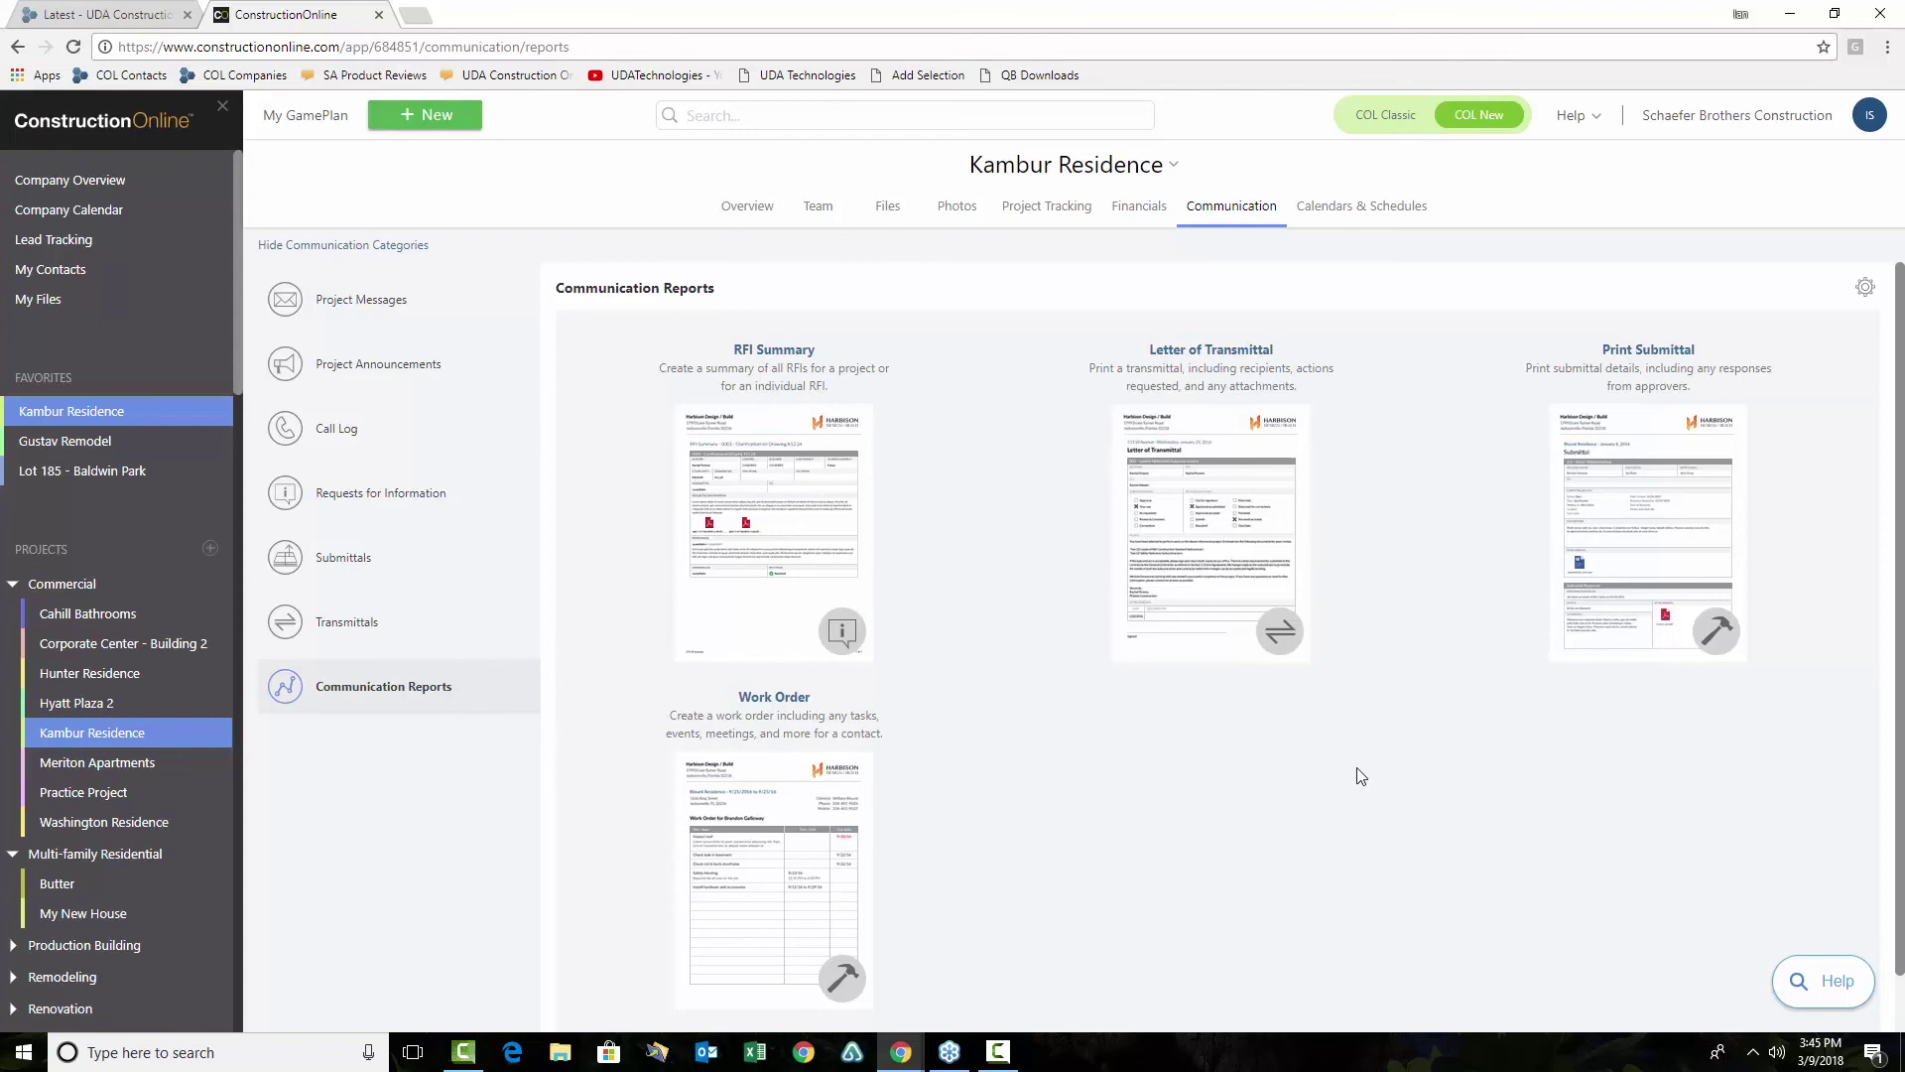
scroll(1409, 942, "down", 1)
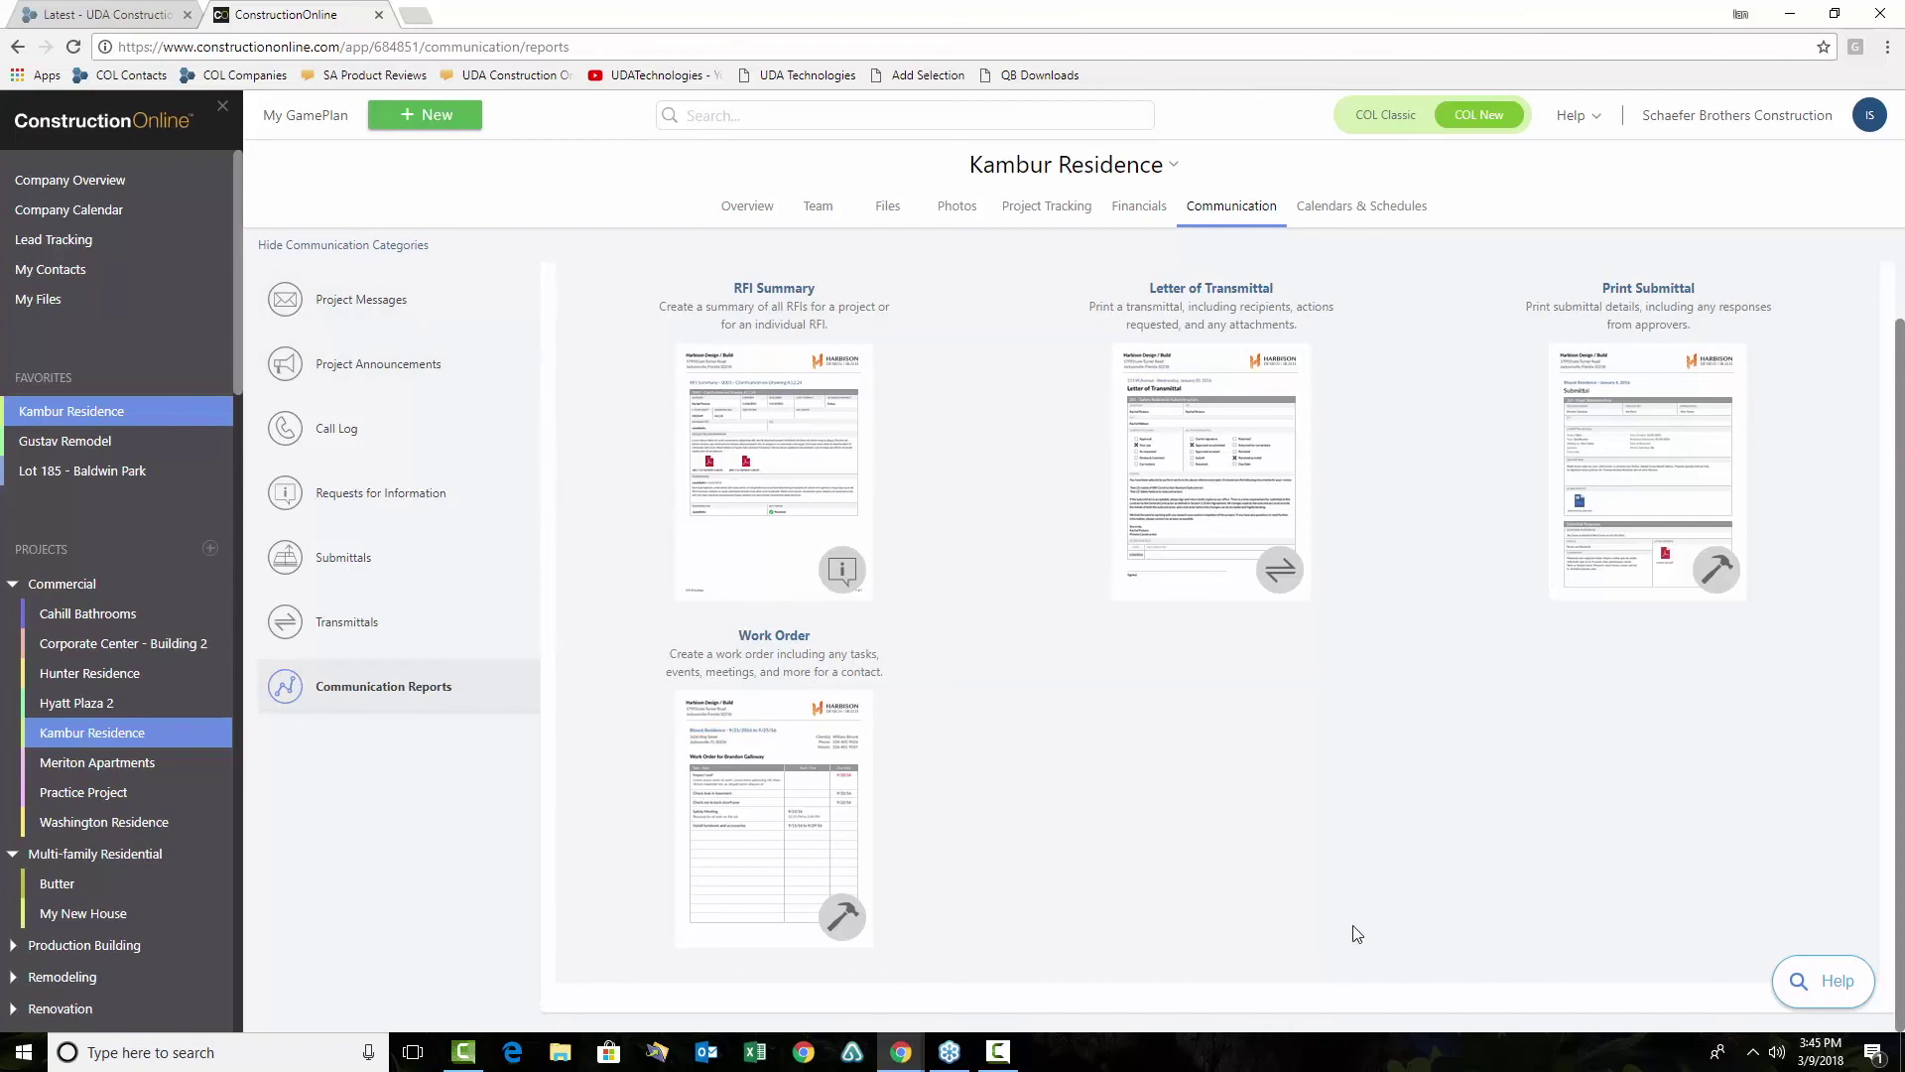
scroll(1357, 931, "up", 1)
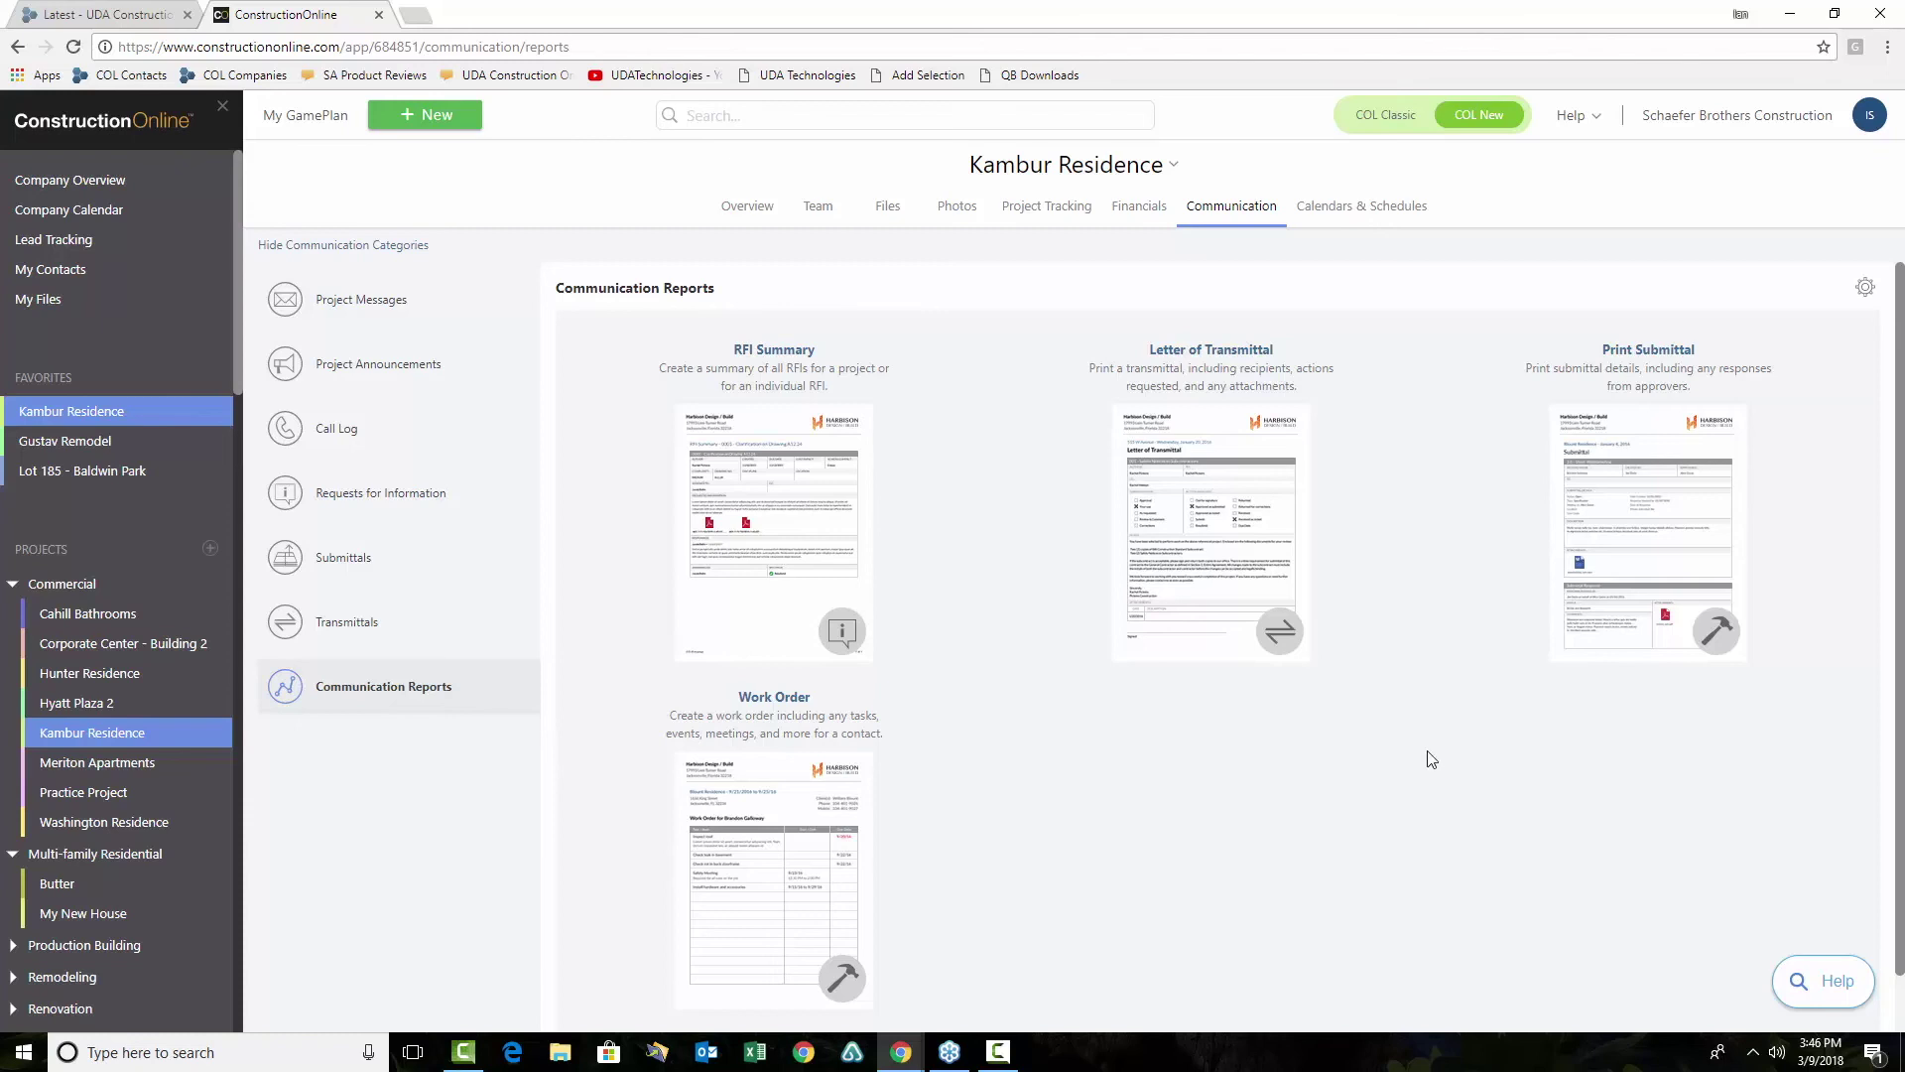
Create an RFI Summary report for only the "Water Main for bathroom" RFI of the Kambur Residence
mouse_move(764, 422)
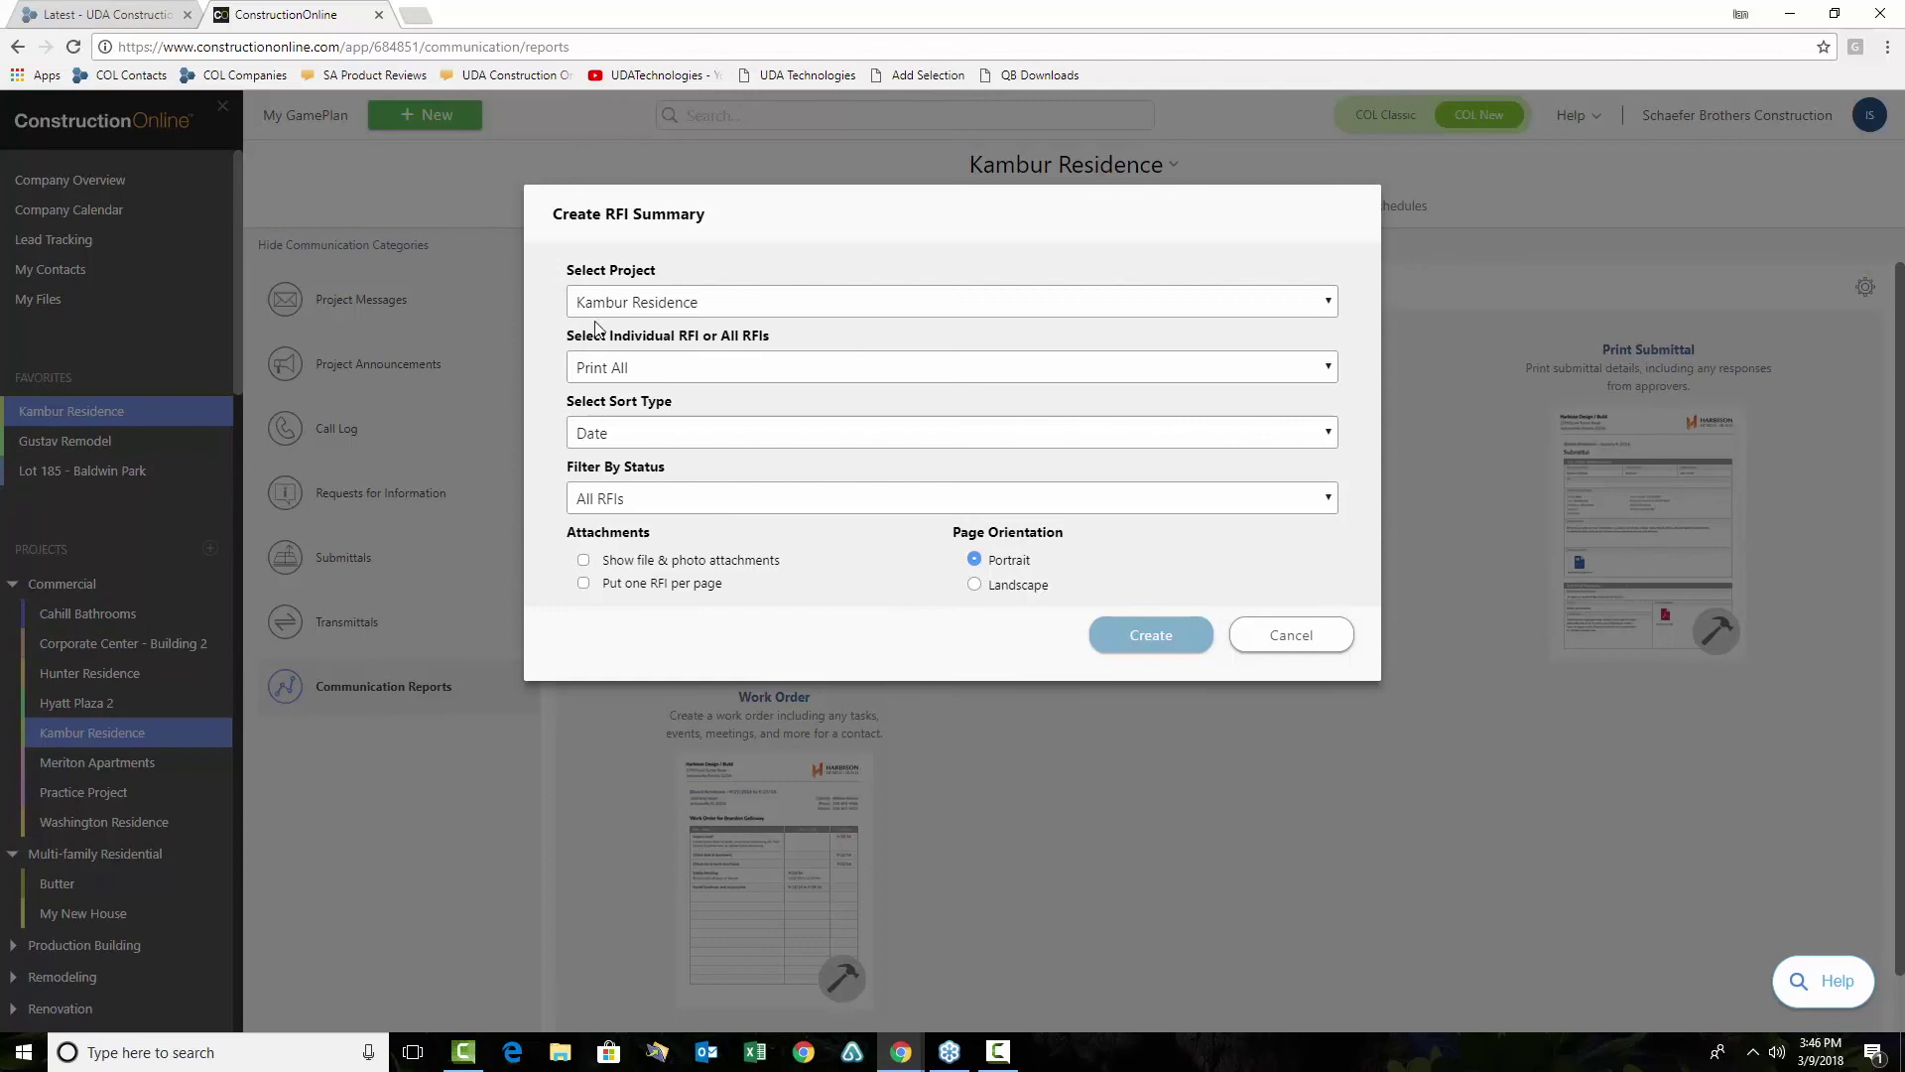
left_click(934, 368)
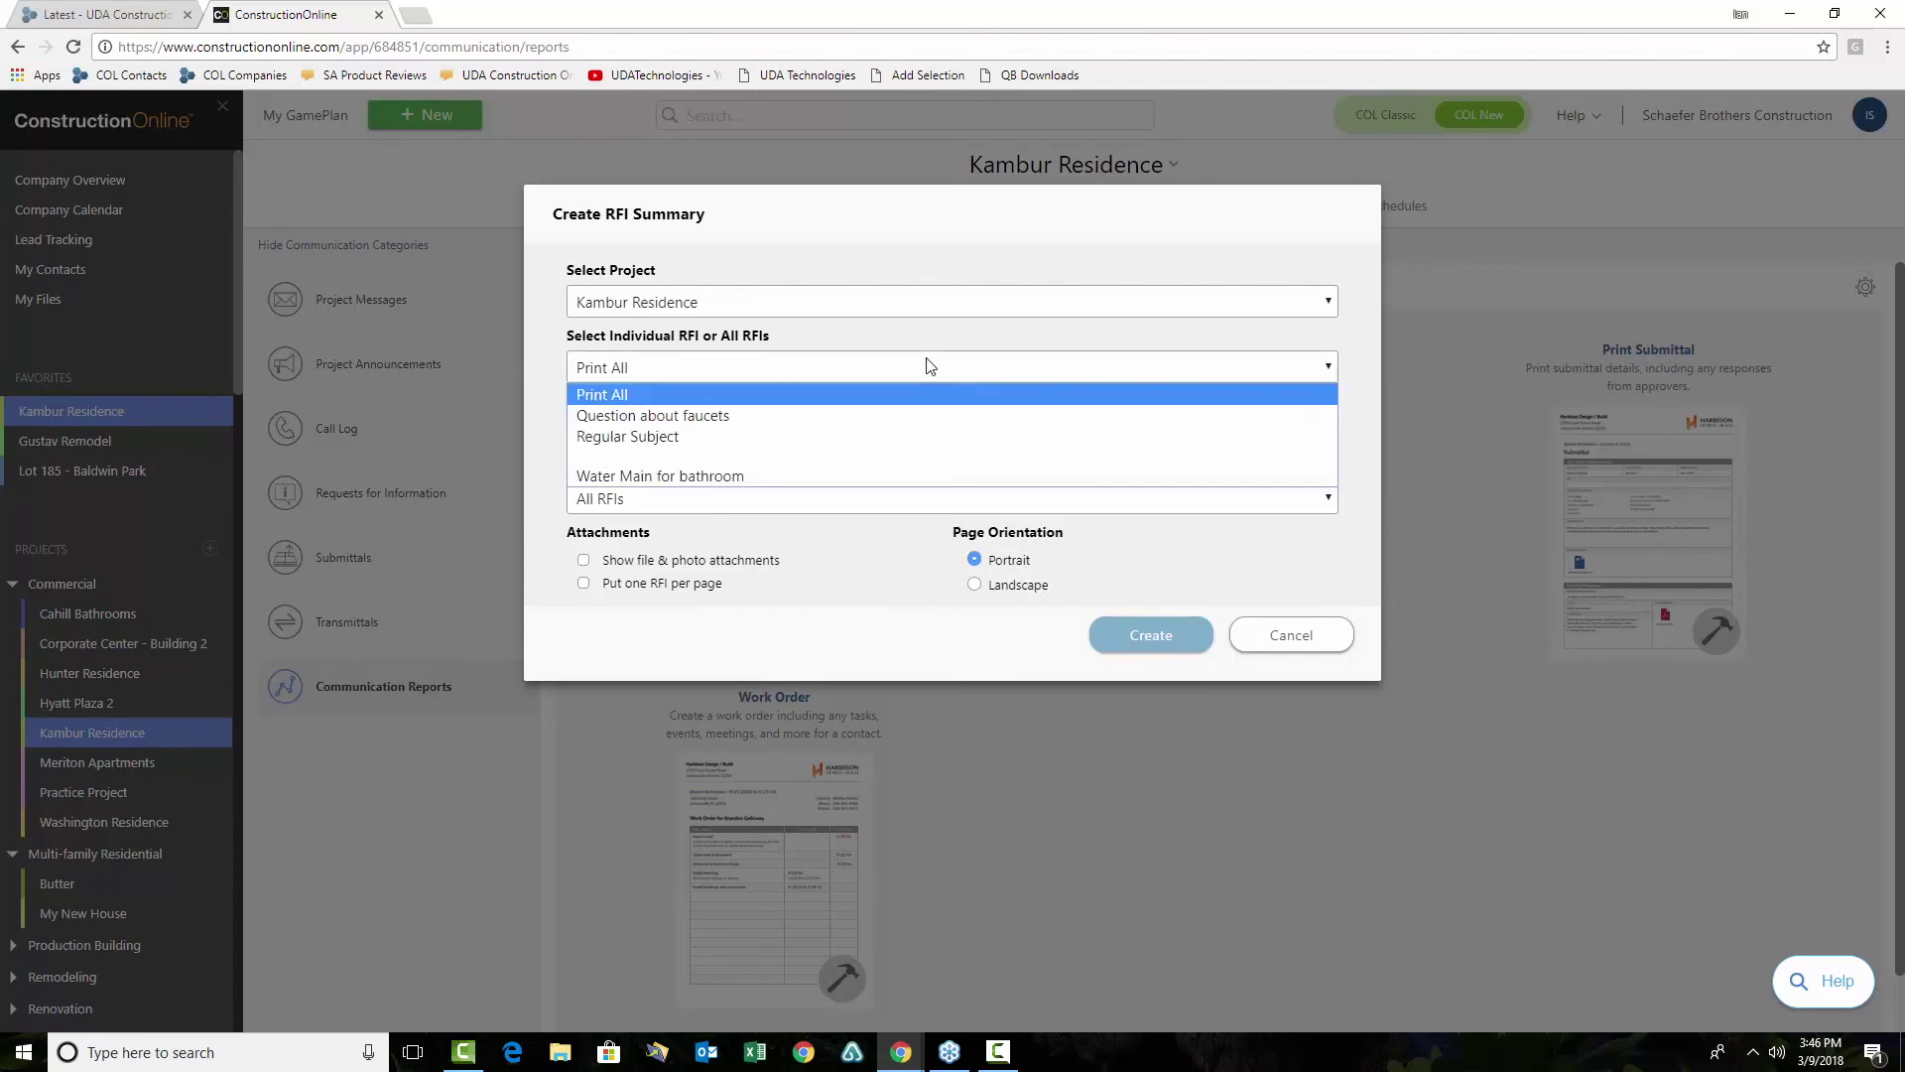
left_click(707, 478)
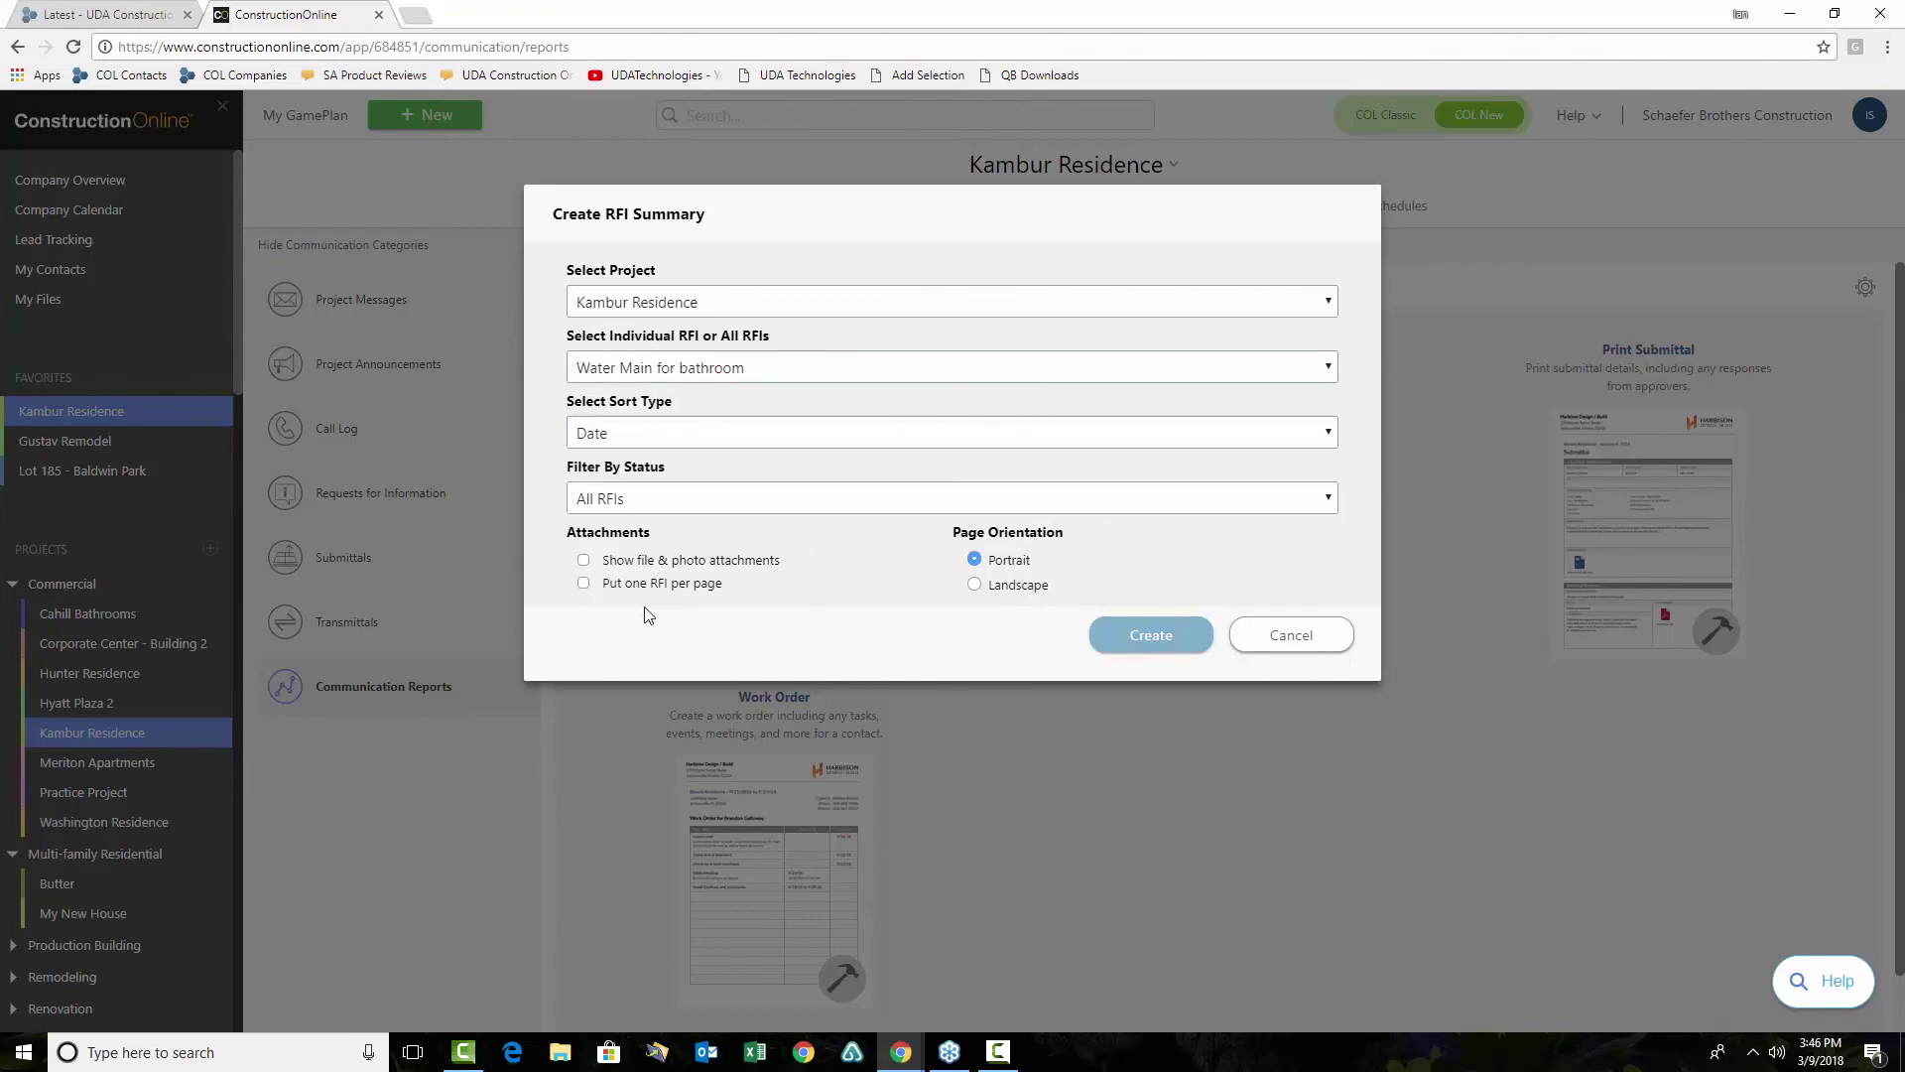
left_click(1156, 638)
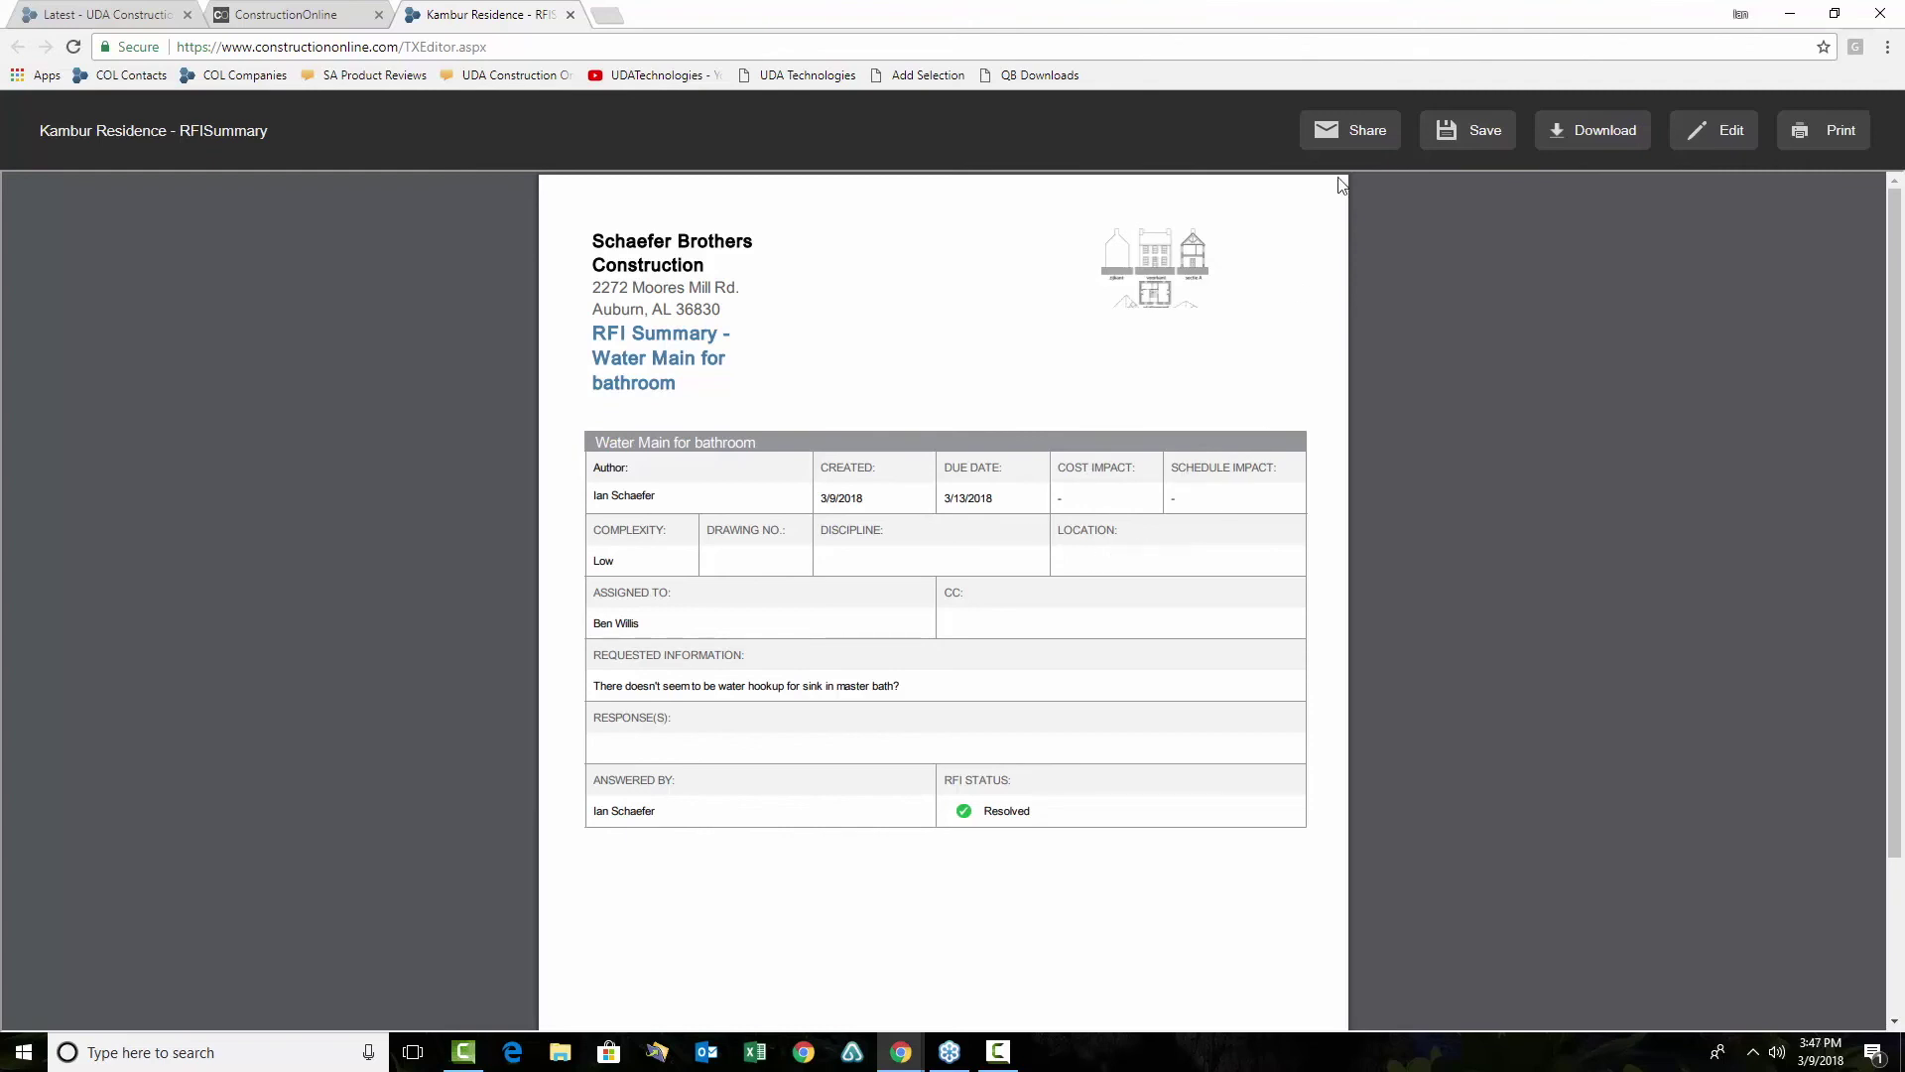
Edit the RFI Summary report and set the cost impact of the "Water Main for bathroom" RFI to N/A
left_click(1726, 130)
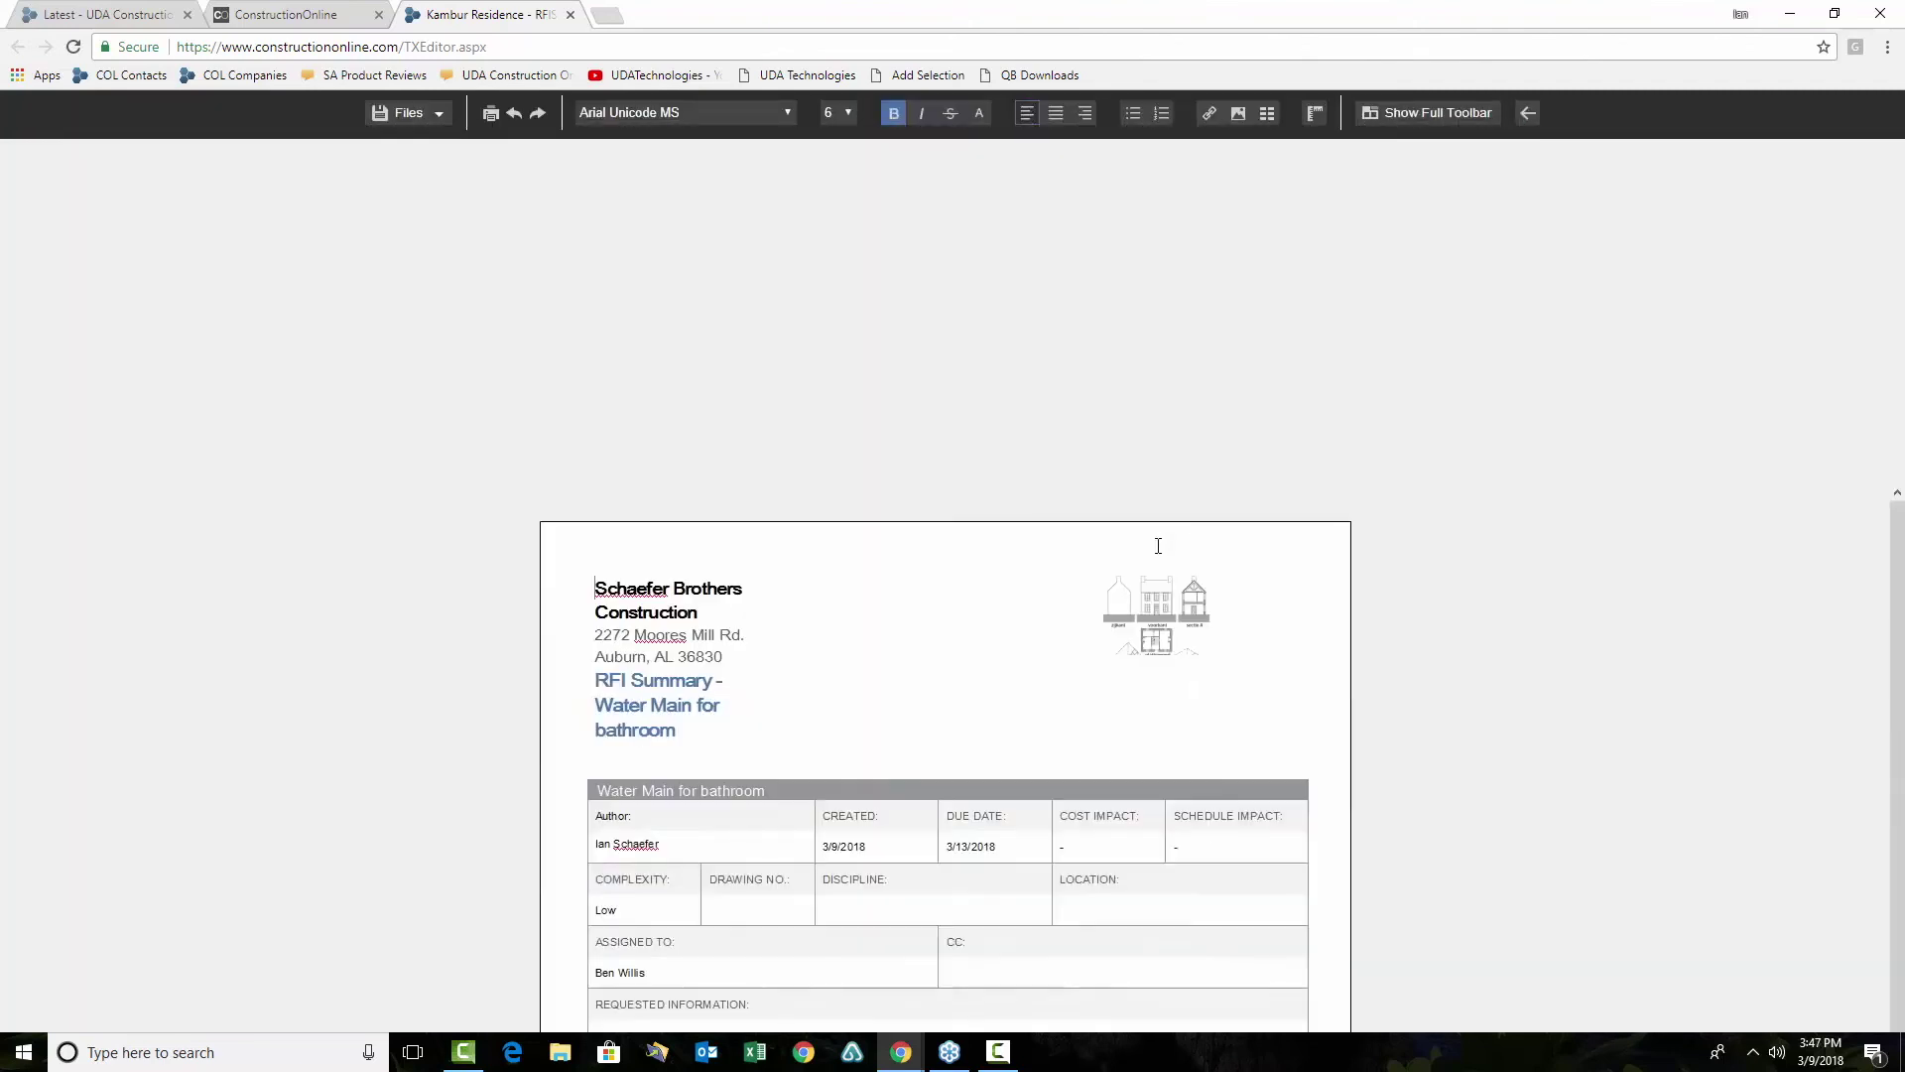
left_click(1081, 505)
double_click(1055, 503)
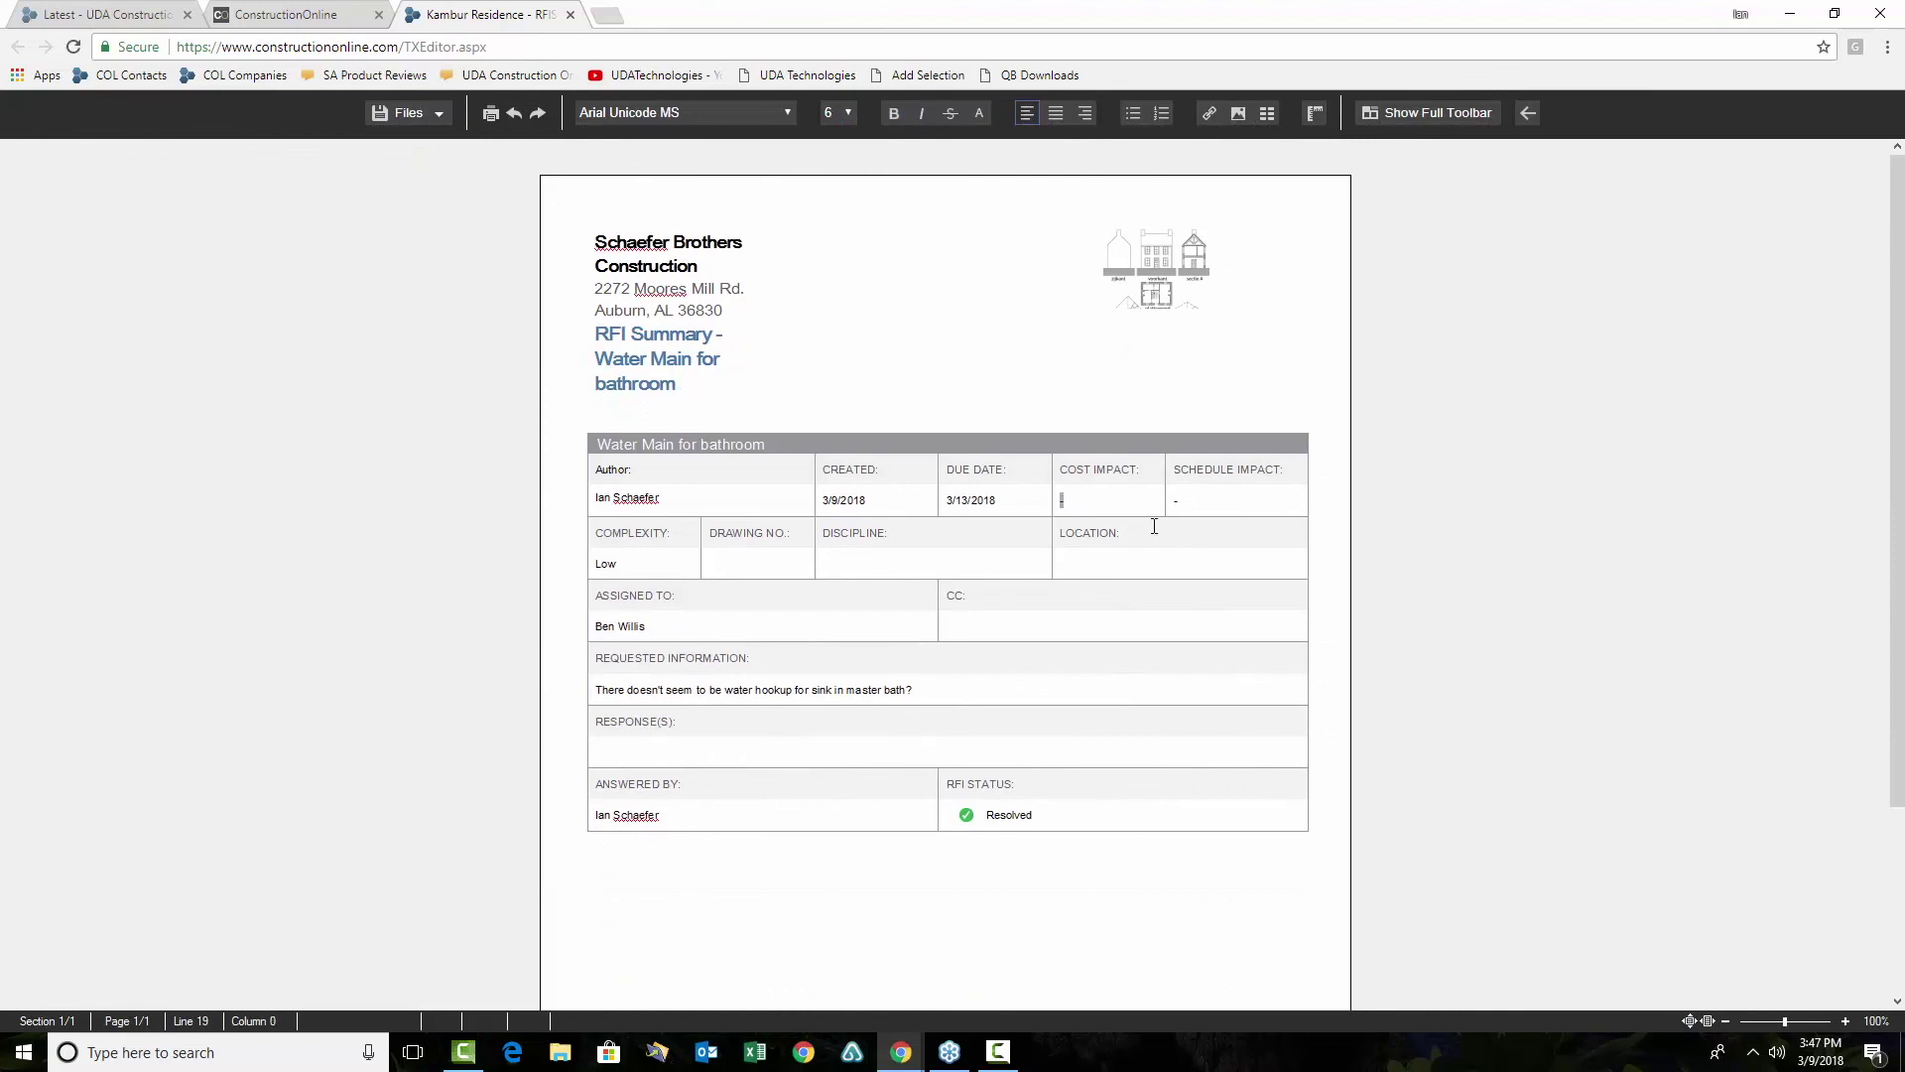
type("N/A")
Save the edited report to My Documents as the Adobe PDF "Kambur Residence - RFI Summary" and close the report
left_click(414, 114)
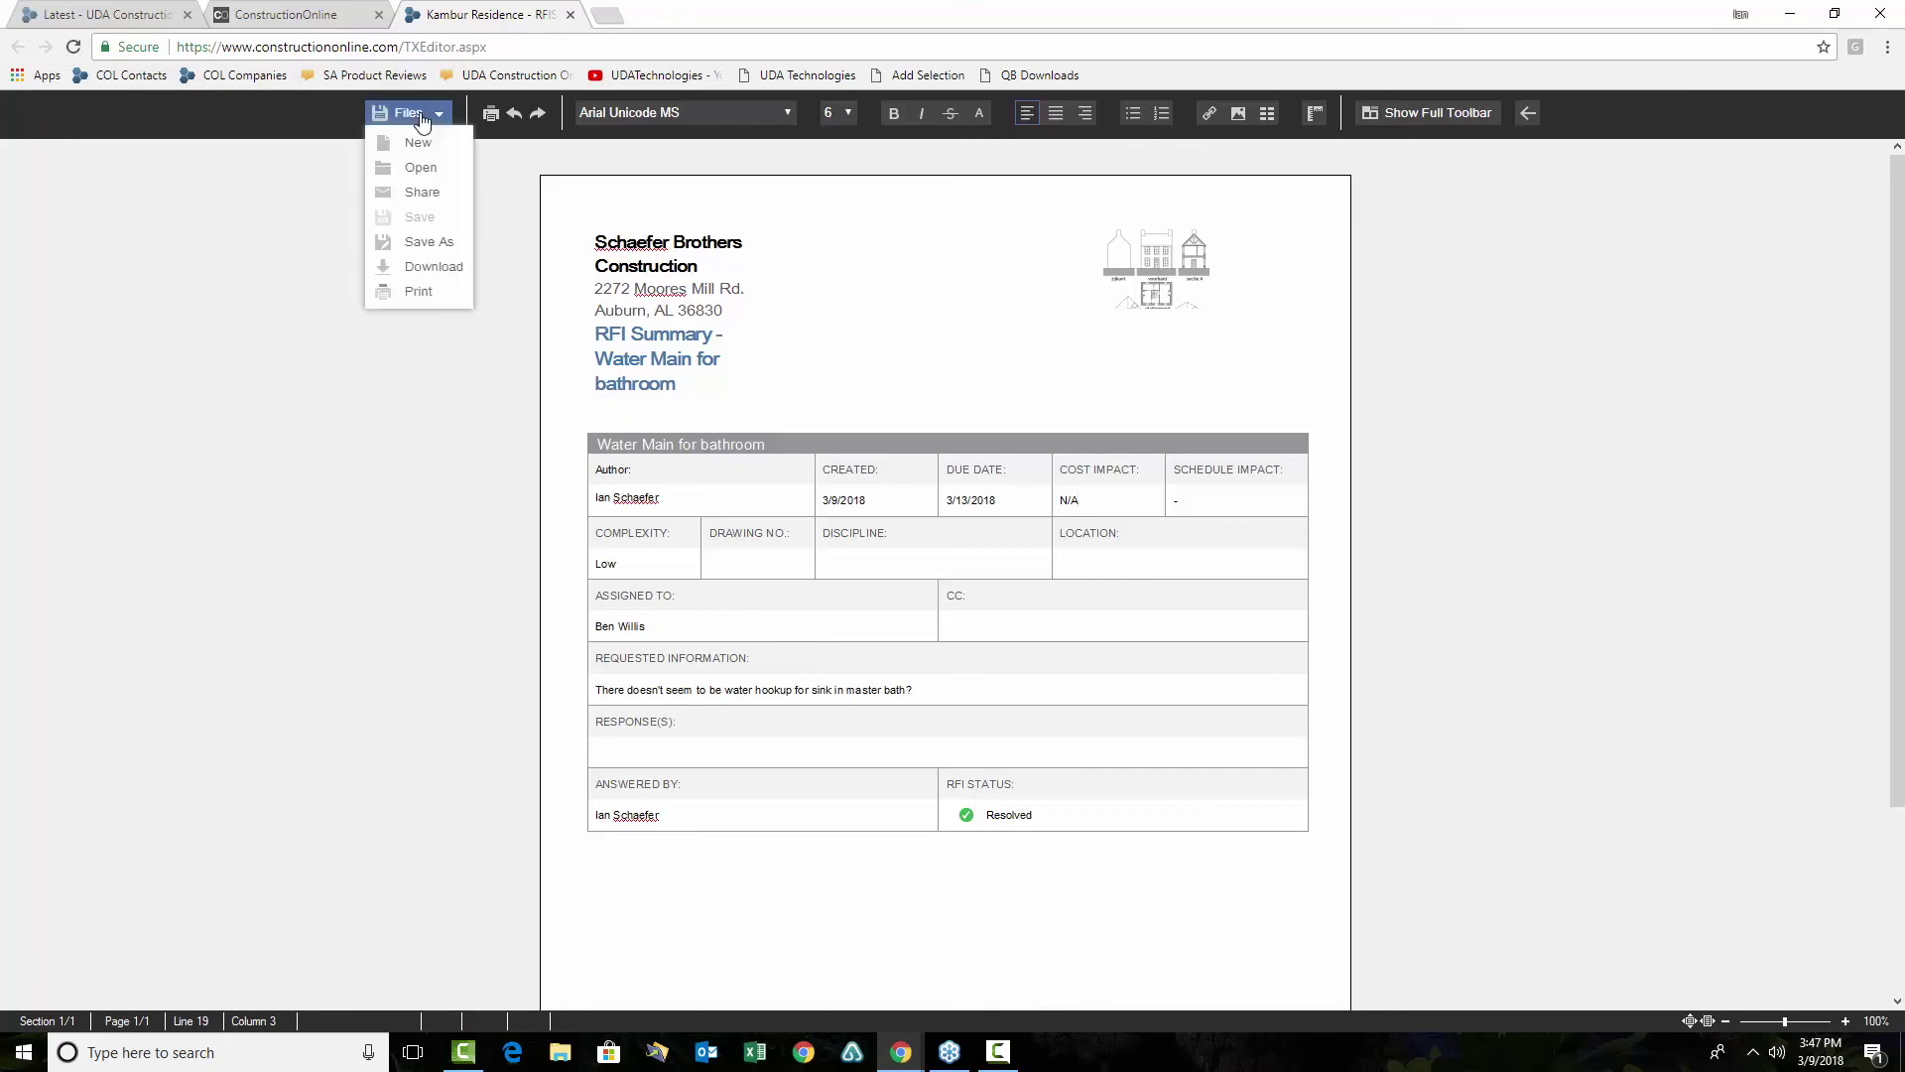
left_click(427, 243)
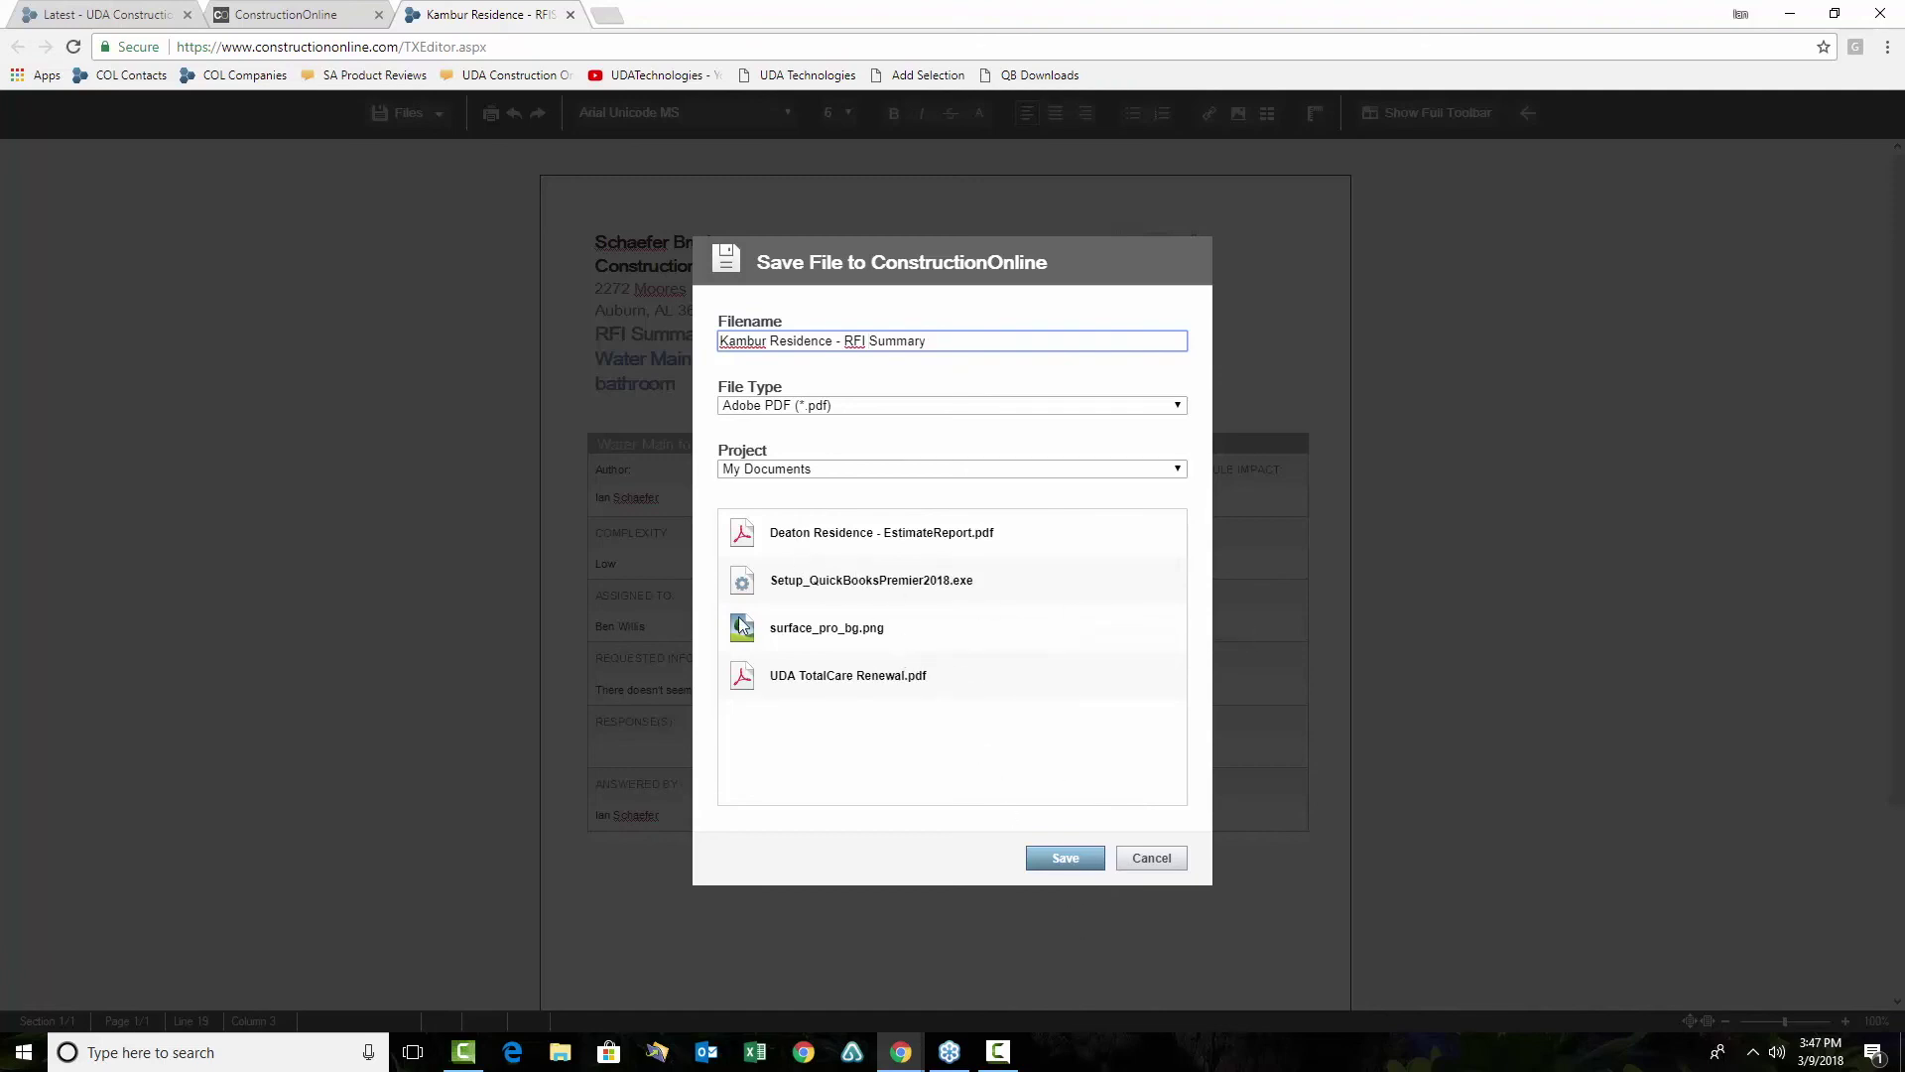
left_click(1081, 866)
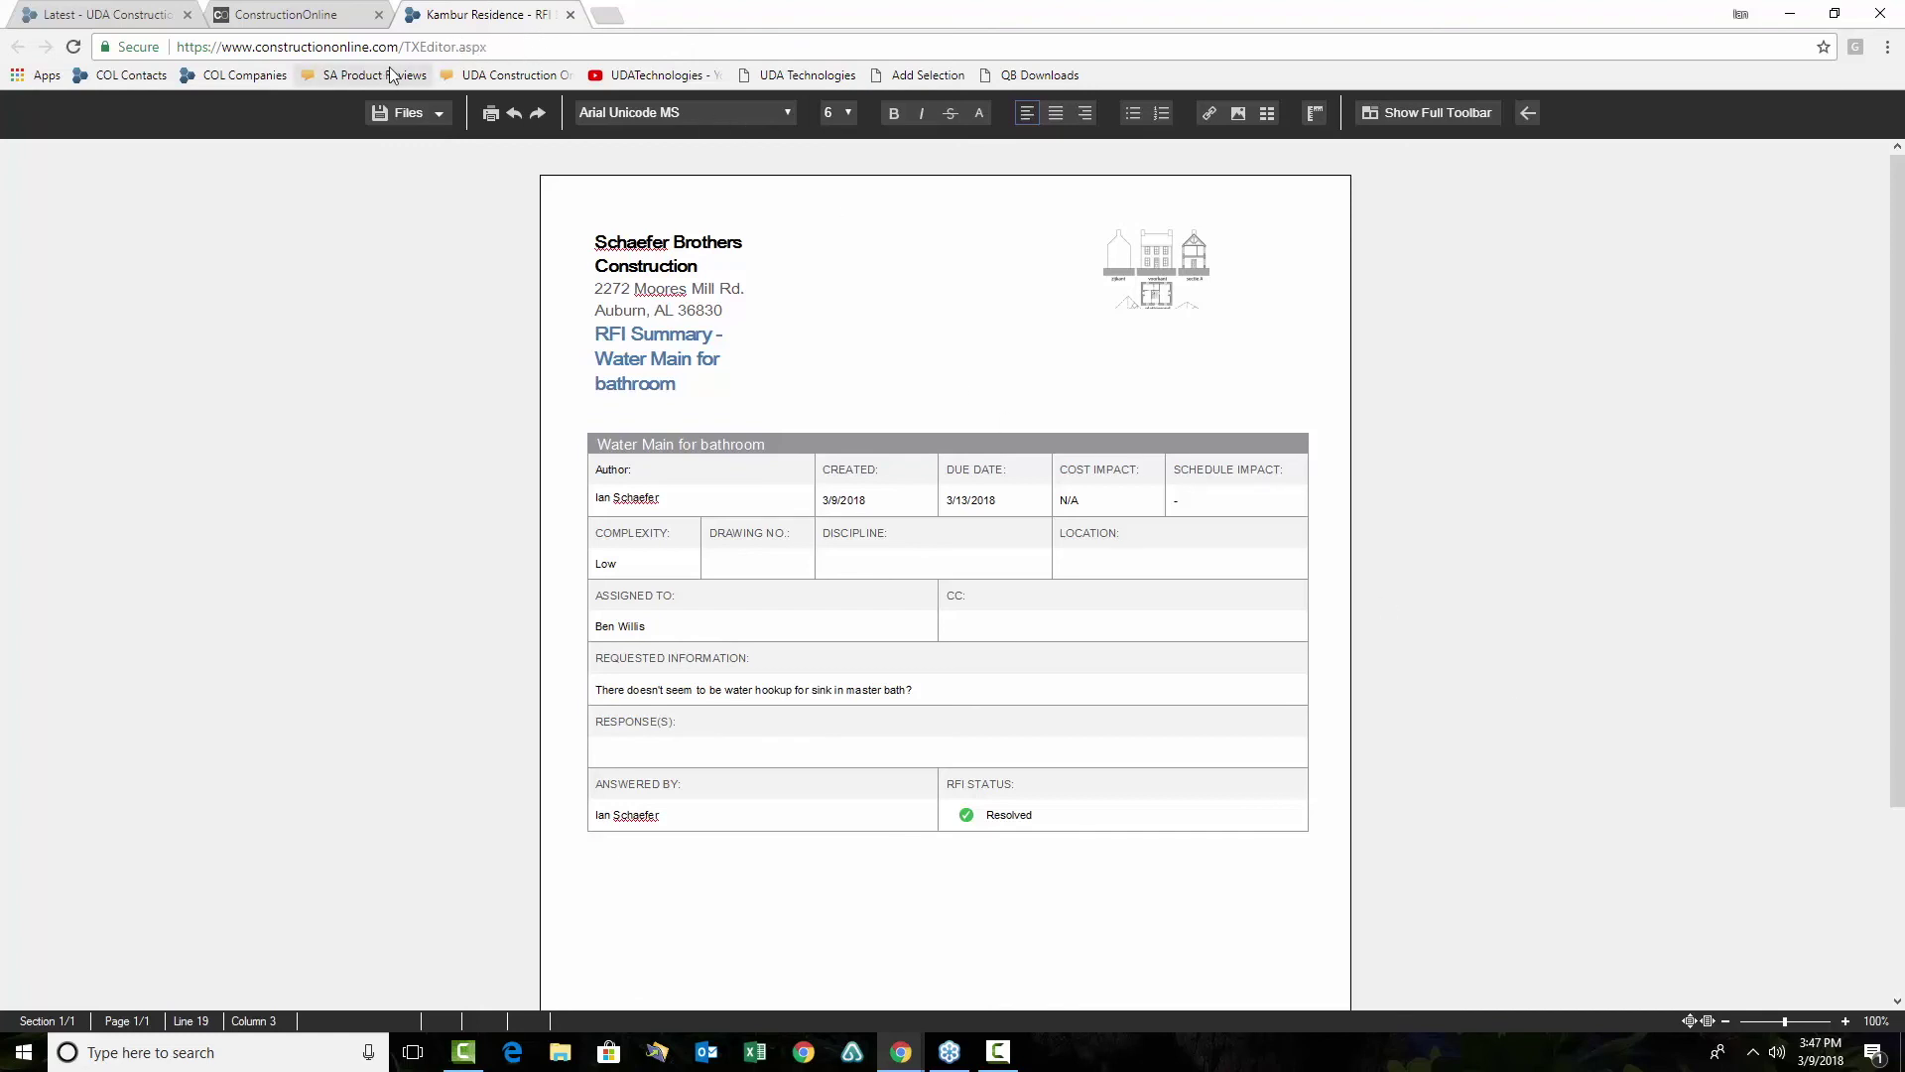
left_click(570, 14)
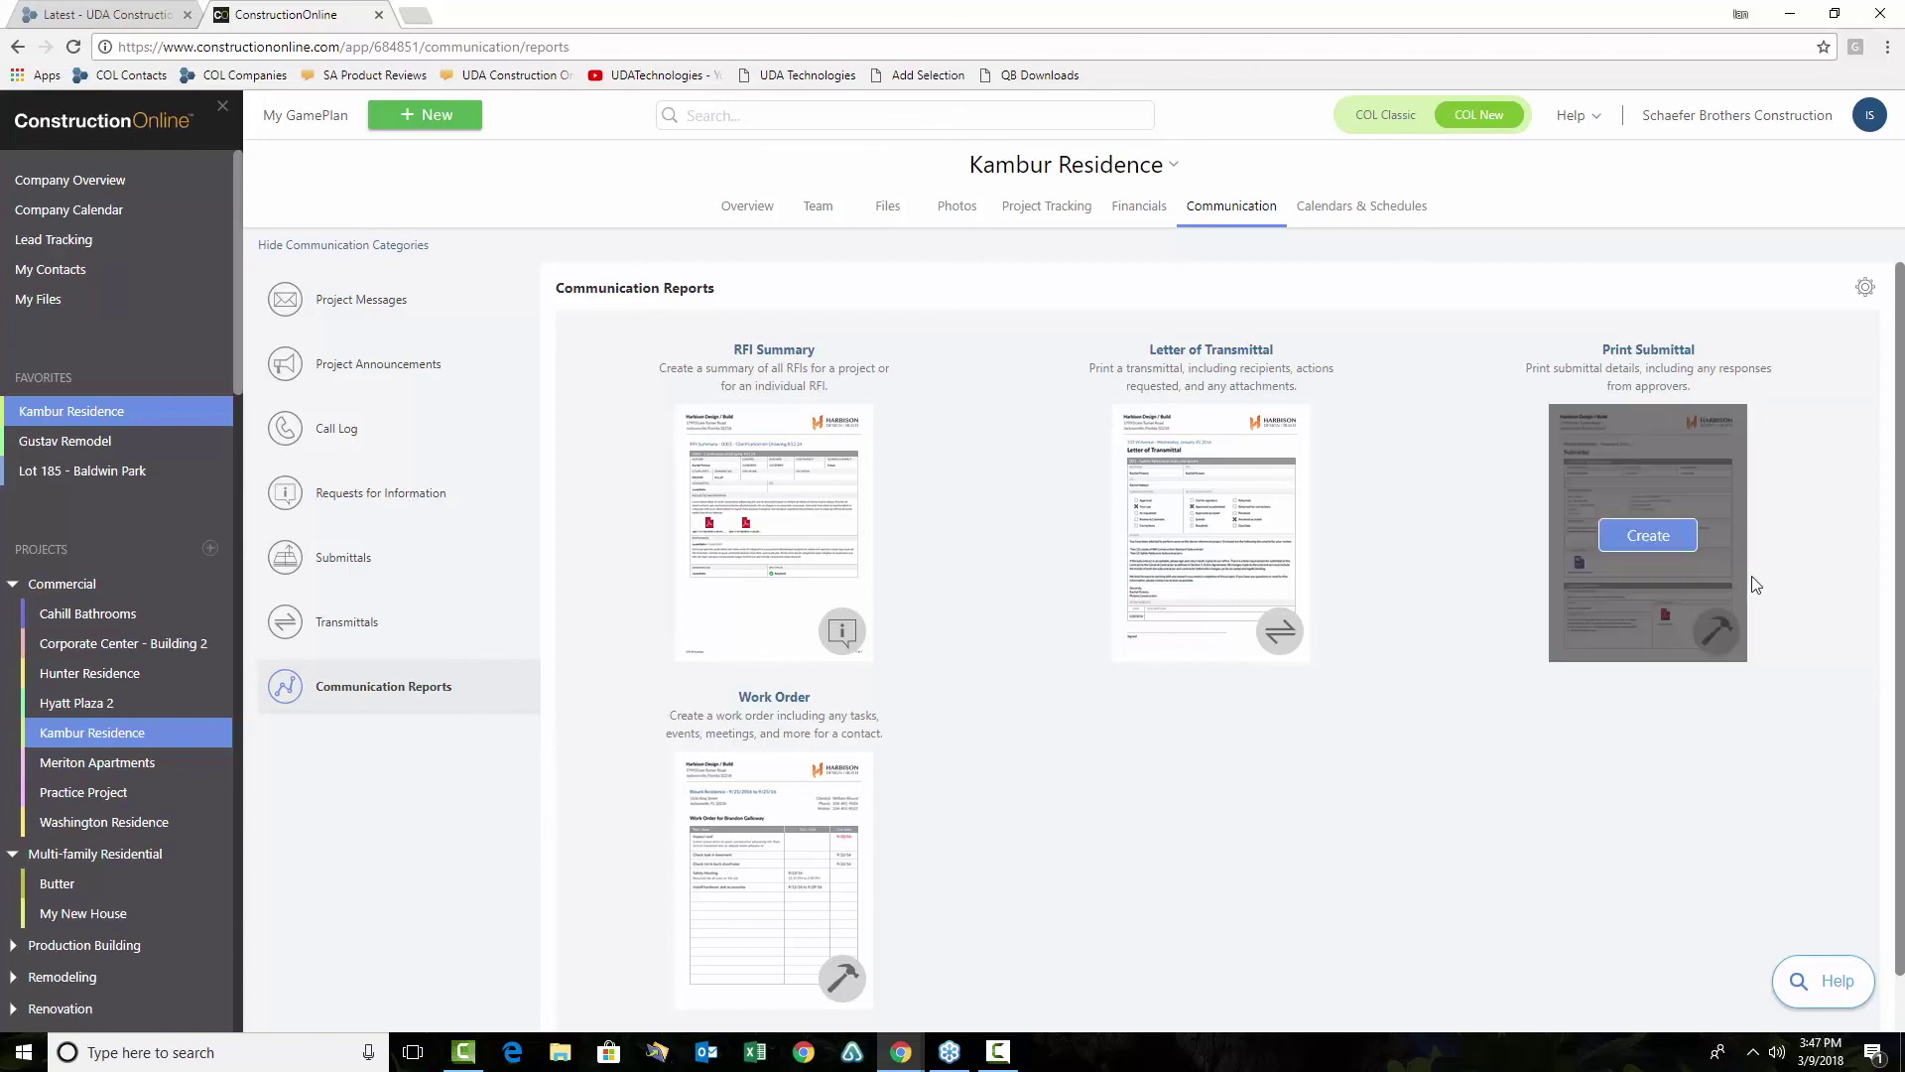
Go to the Kambur Residence's daily logging and look over the March 2018 log entries in the month view
left_click(378, 367)
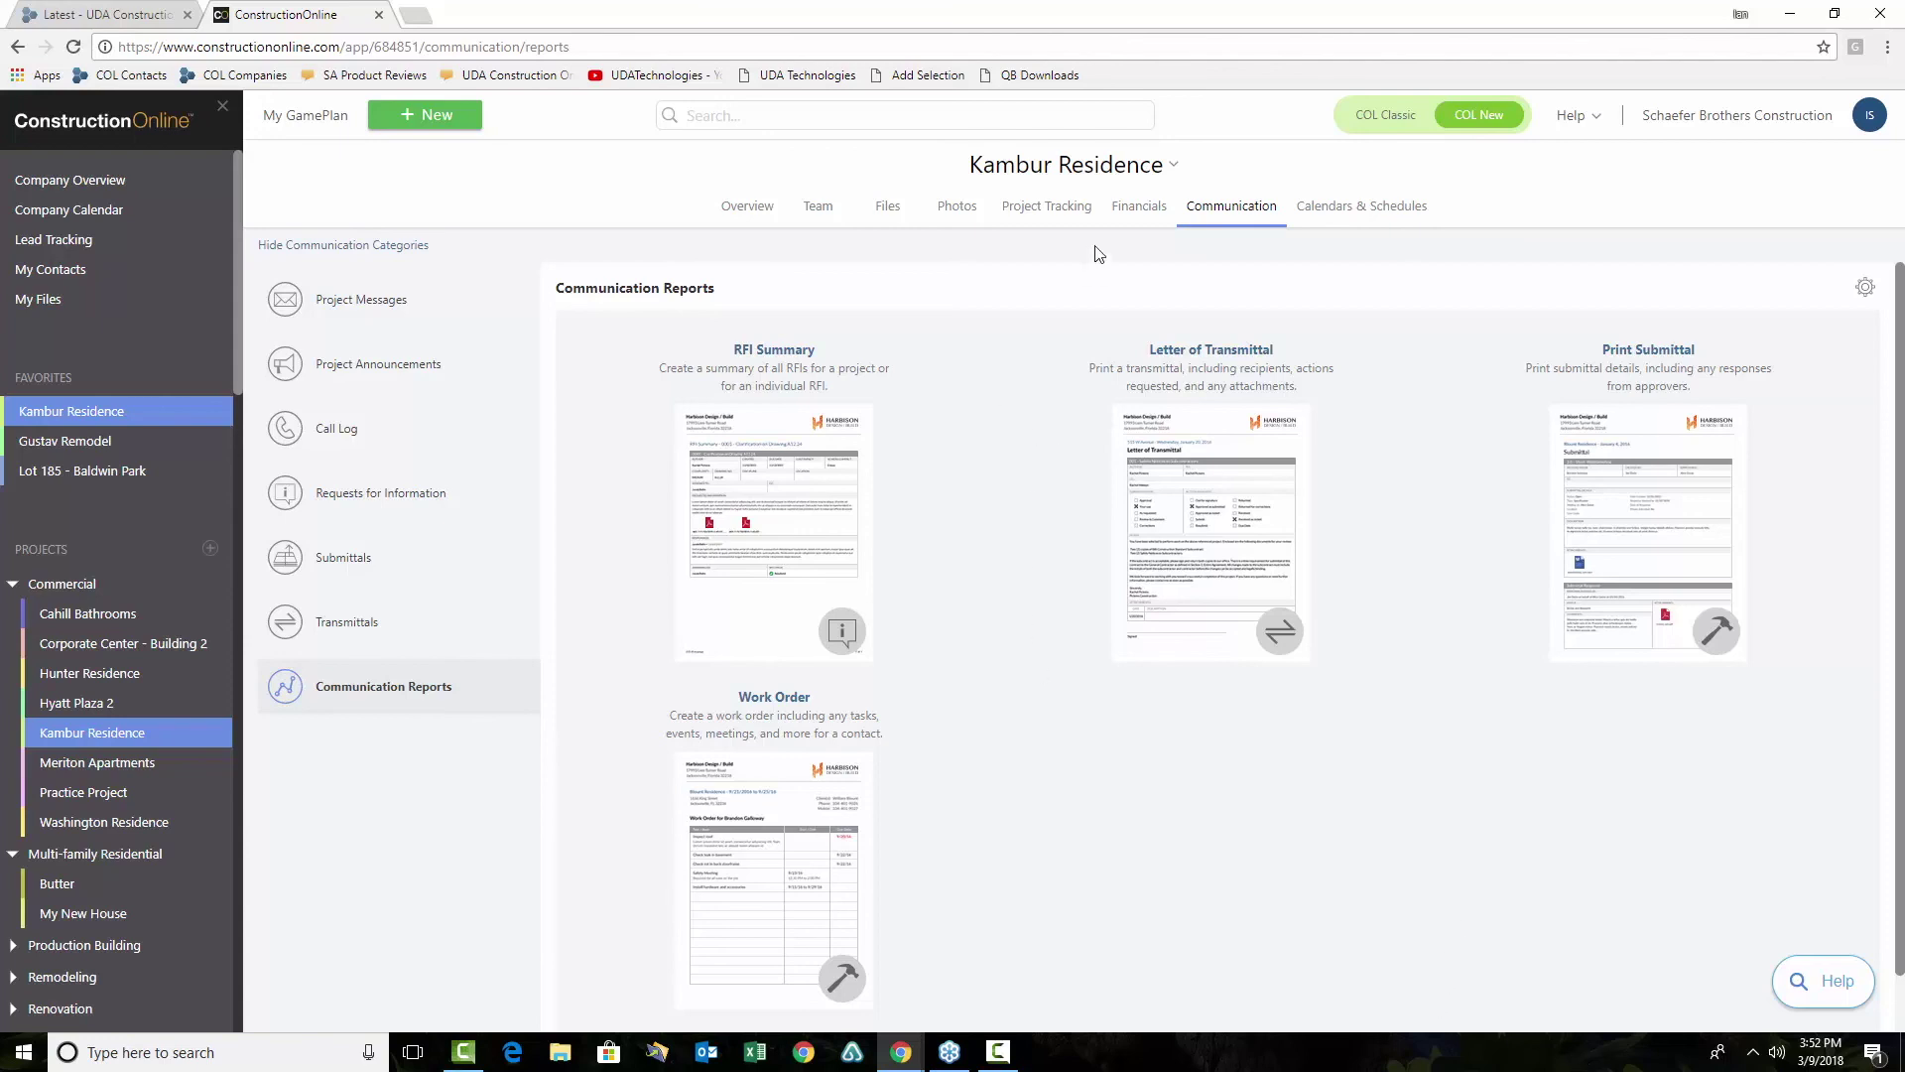
left_click(1054, 208)
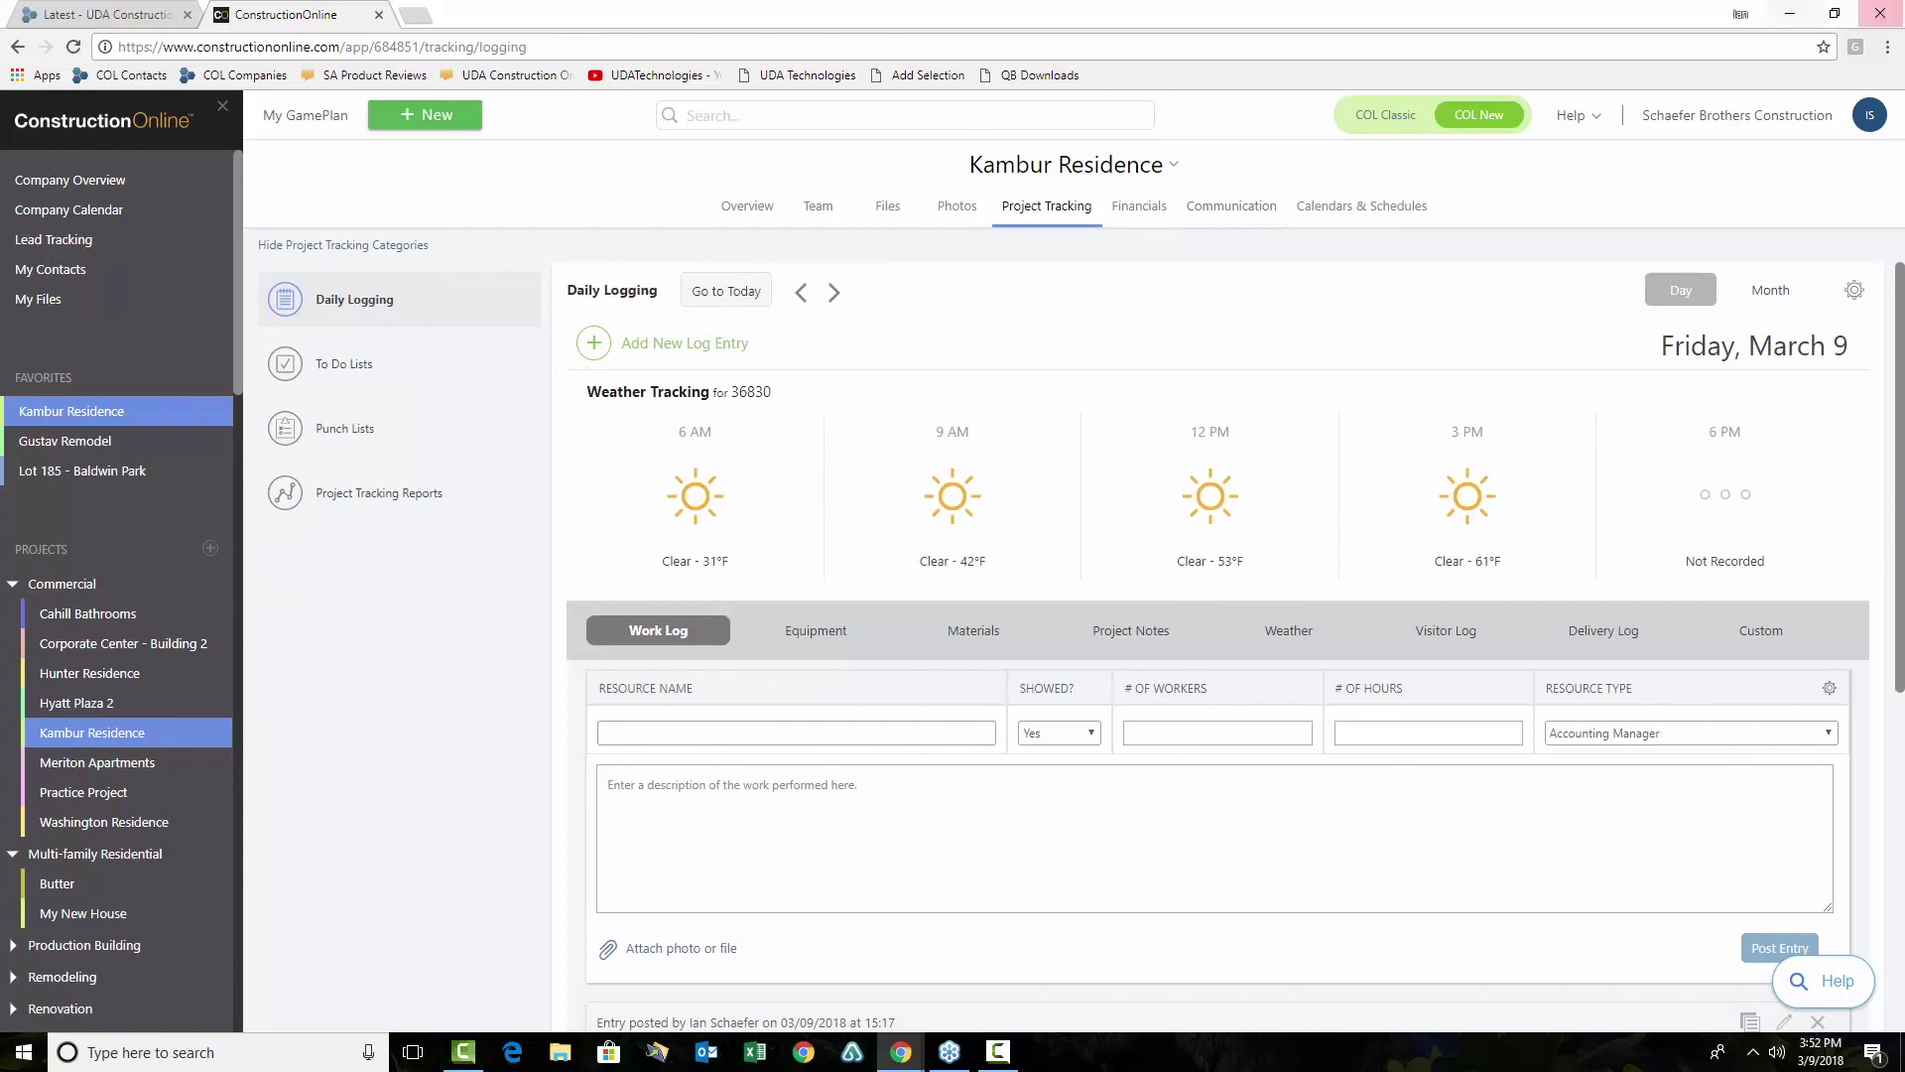
left_click(1778, 295)
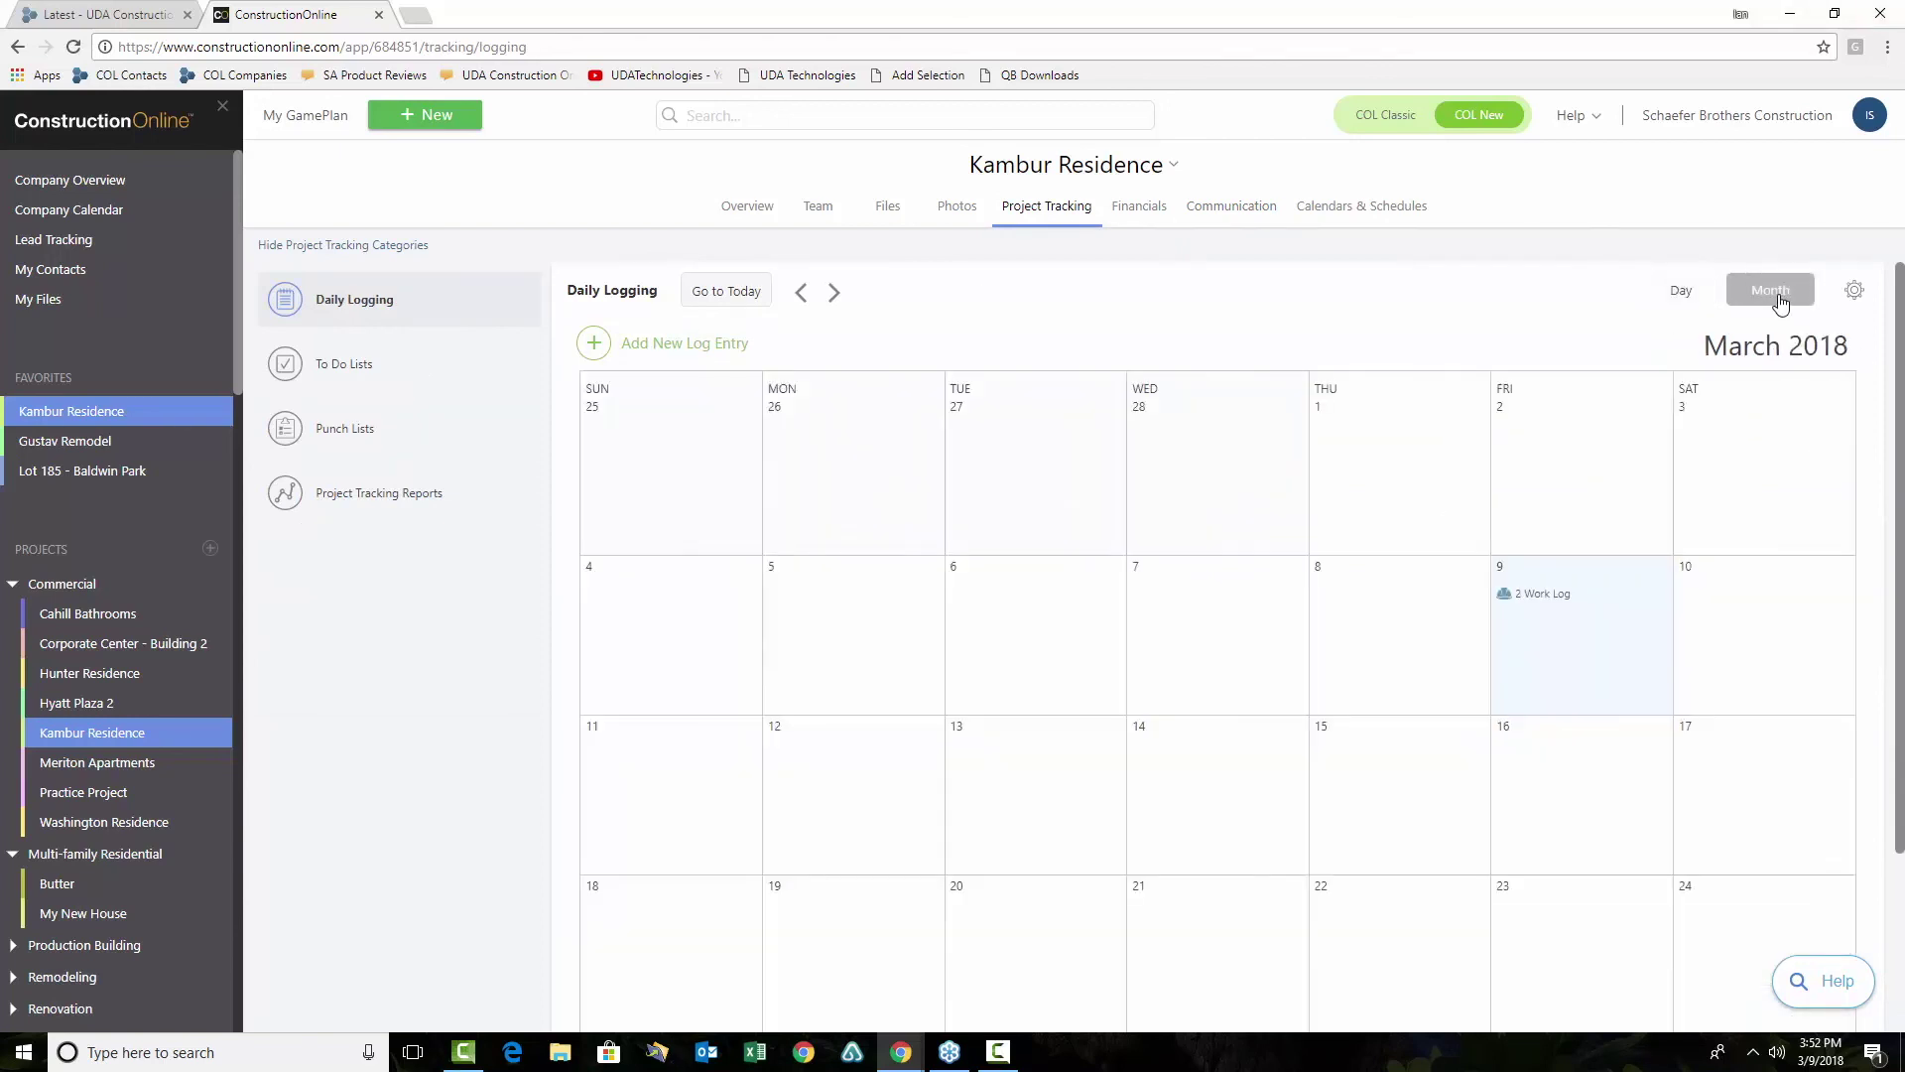
scroll(1496, 412, "down", 2)
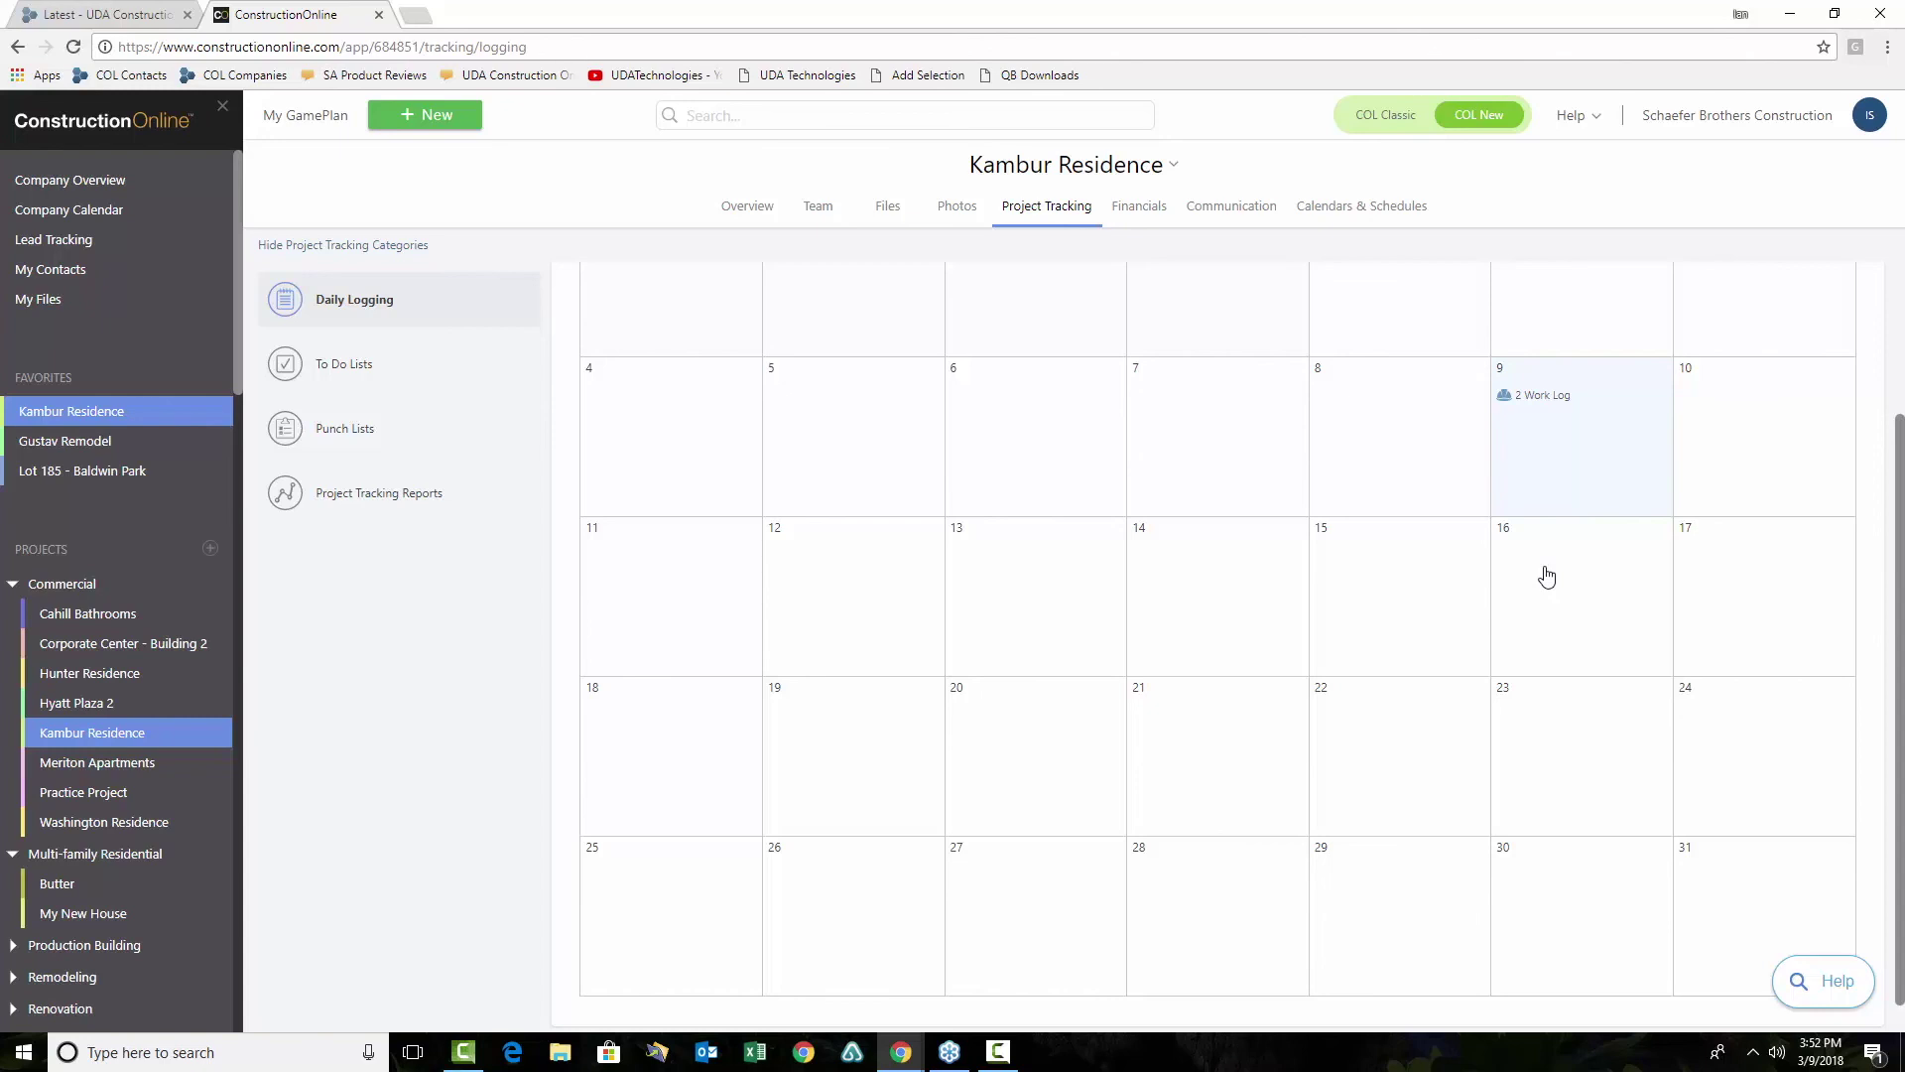
Go to the Kambur Residence's calendars and schedules and open the project schedule
left_click(1331, 225)
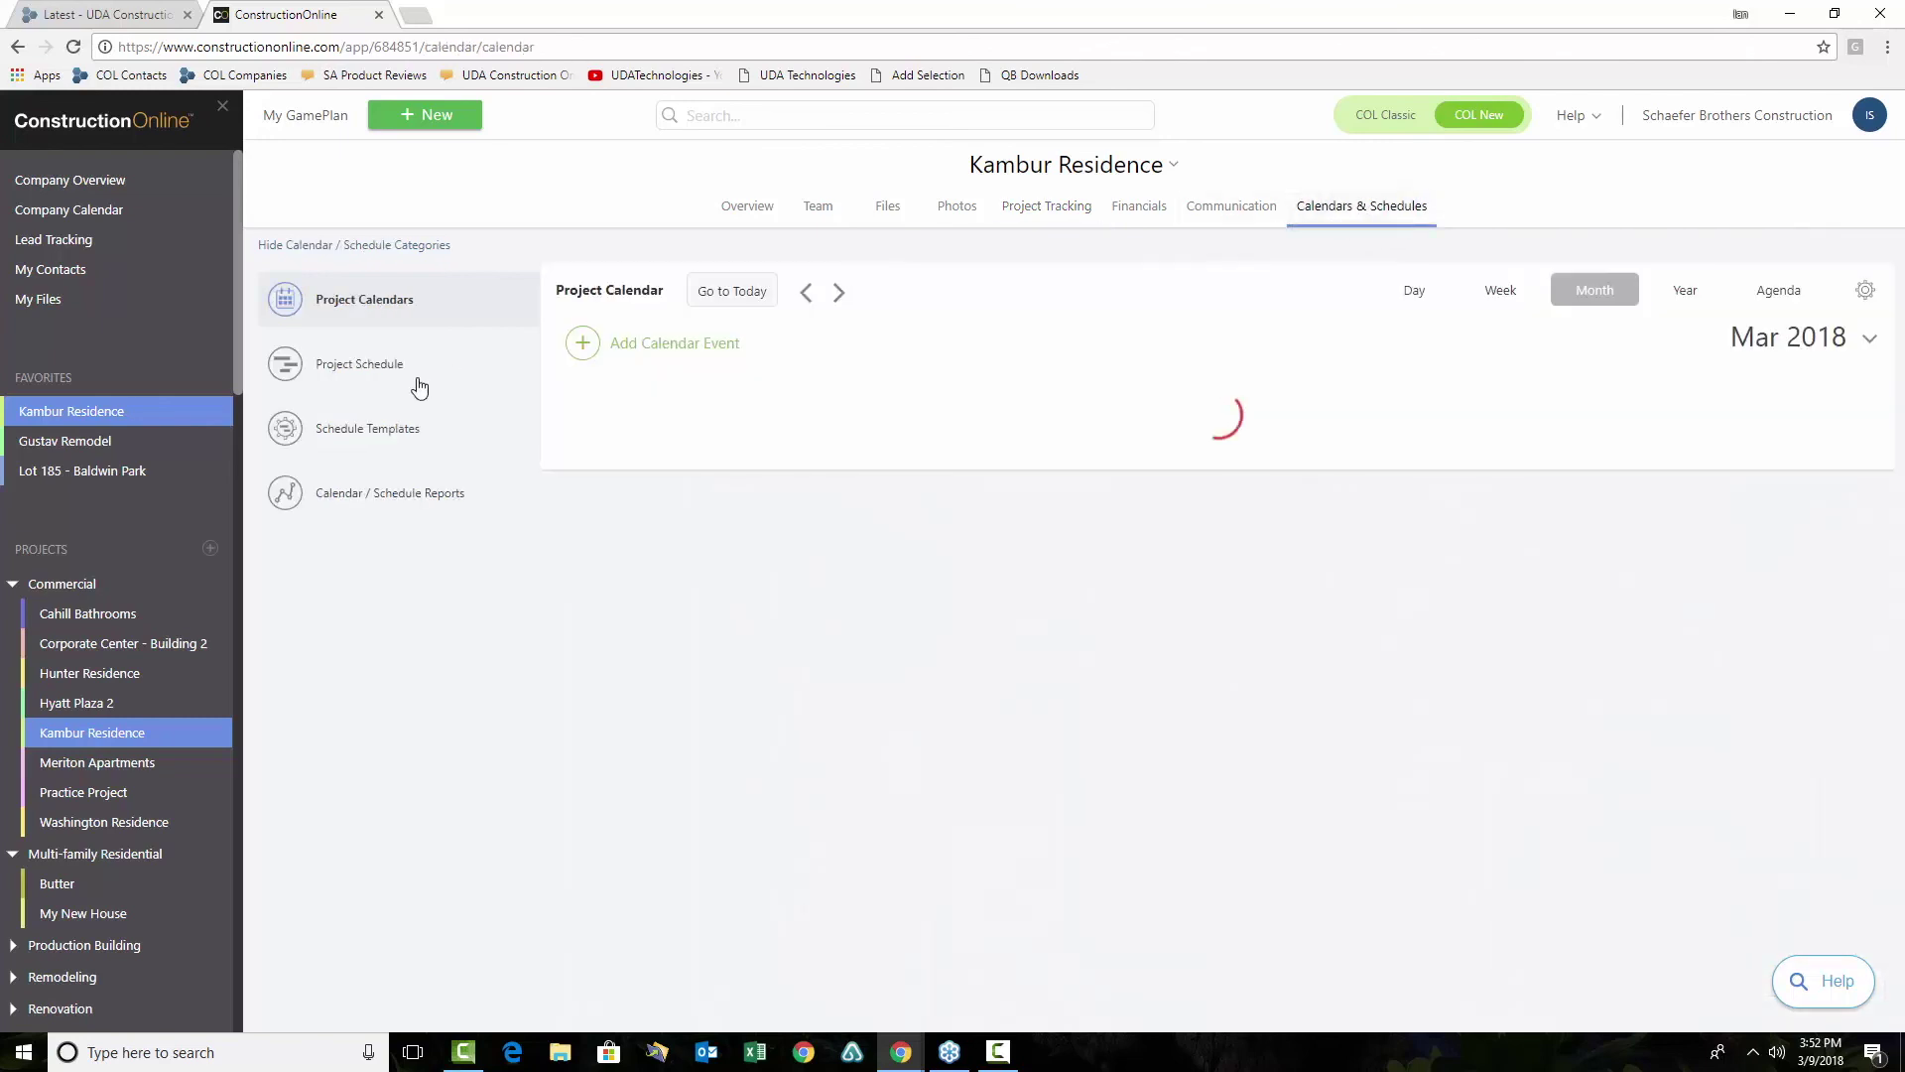
left_click(361, 373)
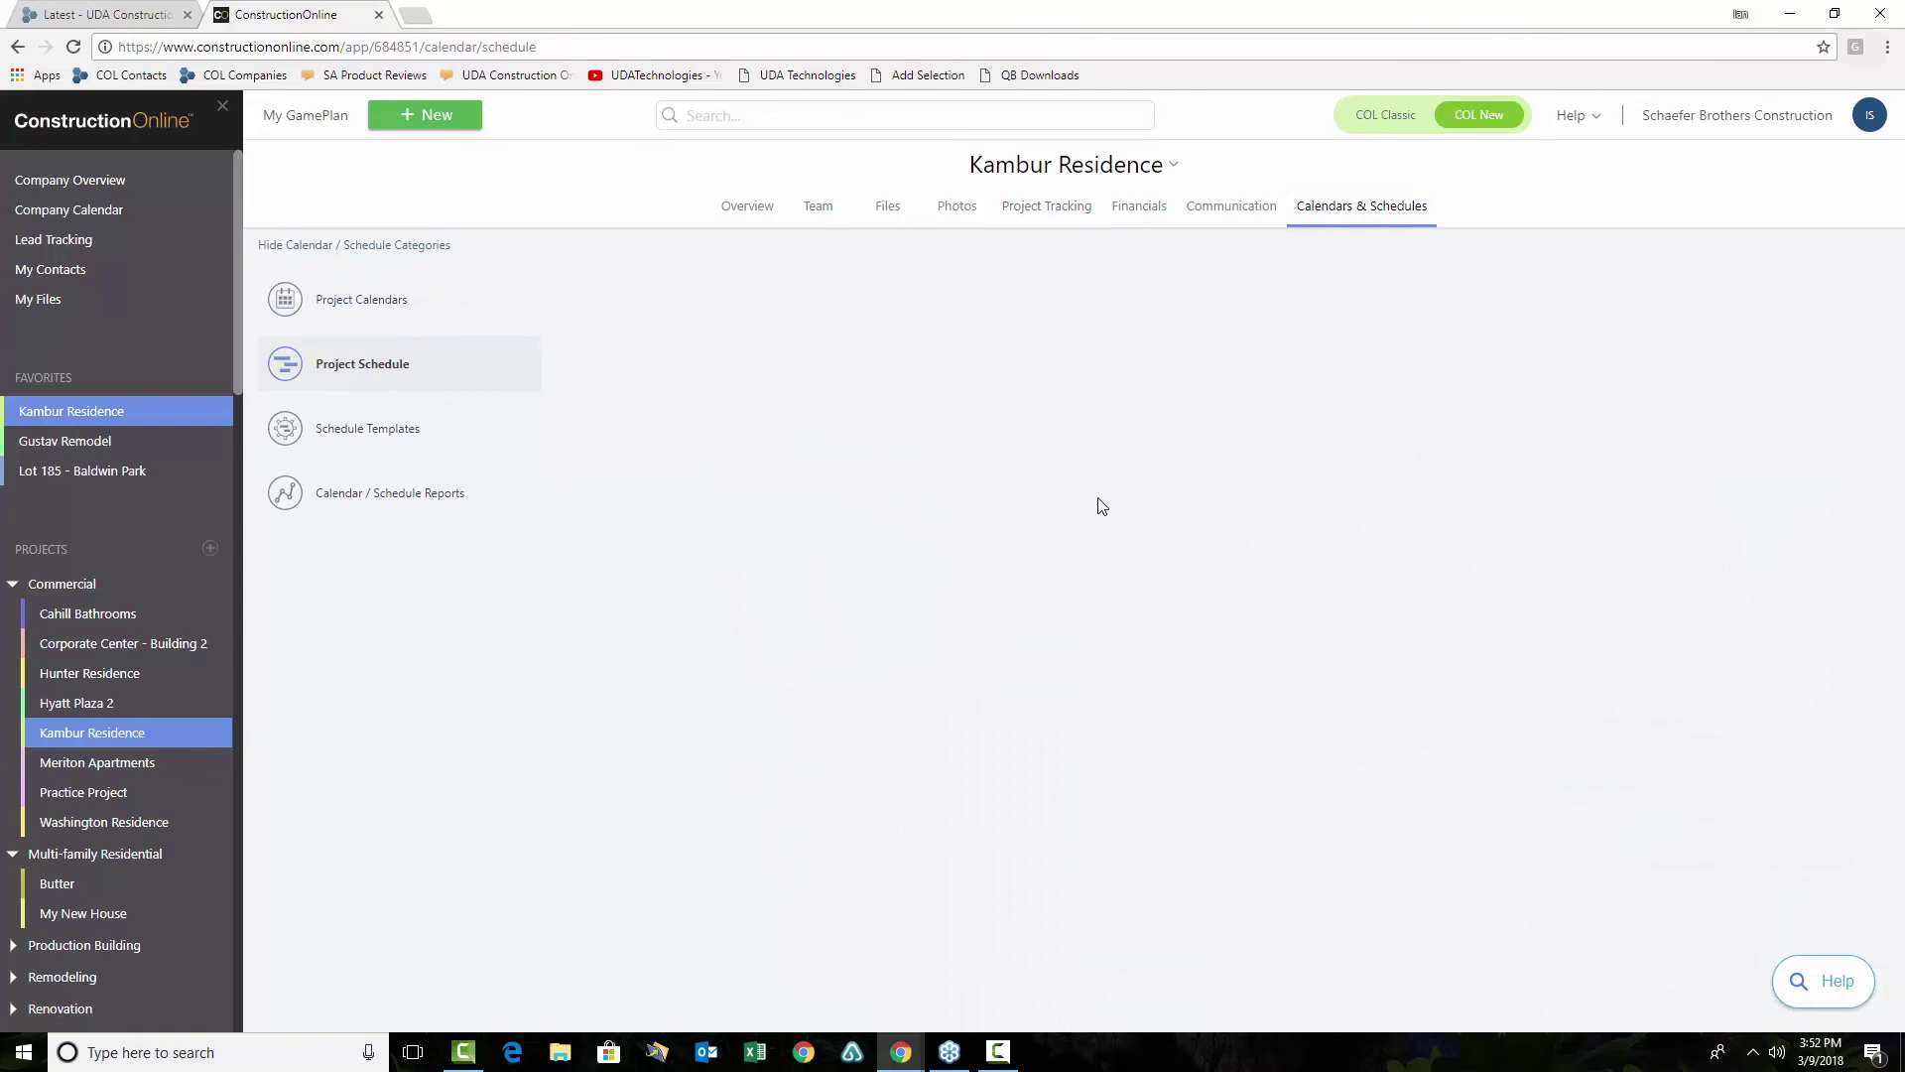